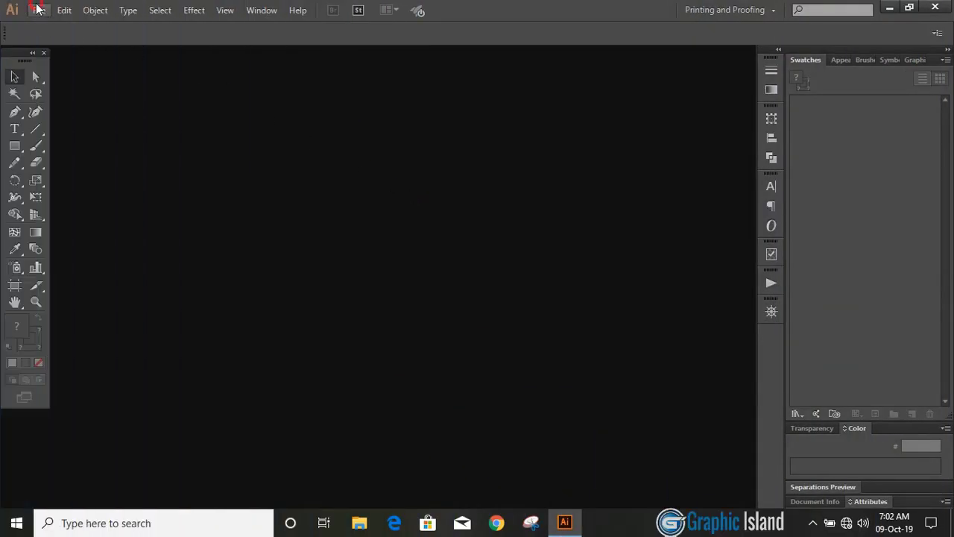
Step: Create a new 1280 × 720 pt document in RGB colour mode
{"action": "left_click", "coordinate": [39, 9]}
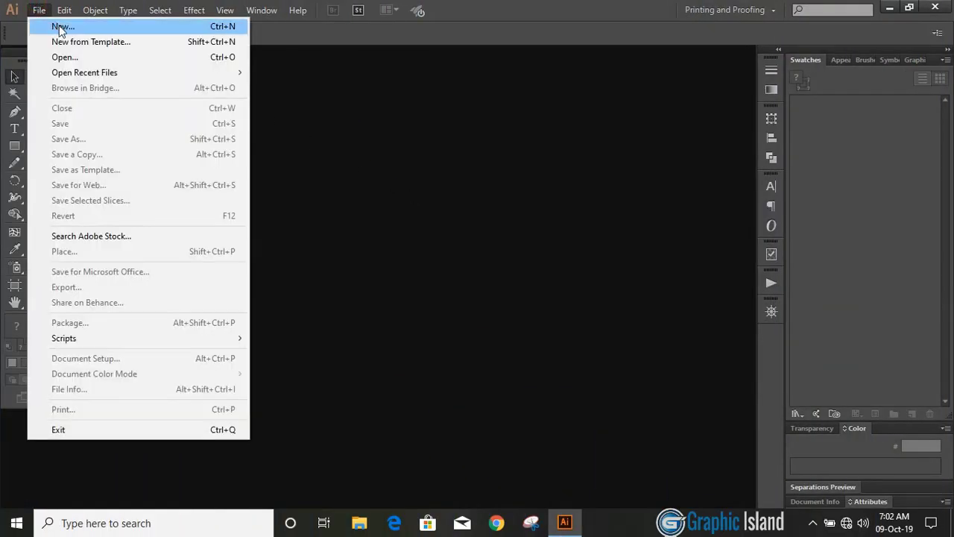
{"action": "left_click", "coordinate": [60, 29]}
{"action": "double_click", "coordinate": [366, 194]}
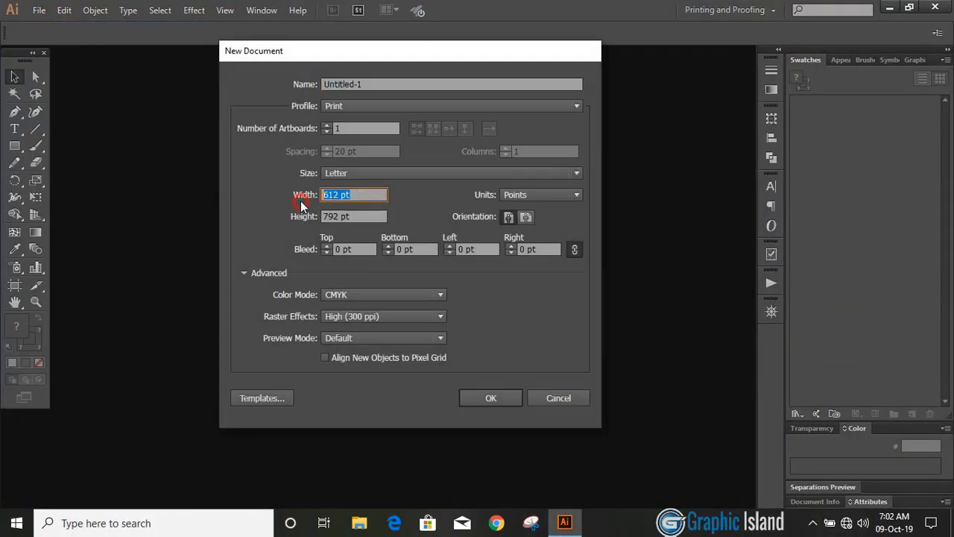
{"action": "type", "text": "1280"}
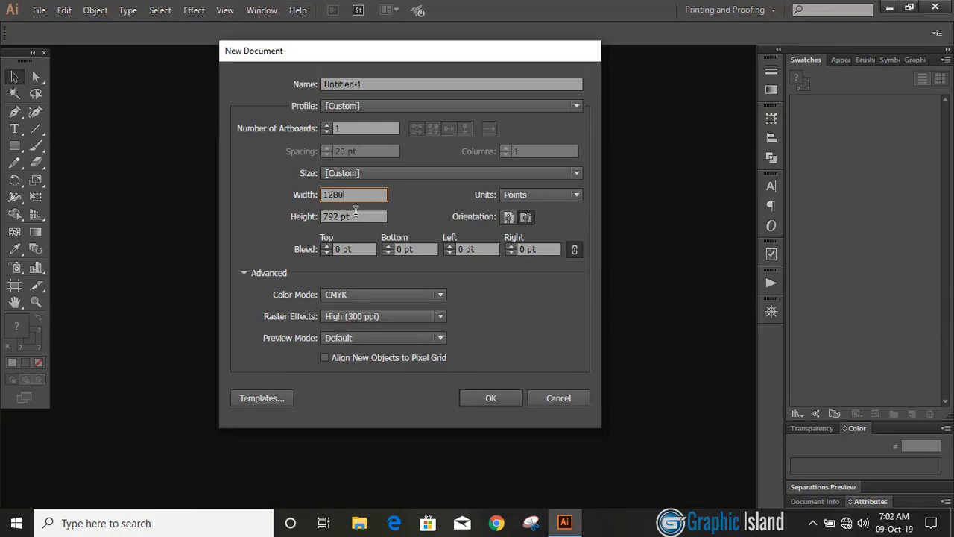
{"action": "key", "text": "Tab"}
{"action": "type", "text": "720"}
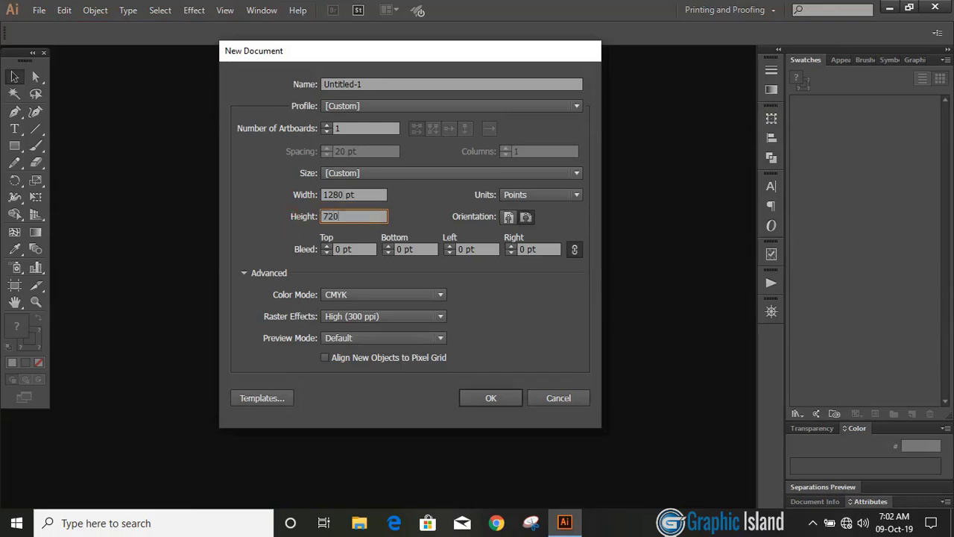
{"action": "left_click", "coordinate": [421, 298]}
{"action": "left_click", "coordinate": [361, 323]}
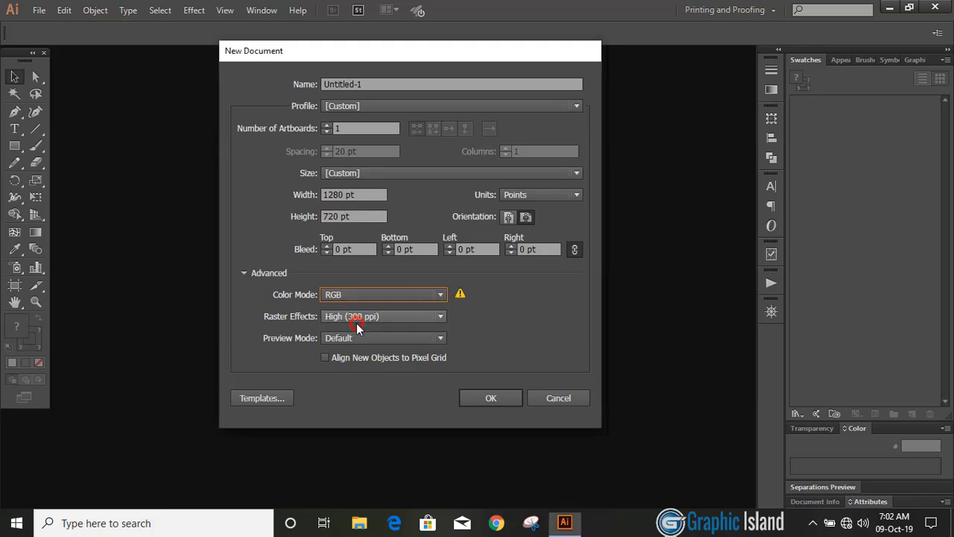
{"action": "left_click", "coordinate": [486, 397]}
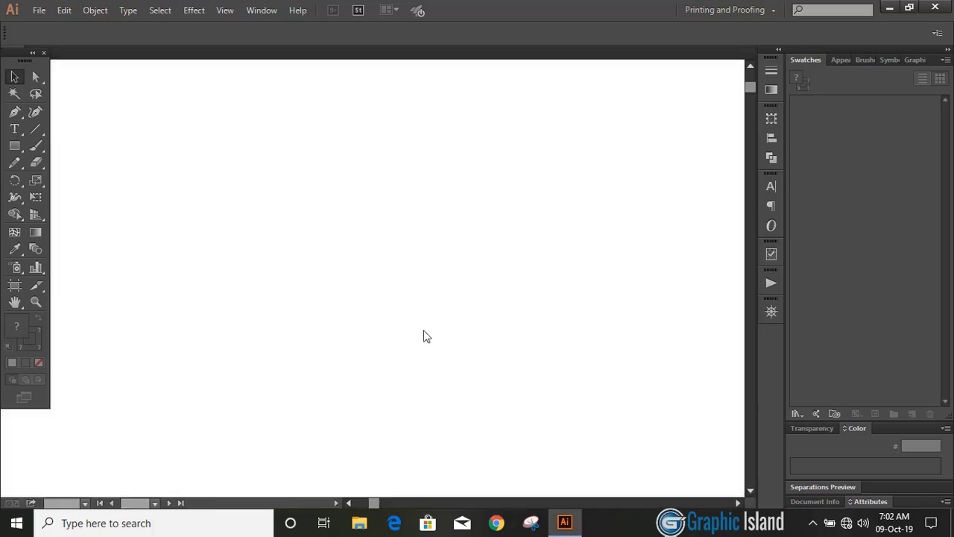
Step: Draw an outer circle and three smaller circles from the artboard centre, one about 300 pt
{"action": "left_click", "coordinate": [348, 504]}
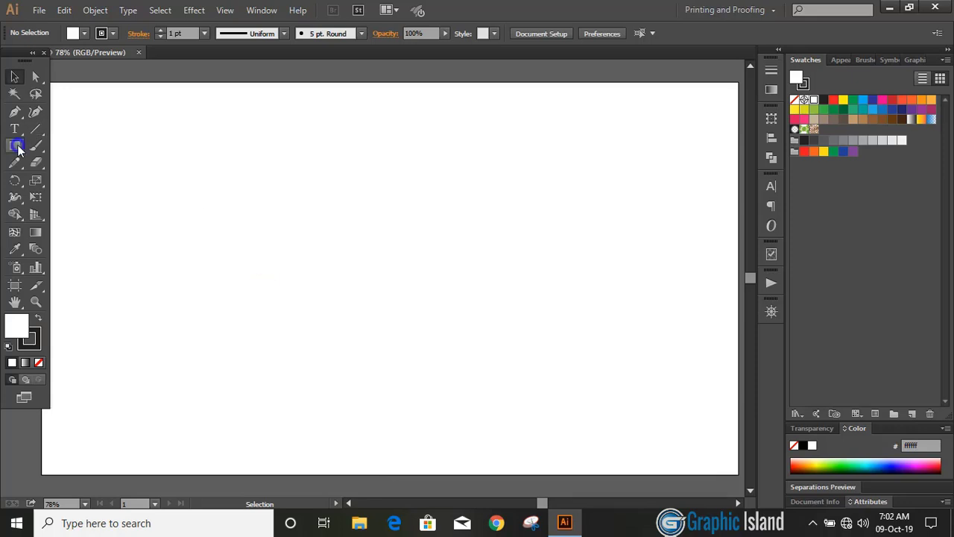
{"action": "left_click_drag", "start_coordinate": [14, 146], "coordinate": [83, 181]}
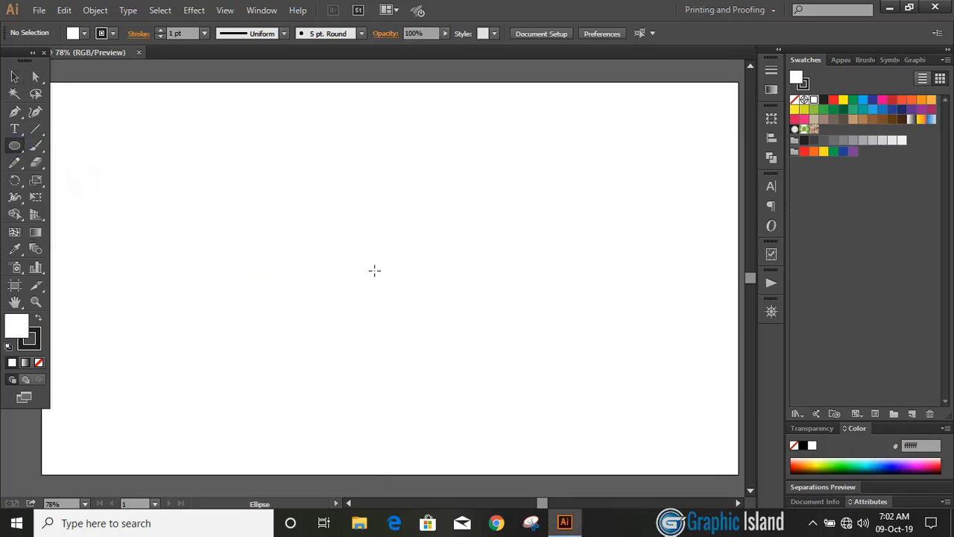
{"action": "left_click_drag", "start_coordinate": [374, 270], "coordinate": [481, 391]}
{"action": "left_click_drag", "start_coordinate": [374, 270], "coordinate": [448, 345]}
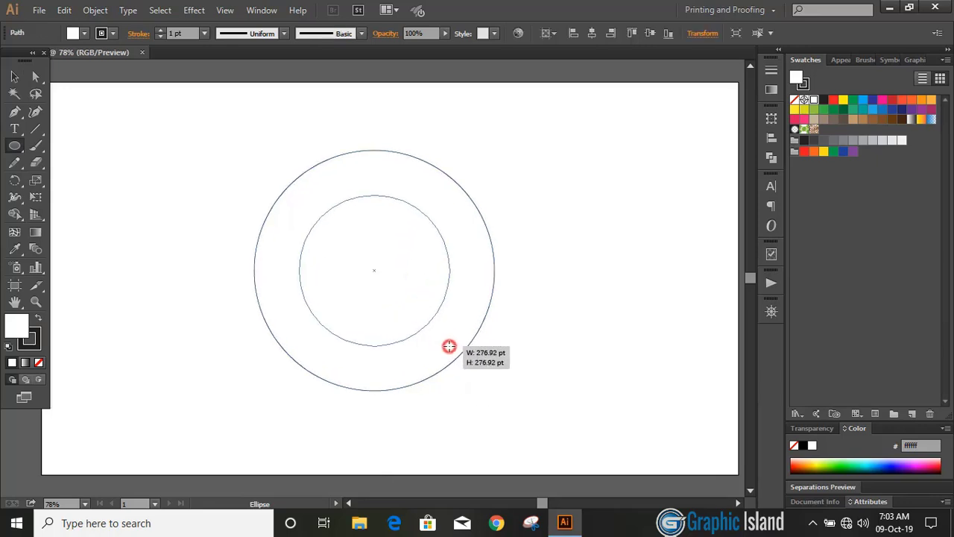
{"action": "left_click_drag", "start_coordinate": [447, 344], "coordinate": [459, 351]}
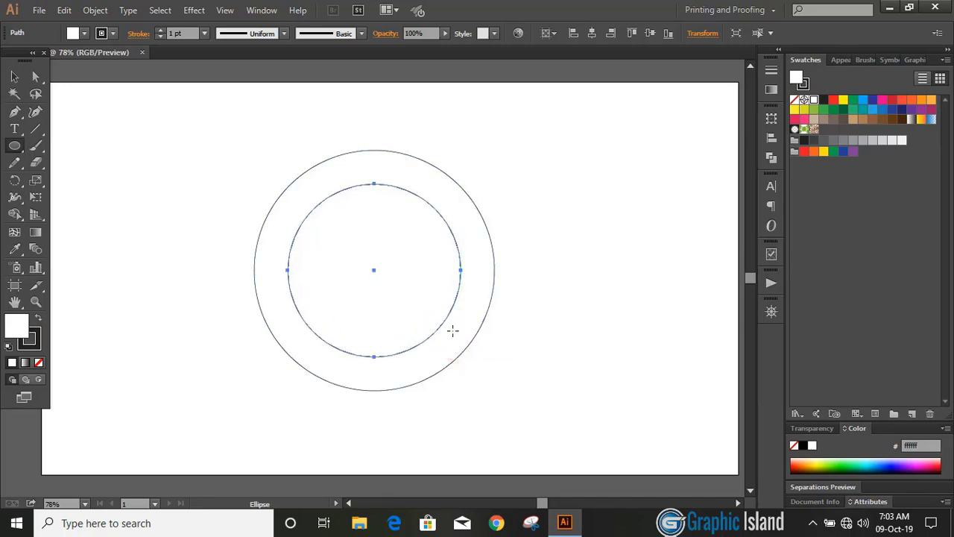
{"action": "left_click_drag", "start_coordinate": [373, 270], "coordinate": [441, 340]}
{"action": "left_click_drag", "start_coordinate": [374, 269], "coordinate": [422, 320]}
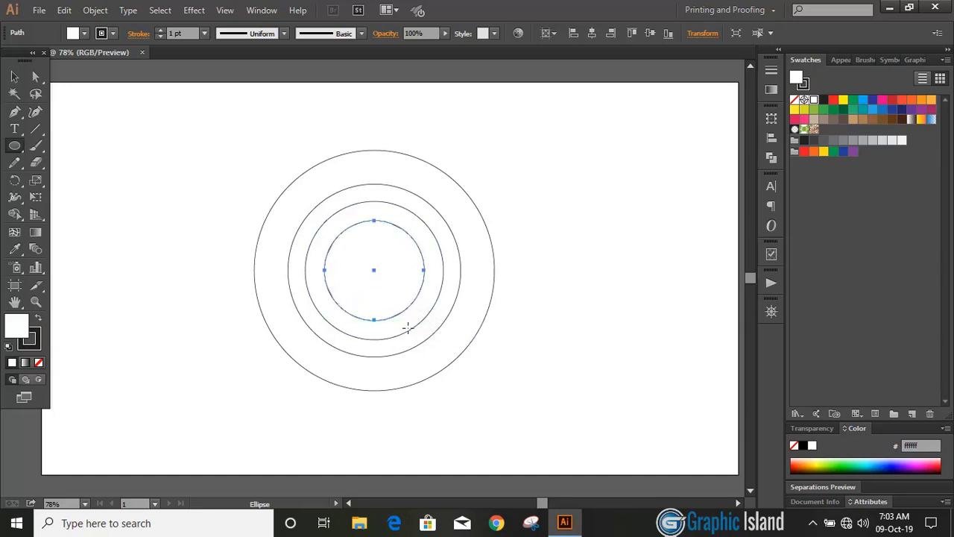
Step: Add 420, 338, 236 and 384 pt concentric circles, with fill set to None
{"action": "left_click_drag", "start_coordinate": [374, 270], "coordinate": [489, 375]}
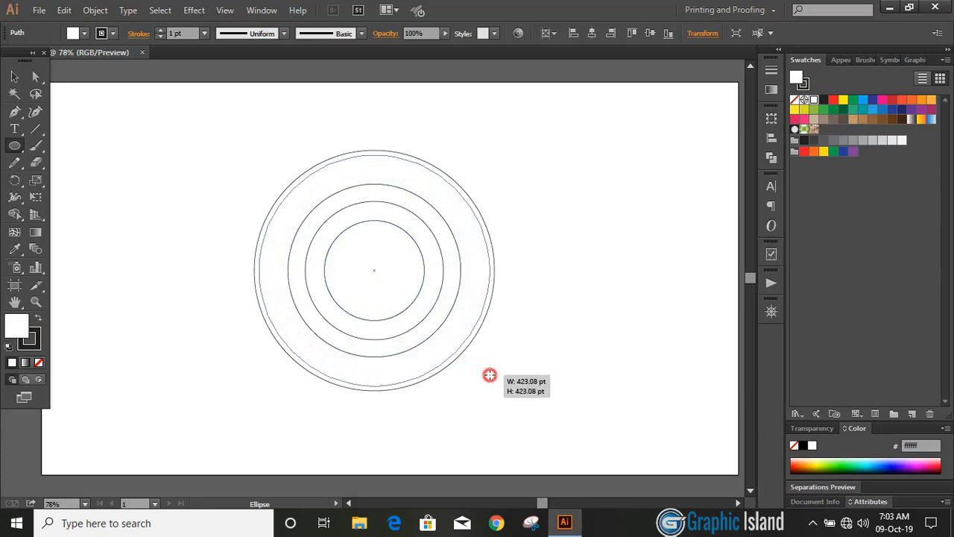
{"action": "left_click_drag", "start_coordinate": [489, 375], "coordinate": [489, 375]}
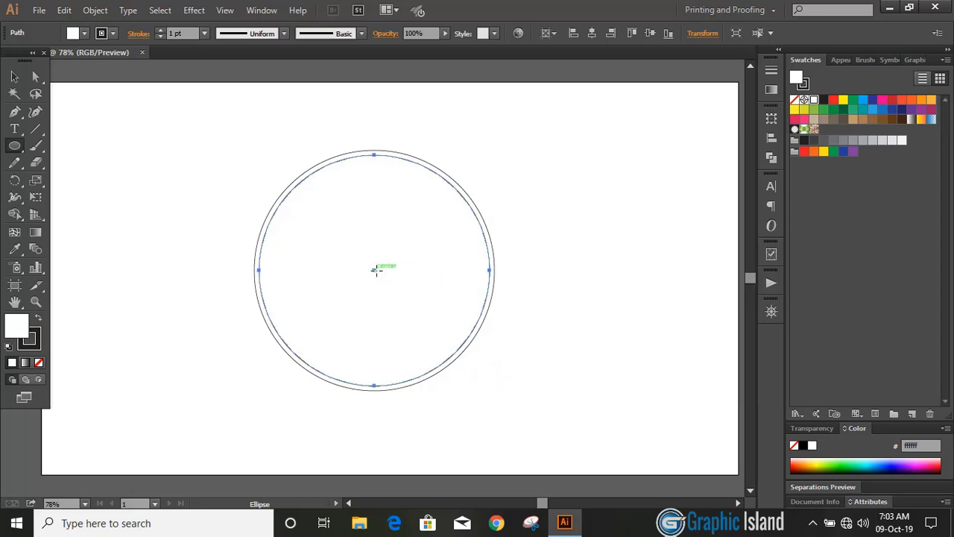
{"action": "left_click", "coordinate": [39, 363]}
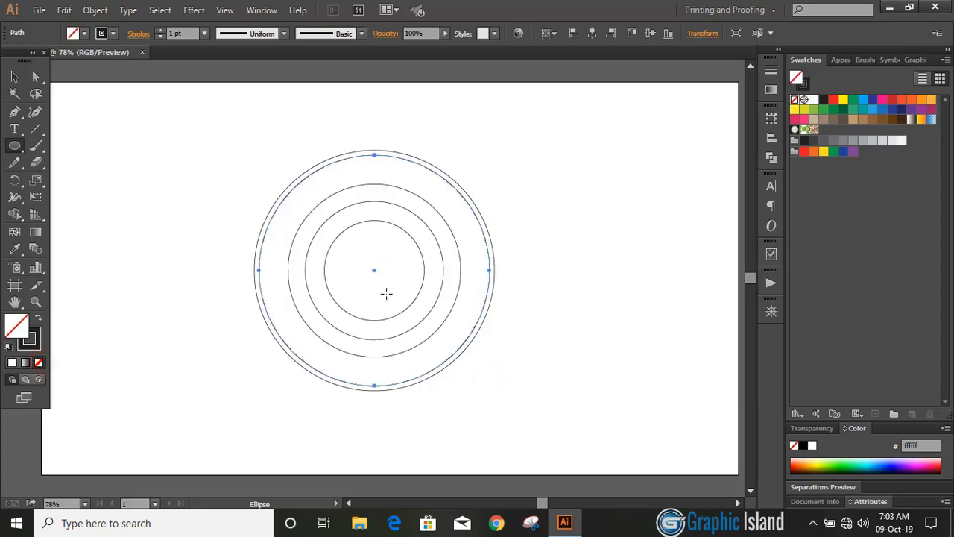
{"action": "left_click_drag", "start_coordinate": [374, 270], "coordinate": [467, 341]}
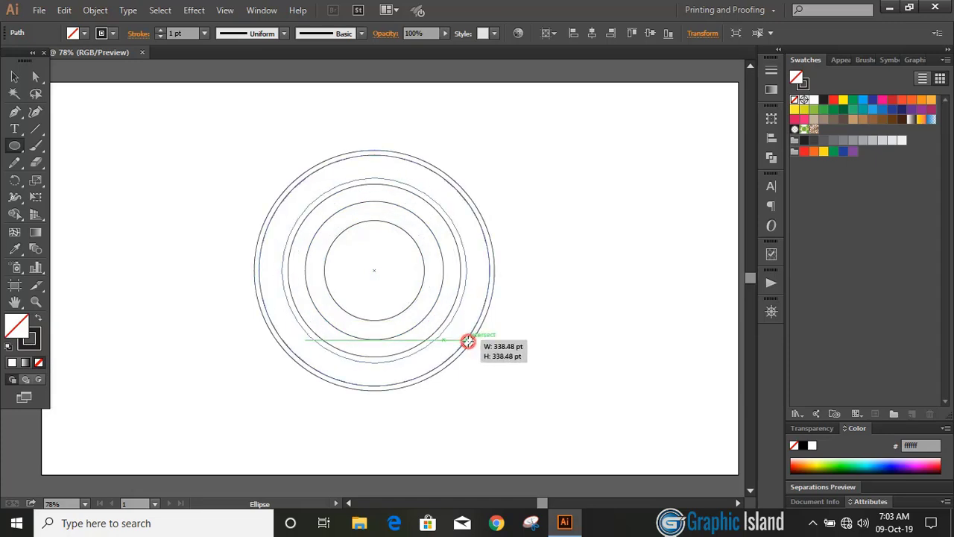
{"action": "left_click_drag", "start_coordinate": [467, 341], "coordinate": [467, 341]}
{"action": "left_click_drag", "start_coordinate": [374, 270], "coordinate": [441, 331]}
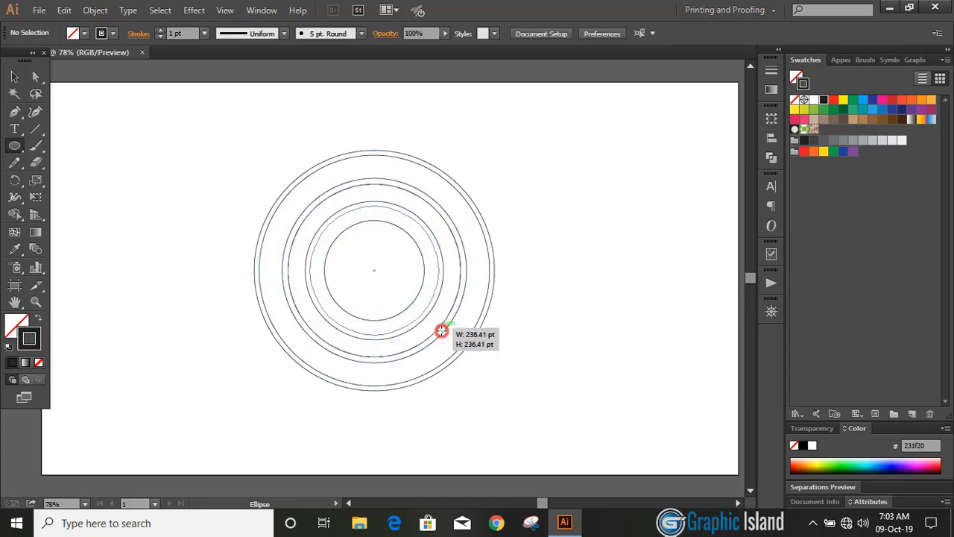
{"action": "left_click_drag", "start_coordinate": [374, 270], "coordinate": [479, 364]}
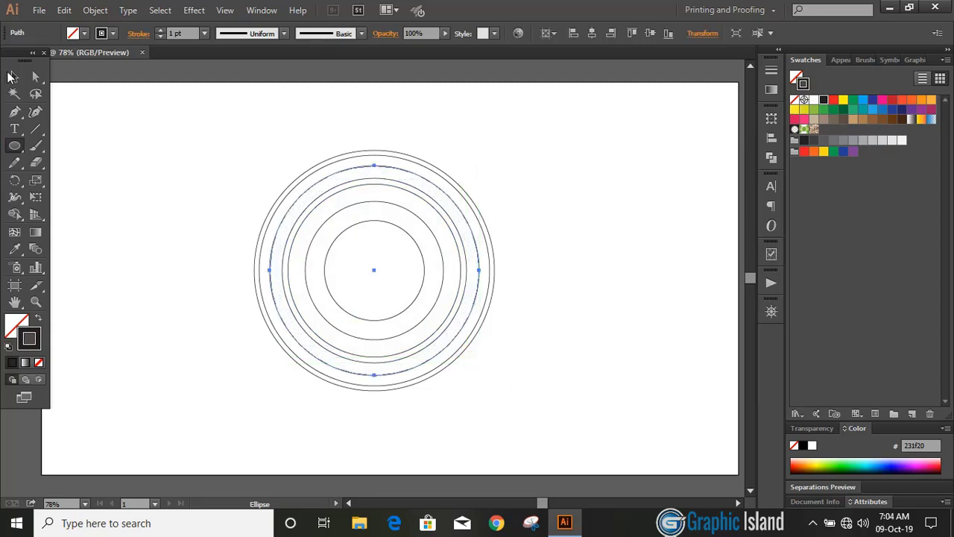
Step: Raise the stroke weight of the outer circle and a second circle to 13 pt
{"action": "left_click", "coordinate": [14, 76]}
{"action": "left_click", "coordinate": [201, 222]}
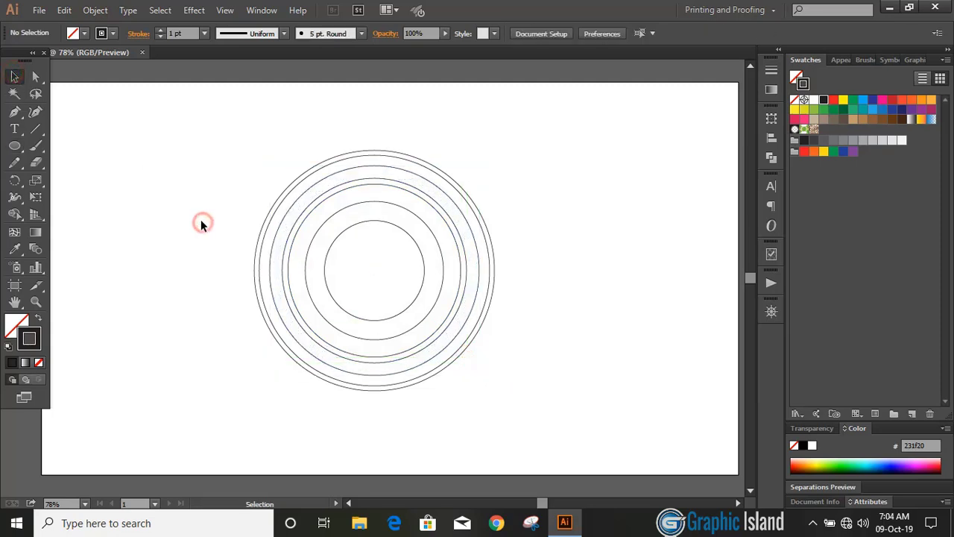
{"action": "left_click", "coordinate": [266, 218]}
{"action": "left_click", "coordinate": [289, 254], "text": "shift"}
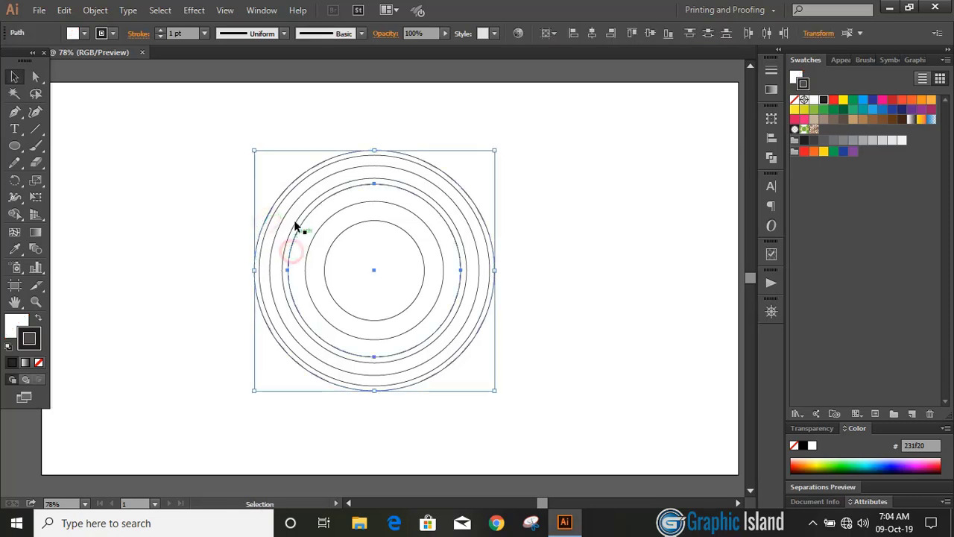
{"action": "left_click", "coordinate": [160, 32]}
{"action": "left_click", "coordinate": [160, 32]}
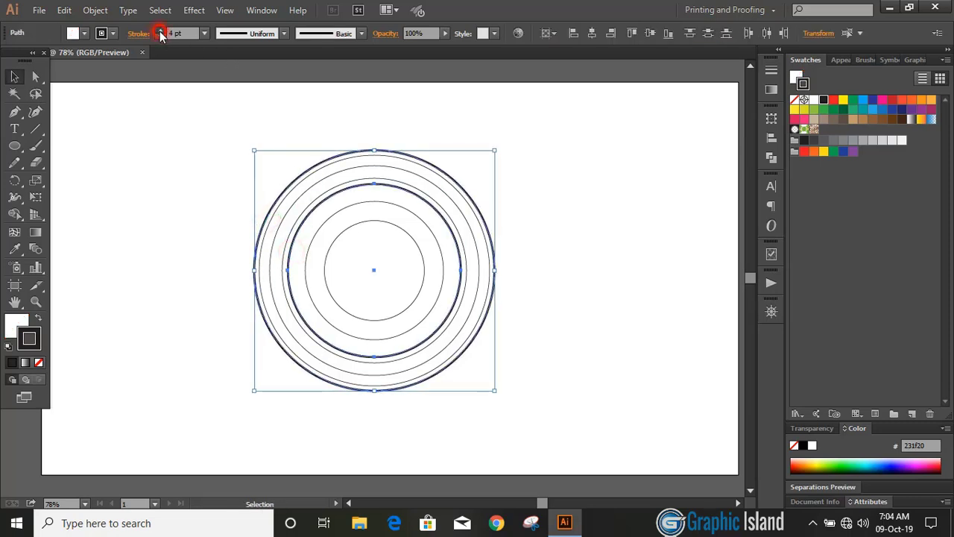
{"action": "left_click", "coordinate": [160, 32]}
{"action": "left_click", "coordinate": [161, 32]}
{"action": "left_click", "coordinate": [160, 32]}
{"action": "left_click", "coordinate": [160, 32]}
{"action": "left_click", "coordinate": [160, 32]}
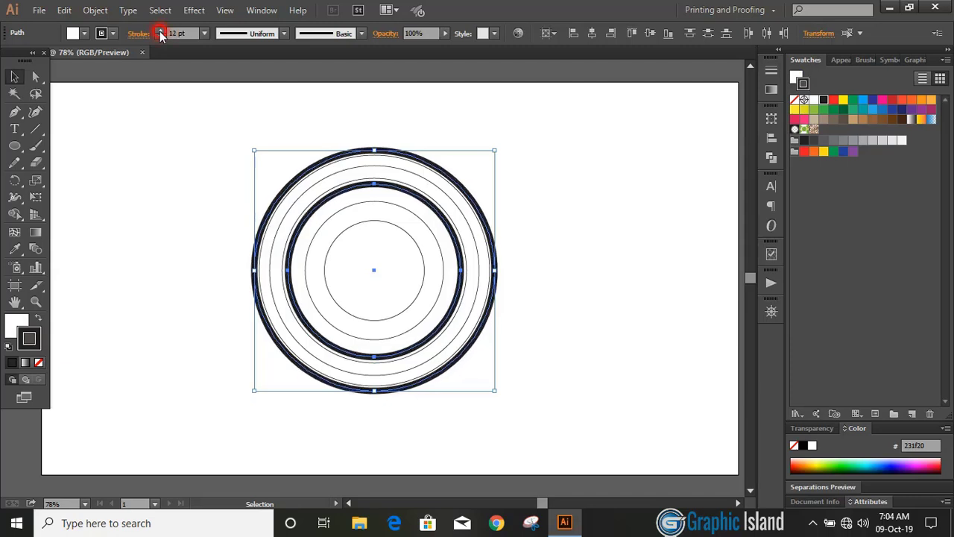
{"action": "left_click", "coordinate": [160, 32]}
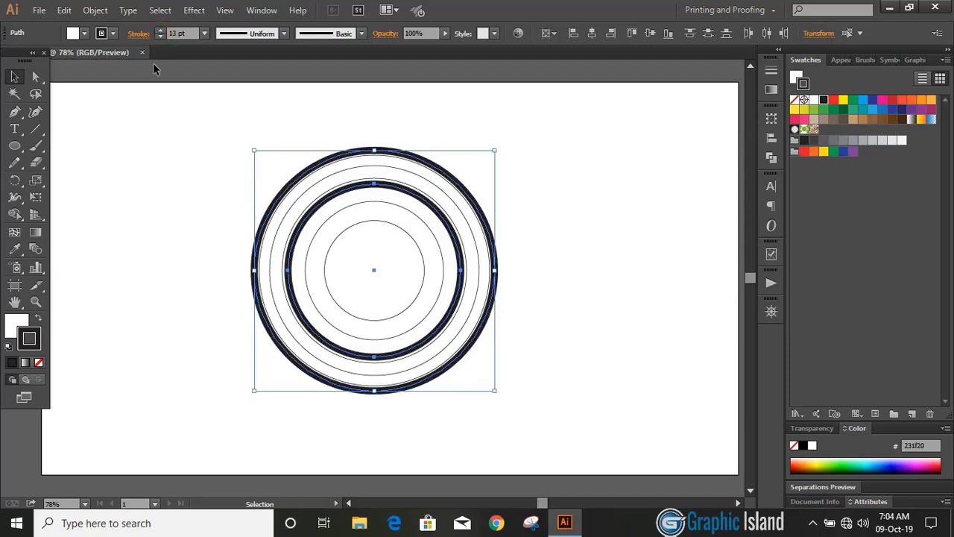
Step: Give the outer circle a 15 pt stroke and enlarge it evenly around its centre
{"action": "left_click", "coordinate": [149, 111]}
{"action": "left_click", "coordinate": [363, 149]}
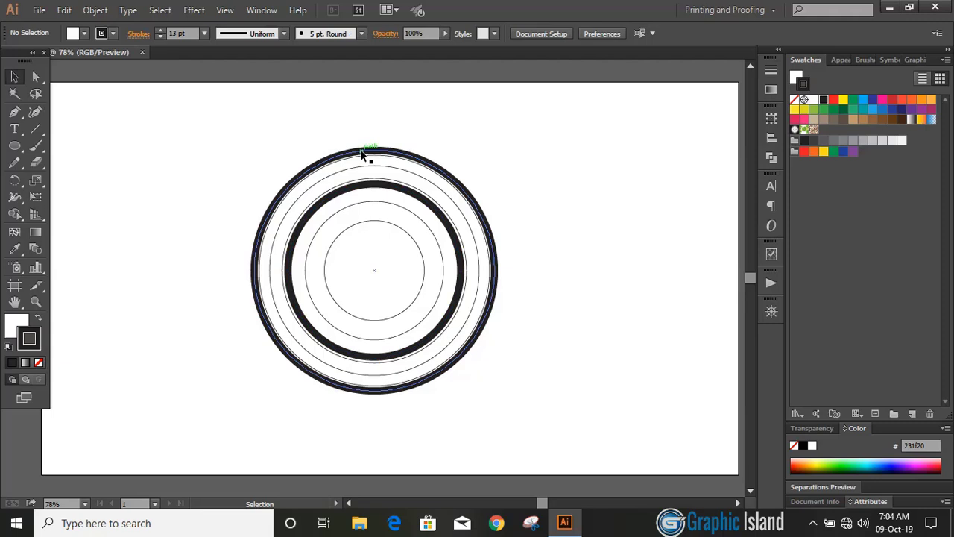
{"action": "left_click", "coordinate": [160, 30]}
{"action": "left_click", "coordinate": [160, 29]}
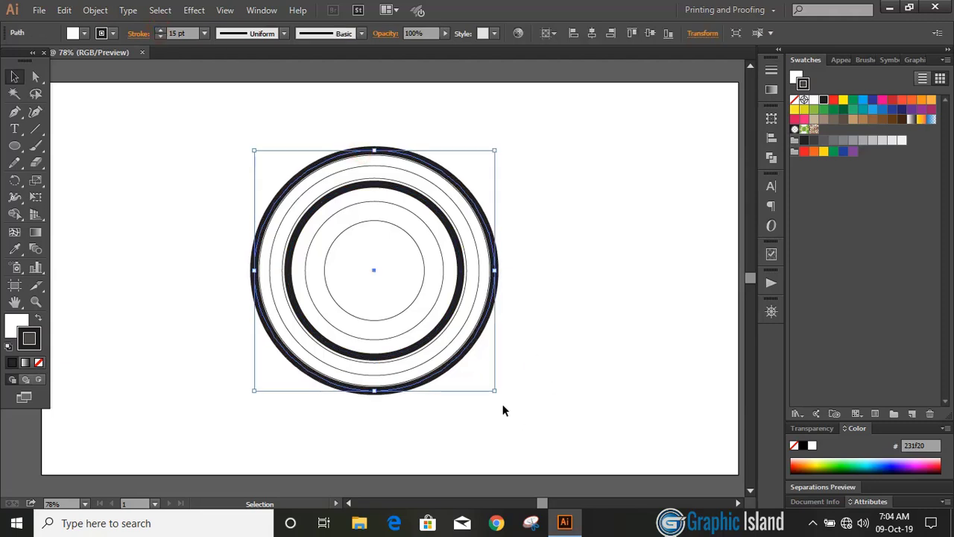
{"action": "left_click_drag", "start_coordinate": [497, 392], "coordinate": [501, 396]}
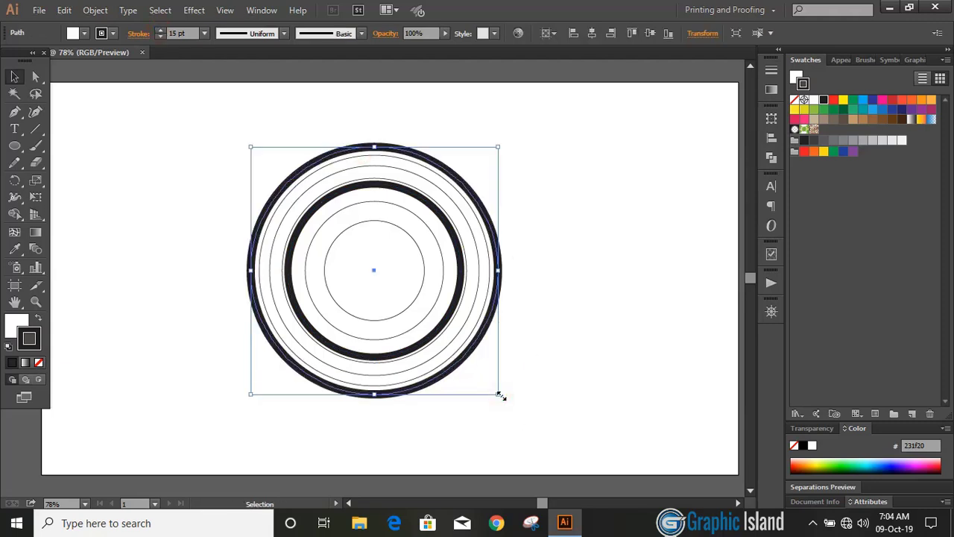
{"action": "left_click", "coordinate": [563, 309]}
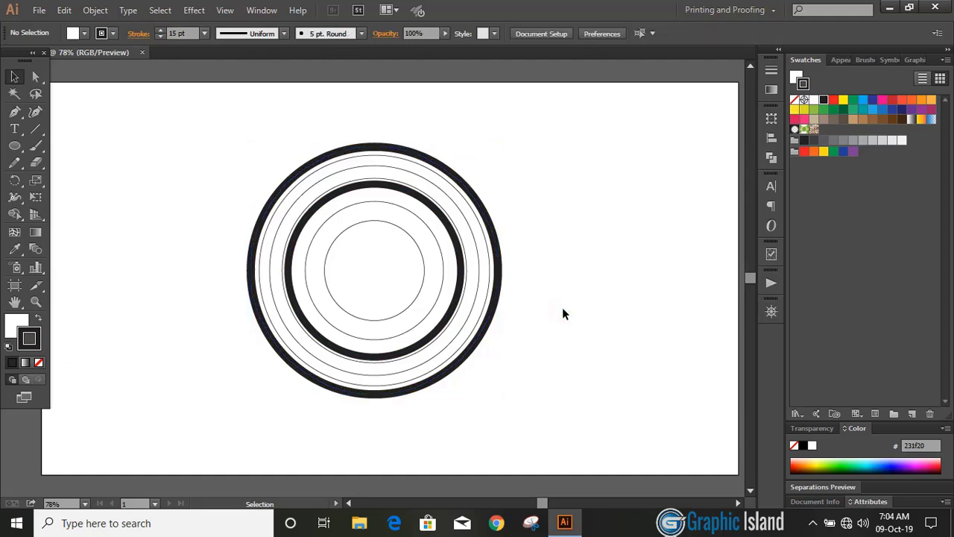
{"action": "key", "text": "ctrl+1"}
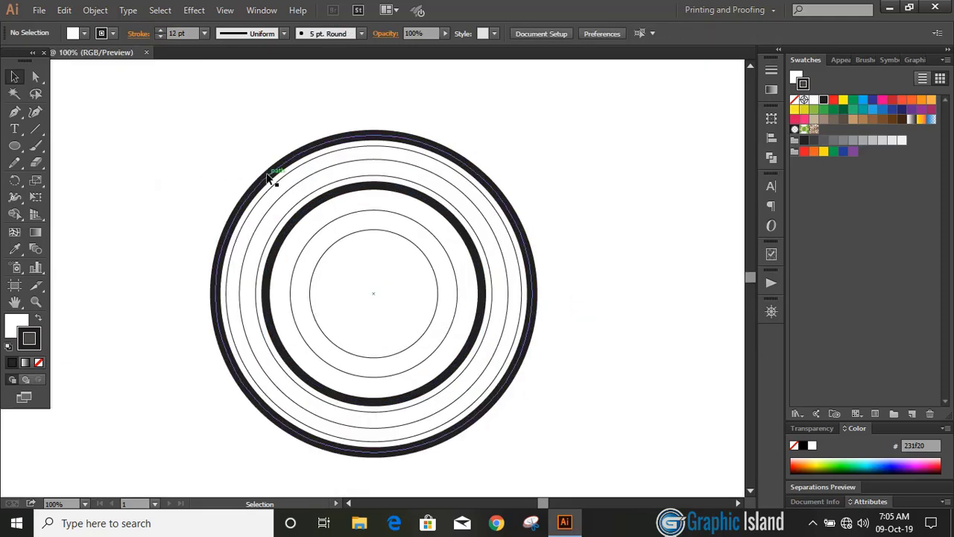
Step: Expand the two thick ring strokes into filled shapes with Object > Expand
{"action": "left_click", "coordinate": [266, 175]}
{"action": "left_click", "coordinate": [292, 222], "text": "shift"}
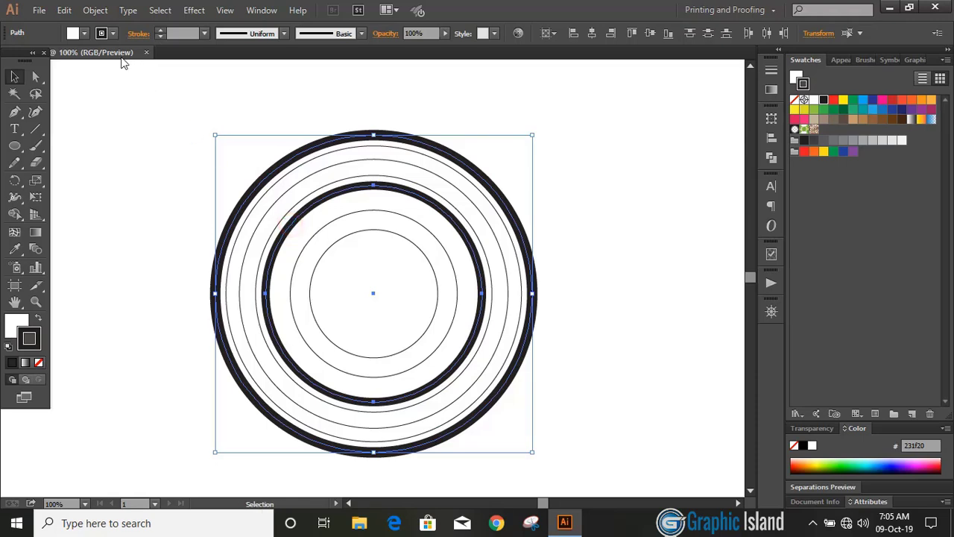
{"action": "left_click", "coordinate": [99, 15]}
{"action": "left_click", "coordinate": [128, 158]}
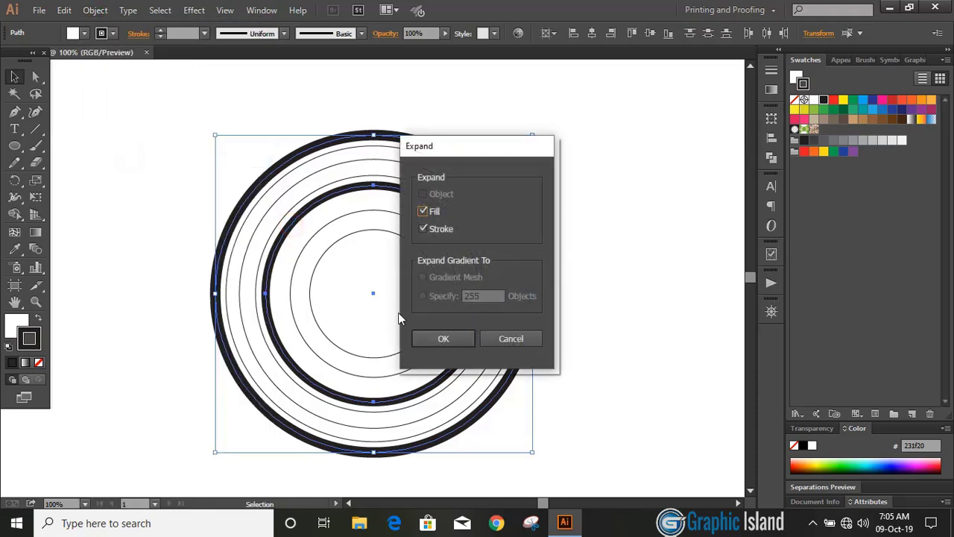
{"action": "left_click", "coordinate": [442, 340]}
{"action": "left_click", "coordinate": [569, 173]}
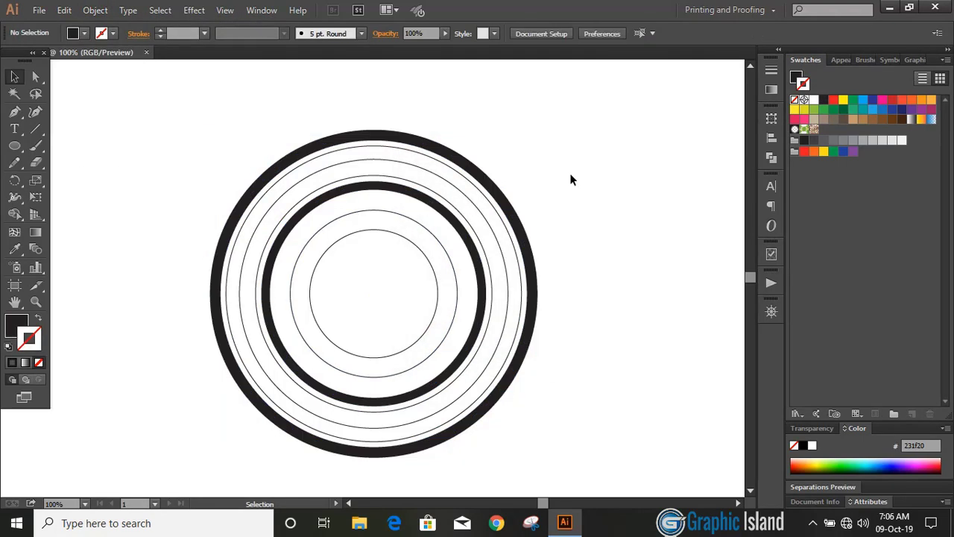
{"action": "left_click", "coordinate": [429, 171]}
Step: Cut the thin inner ring at its left and right points with the Scissors tool
{"action": "left_click", "coordinate": [36, 162]}
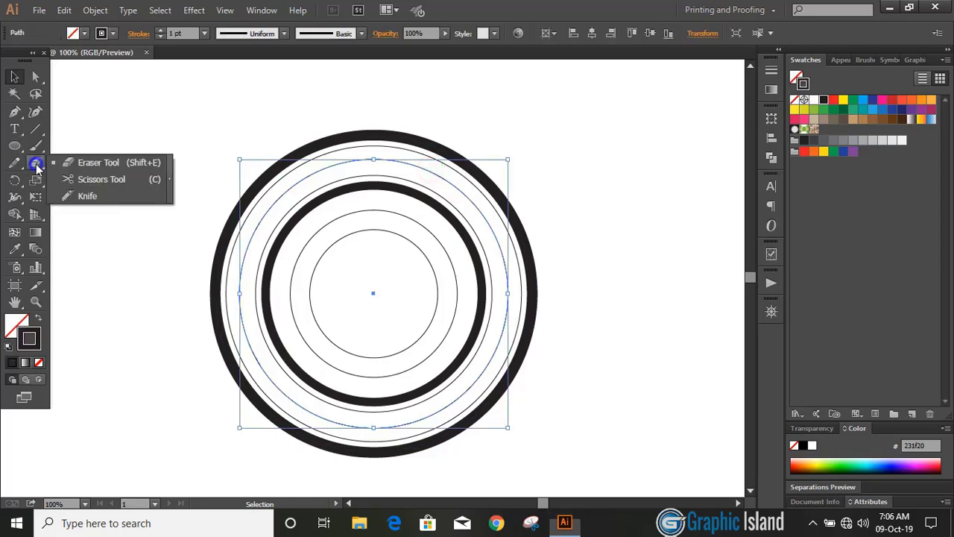
{"action": "left_click", "coordinate": [74, 181]}
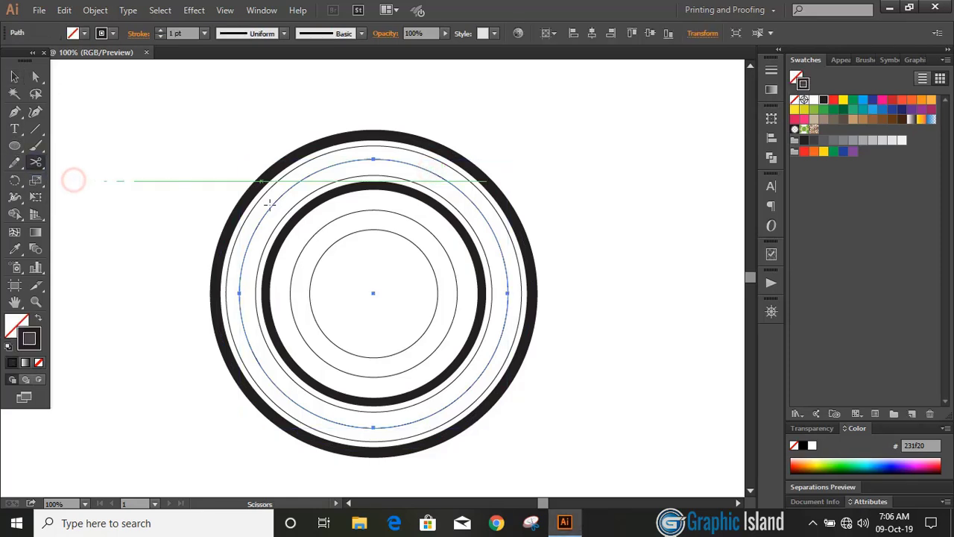
{"action": "left_click", "coordinate": [239, 293]}
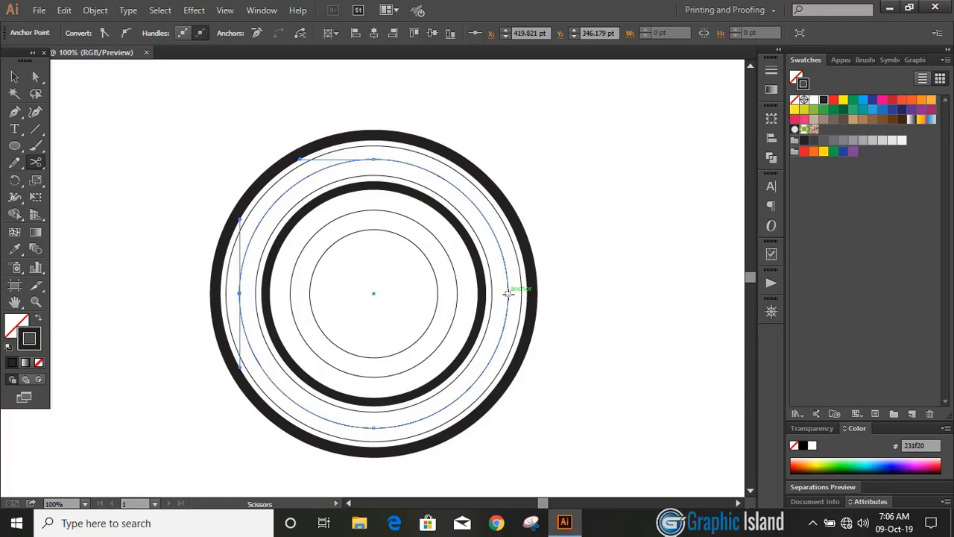
{"action": "left_click", "coordinate": [508, 294]}
{"action": "left_click", "coordinate": [15, 77]}
{"action": "left_click", "coordinate": [100, 128]}
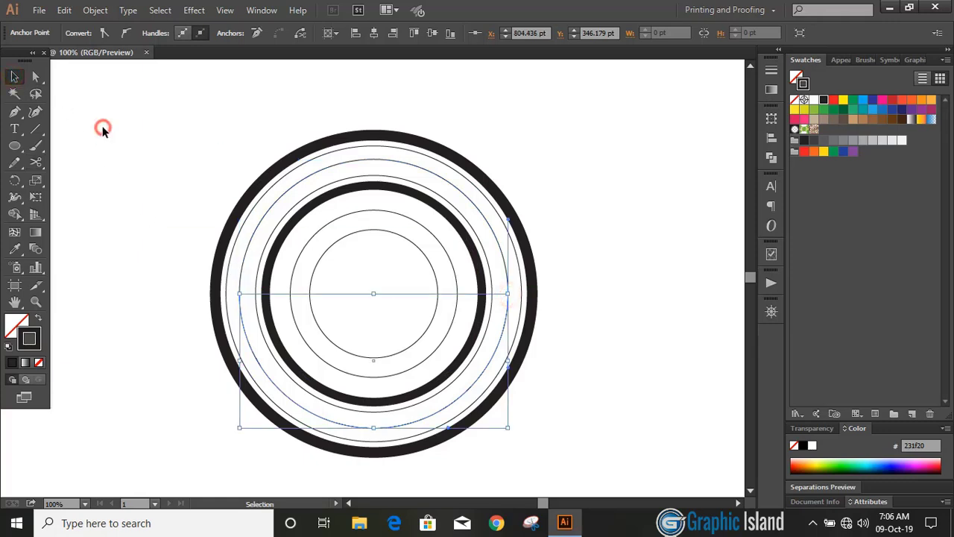
{"action": "left_click", "coordinate": [22, 135]}
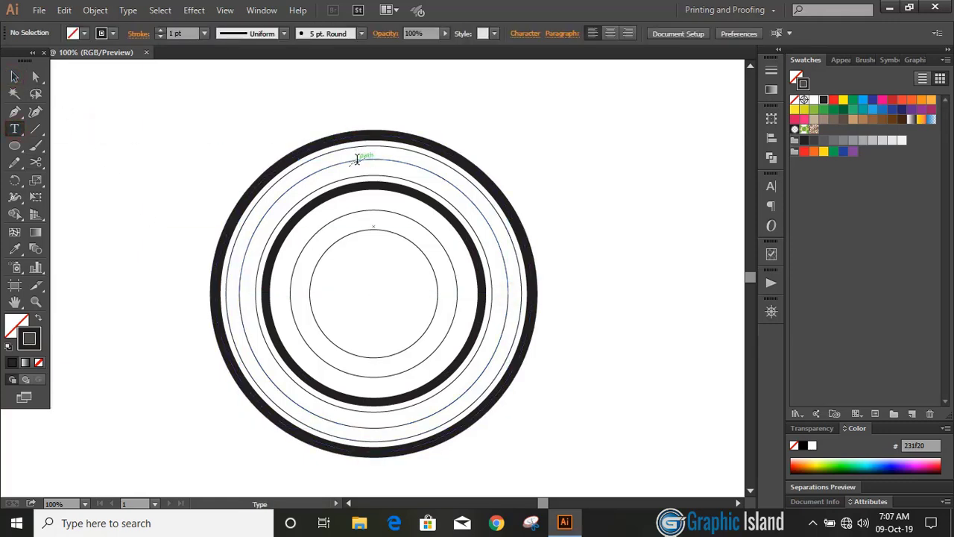
Step: Type GRAPHIC ISLAND along the top arc and EDUCATION LOGO DESIGN along the bottom arc
{"action": "left_click", "coordinate": [432, 137]}
{"action": "type", "text": "GRAPHIC ISLAND"}
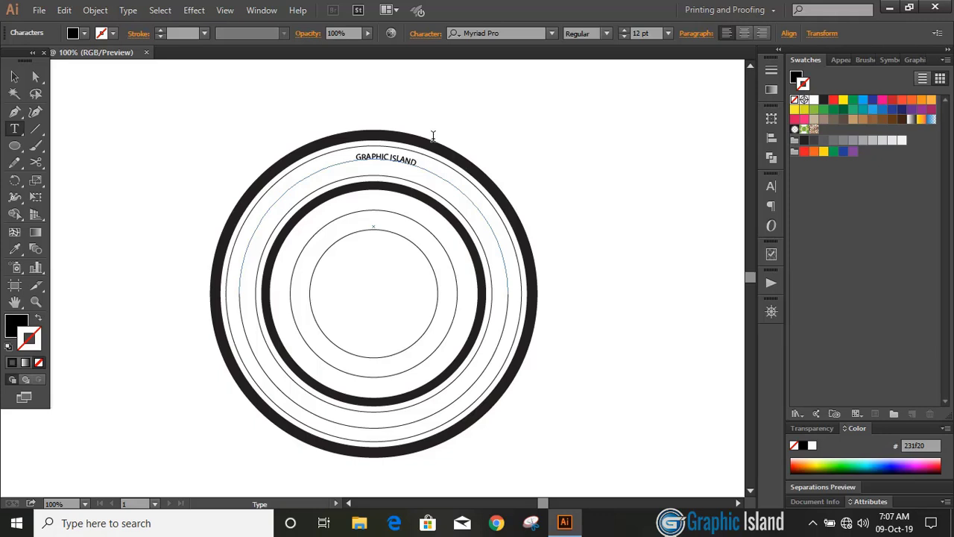
{"action": "left_click", "coordinate": [14, 77]}
{"action": "left_click", "coordinate": [125, 130]}
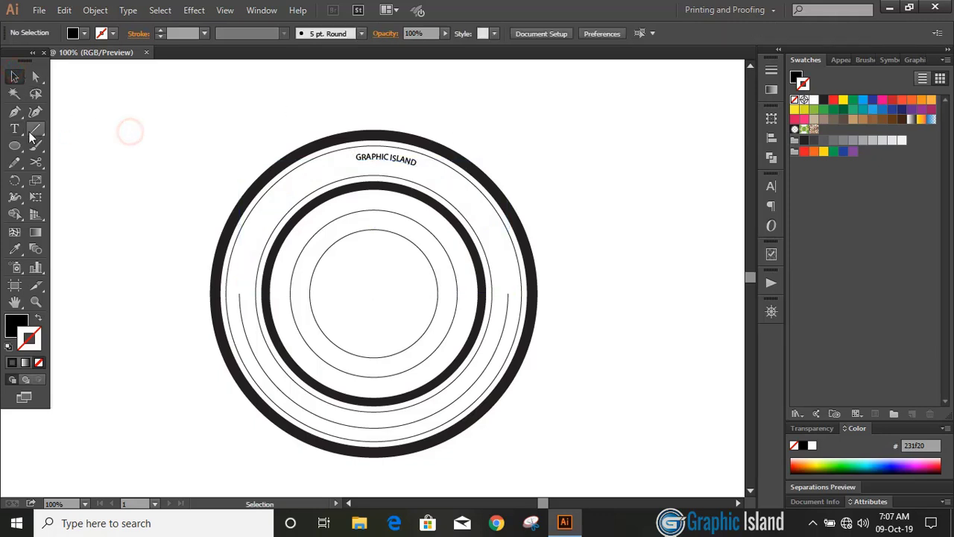
{"action": "left_click", "coordinate": [14, 128]}
{"action": "left_click", "coordinate": [365, 427]}
{"action": "type", "text": "EDUCATION LOGO DESIGN"}
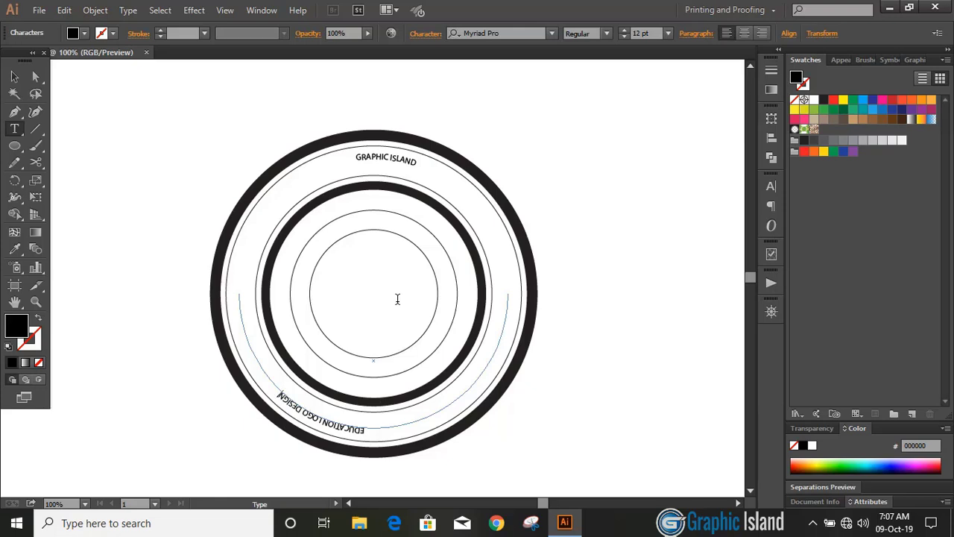
{"action": "left_click", "coordinate": [14, 76]}
{"action": "left_click", "coordinate": [129, 209]}
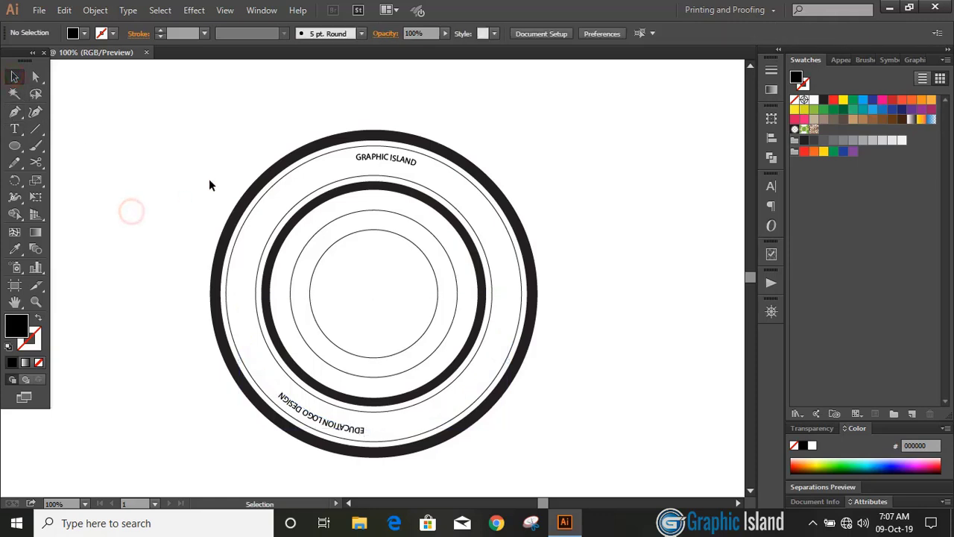
Step: Set both curved labels to 30 pt and centre EDUCATION LOGO DESIGN on its arc
{"action": "left_click", "coordinate": [360, 167]}
{"action": "left_click", "coordinate": [330, 394], "text": "shift"}
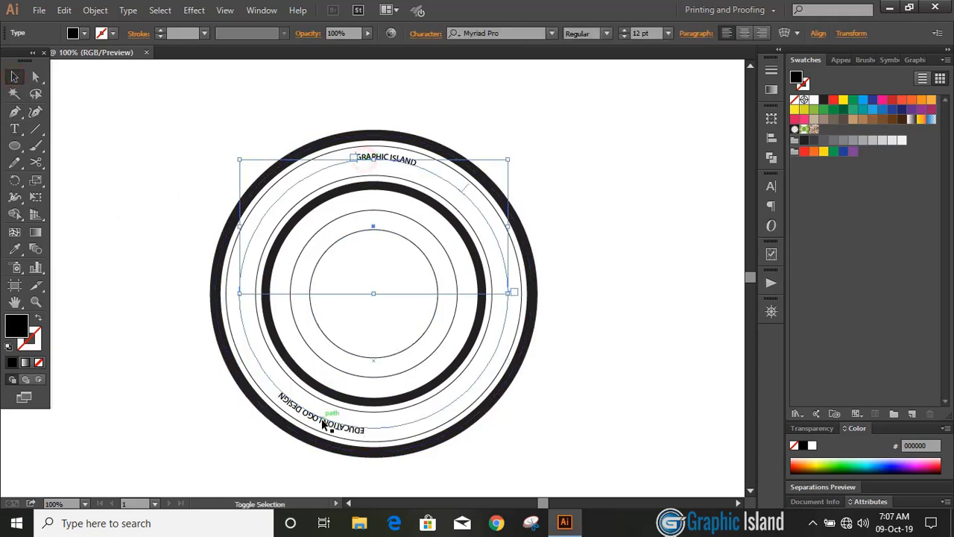
{"action": "left_click", "coordinate": [625, 33]}
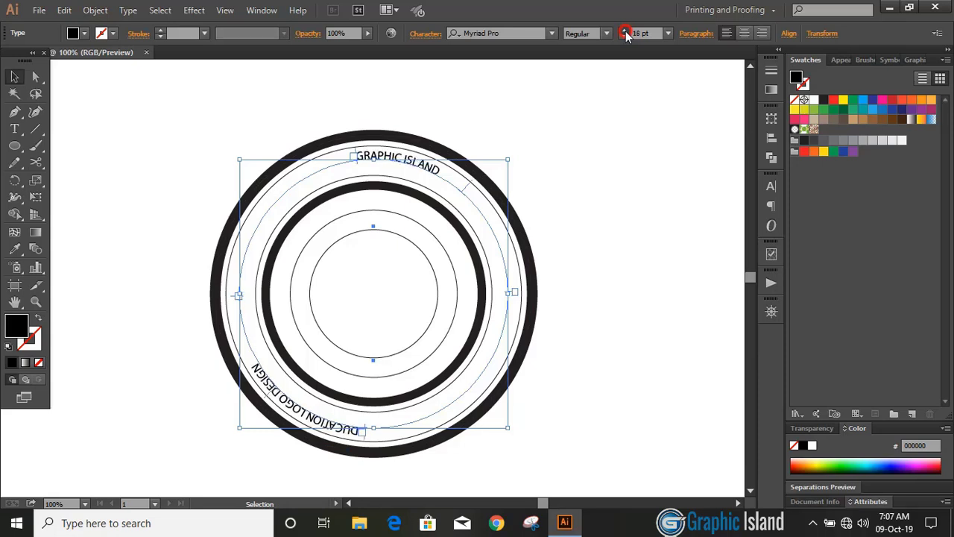
{"action": "type", "text": "30"}
{"action": "left_click", "coordinate": [605, 260]}
{"action": "left_click", "coordinate": [352, 431]}
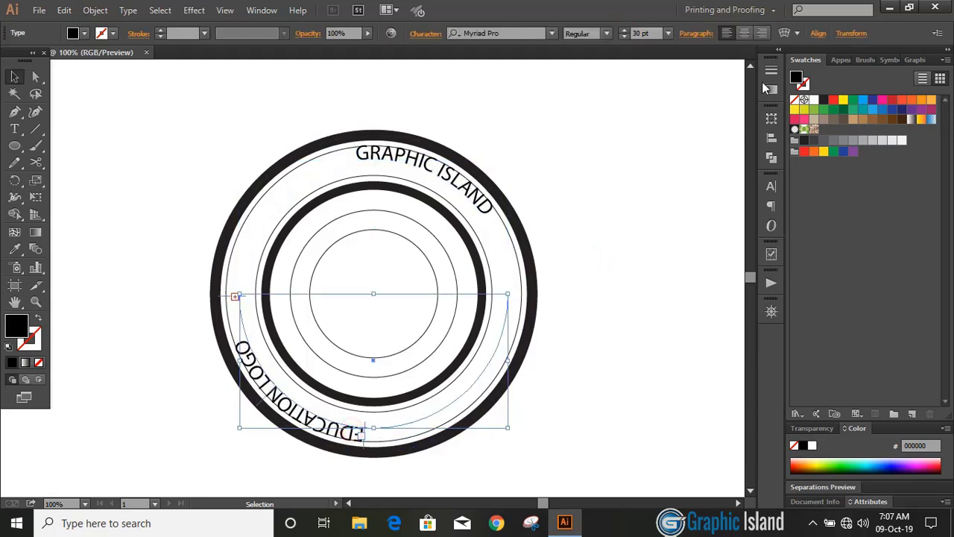
{"action": "left_click", "coordinate": [763, 35]}
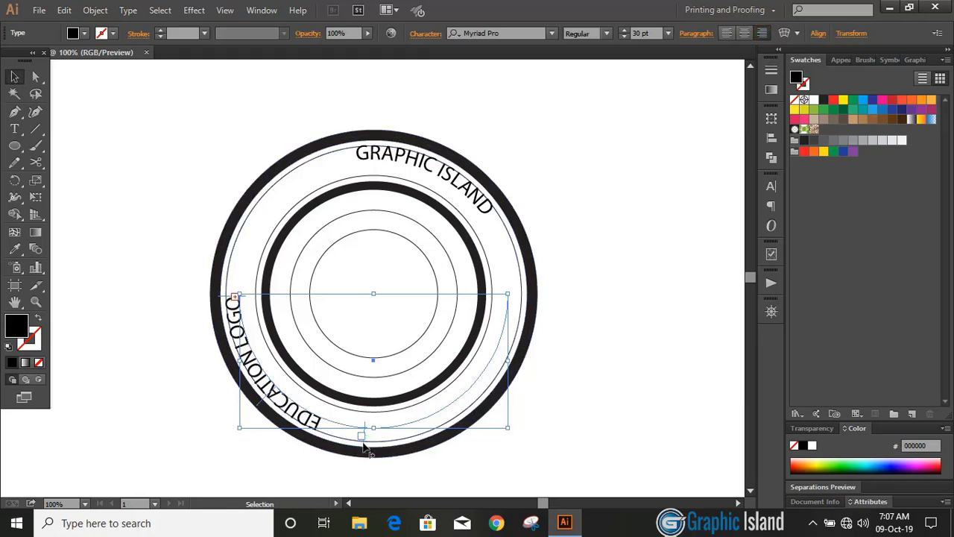
{"action": "left_click_drag", "start_coordinate": [364, 446], "coordinate": [708, 147]}
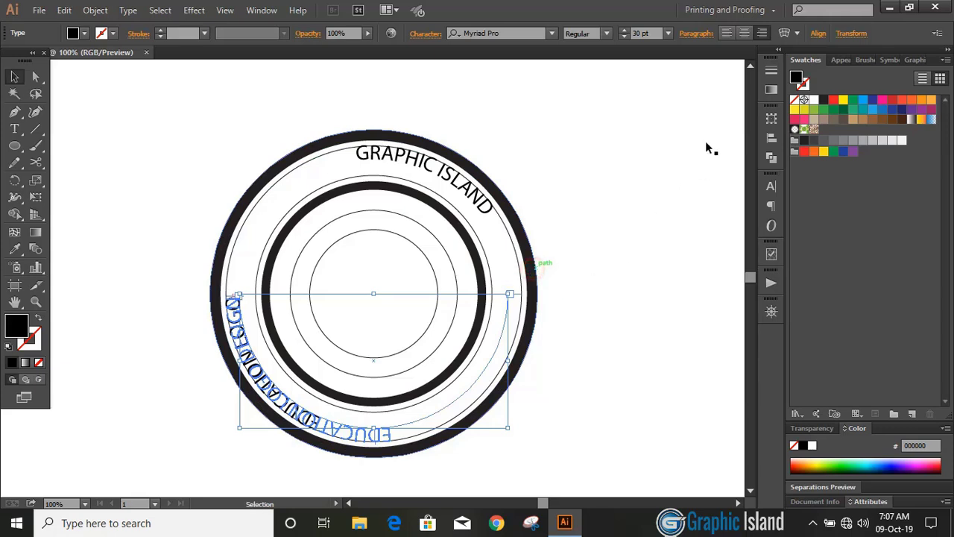
{"action": "left_click", "coordinate": [744, 32]}
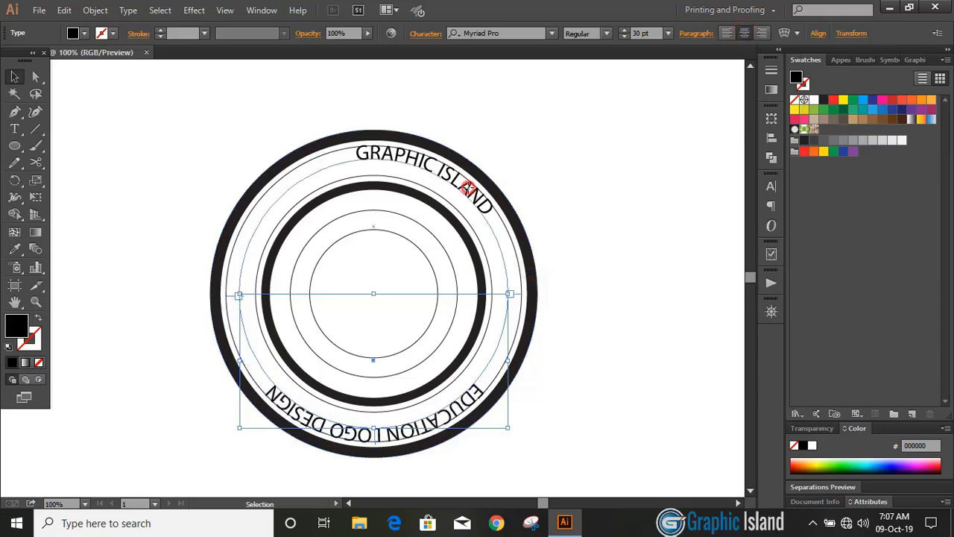
Step: Centre GRAPHIC ISLAND at the top of the circle by moving its start point
{"action": "left_click", "coordinate": [465, 186]}
{"action": "left_click", "coordinate": [762, 34]}
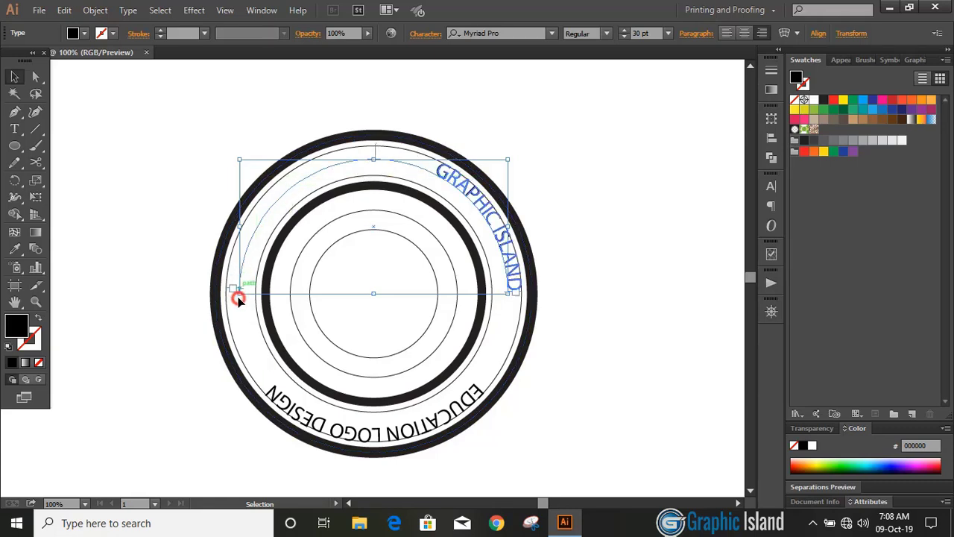
{"action": "left_click_drag", "start_coordinate": [359, 170], "coordinate": [236, 296]}
{"action": "left_click", "coordinate": [744, 33]}
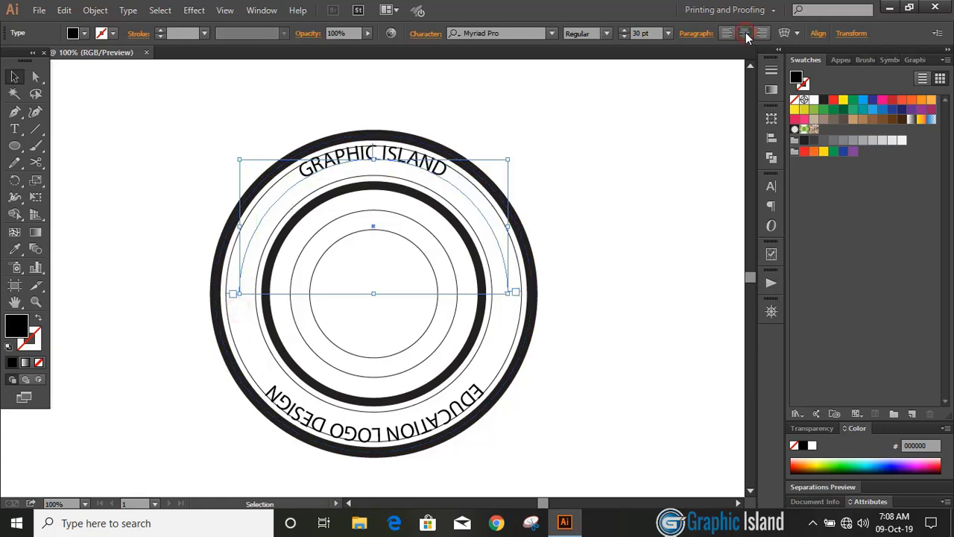
{"action": "left_click", "coordinate": [560, 172]}
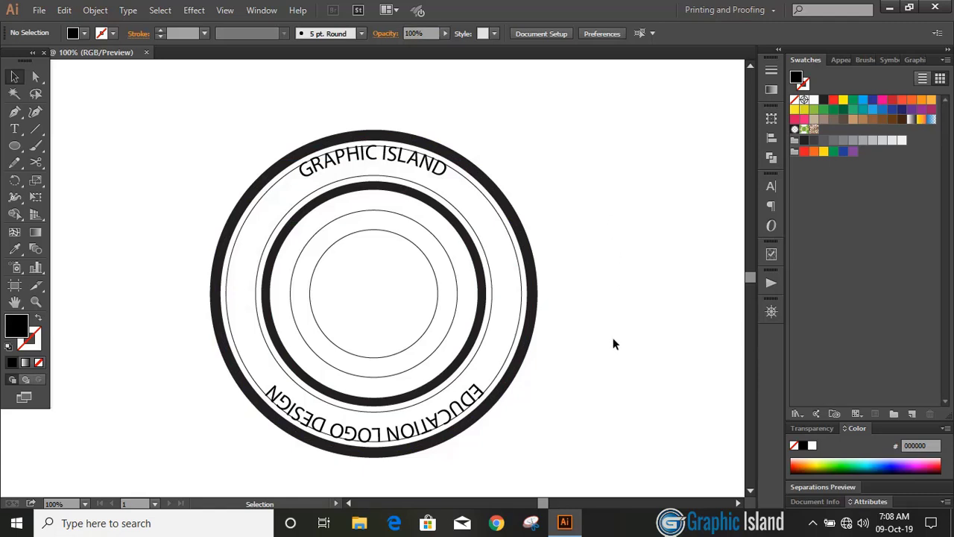
{"action": "left_click", "coordinate": [454, 409]}
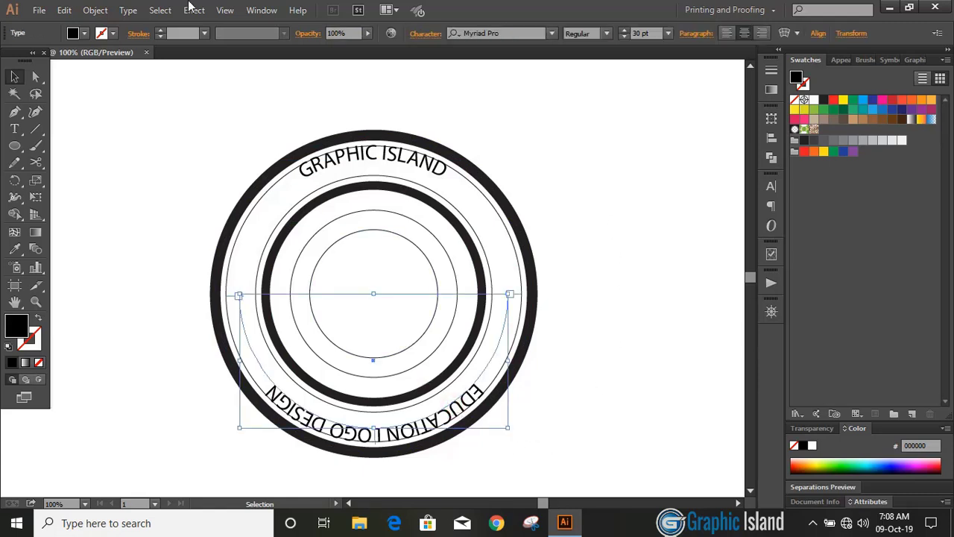
Step: Set EDUCATION LOGO DESIGN's Type on a Path options to Center alignment with Flip on
{"action": "left_click", "coordinate": [133, 11]}
{"action": "mouse_move", "coordinate": [164, 144]}
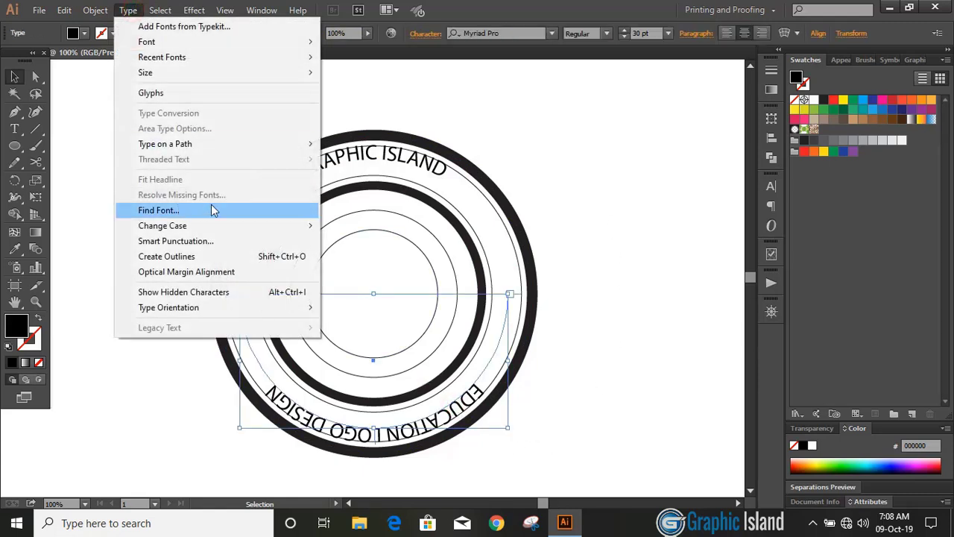
{"action": "left_click", "coordinate": [391, 226]}
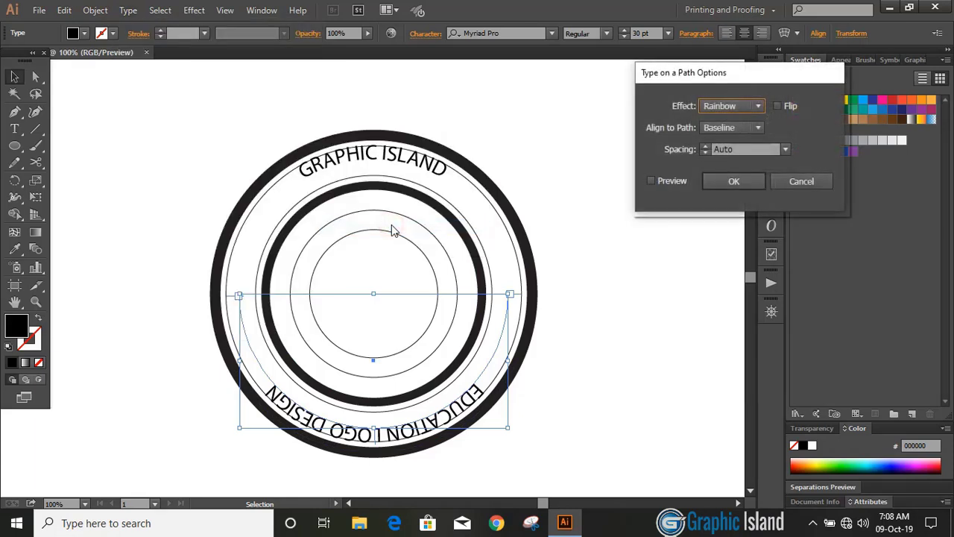
{"action": "left_click", "coordinate": [738, 129]}
{"action": "left_click", "coordinate": [733, 164]}
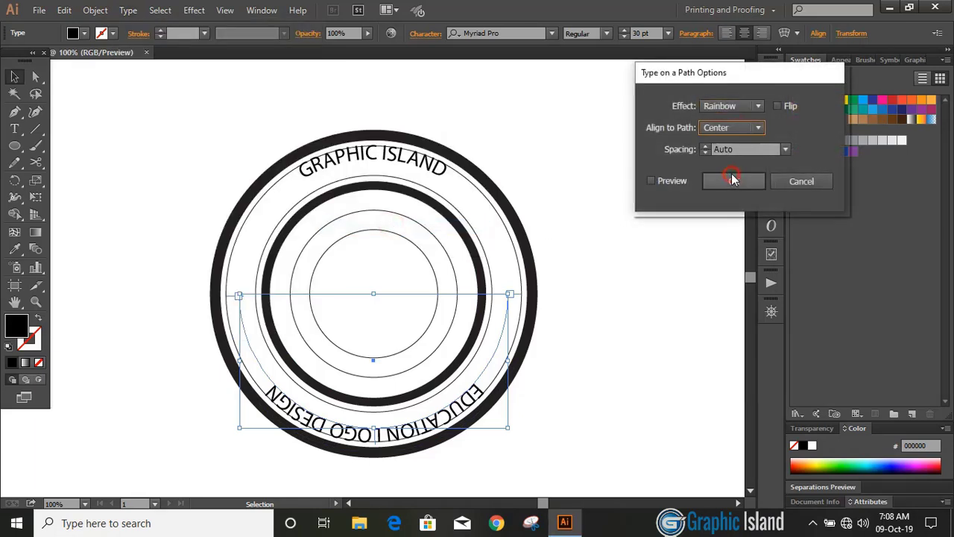
{"action": "left_click", "coordinate": [780, 106]}
{"action": "left_click", "coordinate": [734, 182]}
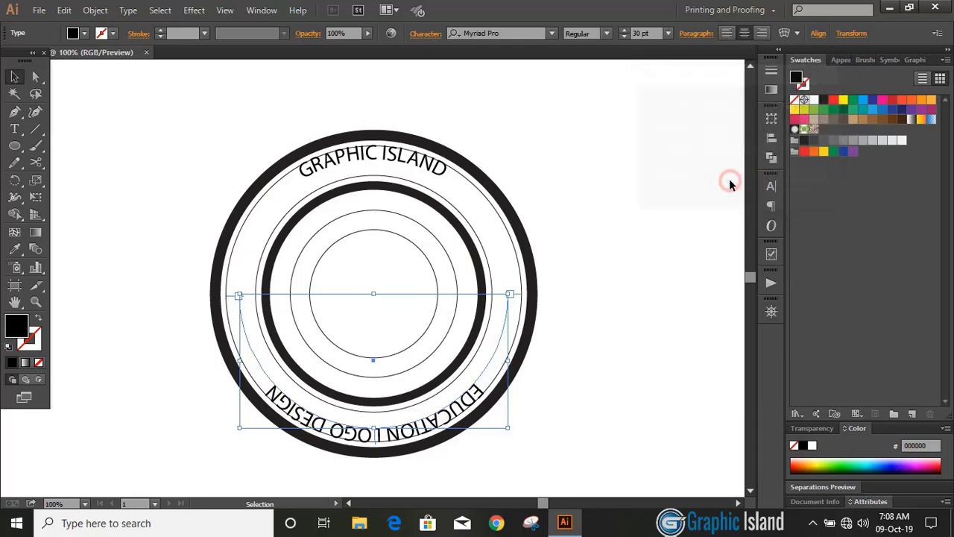
Step: Set GRAPHIC ISLAND's Type on a Path alignment to Center
{"action": "left_click", "coordinate": [421, 166]}
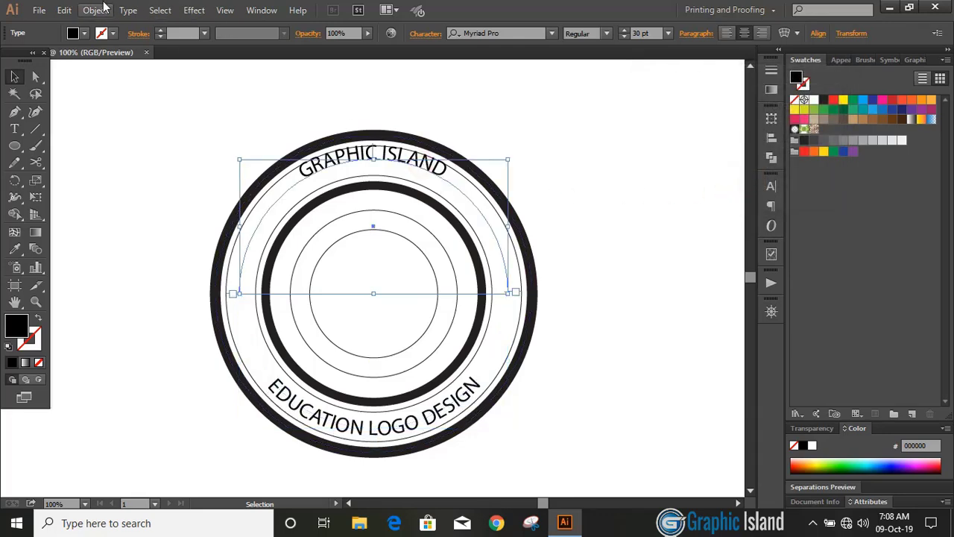
{"action": "left_click", "coordinate": [128, 12]}
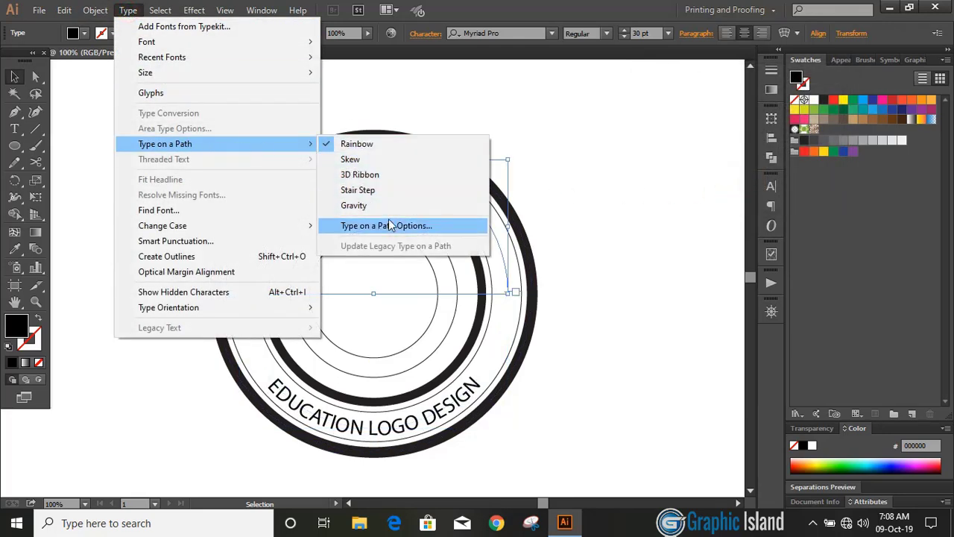
{"action": "left_click", "coordinate": [406, 226]}
{"action": "left_click", "coordinate": [733, 127]}
{"action": "left_click", "coordinate": [719, 165]}
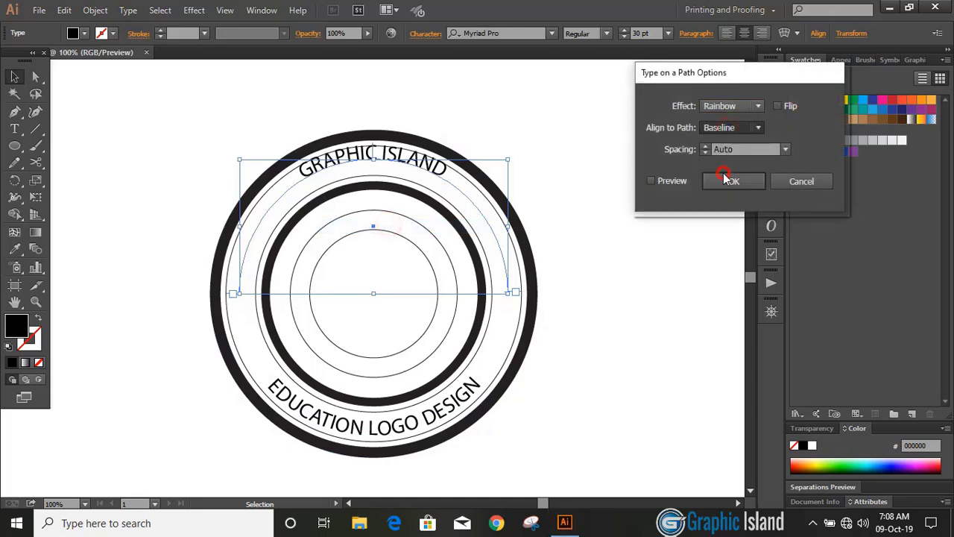
{"action": "left_click", "coordinate": [734, 182]}
{"action": "left_click", "coordinate": [615, 173]}
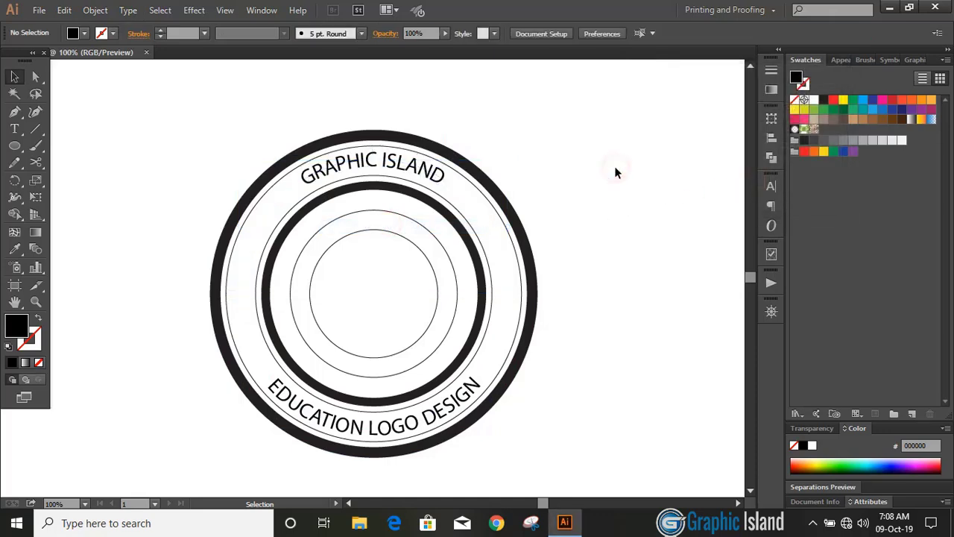
{"action": "left_click", "coordinate": [464, 397]}
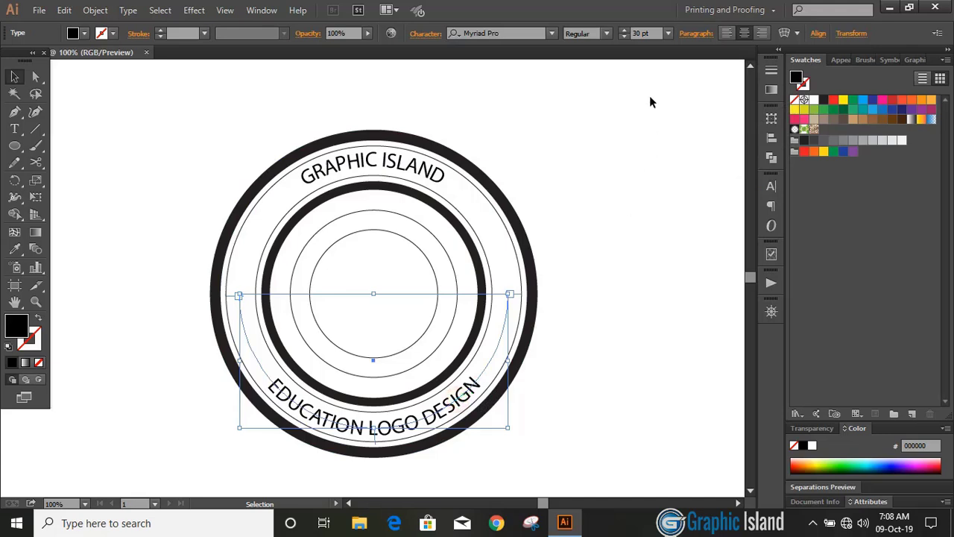
Step: Increase EDUCATION LOGO DESIGN's font size to 39 pt
{"action": "left_click", "coordinate": [623, 31]}
{"action": "left_click", "coordinate": [623, 31]}
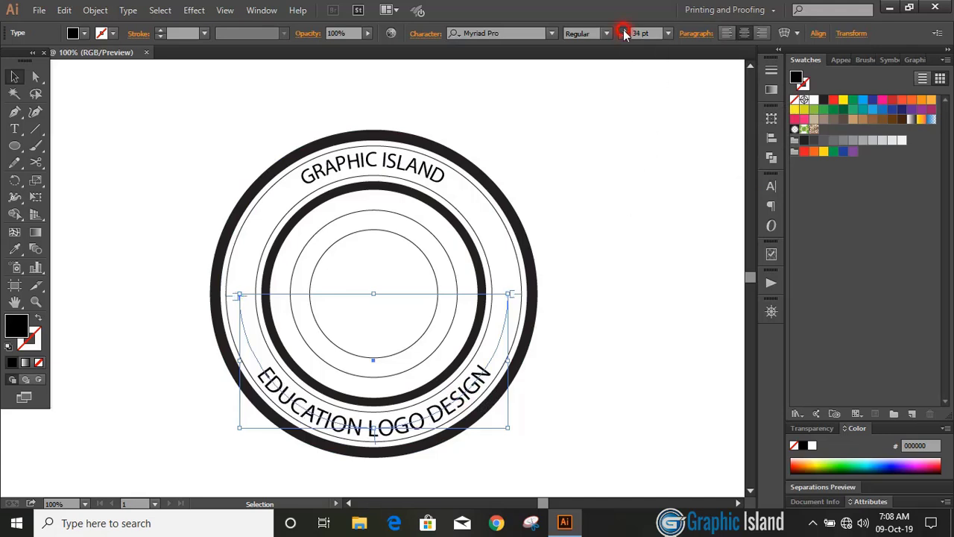
{"action": "left_click", "coordinate": [624, 30]}
{"action": "left_click", "coordinate": [623, 31]}
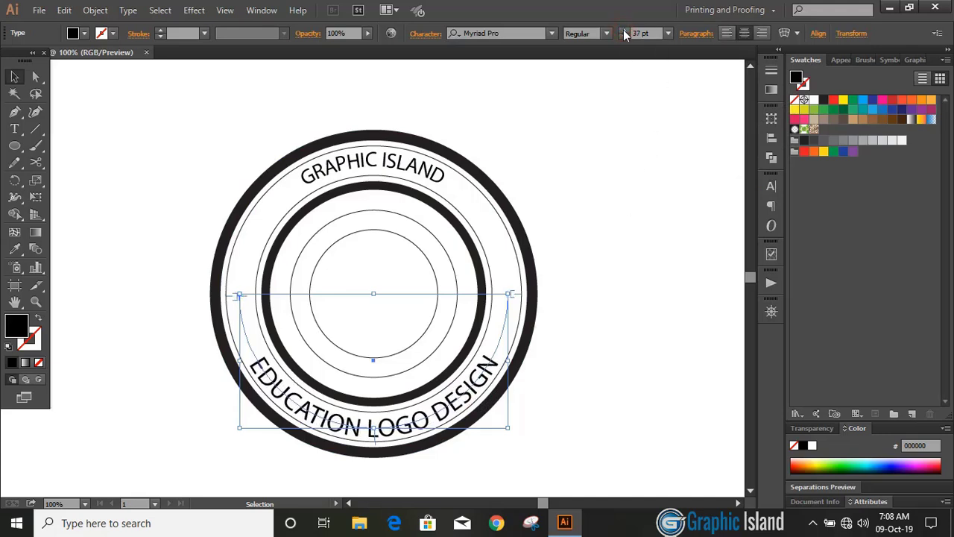
{"action": "left_click", "coordinate": [624, 31]}
{"action": "left_click", "coordinate": [623, 31]}
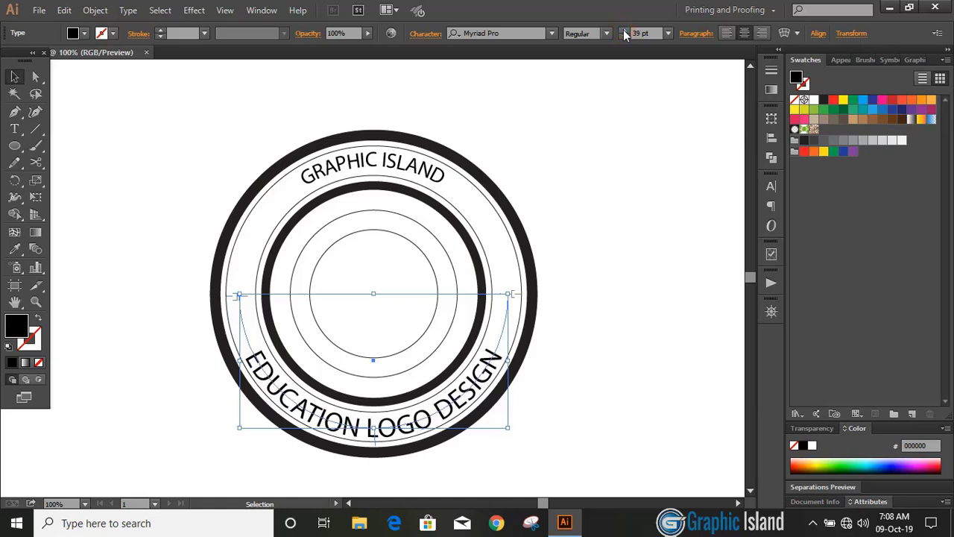
Step: Make GRAPHIC ISLAND 39 pt with a Bold font style
{"action": "left_click", "coordinate": [637, 138]}
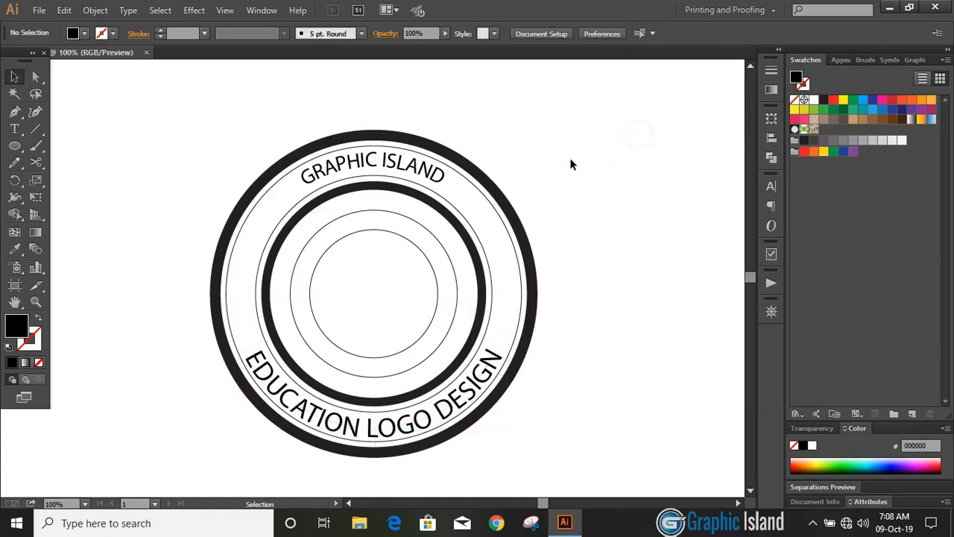
{"action": "left_click", "coordinate": [425, 168]}
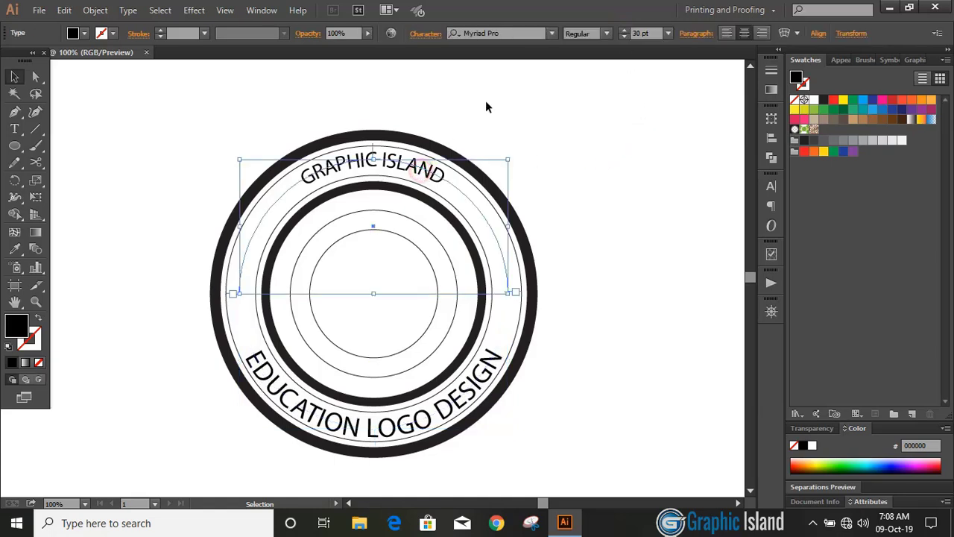
{"action": "double_click", "coordinate": [623, 31]}
{"action": "double_click", "coordinate": [623, 31]}
{"action": "double_click", "coordinate": [623, 31]}
{"action": "double_click", "coordinate": [623, 31]}
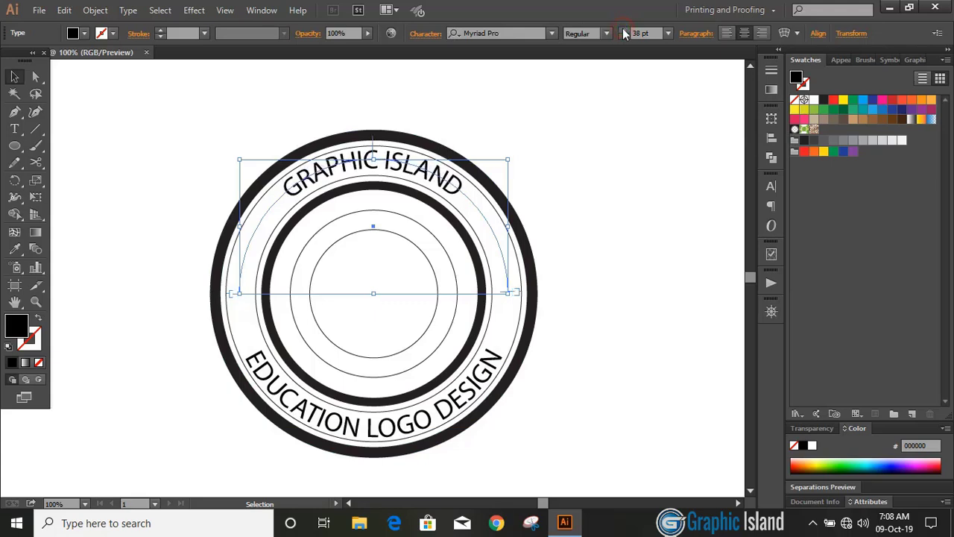
{"action": "left_click", "coordinate": [624, 30]}
{"action": "left_click", "coordinate": [607, 34]}
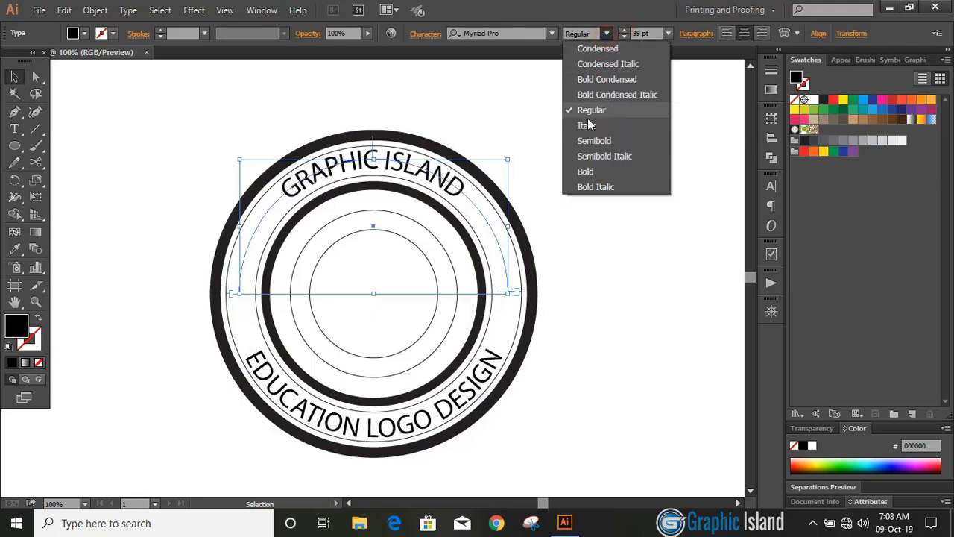
{"action": "left_click", "coordinate": [586, 174]}
Step: Change EDUCATION LOGO DESIGN's font style to Semibold
{"action": "left_click", "coordinate": [572, 235]}
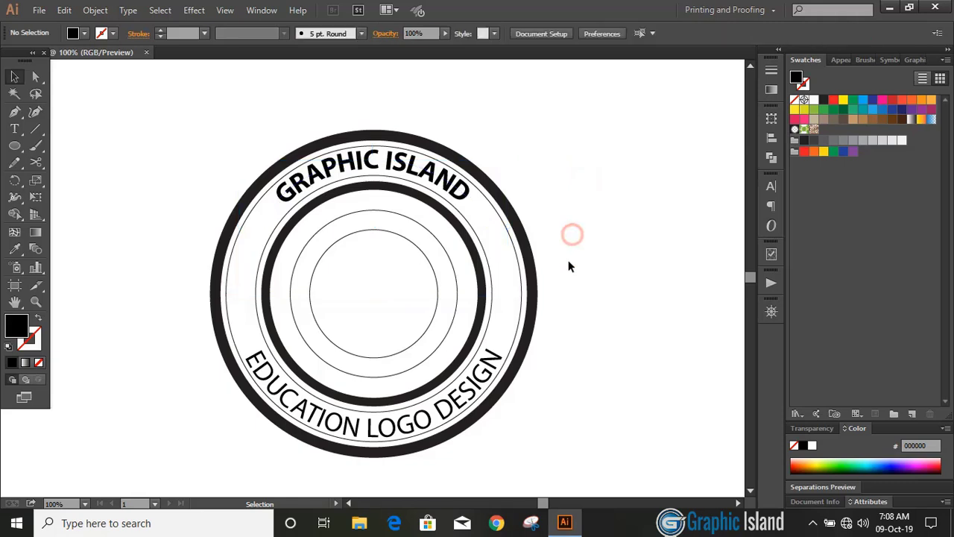
{"action": "left_click", "coordinate": [484, 377]}
{"action": "left_click", "coordinate": [607, 34]}
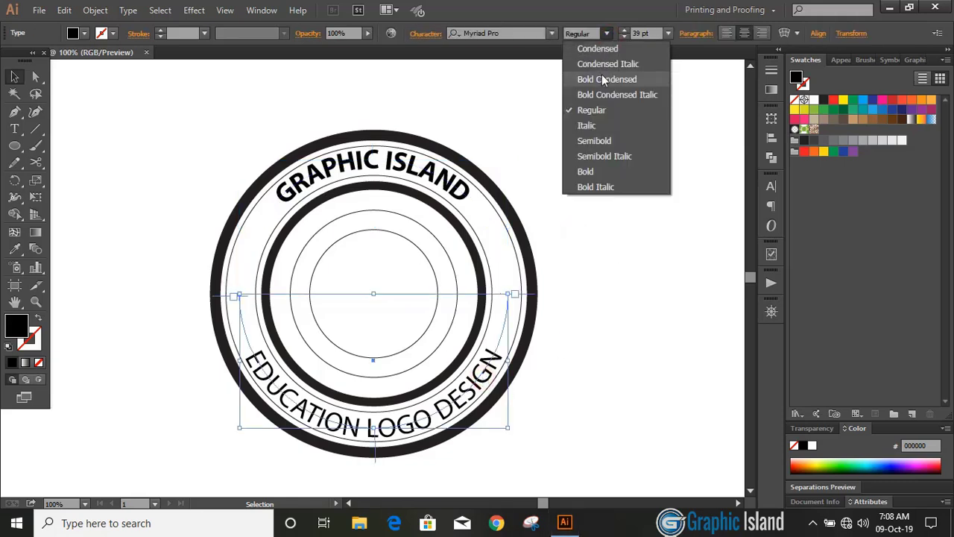
{"action": "left_click", "coordinate": [594, 142]}
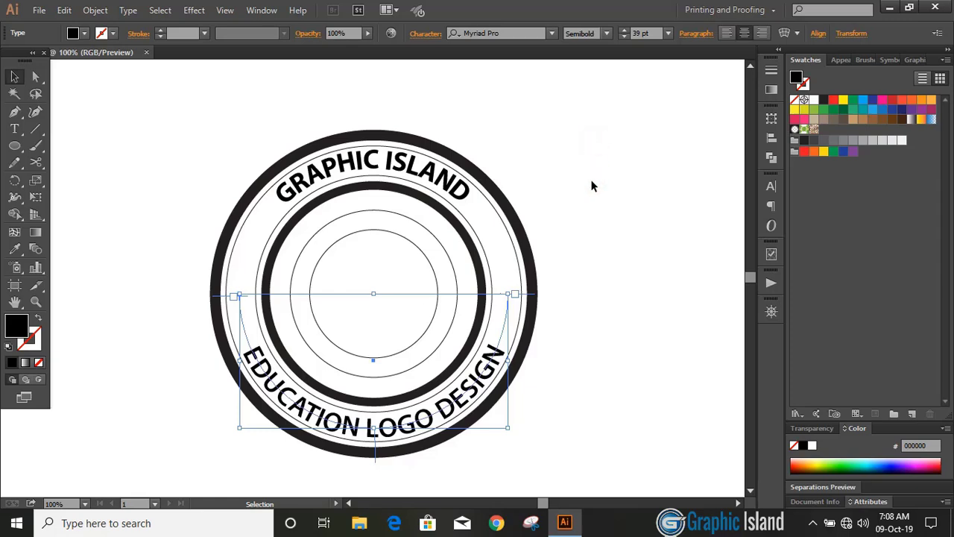
Step: Set EDUCATION LOGO DESIGN's tracking to 137 in the Character panel
{"action": "left_click", "coordinate": [771, 189]}
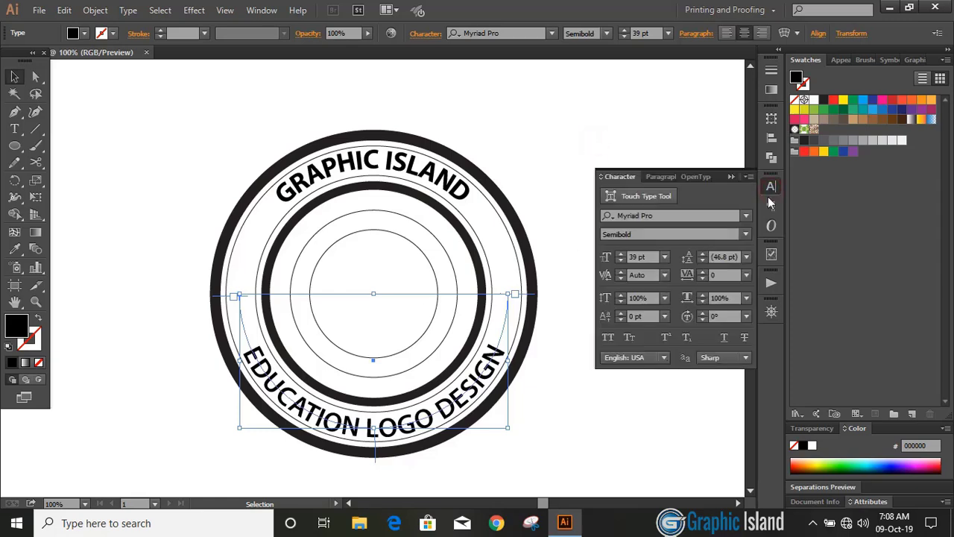
{"action": "left_click", "coordinate": [703, 272]}
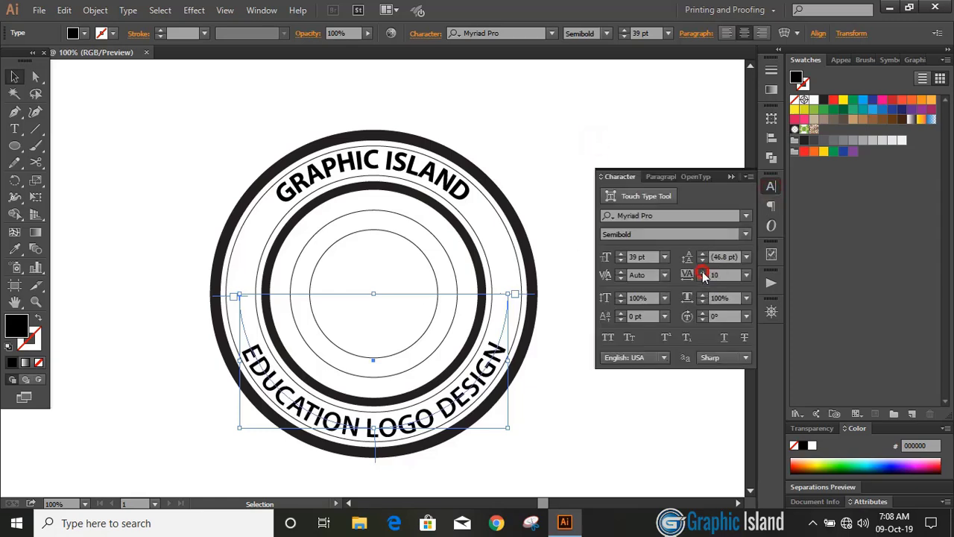
{"action": "left_click_drag", "start_coordinate": [703, 274], "coordinate": [703, 274]}
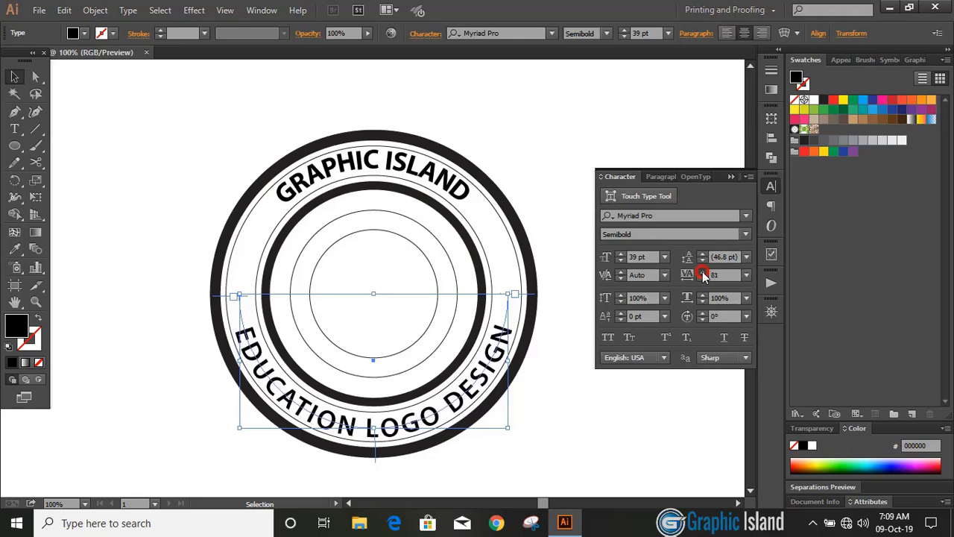
{"action": "left_click", "coordinate": [703, 272]}
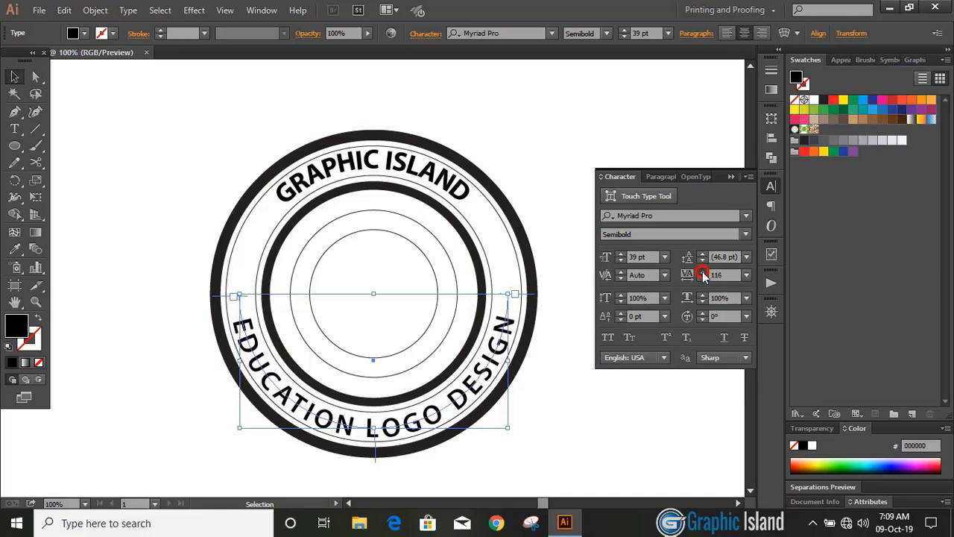
Step: Widen GRAPHIC ISLAND's tracking to about 69
{"action": "left_click", "coordinate": [493, 190]}
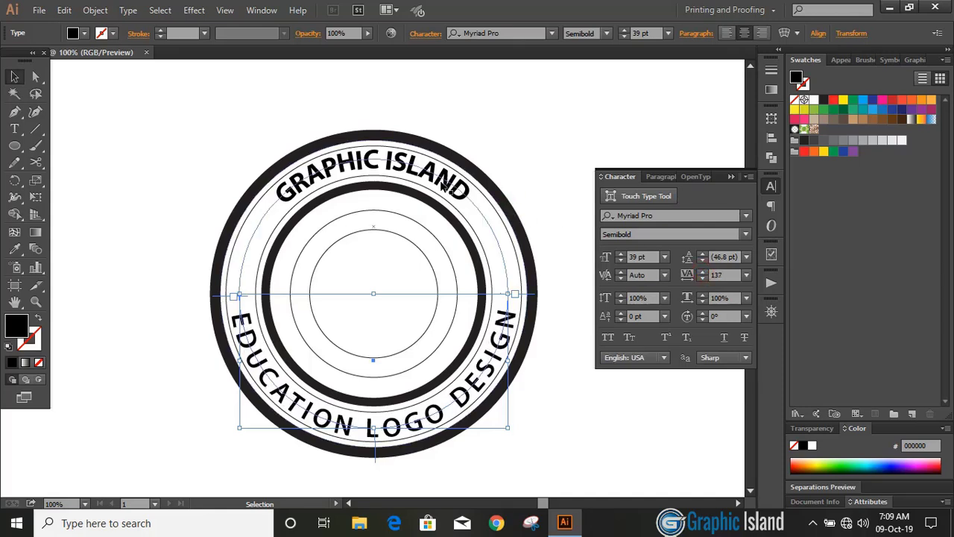
{"action": "left_click", "coordinate": [703, 273]}
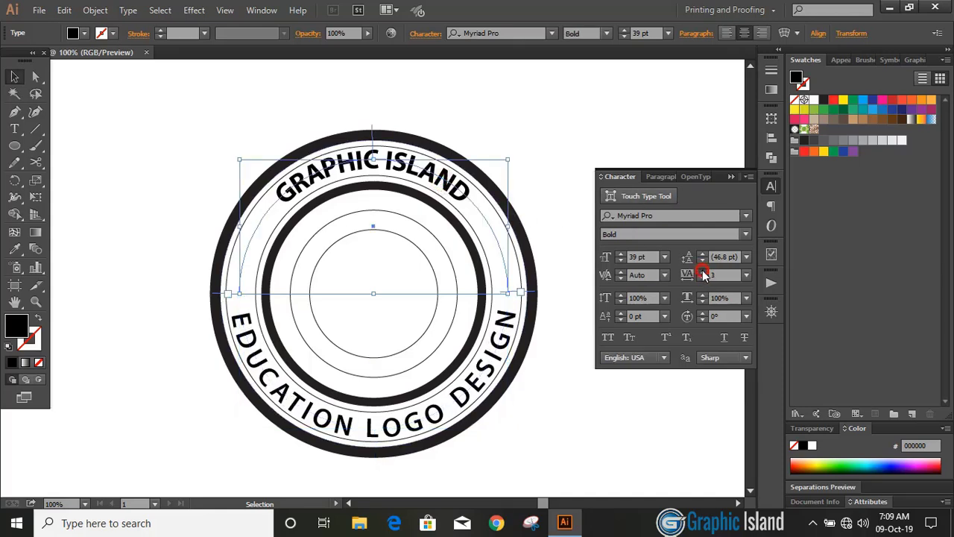
{"action": "left_click", "coordinate": [703, 273]}
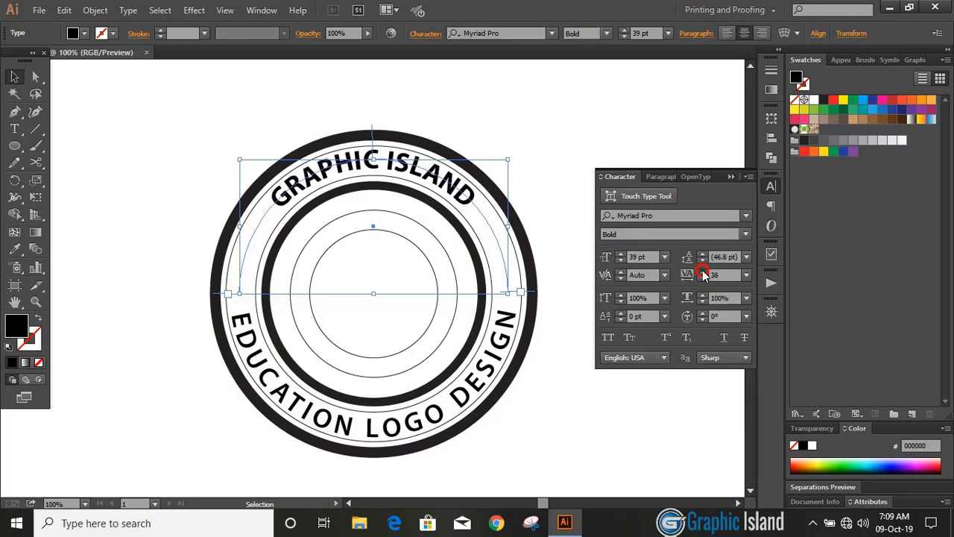
{"action": "left_click", "coordinate": [703, 273]}
{"action": "left_click", "coordinate": [703, 273]}
{"action": "left_click", "coordinate": [703, 273]}
{"action": "left_click", "coordinate": [703, 272]}
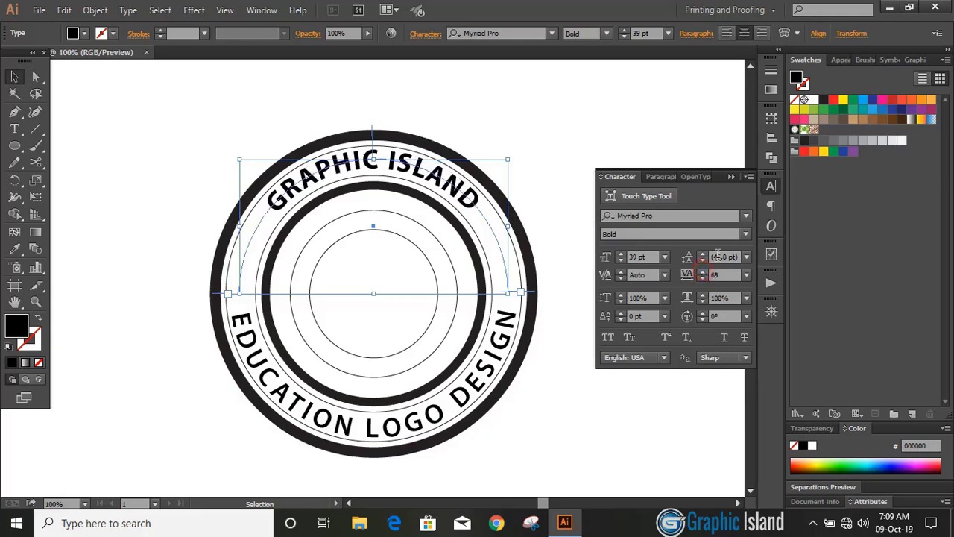
{"action": "left_click", "coordinate": [732, 177]}
{"action": "left_click", "coordinate": [604, 219]}
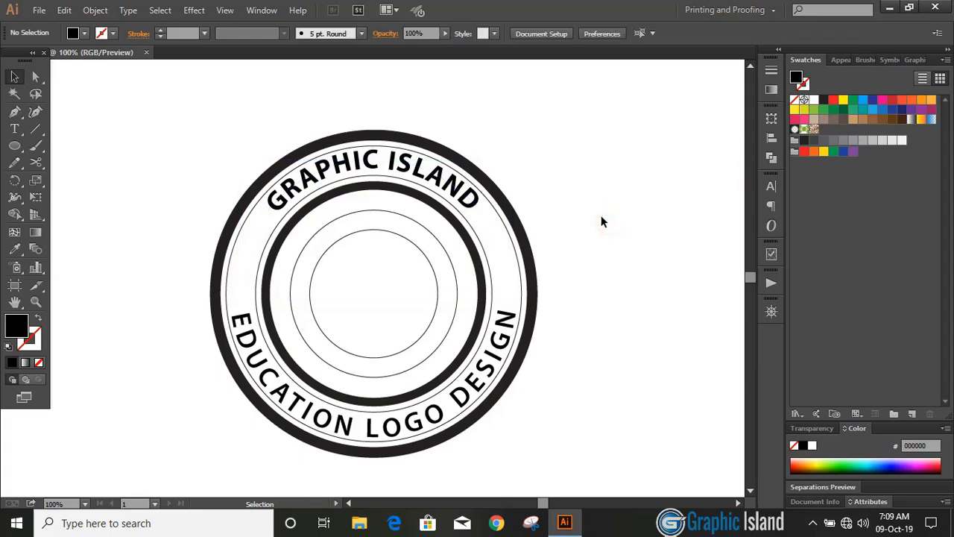
Step: Draw a horizontal Pen line through the badge centre and zoom to 150%
{"action": "scroll", "coordinate": [602, 222], "scroll_direction": "down", "scroll_amount": 1}
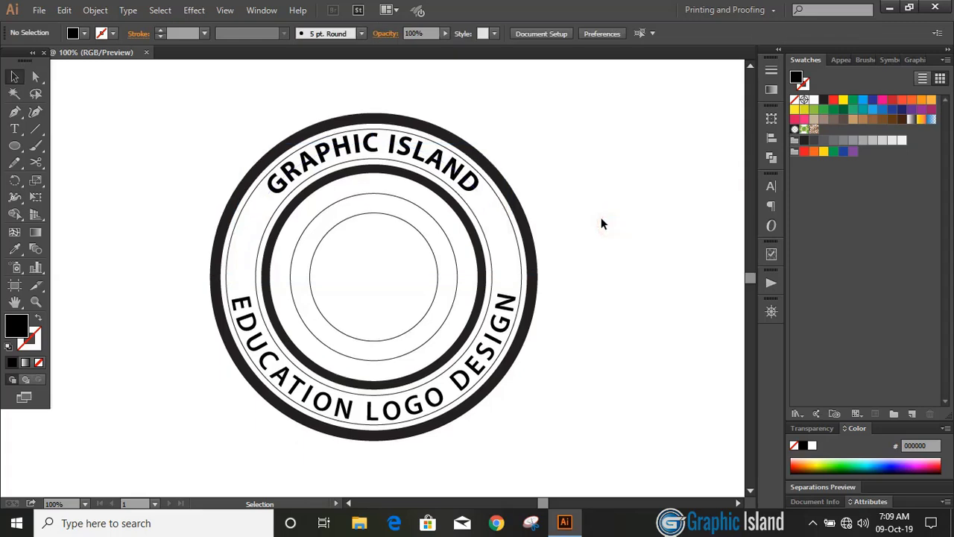
{"action": "left_click", "coordinate": [14, 112]}
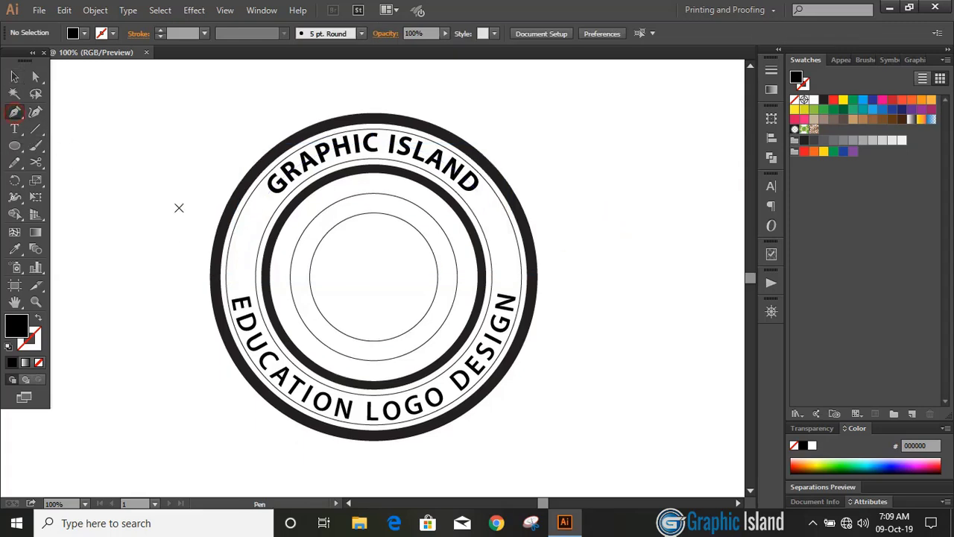
{"action": "left_click", "coordinate": [192, 276]}
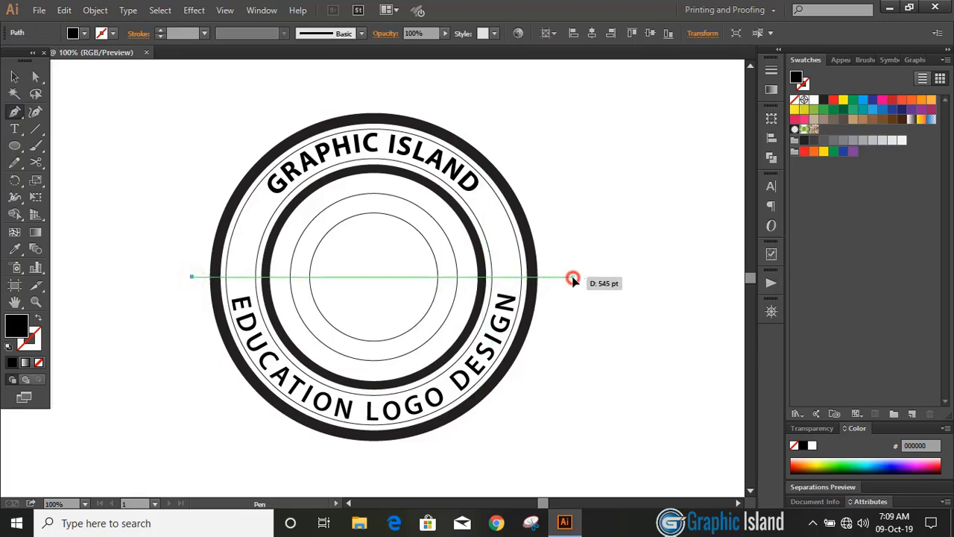
{"action": "left_click", "coordinate": [573, 278]}
{"action": "left_click", "coordinate": [15, 76]}
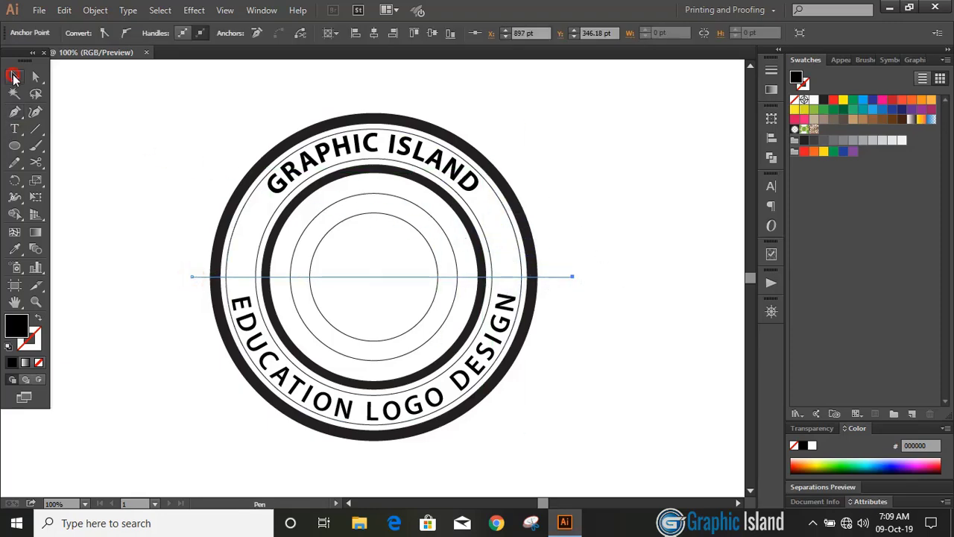
{"action": "left_click", "coordinate": [119, 289]}
{"action": "key", "text": "ctrl+plus"}
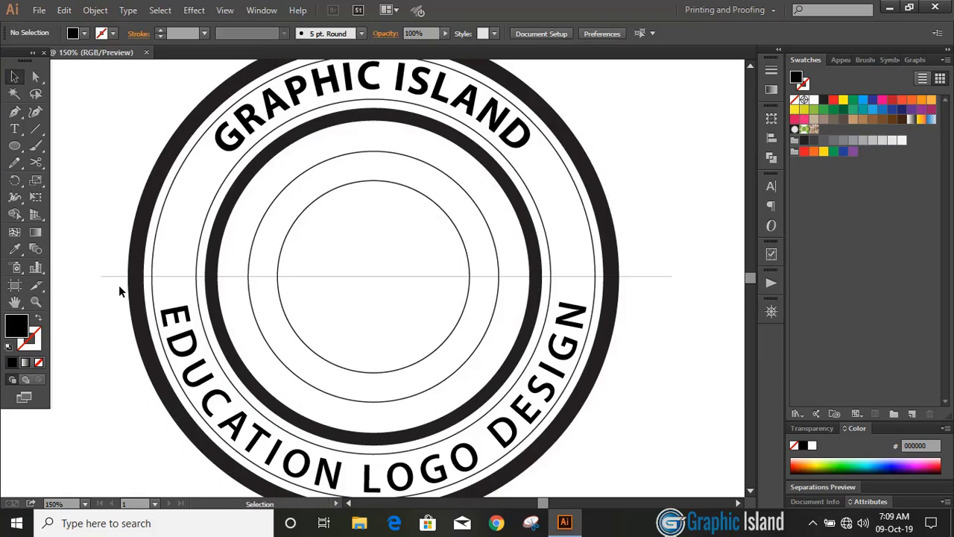
Step: Pen a small black triangle at the left ring and Alt-drag a copy to the right
{"action": "left_click", "coordinate": [14, 111]}
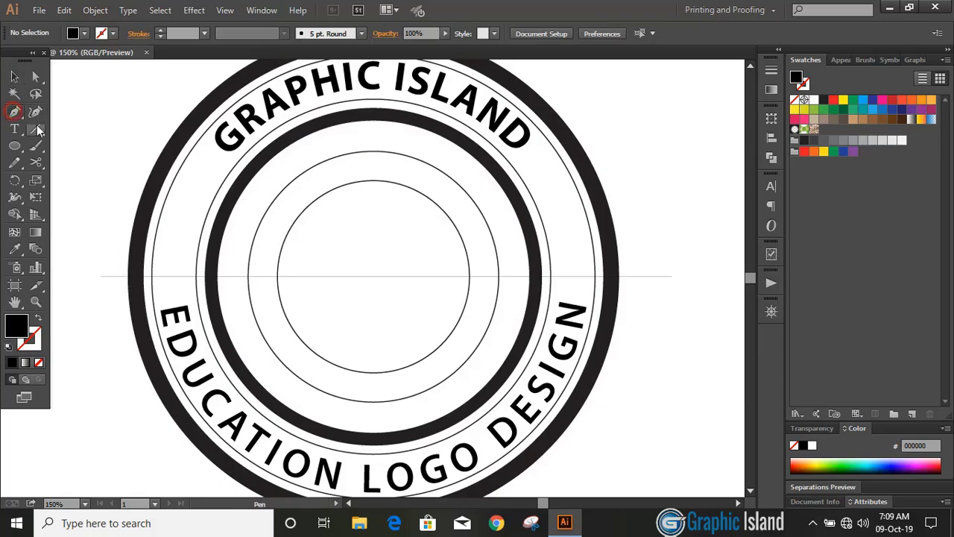
{"action": "left_click", "coordinate": [152, 277]}
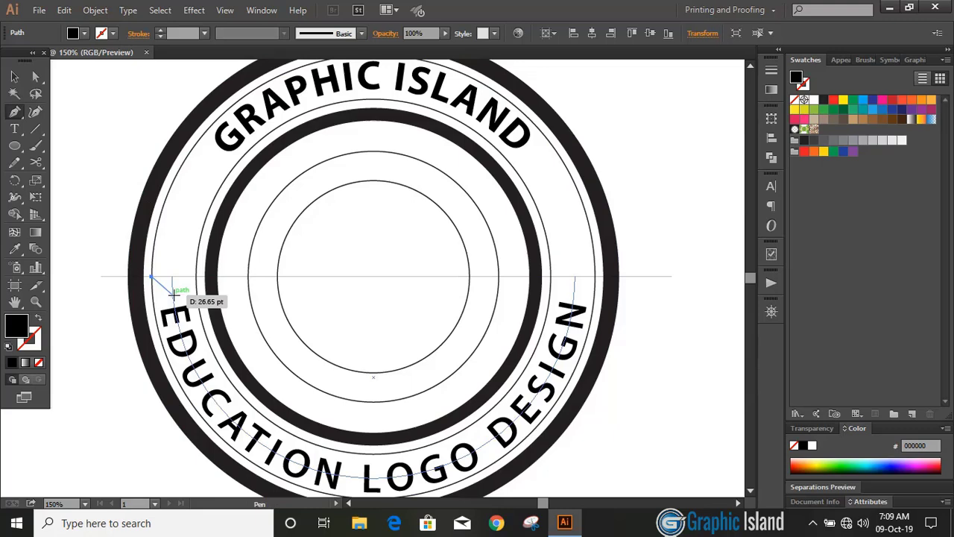
{"action": "left_click", "coordinate": [172, 294]}
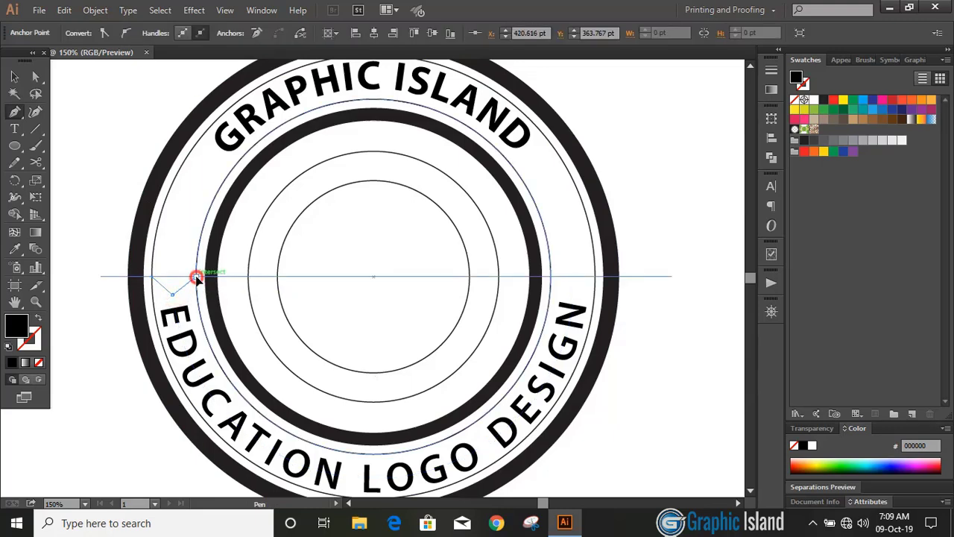
{"action": "left_click", "coordinate": [195, 276]}
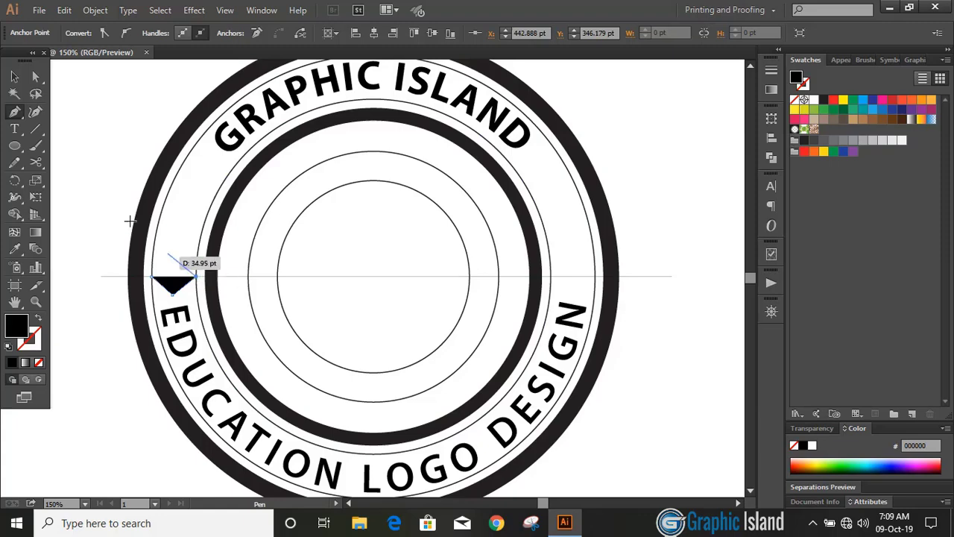
{"action": "left_click", "coordinate": [14, 77]}
{"action": "left_click", "coordinate": [91, 149]}
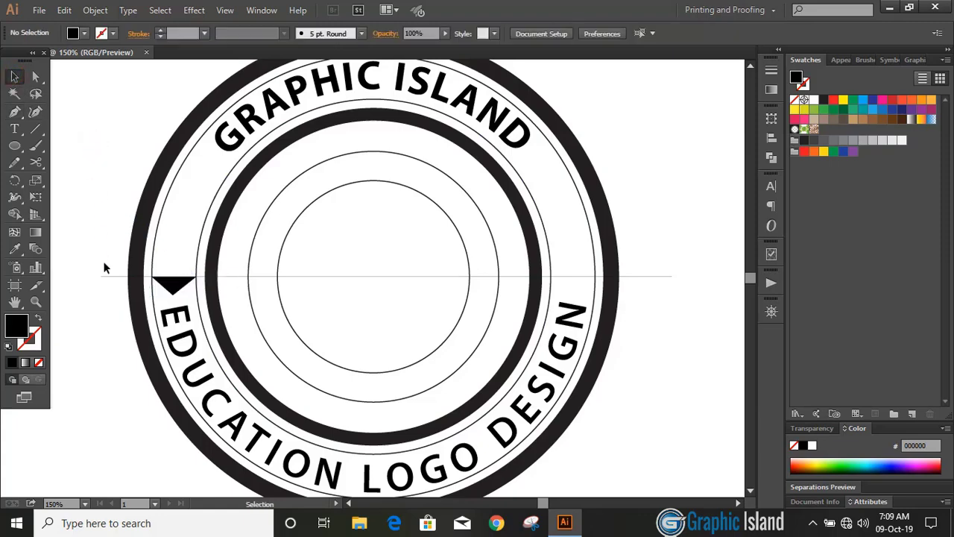
{"action": "left_click_drag", "start_coordinate": [153, 280], "coordinate": [565, 289]}
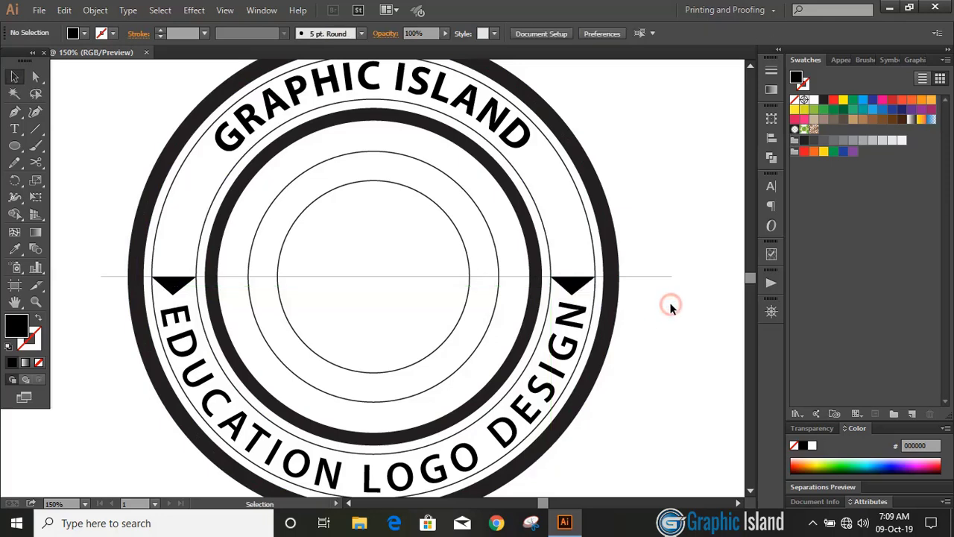
{"action": "scroll", "coordinate": [670, 302], "scroll_direction": "down", "scroll_amount": 1}
Step: Shape-build the lower band between the rings and triangles into an orange notched ribbon
{"action": "left_click", "coordinate": [574, 236]}
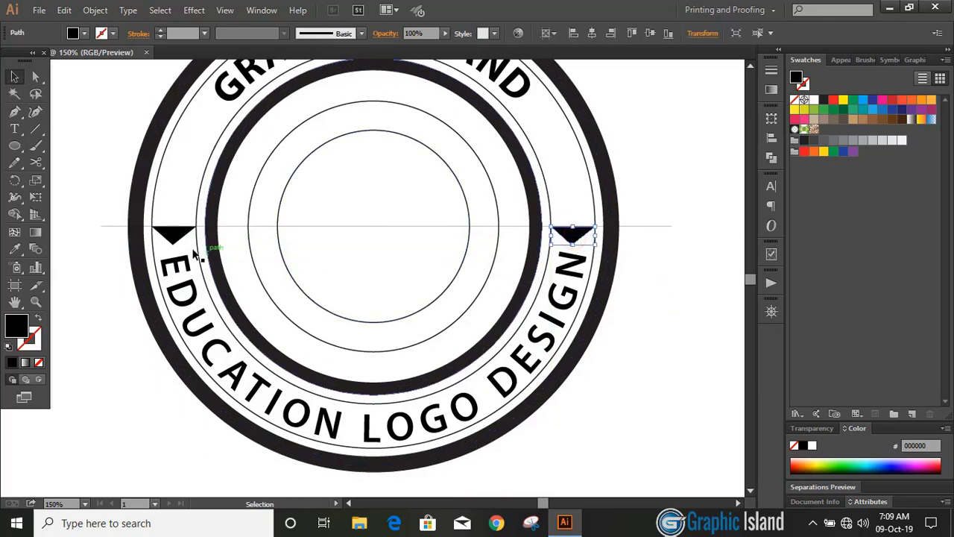
{"action": "left_click", "coordinate": [173, 233], "text": "shift"}
{"action": "left_click", "coordinate": [194, 201], "text": "shift"}
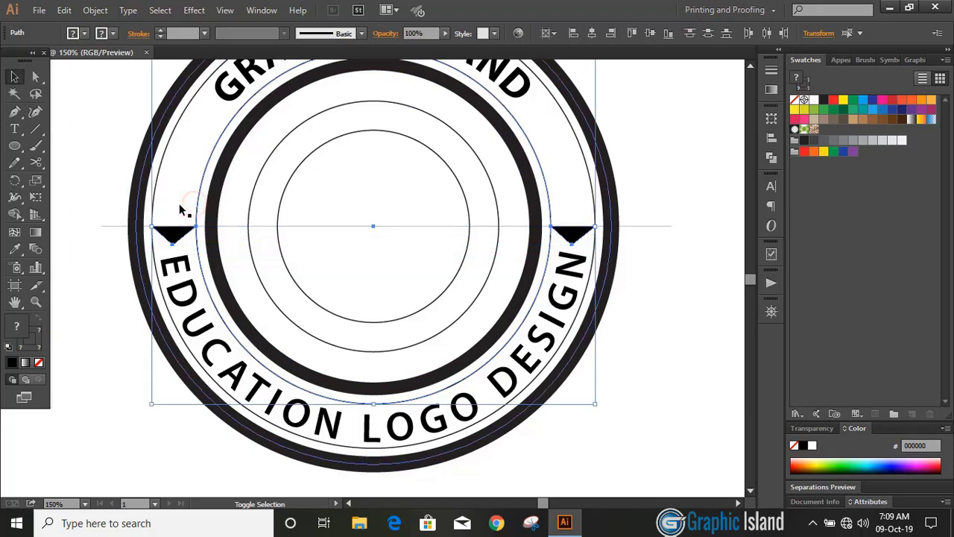
{"action": "left_click", "coordinate": [157, 182], "text": "shift"}
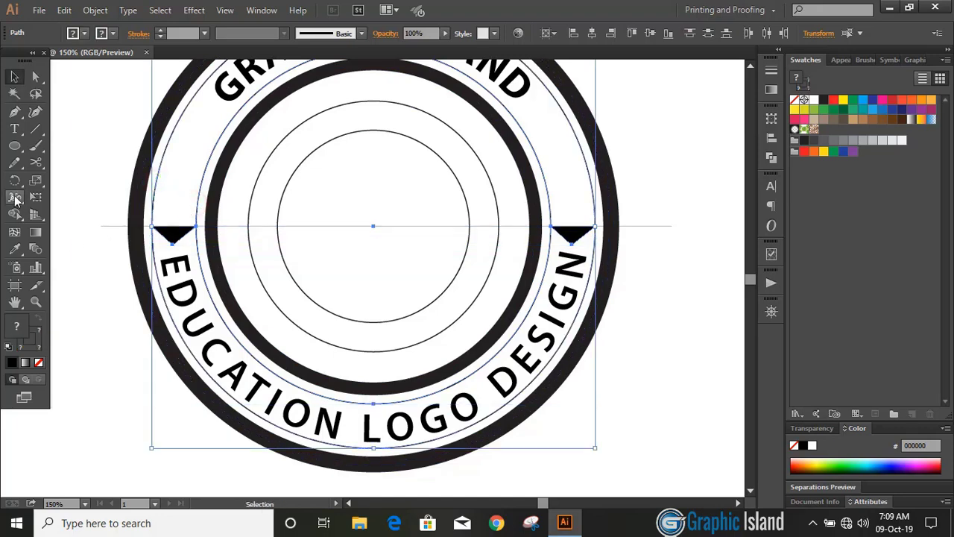
{"action": "left_click", "coordinate": [15, 215]}
{"action": "left_click", "coordinate": [911, 103]}
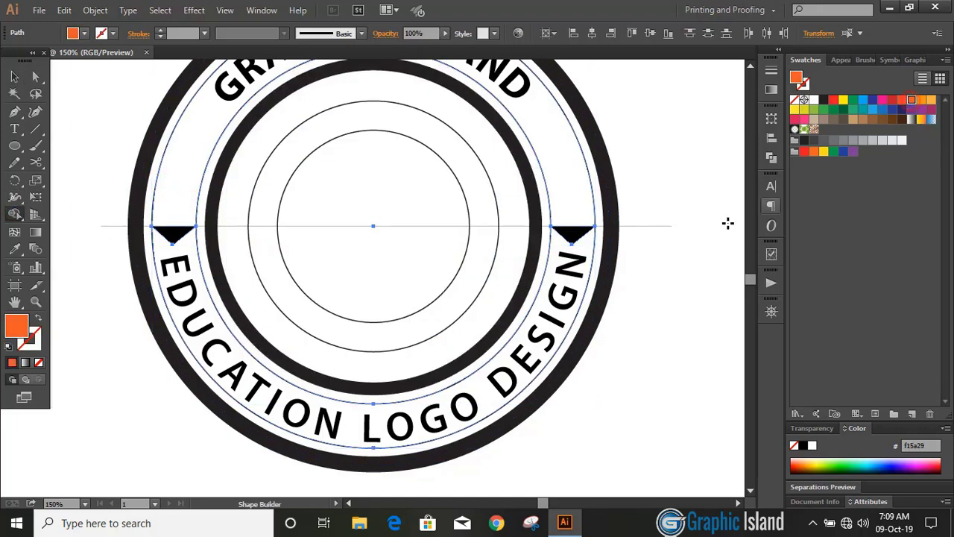
{"action": "left_click", "coordinate": [563, 306]}
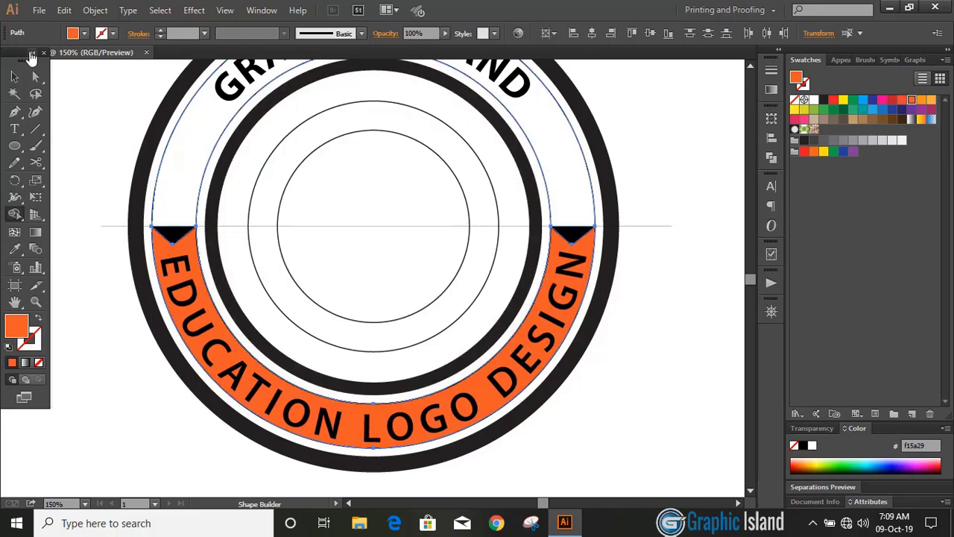
{"action": "left_click", "coordinate": [14, 76]}
{"action": "left_click", "coordinate": [111, 147]}
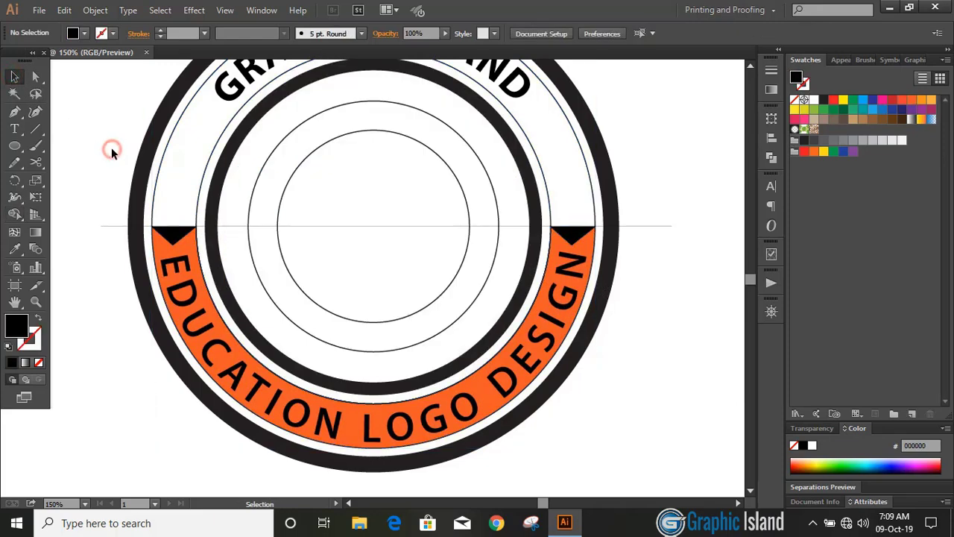
Step: Delete the horizontal guide line and both black triangles
{"action": "left_click", "coordinate": [104, 225]}
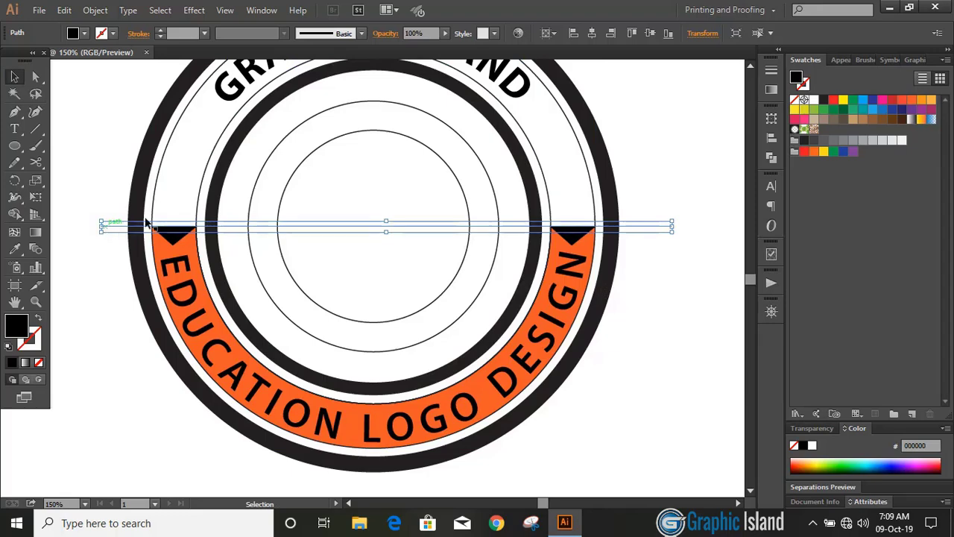
{"action": "key", "text": "Delete"}
{"action": "left_click", "coordinate": [170, 233]}
{"action": "key", "text": "Delete"}
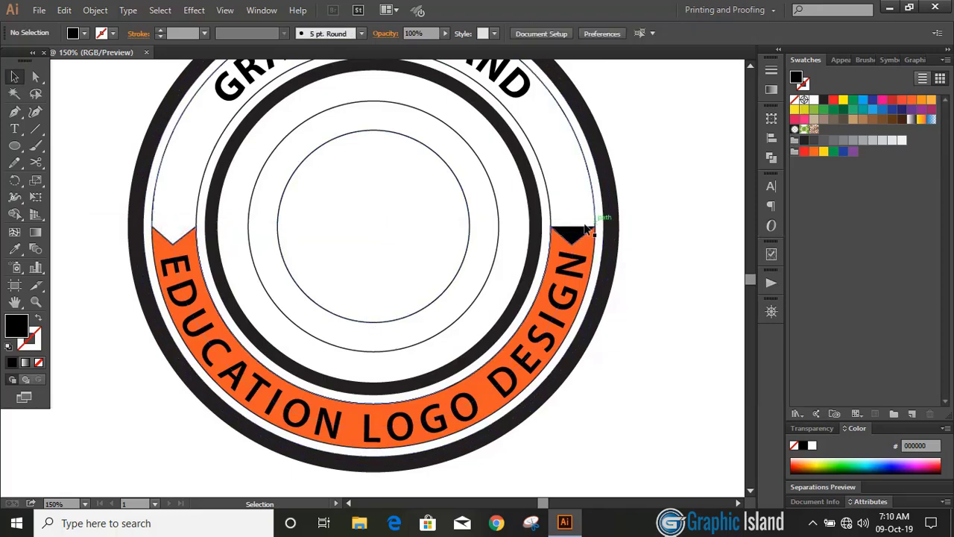
{"action": "left_click", "coordinate": [573, 236]}
{"action": "key", "text": "Delete"}
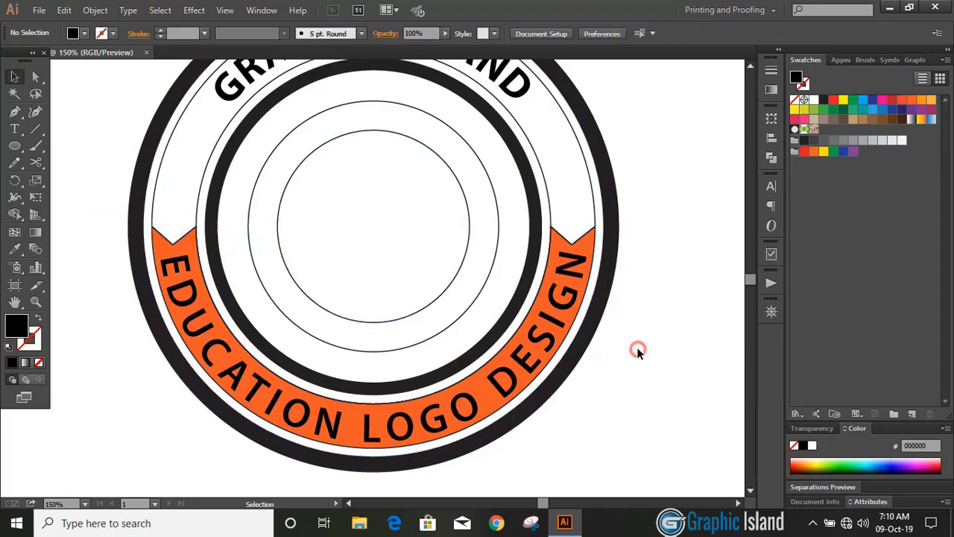
{"action": "scroll", "coordinate": [637, 347], "scroll_direction": "up", "scroll_amount": 1}
{"action": "scroll", "coordinate": [636, 346], "scroll_direction": "up", "scroll_amount": 2}
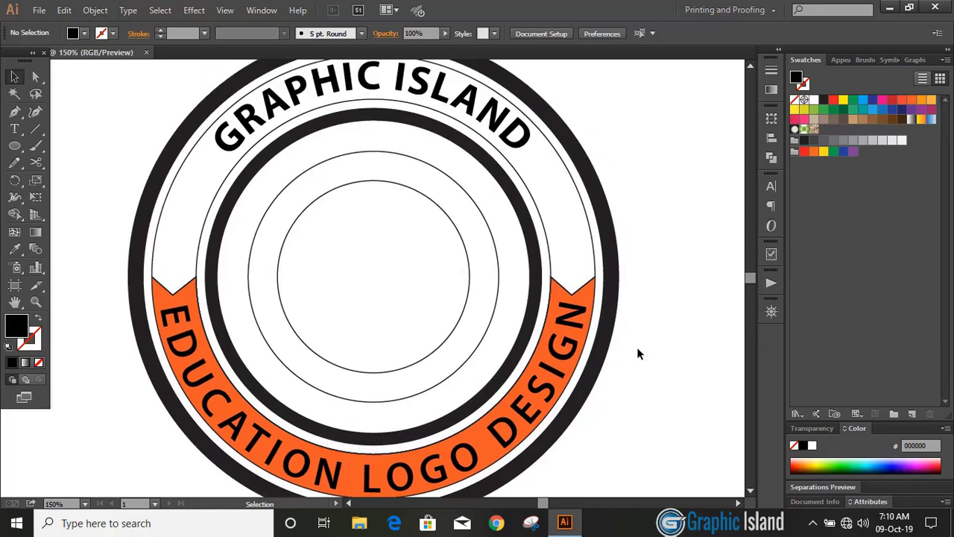
{"action": "scroll", "coordinate": [637, 347], "scroll_direction": "up", "scroll_amount": 3}
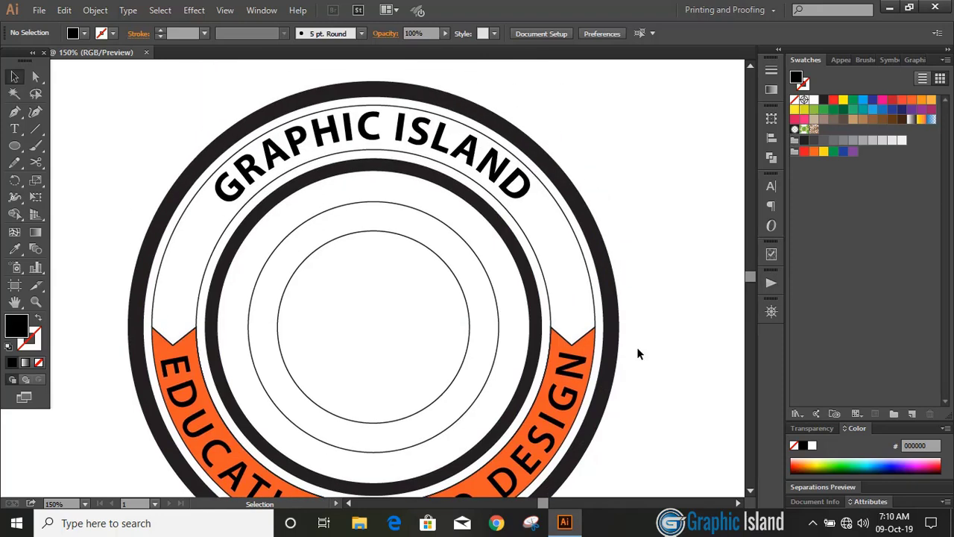
Step: Draw a small star in the upper-left band beside GRAPHIC ISLAND
{"action": "left_click", "coordinate": [170, 247]}
{"action": "left_click_drag", "start_coordinate": [170, 247], "coordinate": [240, 265]}
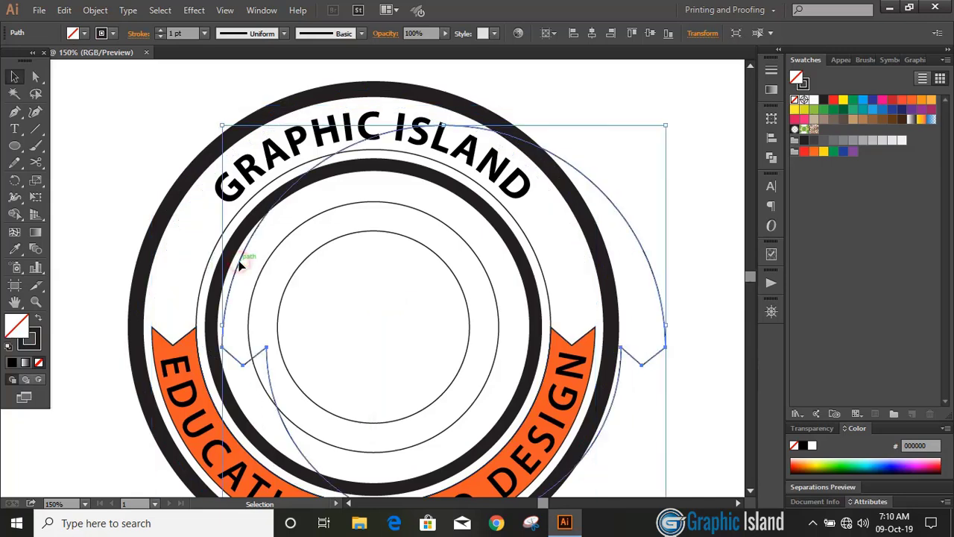
{"action": "left_click", "coordinate": [240, 265]}
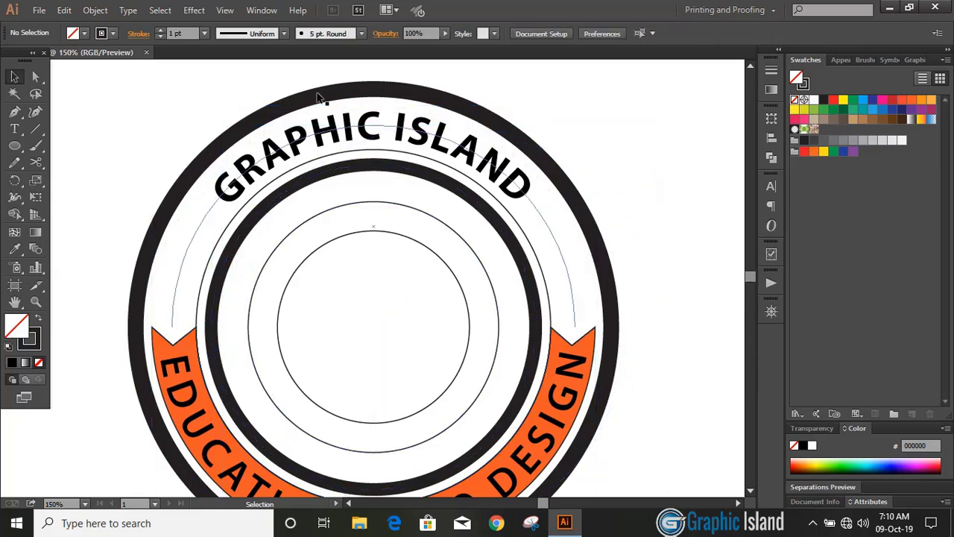
{"action": "left_click_drag", "start_coordinate": [18, 149], "coordinate": [71, 211]}
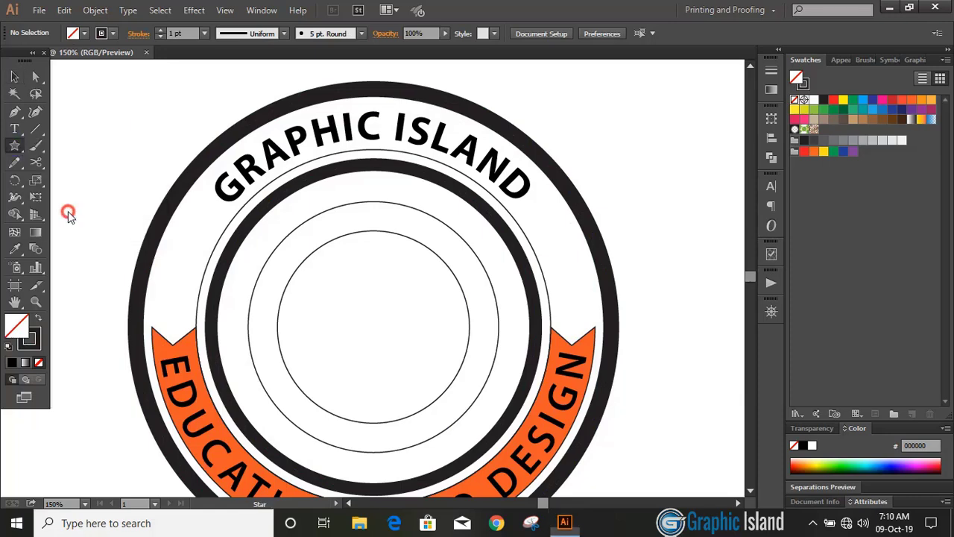
{"action": "left_click_drag", "start_coordinate": [198, 226], "coordinate": [210, 239]}
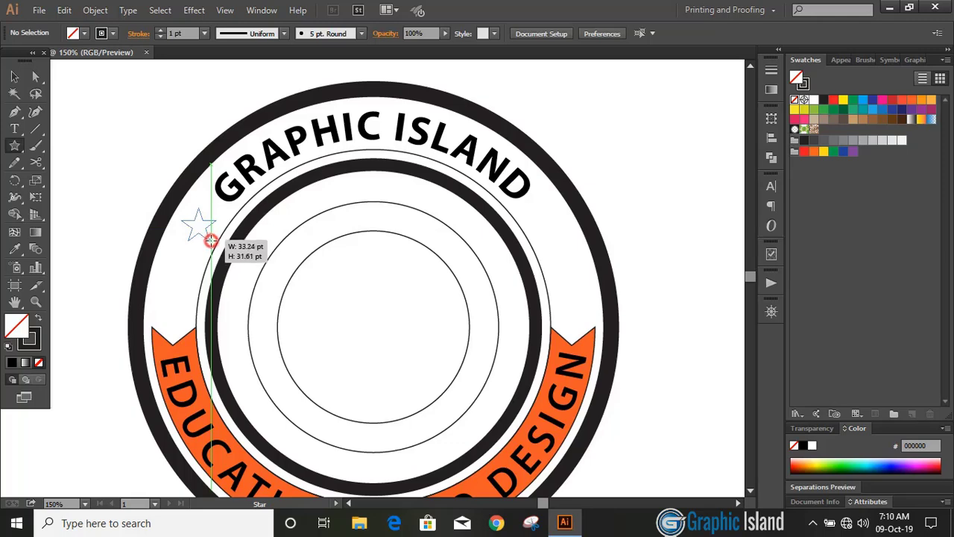
{"action": "left_click_drag", "start_coordinate": [209, 240], "coordinate": [210, 240]}
{"action": "left_click", "coordinate": [14, 76]}
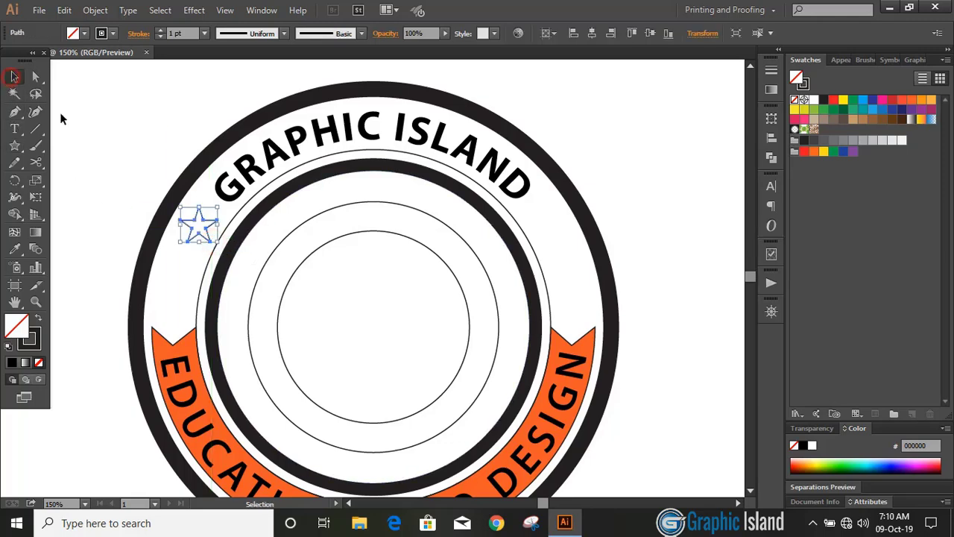
{"action": "left_click", "coordinate": [60, 112]}
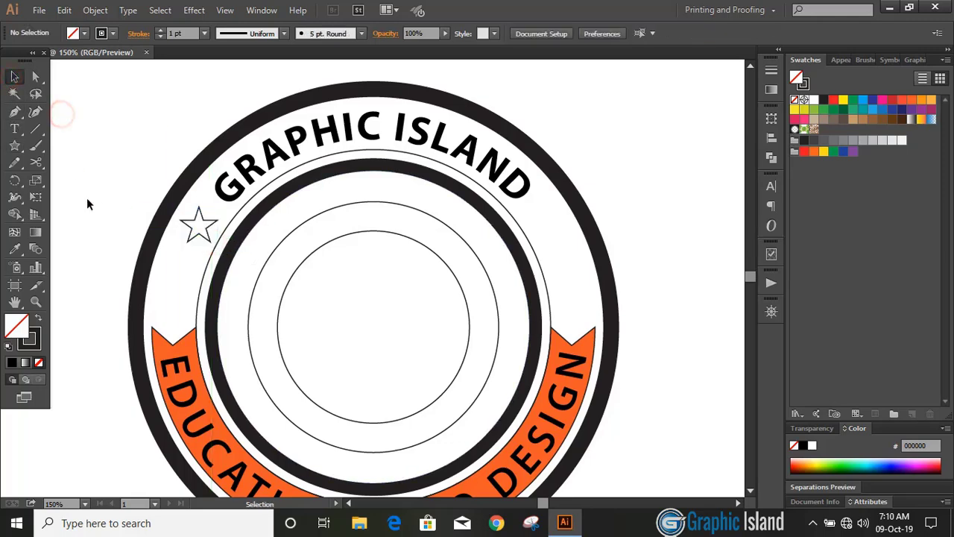
Step: Alt-drag a copy of the star below it and position both stars
{"action": "left_click", "coordinate": [194, 236]}
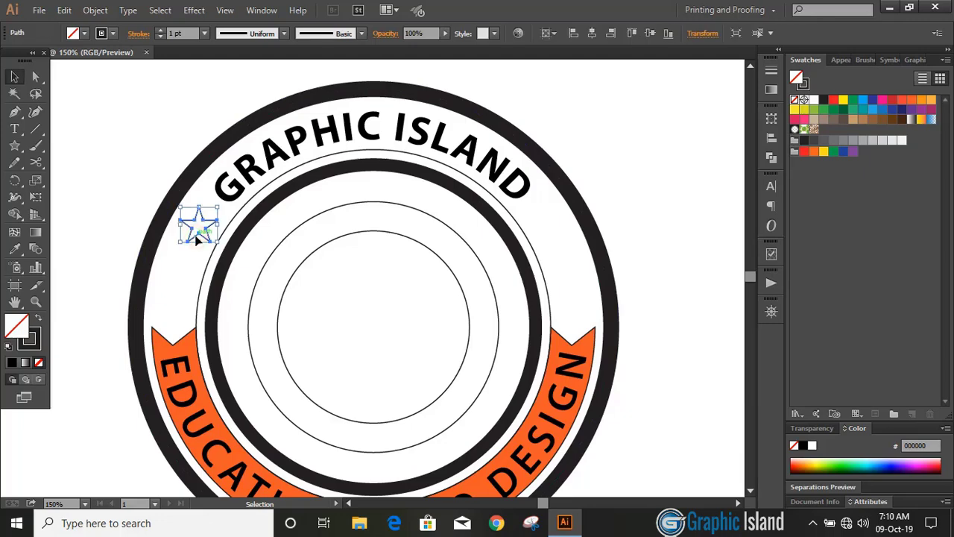
{"action": "key", "text": "Left"}
{"action": "left_click_drag", "start_coordinate": [197, 239], "coordinate": [173, 293]}
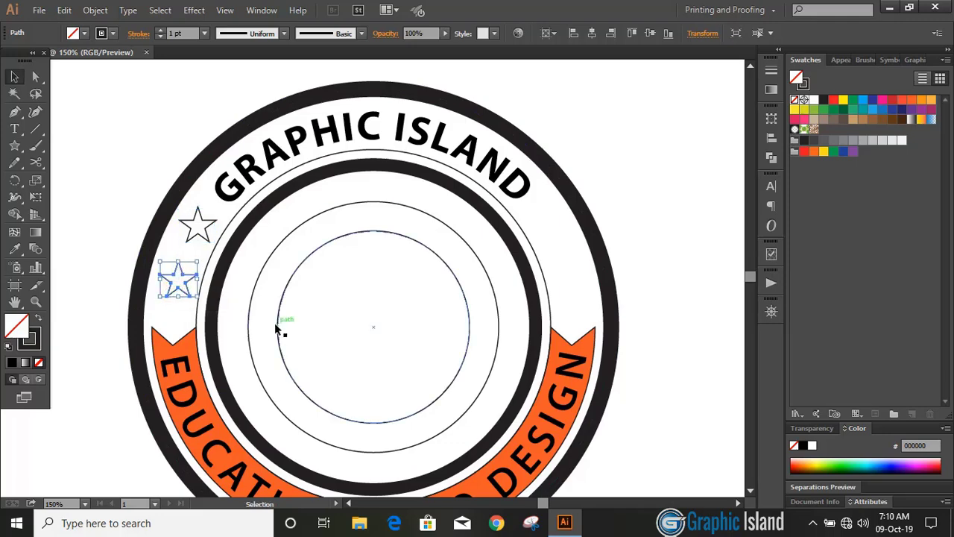
{"action": "left_click", "coordinate": [104, 210]}
{"action": "scroll", "coordinate": [103, 203], "scroll_direction": "down", "scroll_amount": 1}
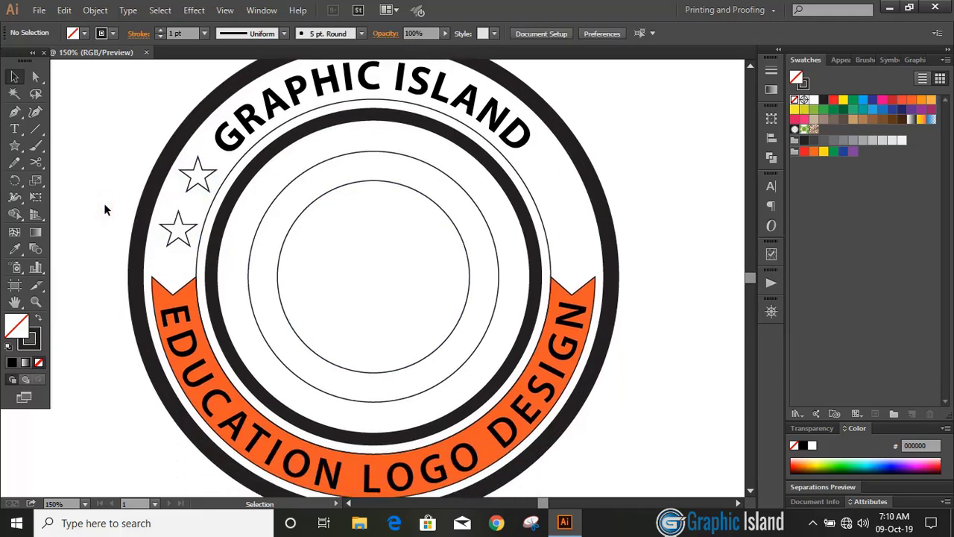
{"action": "left_click_drag", "start_coordinate": [174, 237], "coordinate": [177, 248]}
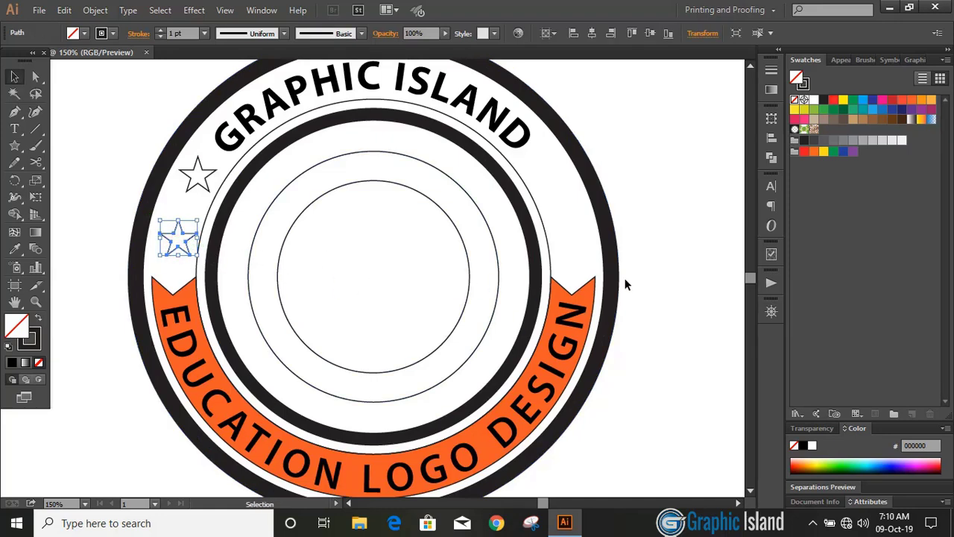
{"action": "left_click", "coordinate": [649, 220]}
{"action": "left_click_drag", "start_coordinate": [208, 183], "coordinate": [194, 237]}
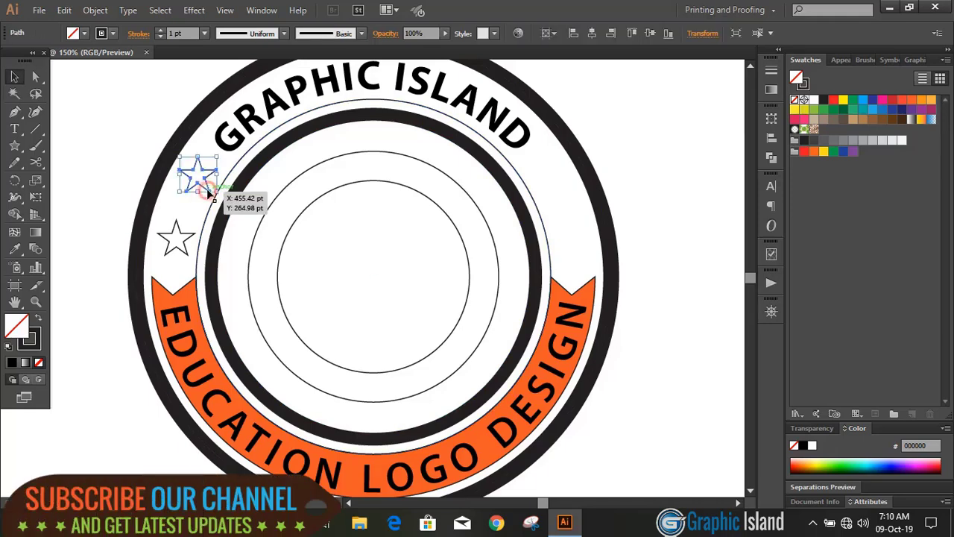
Step: Fill both stars red with no stroke
{"action": "left_click", "coordinate": [193, 237], "text": "shift"}
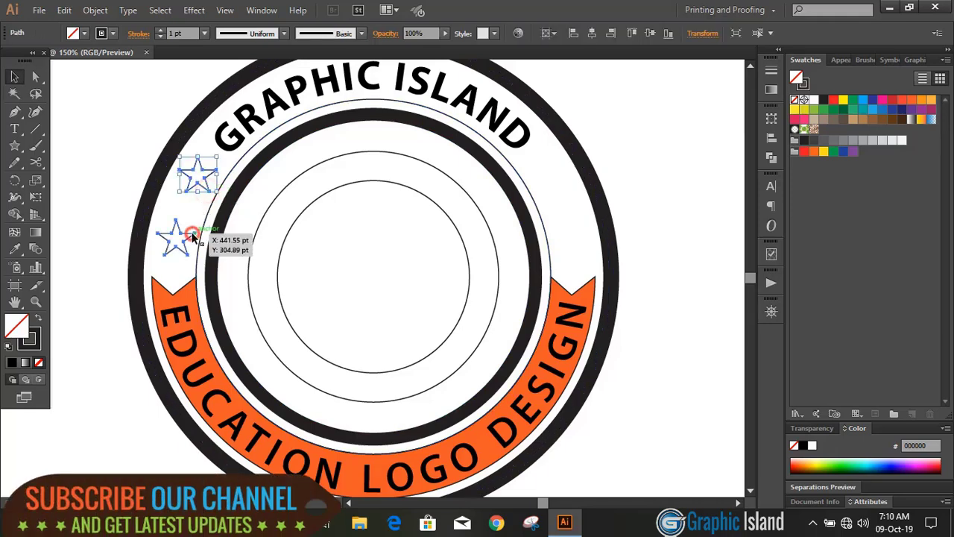
{"action": "left_click", "coordinate": [892, 100]}
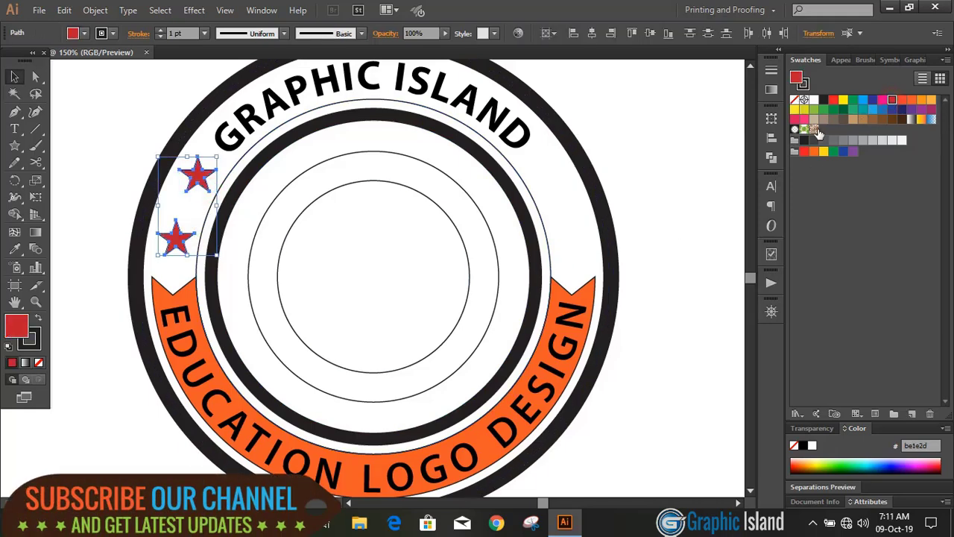
{"action": "left_click", "coordinate": [30, 345]}
{"action": "left_click", "coordinate": [39, 363]}
{"action": "left_click", "coordinate": [18, 327]}
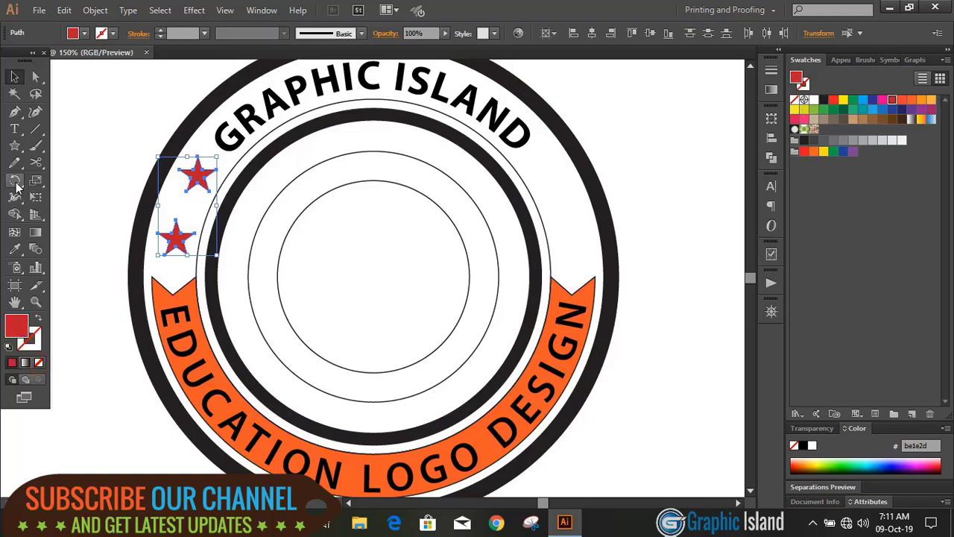
Step: Reflect copies of the two red stars across a vertical axis at the badge centre
{"action": "left_click", "coordinate": [15, 182]}
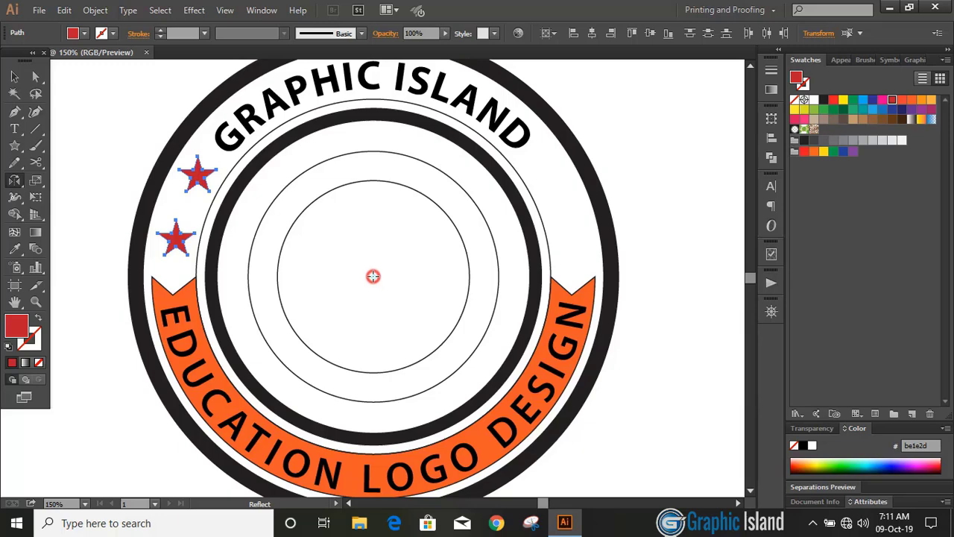
{"action": "left_click", "coordinate": [373, 277], "text": "alt"}
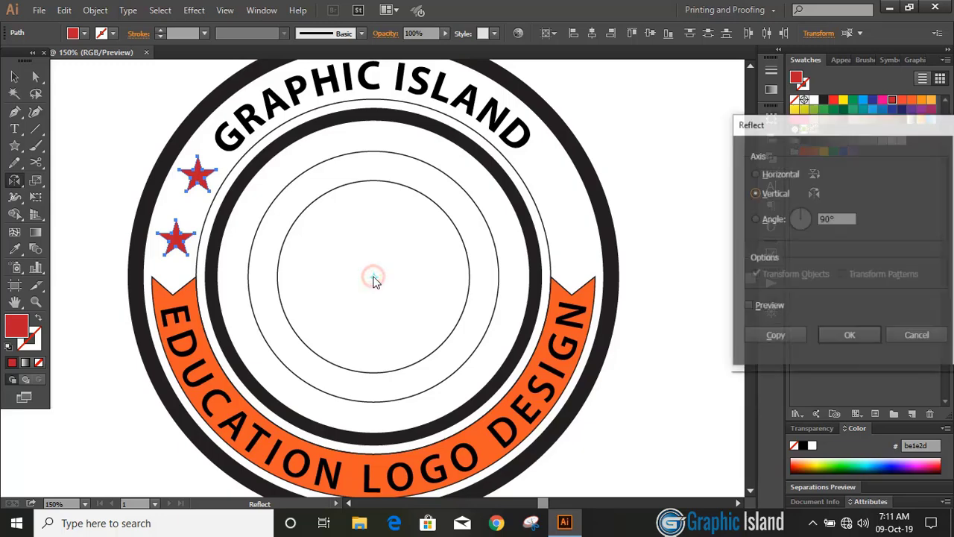
{"action": "left_click", "coordinate": [768, 337]}
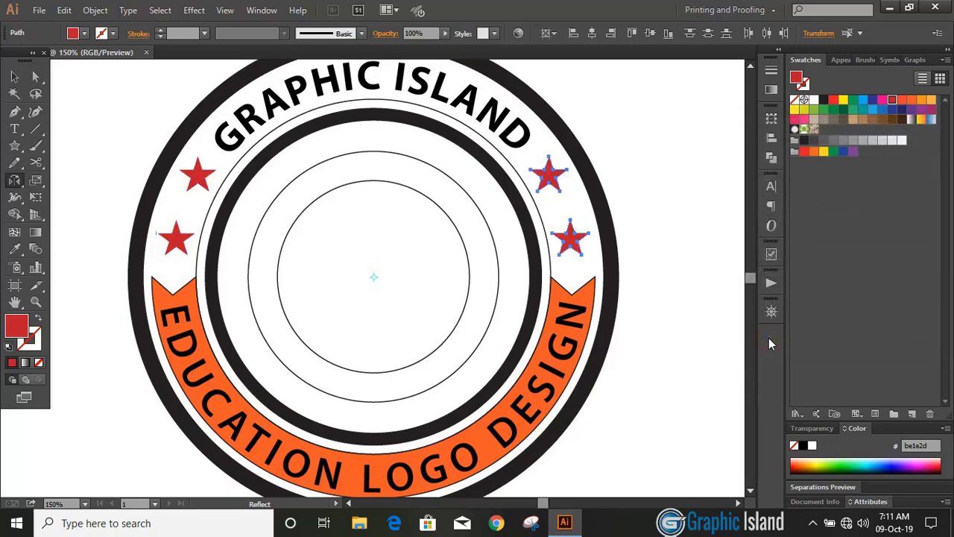
{"action": "left_click", "coordinate": [15, 76]}
{"action": "left_click", "coordinate": [103, 108]}
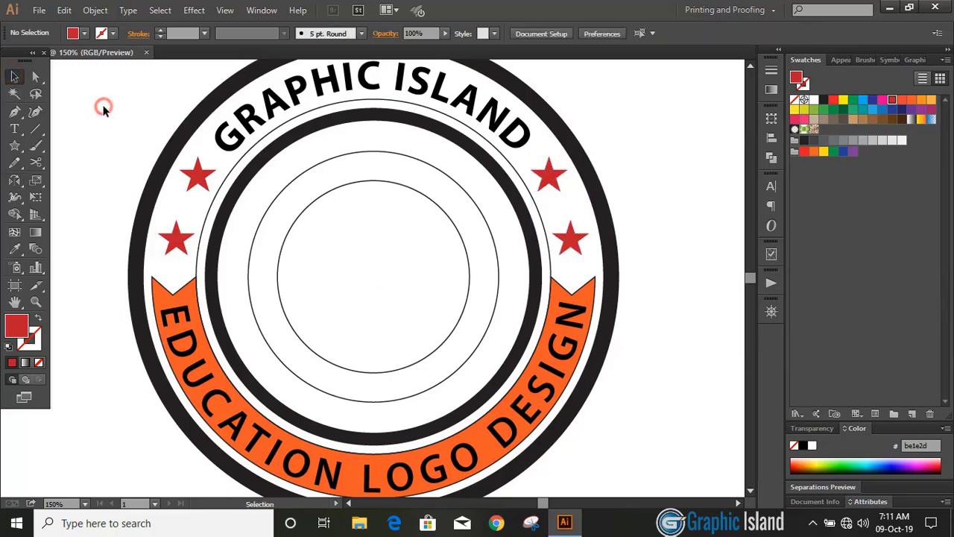
Step: Expand the curved GRAPHIC ISLAND and EDUCATION LOGO DESIGN text with Object > Expand
{"action": "left_click", "coordinate": [178, 321]}
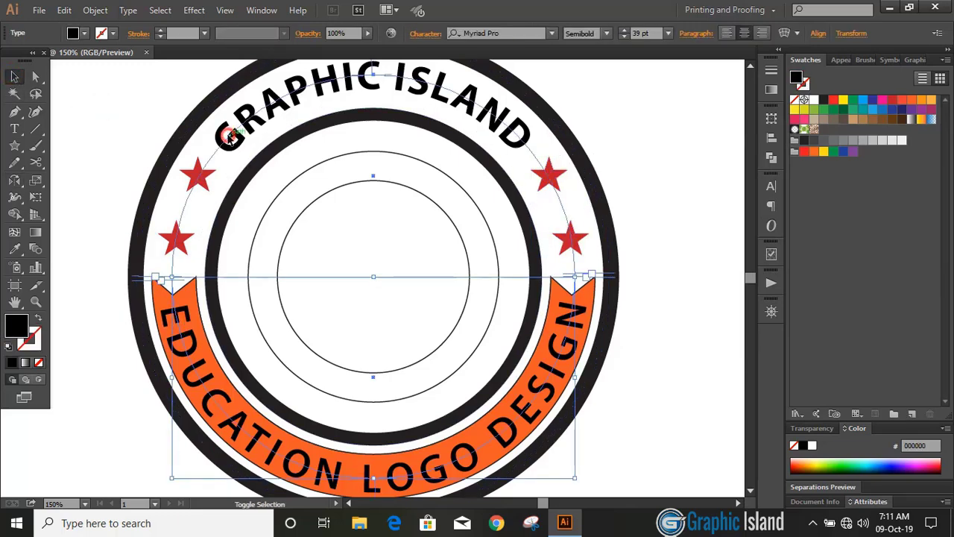
{"action": "left_click", "coordinate": [95, 10]}
{"action": "left_click", "coordinate": [138, 160]}
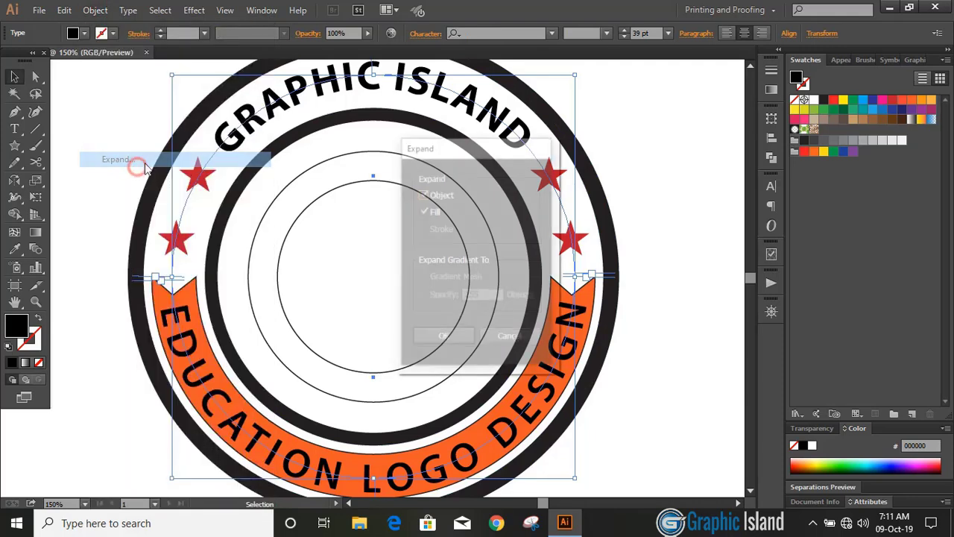
{"action": "left_click", "coordinate": [421, 337]}
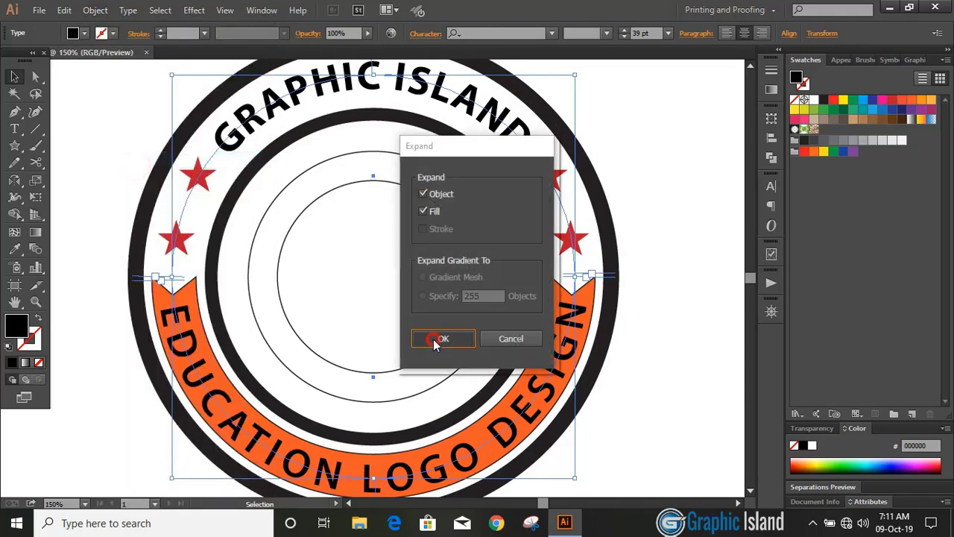
{"action": "left_click", "coordinate": [659, 248]}
{"action": "left_click", "coordinate": [488, 226]}
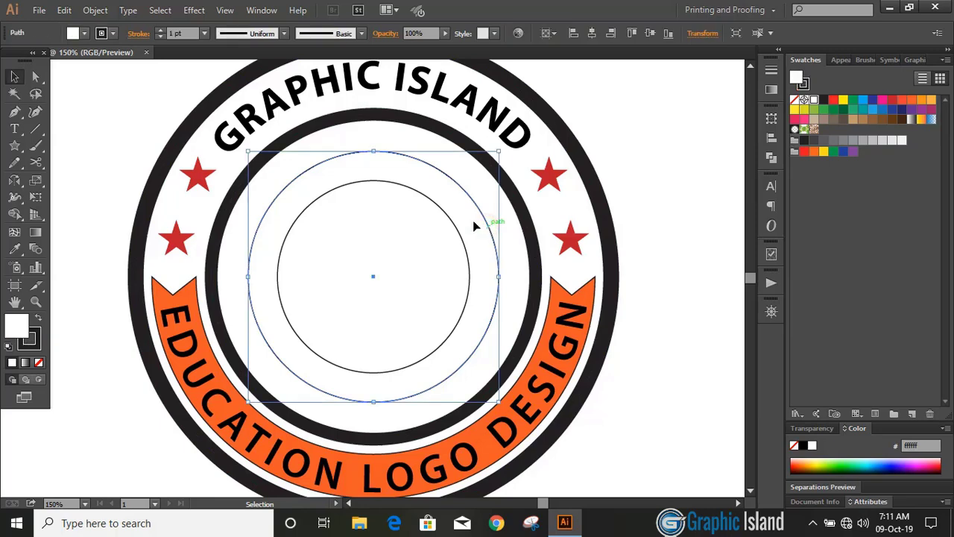
Step: Cut the larger thin circle at bottom, upper left and upper right, then delete its top arc
{"action": "left_click", "coordinate": [35, 162]}
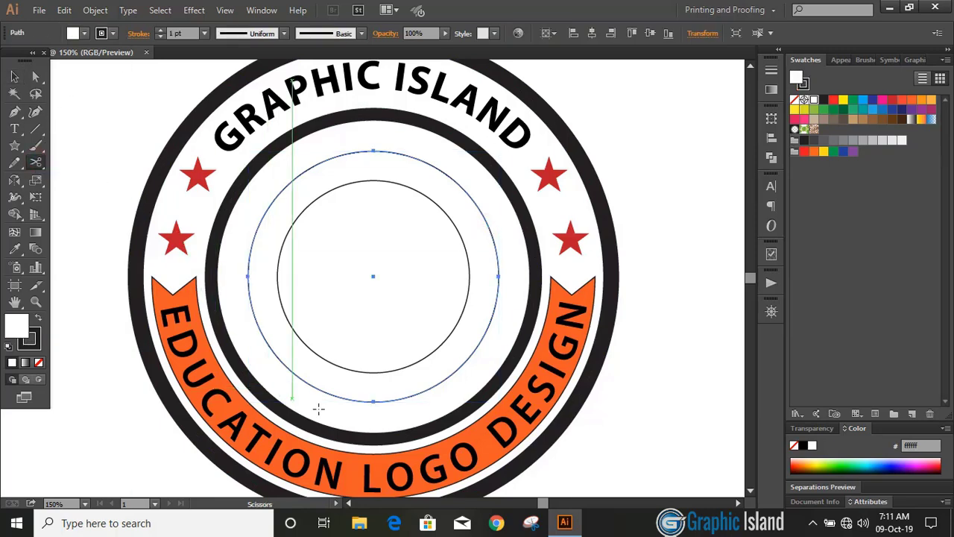
{"action": "left_click", "coordinate": [373, 403]}
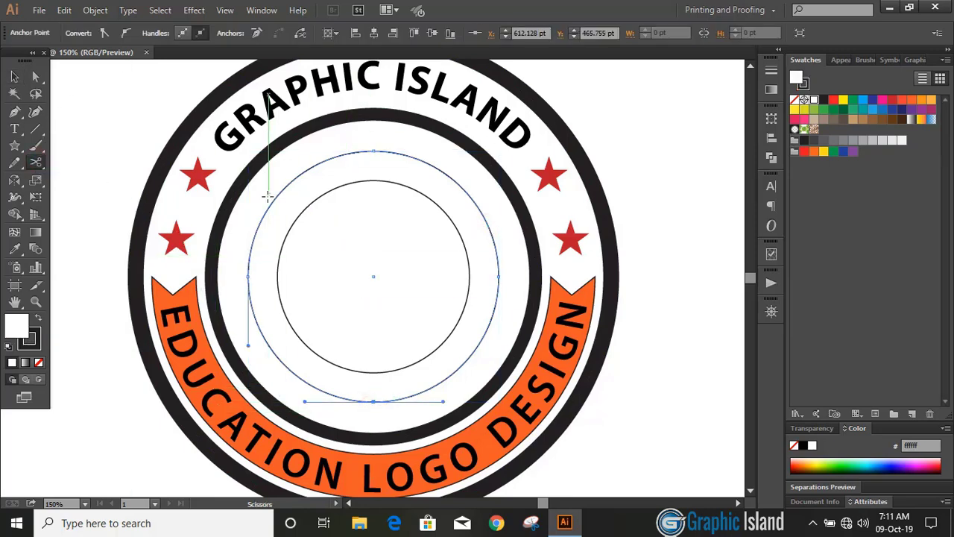
{"action": "left_click", "coordinate": [305, 167]}
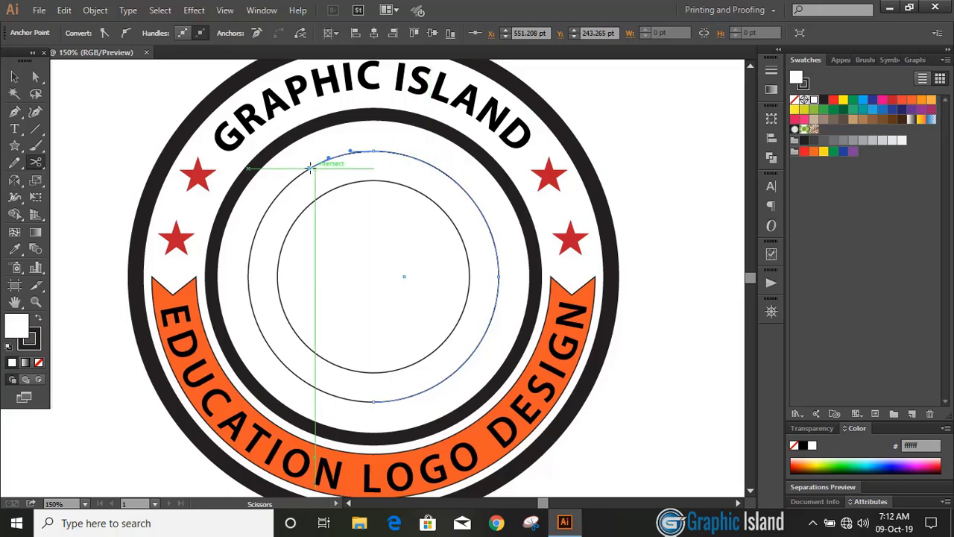
{"action": "left_click", "coordinate": [436, 167]}
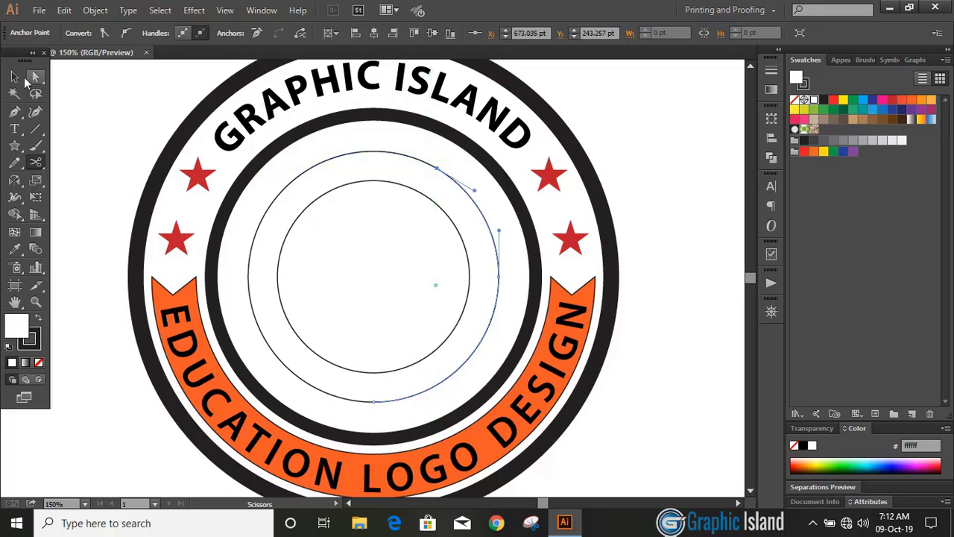
{"action": "left_click", "coordinate": [14, 76]}
{"action": "left_click", "coordinate": [74, 97]}
{"action": "left_click", "coordinate": [355, 152]}
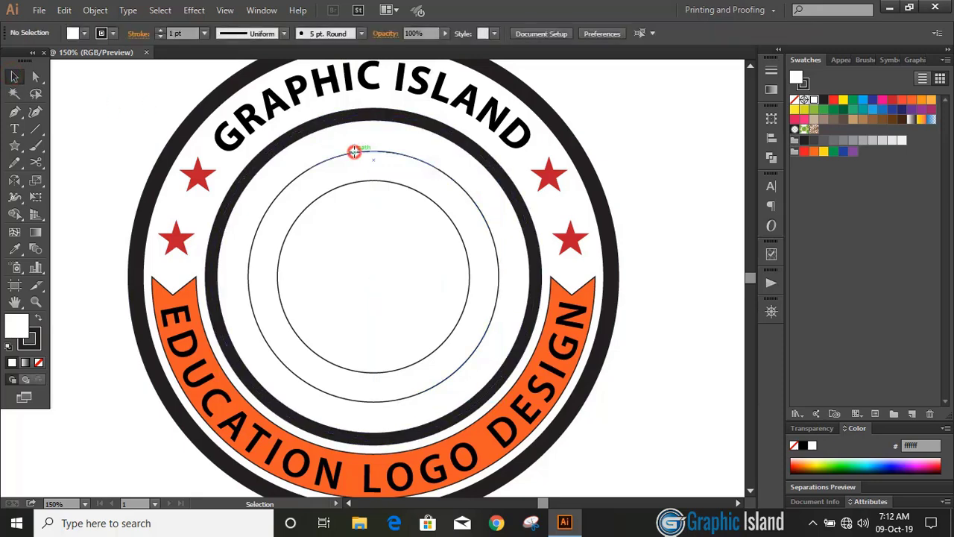
{"action": "key", "text": "Delete"}
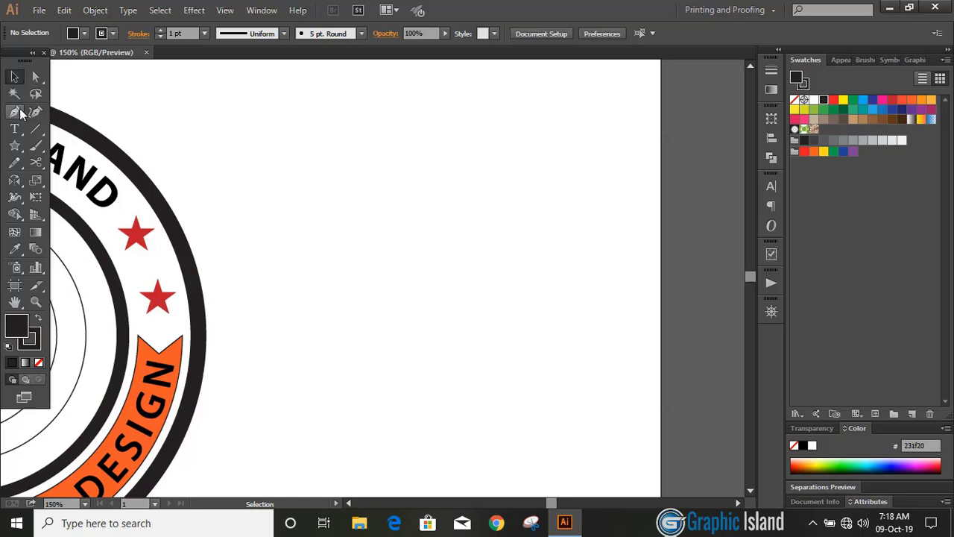
Step: With no fill, pen-draw the inner book page outline with a curved bottom edge
{"action": "left_click", "coordinate": [15, 112]}
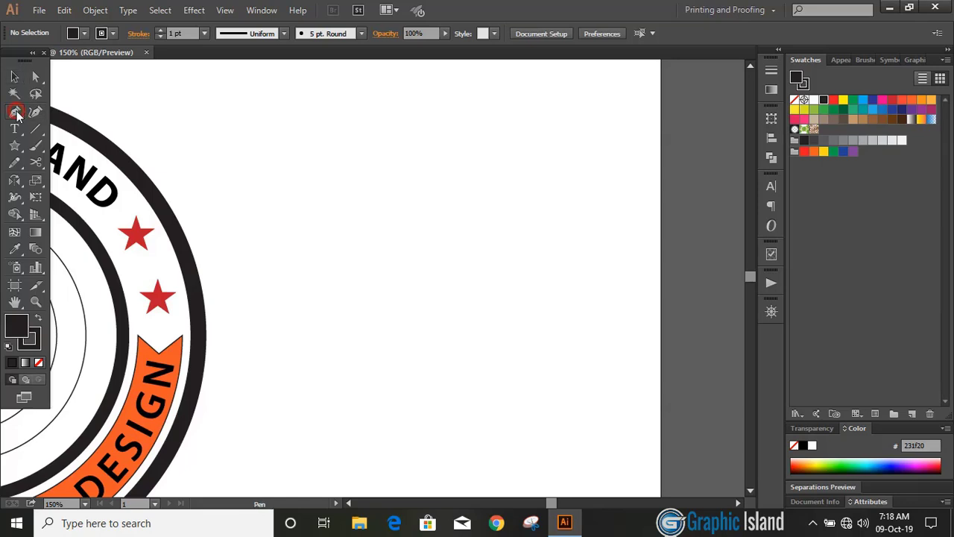
{"action": "left_click", "coordinate": [39, 364]}
{"action": "left_click", "coordinate": [33, 340]}
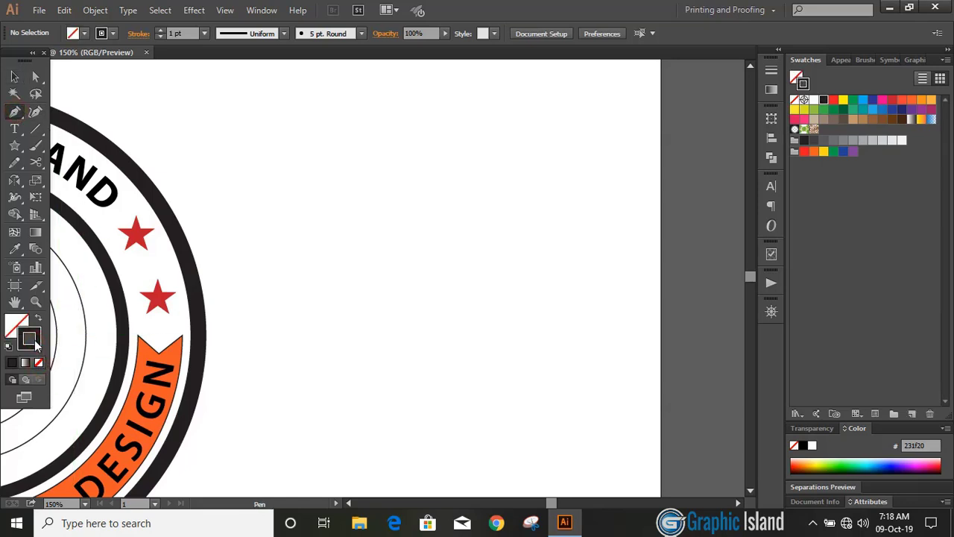
{"action": "left_click", "coordinate": [502, 176]}
{"action": "left_click", "coordinate": [469, 284]}
{"action": "left_click", "coordinate": [539, 301]}
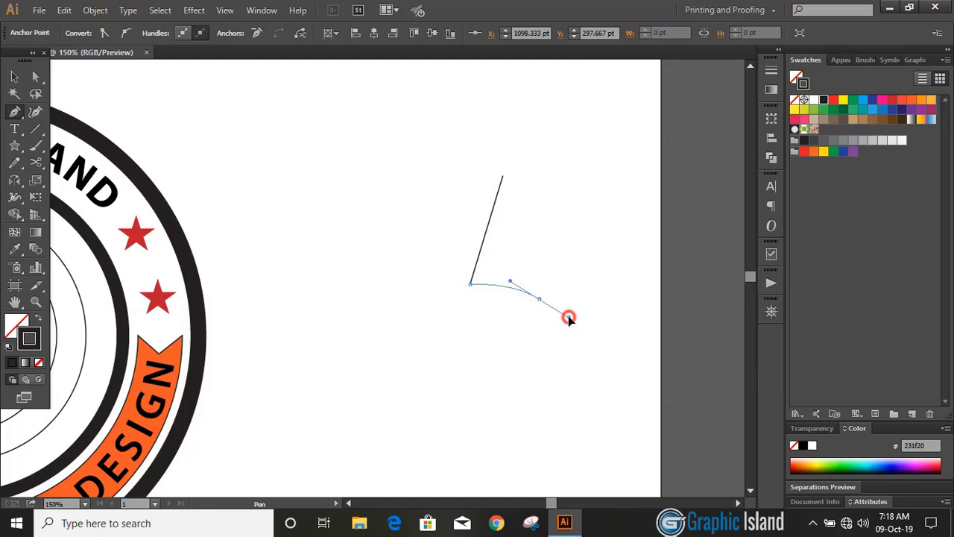
{"action": "left_click_drag", "start_coordinate": [570, 319], "coordinate": [569, 316]}
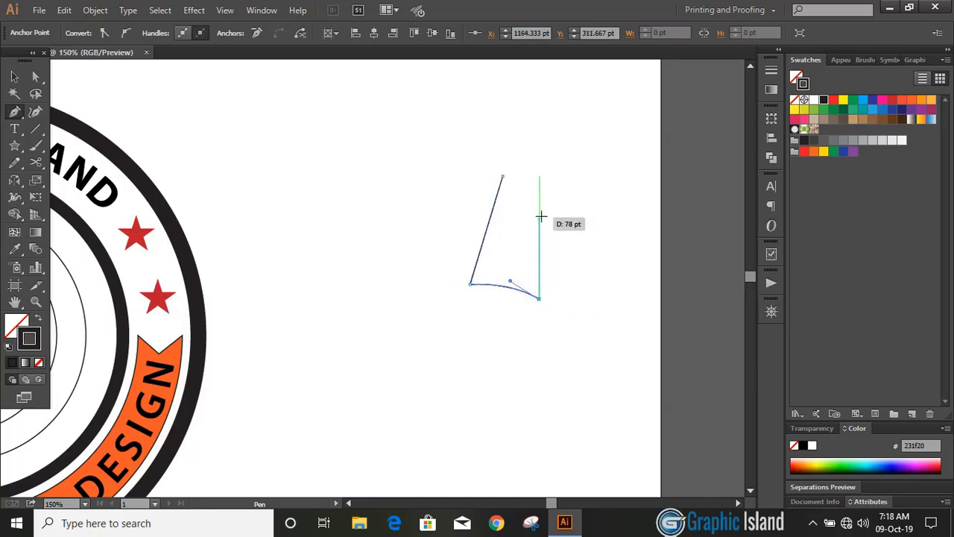
{"action": "left_click", "coordinate": [540, 185]}
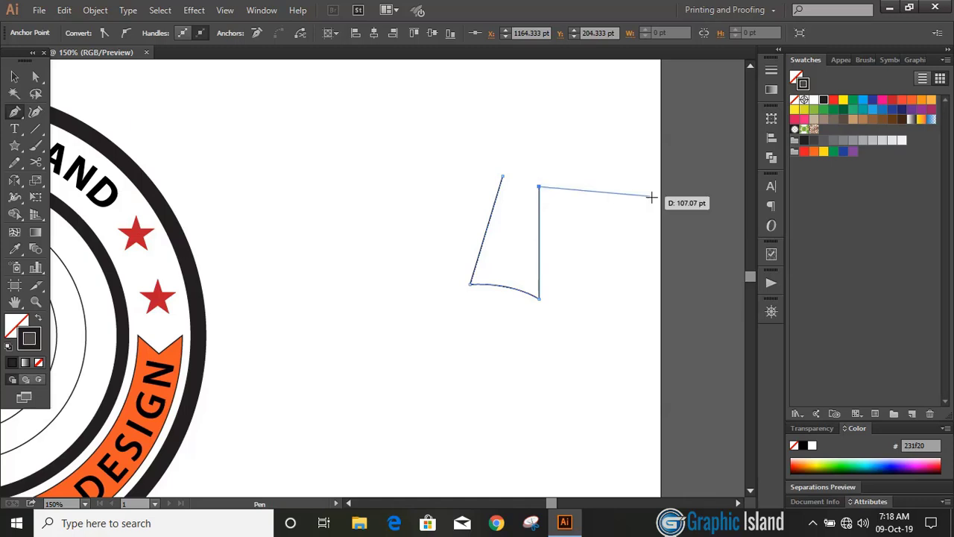
Step: Pen-draw the outer page outline around it with a curved bottom edge
{"action": "left_click", "coordinate": [496, 175]}
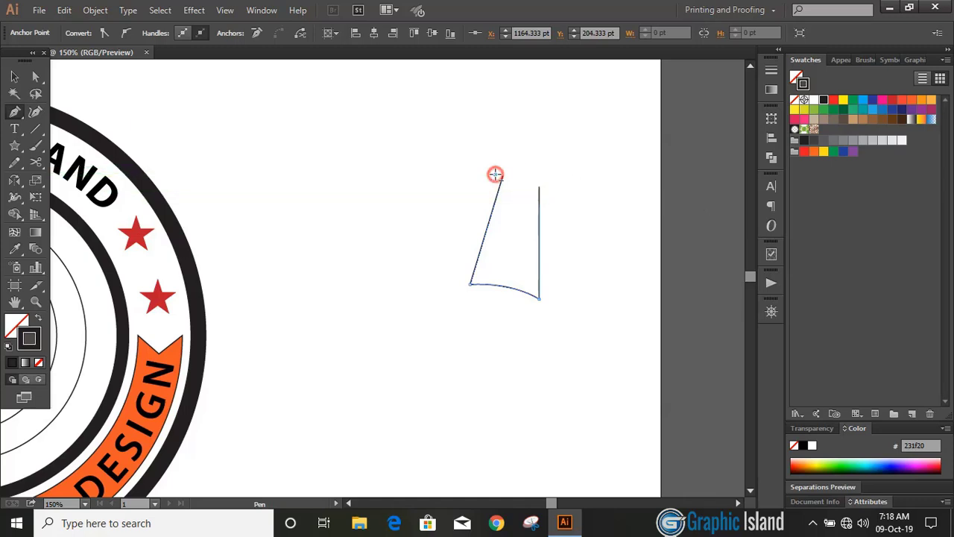
{"action": "left_click", "coordinate": [453, 297]}
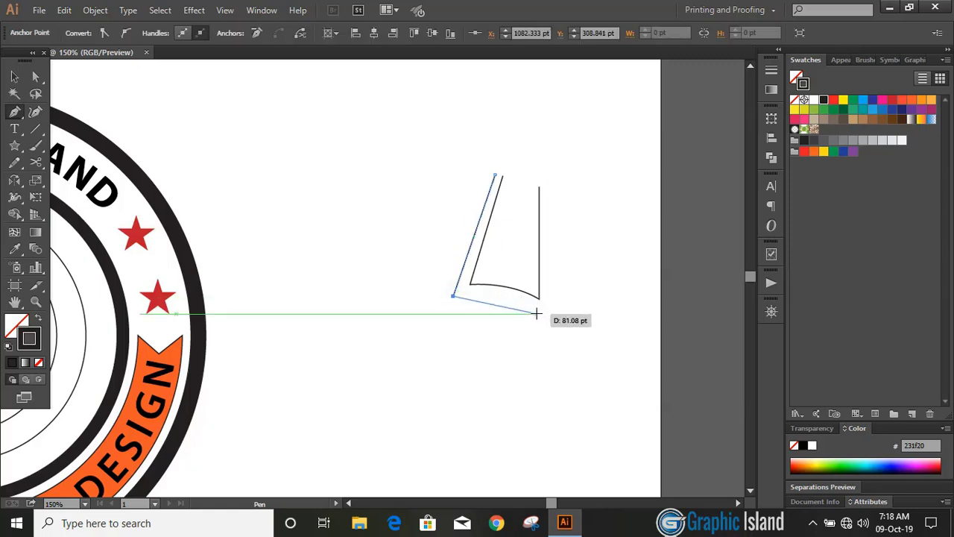
{"action": "left_click_drag", "start_coordinate": [540, 314], "coordinate": [557, 340]}
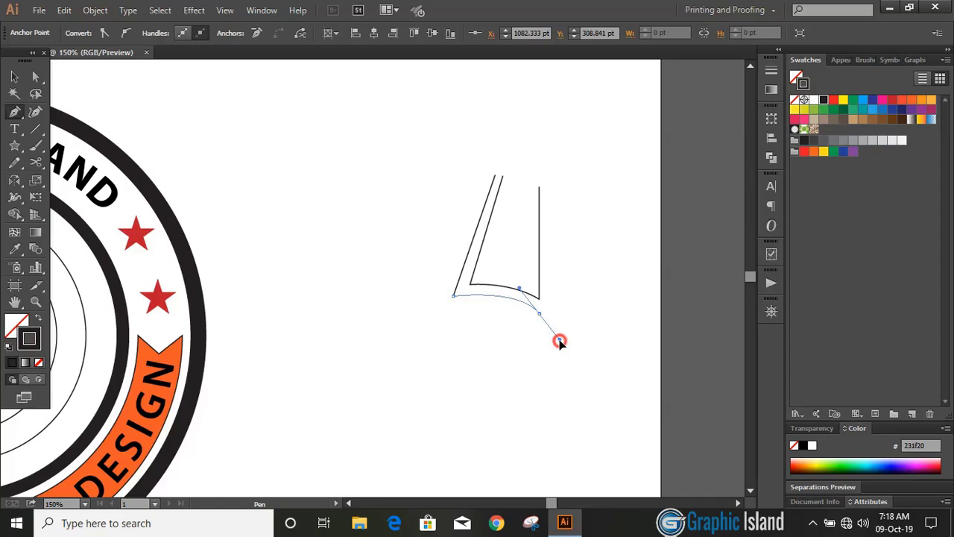
{"action": "mouse_move", "coordinate": [540, 314]}
{"action": "left_mouse_down"}
{"action": "mouse_move", "coordinate": [427, 313]}
{"action": "mouse_move", "coordinate": [378, 343]}
{"action": "left_mouse_up"}
{"action": "key", "text": "ctrl+z"}
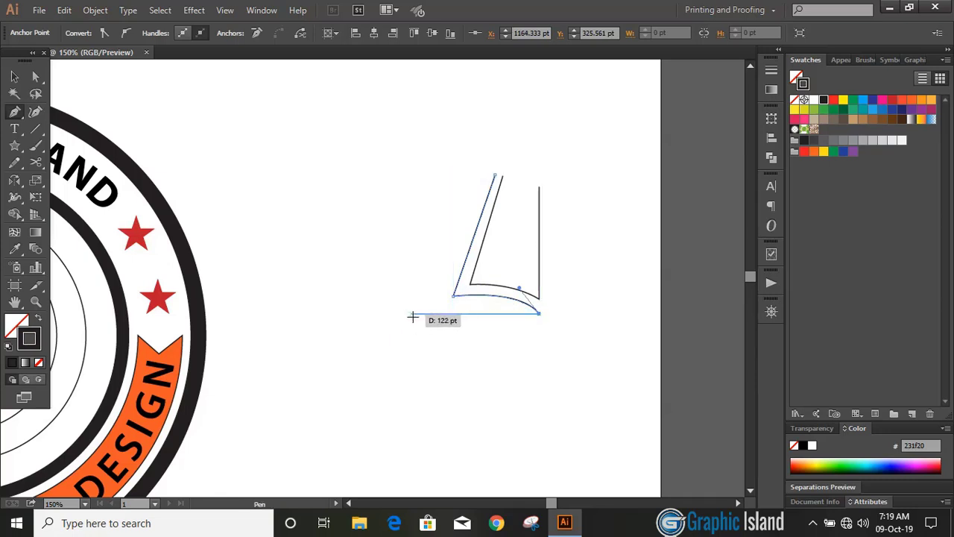
{"action": "left_click_drag", "start_coordinate": [421, 316], "coordinate": [359, 341]}
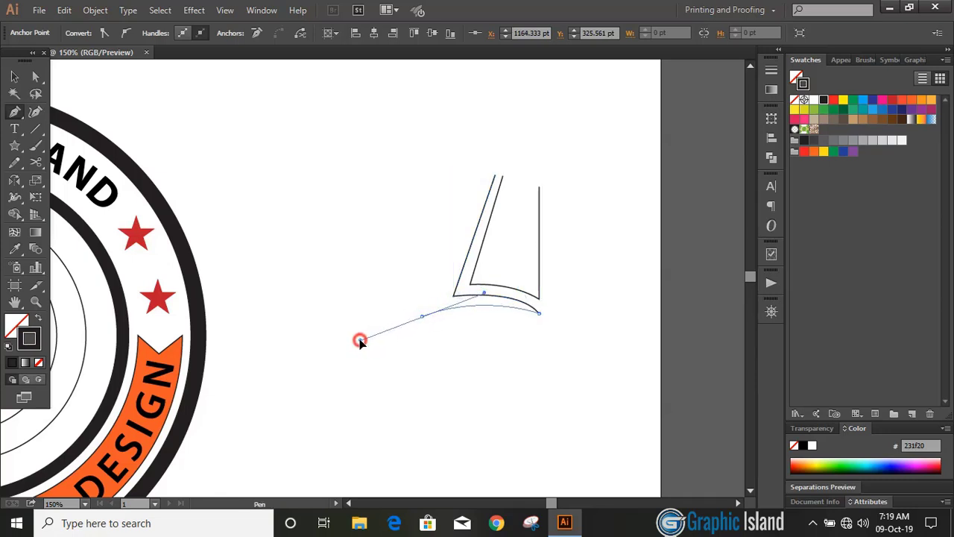
{"action": "left_click_drag", "start_coordinate": [355, 339], "coordinate": [422, 314]}
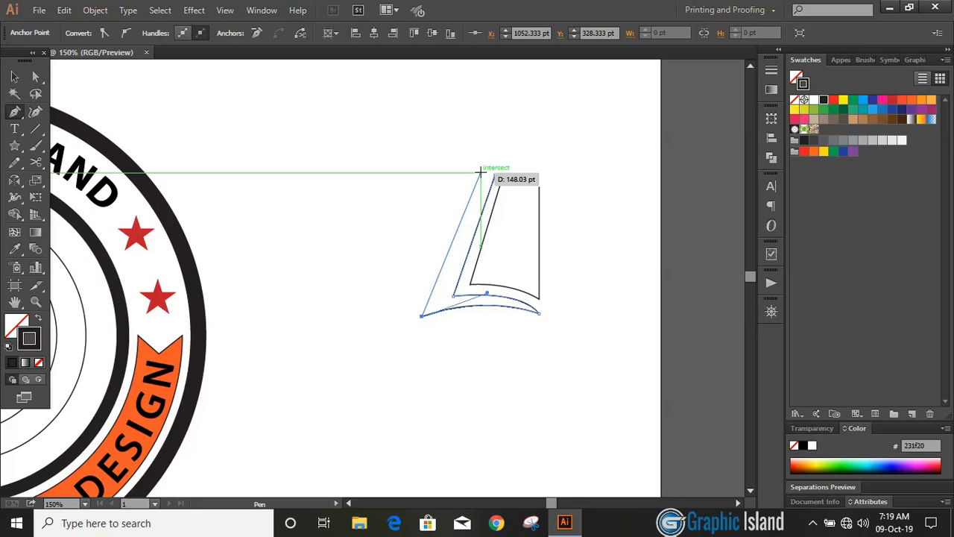
{"action": "left_click", "coordinate": [477, 173]}
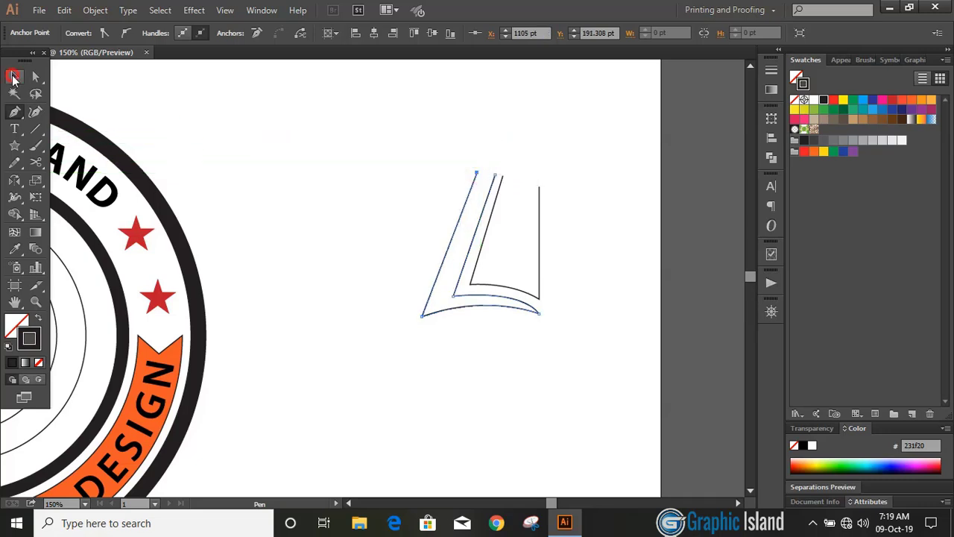
Step: Adjust the inner page's bottom anchor slightly with Direct Selection
{"action": "left_click", "coordinate": [12, 77]}
{"action": "left_click", "coordinate": [365, 183]}
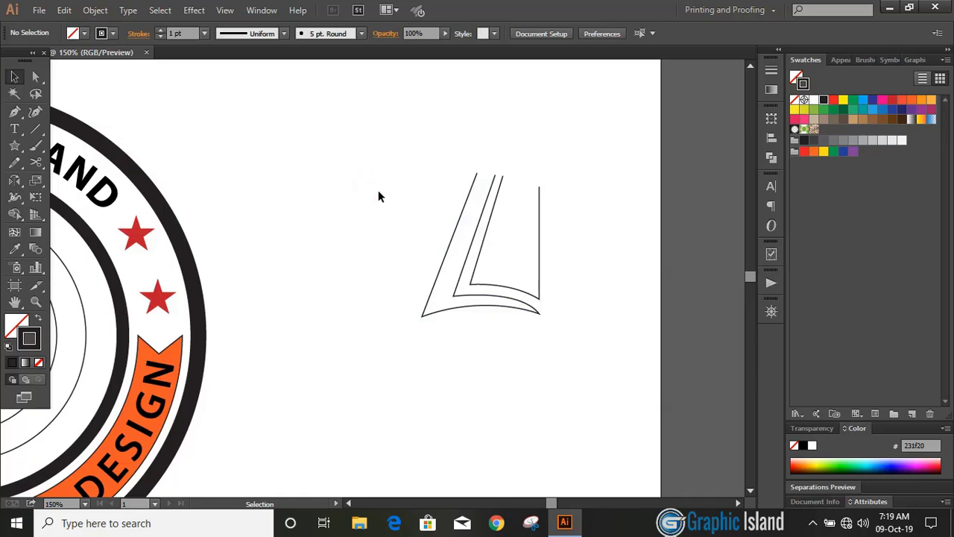
{"action": "left_click", "coordinate": [34, 75]}
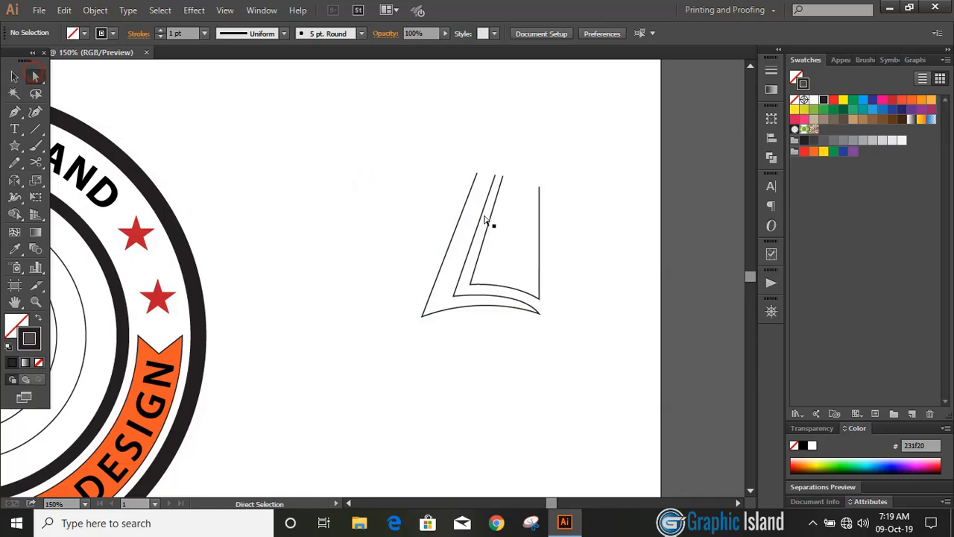
{"action": "left_click", "coordinate": [541, 316]}
{"action": "left_click", "coordinate": [516, 293]}
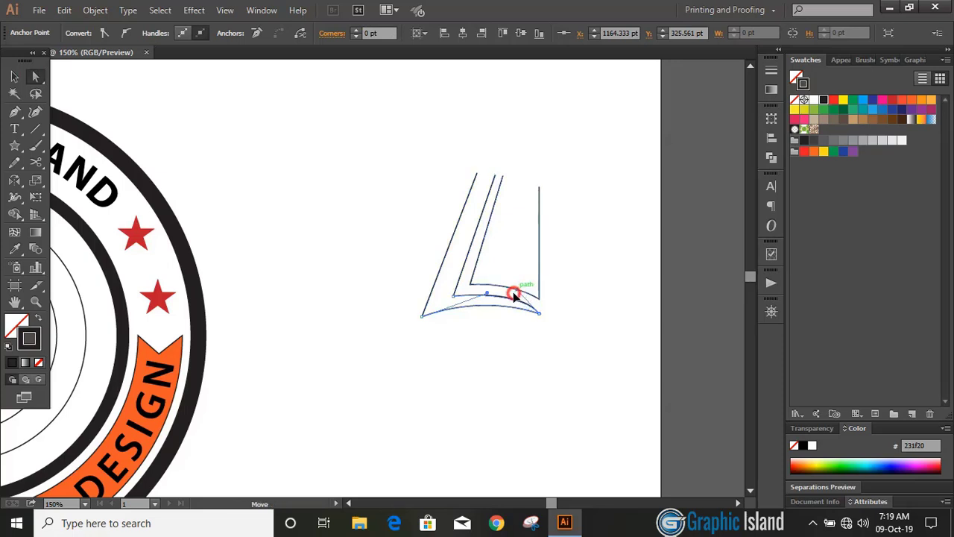
{"action": "left_click_drag", "start_coordinate": [514, 296], "coordinate": [515, 297]}
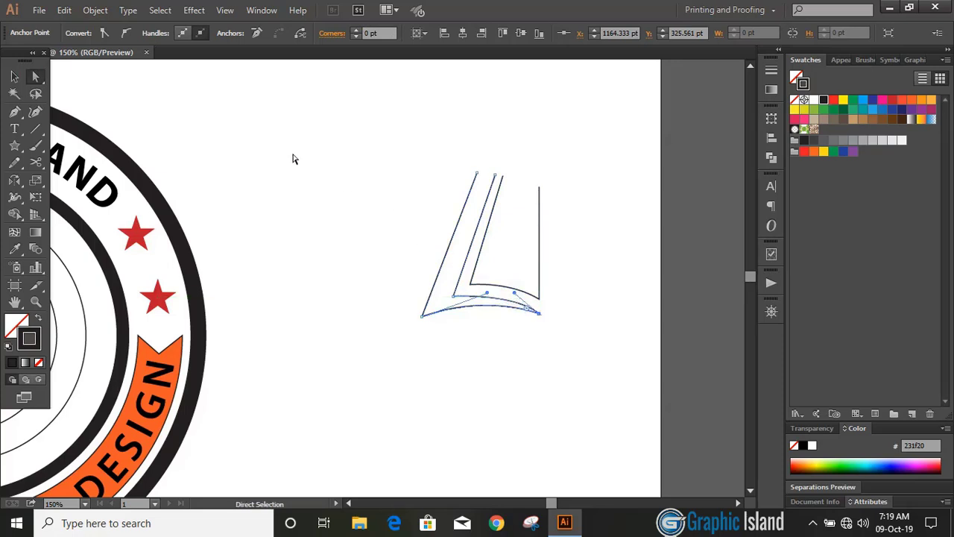
Step: Nudge the outer page outline up, right and slightly down to align the pages
{"action": "left_click", "coordinate": [14, 76]}
{"action": "left_click", "coordinate": [273, 158]}
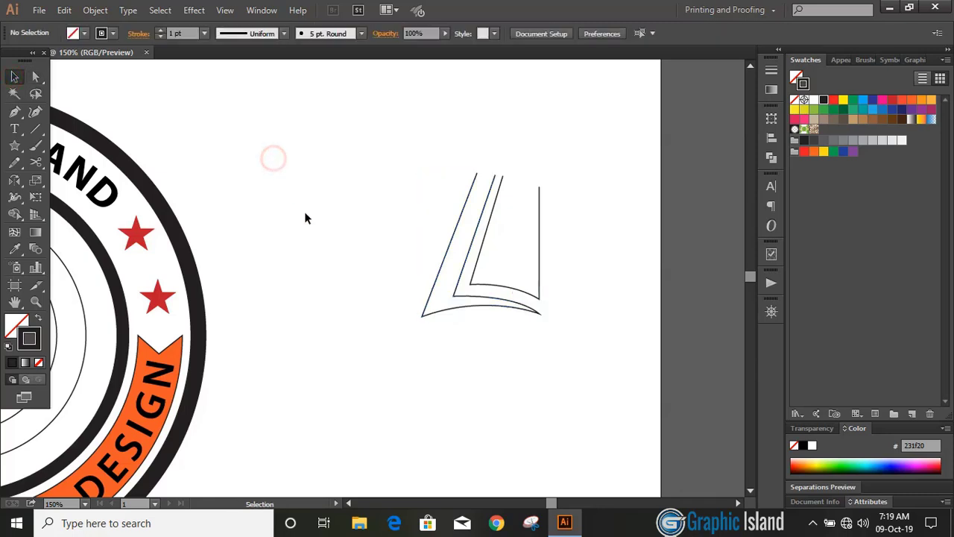
{"action": "left_click", "coordinate": [498, 304]}
{"action": "key", "text": "Up"}
{"action": "key", "text": "Up"}
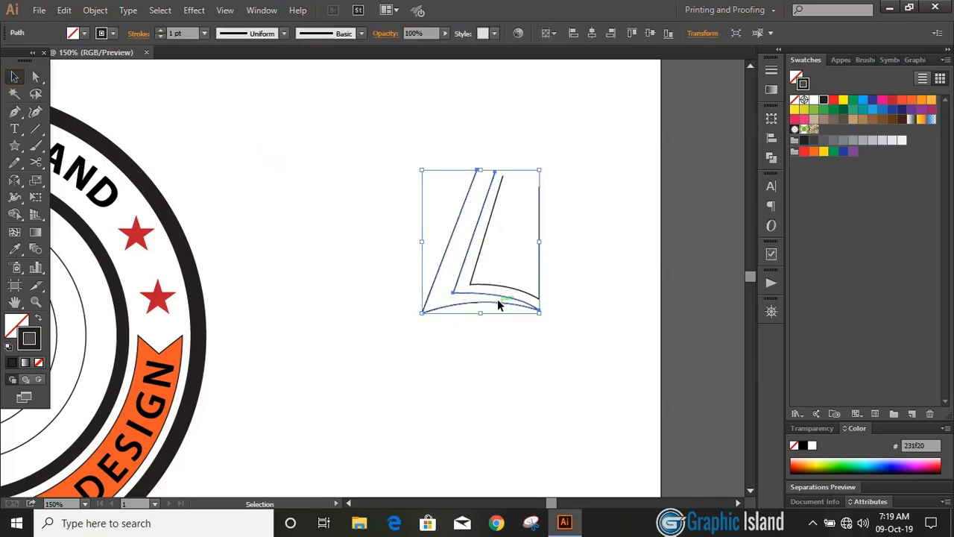
{"action": "key", "text": "Up"}
{"action": "key", "text": "Right"}
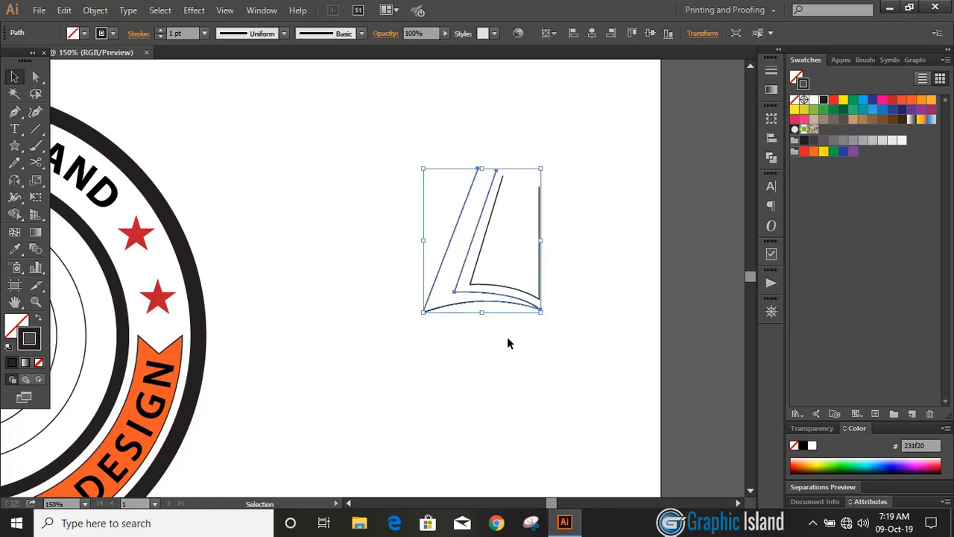
{"action": "left_click", "coordinate": [507, 337]}
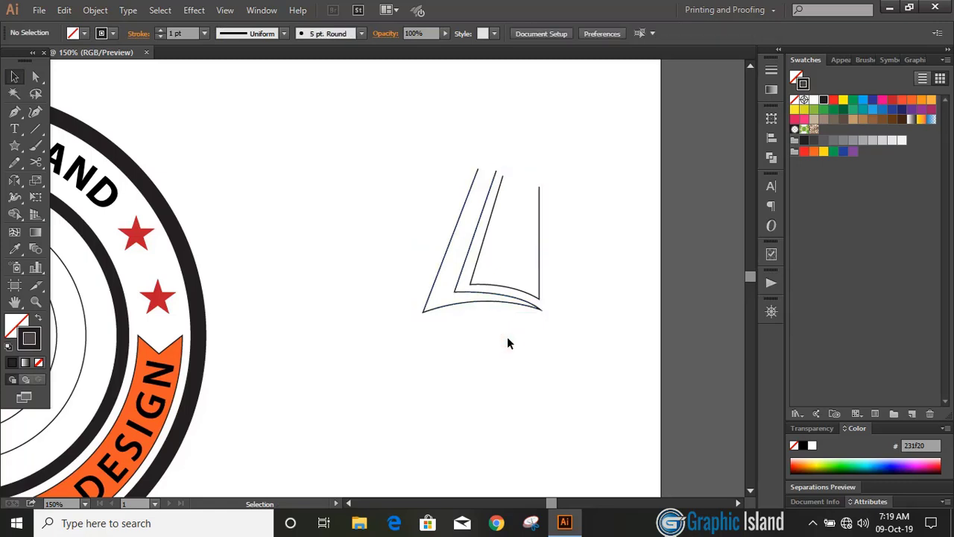
{"action": "left_click", "coordinate": [516, 304]}
{"action": "key", "text": "Down"}
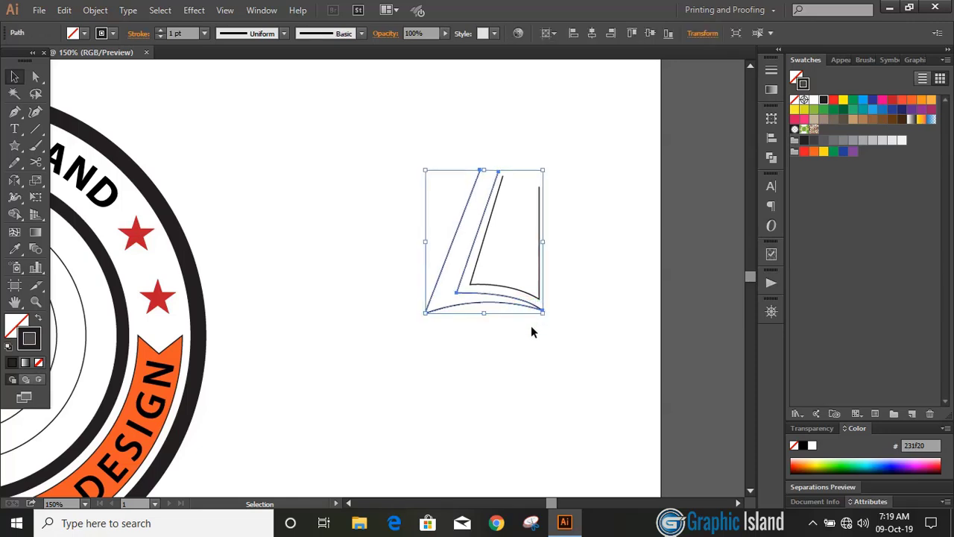
{"action": "left_click", "coordinate": [530, 348]}
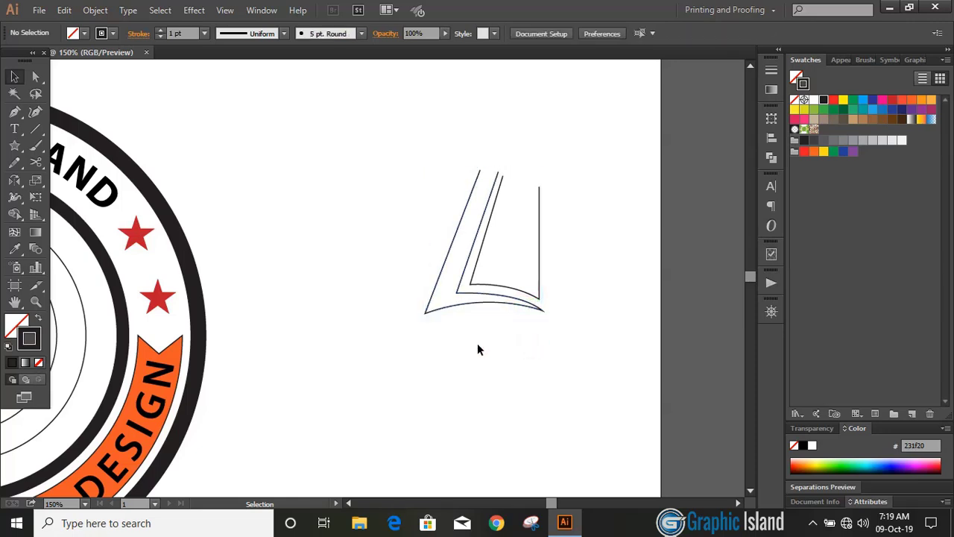
{"action": "left_click", "coordinate": [15, 111]}
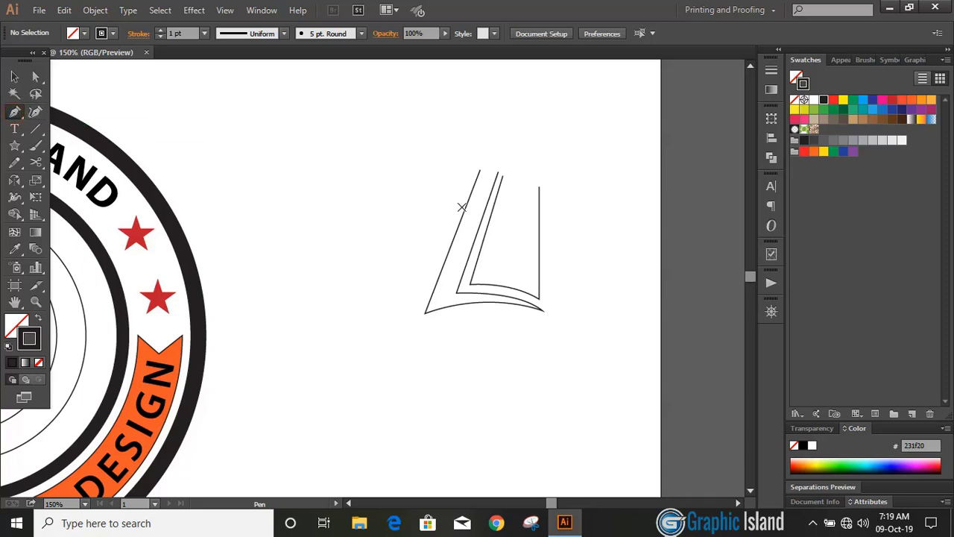
Step: Draw a pen arc from left of the pages curving down past the right edge, then select the half-book
{"action": "left_click", "coordinate": [441, 182]}
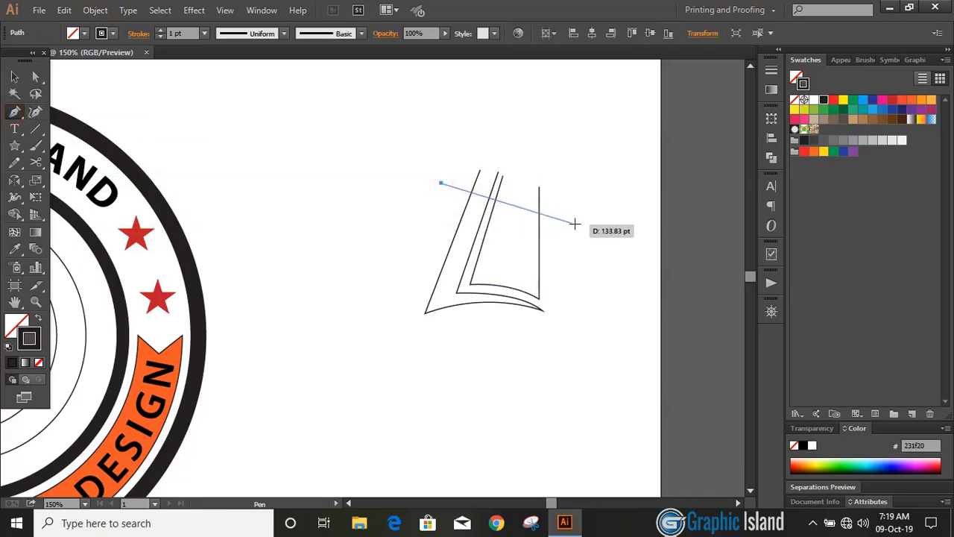
{"action": "left_click_drag", "start_coordinate": [558, 220], "coordinate": [590, 274]}
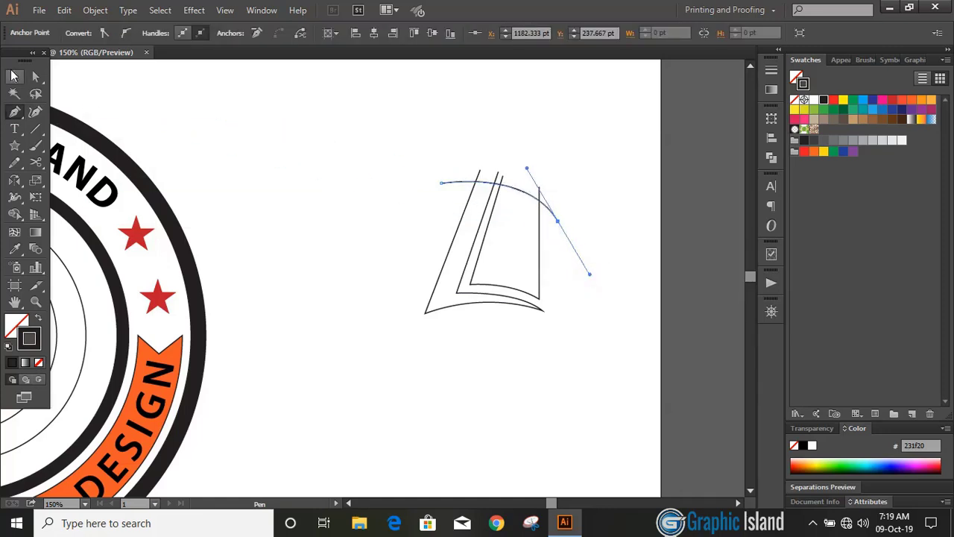
{"action": "left_click", "coordinate": [13, 76]}
{"action": "left_click", "coordinate": [380, 181]}
{"action": "left_click_drag", "start_coordinate": [406, 156], "coordinate": [574, 358]}
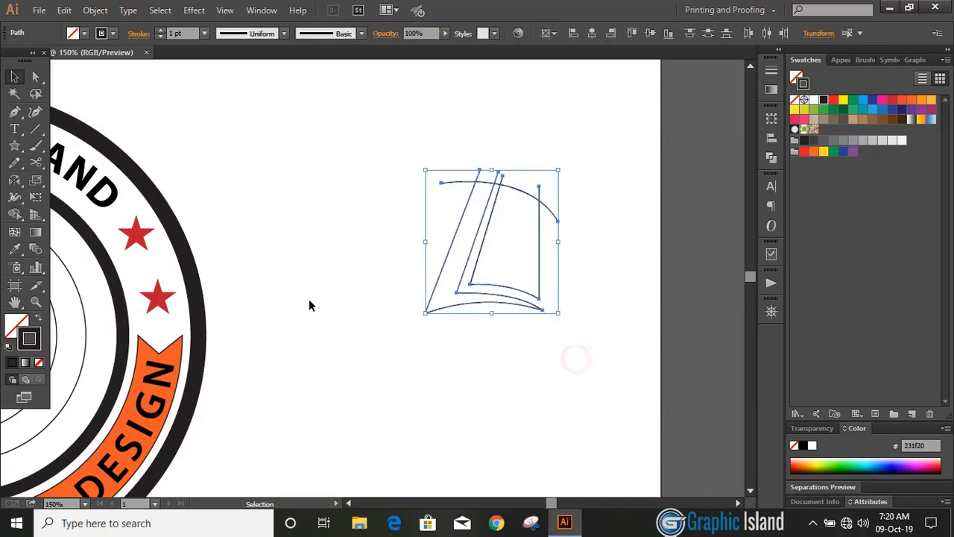
Step: Shape-build black-filled cover and page regions under the arc, clearing leftover line pieces
{"action": "left_click", "coordinate": [14, 214]}
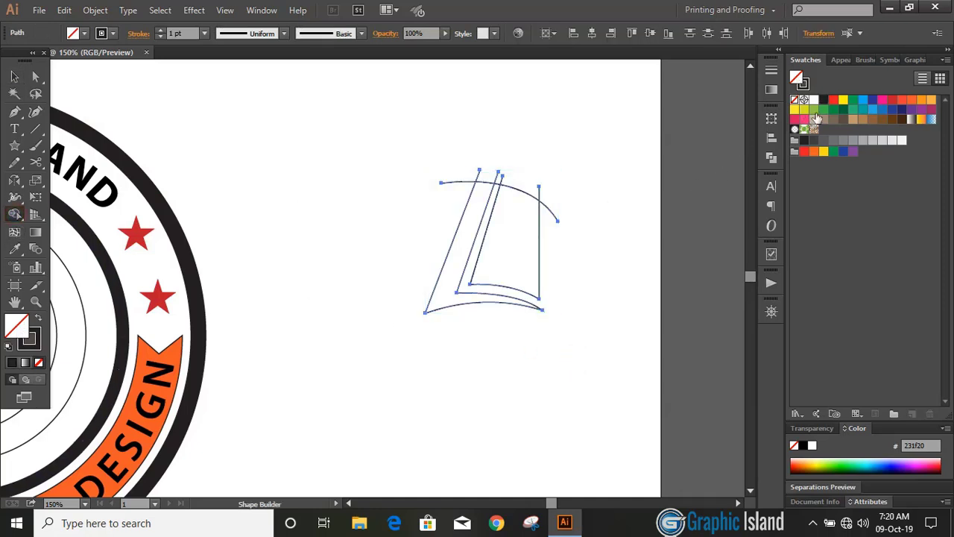
{"action": "left_click", "coordinate": [823, 99]}
{"action": "left_click", "coordinate": [471, 231]}
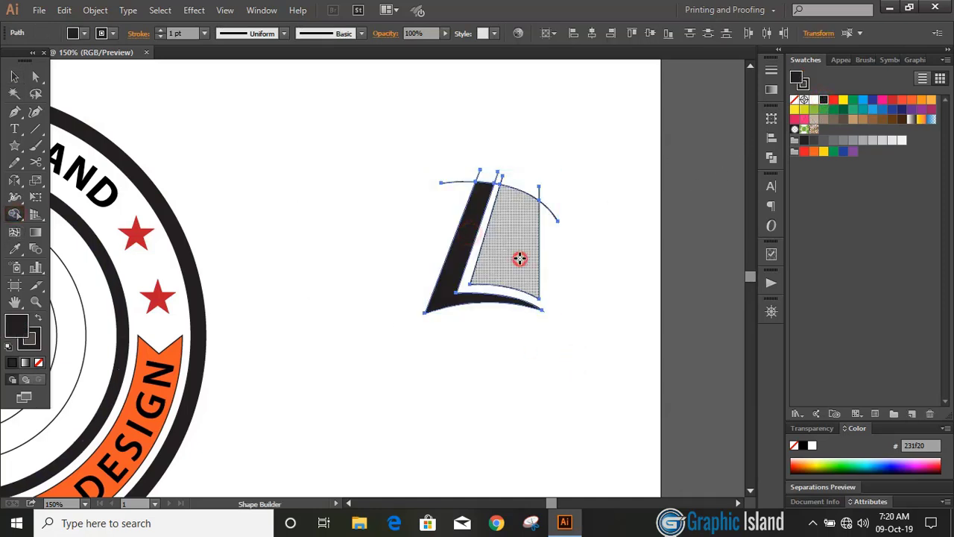
{"action": "left_click", "coordinate": [512, 257]}
{"action": "left_click", "coordinate": [13, 75]}
{"action": "left_click", "coordinate": [187, 106]}
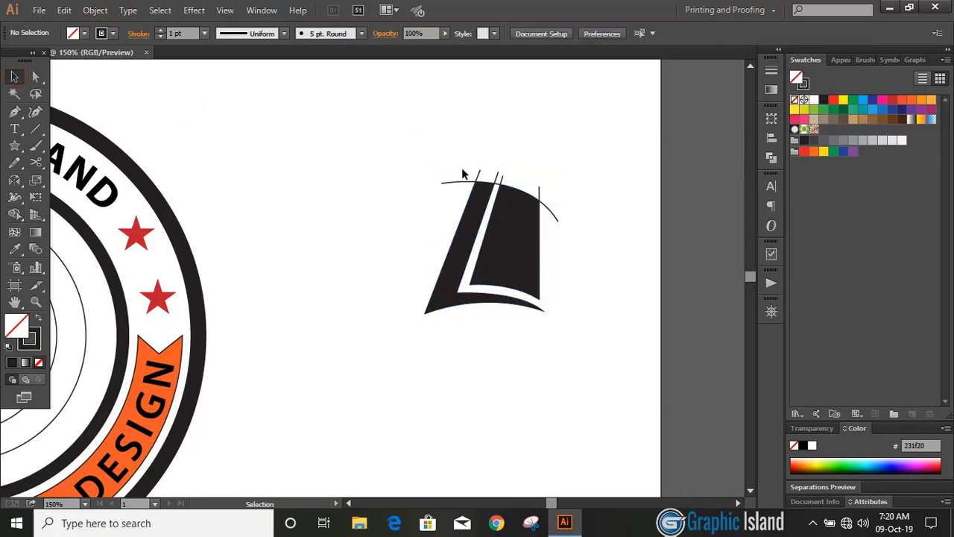
{"action": "left_click_drag", "start_coordinate": [460, 183], "coordinate": [500, 176]}
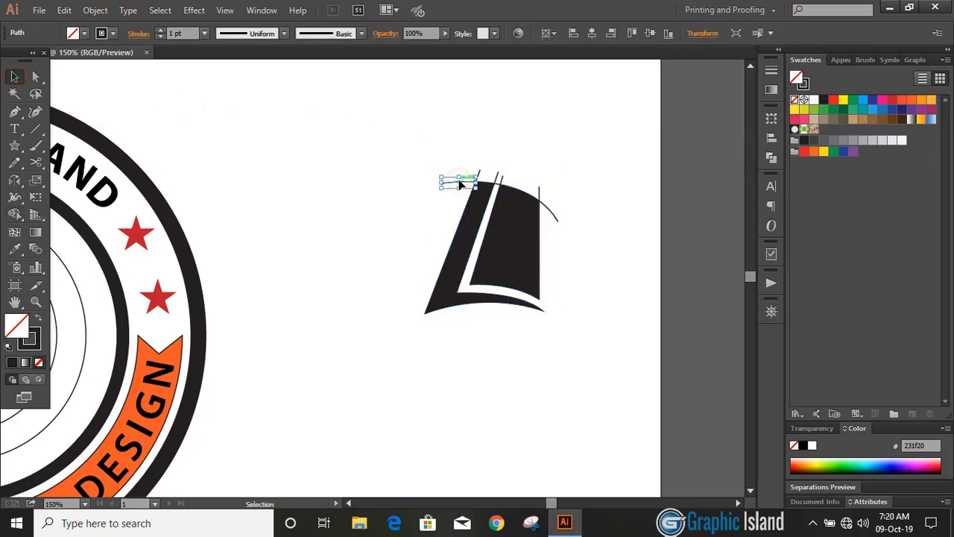
{"action": "left_click", "coordinate": [499, 176]}
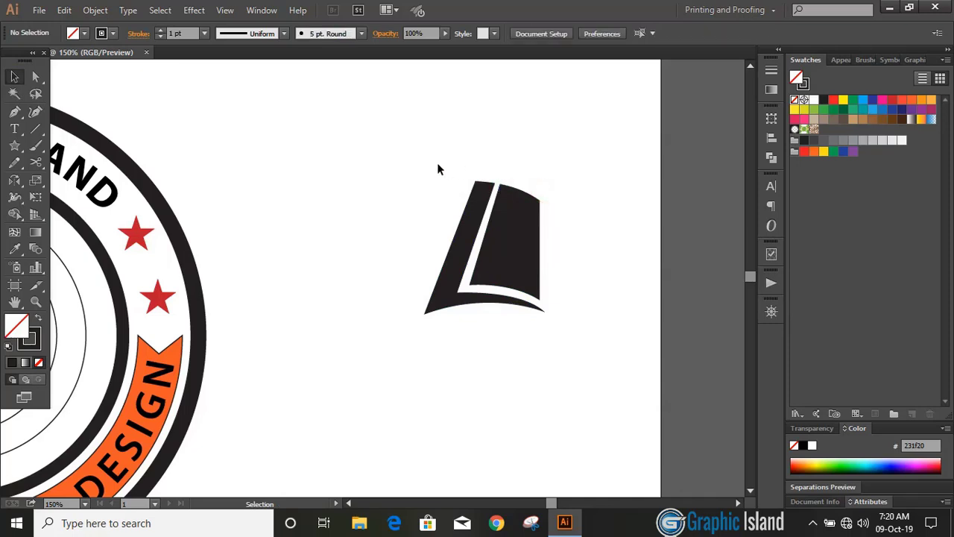
{"action": "left_click_drag", "start_coordinate": [440, 167], "coordinate": [574, 340]}
{"action": "left_click", "coordinate": [14, 179]}
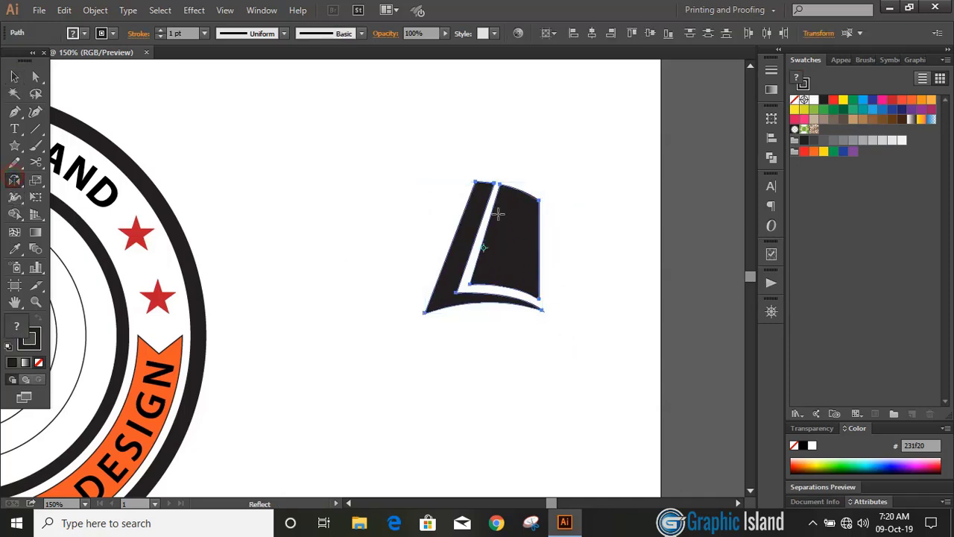
Step: Reflect a vertical copy at the bottom corner, then nudge the left half left for a spine gap
{"action": "left_click", "coordinate": [545, 309], "text": "alt"}
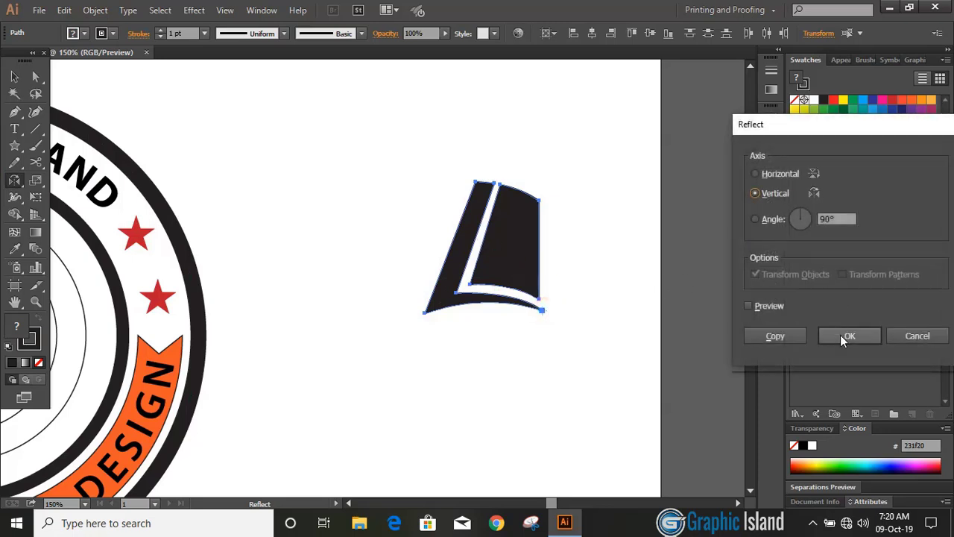
{"action": "left_click", "coordinate": [773, 335]}
{"action": "left_click", "coordinate": [14, 76]}
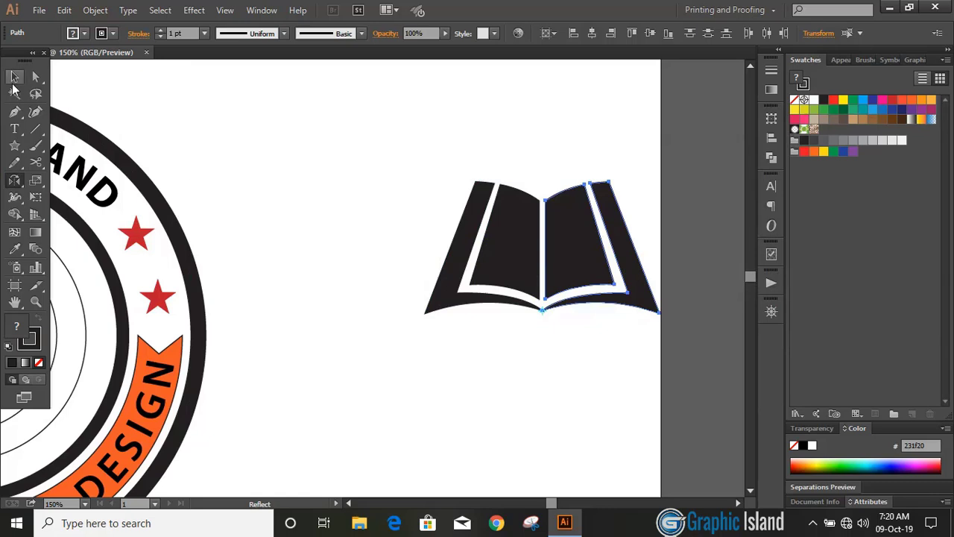
{"action": "left_click", "coordinate": [310, 222]}
{"action": "left_click_drag", "start_coordinate": [391, 233], "coordinate": [494, 281]}
{"action": "key", "text": "Left"}
{"action": "key", "text": "Left"}
{"action": "key", "text": "Left"}
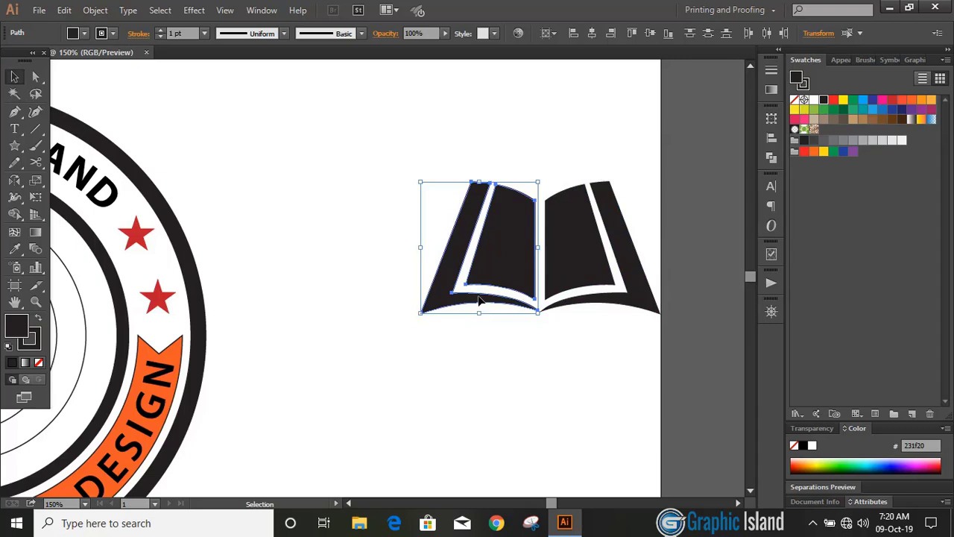
{"action": "left_click", "coordinate": [615, 358]}
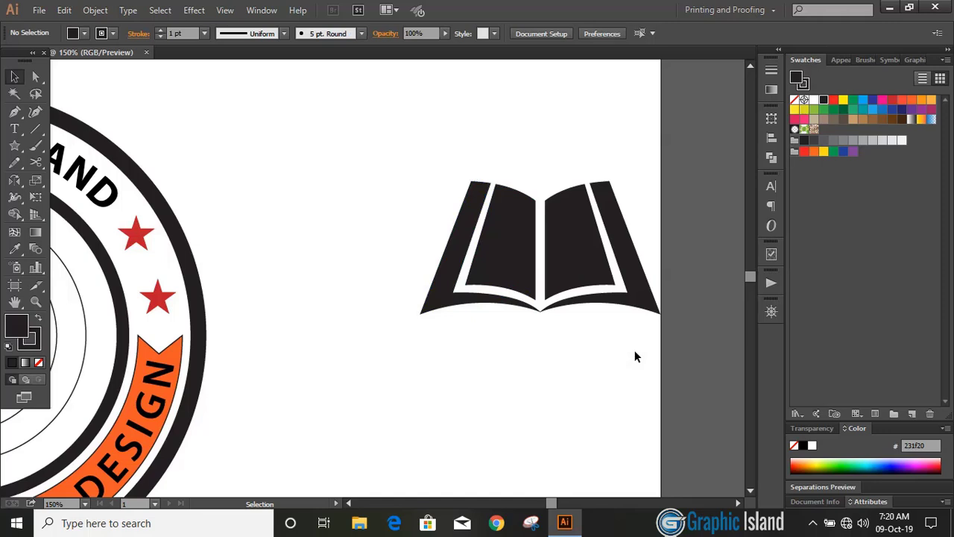
{"action": "key", "text": "ctrl+minus"}
{"action": "key", "text": "ctrl+minus"}
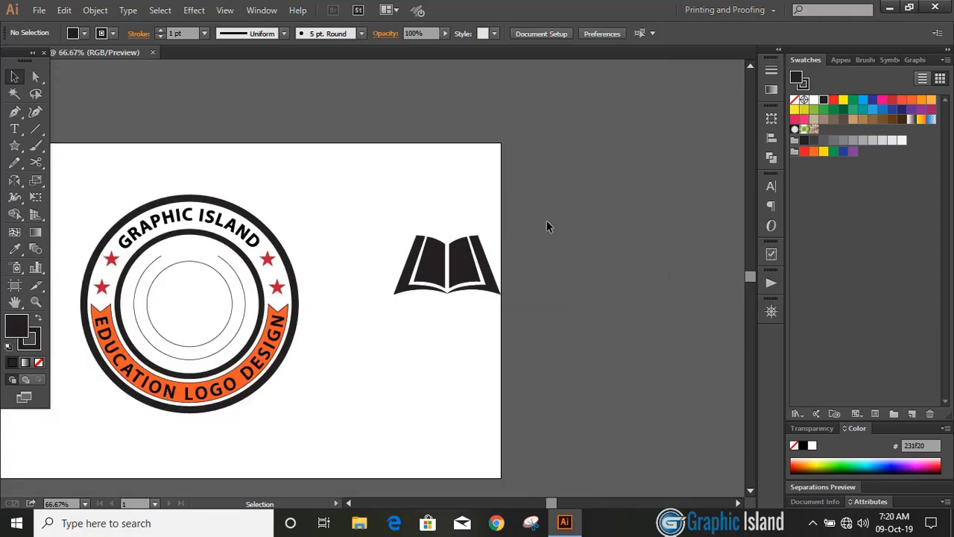
Step: Group the open-book parts and move the group just above the badge's upper-right edge
{"action": "left_click_drag", "start_coordinate": [387, 216], "coordinate": [516, 339]}
{"action": "left_click", "coordinate": [95, 9]}
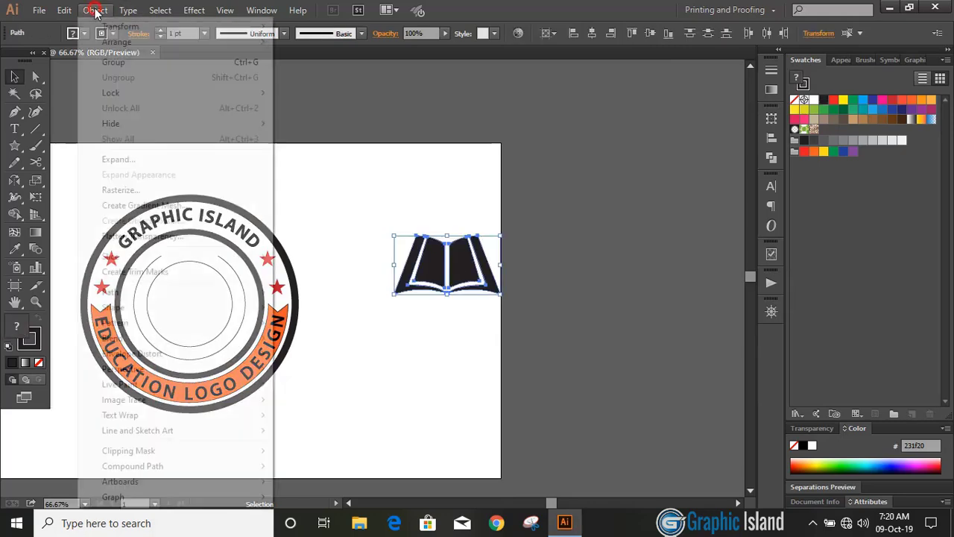
{"action": "left_click", "coordinate": [123, 62]}
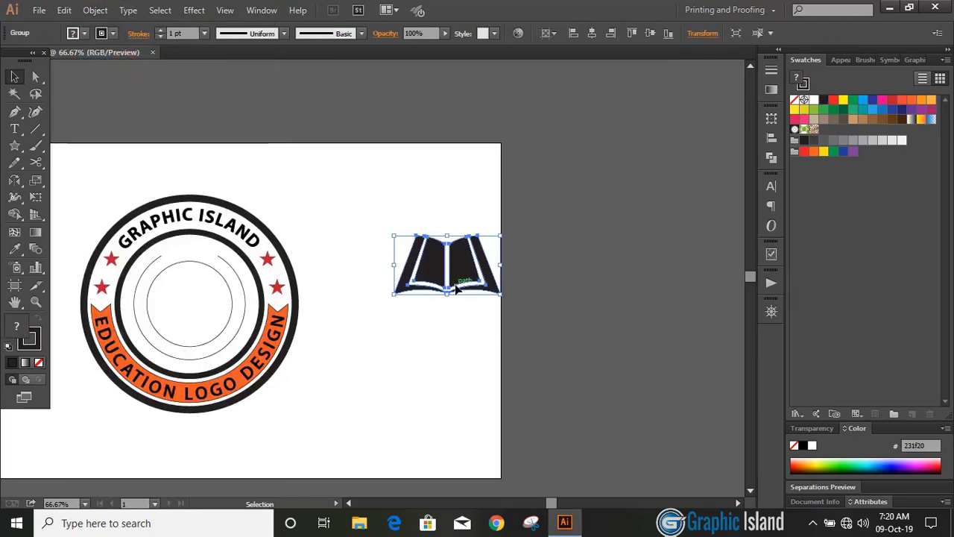
{"action": "left_click_drag", "start_coordinate": [431, 269], "coordinate": [300, 199]}
{"action": "left_click", "coordinate": [376, 291]}
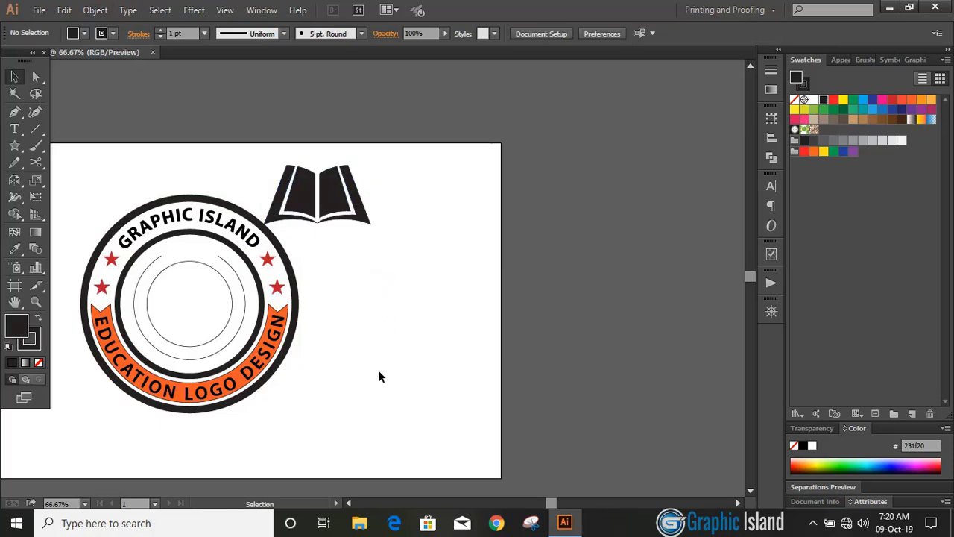
{"action": "left_click", "coordinate": [348, 503]}
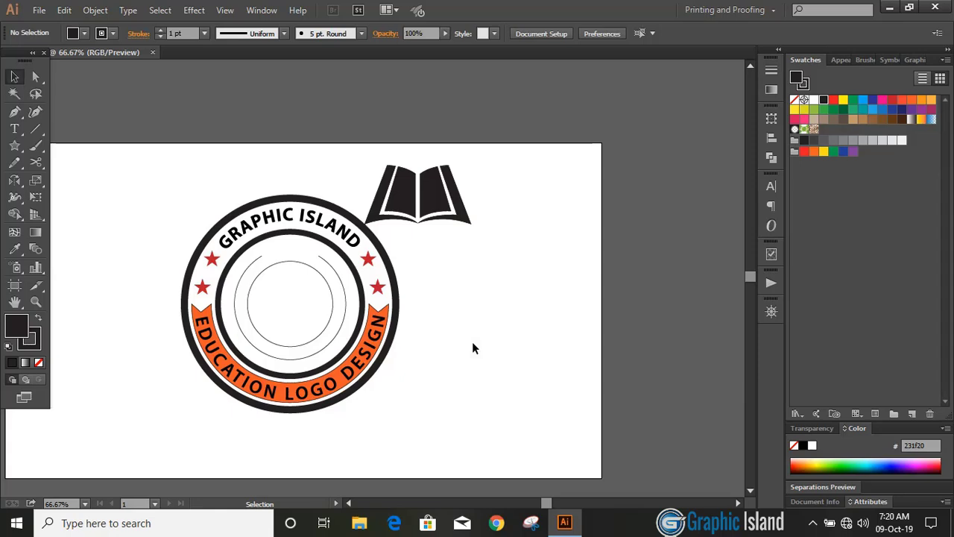
{"action": "key", "text": "ctrl+1"}
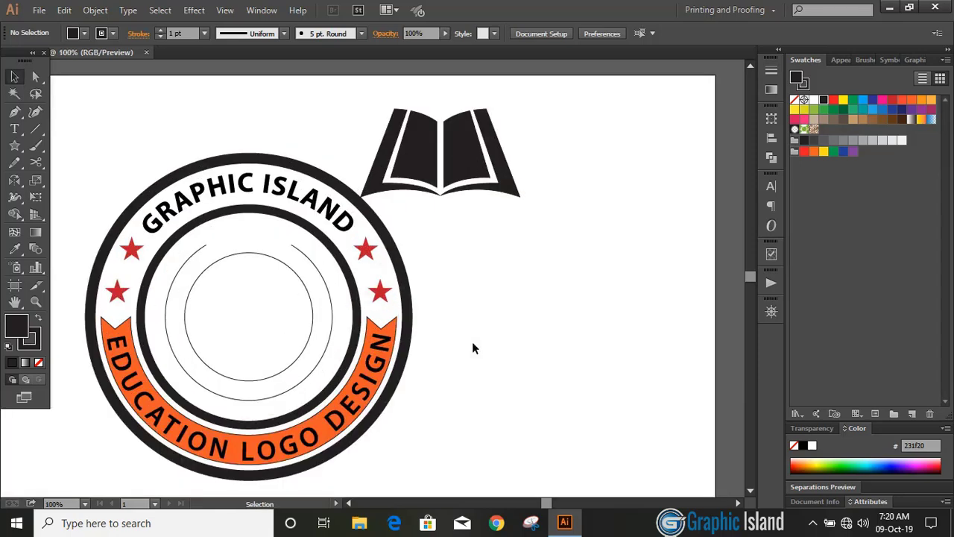
Step: Draw a tall narrow ellipse right of the badge with pointed top and bottom corners
{"action": "left_click_drag", "start_coordinate": [14, 146], "coordinate": [60, 190]}
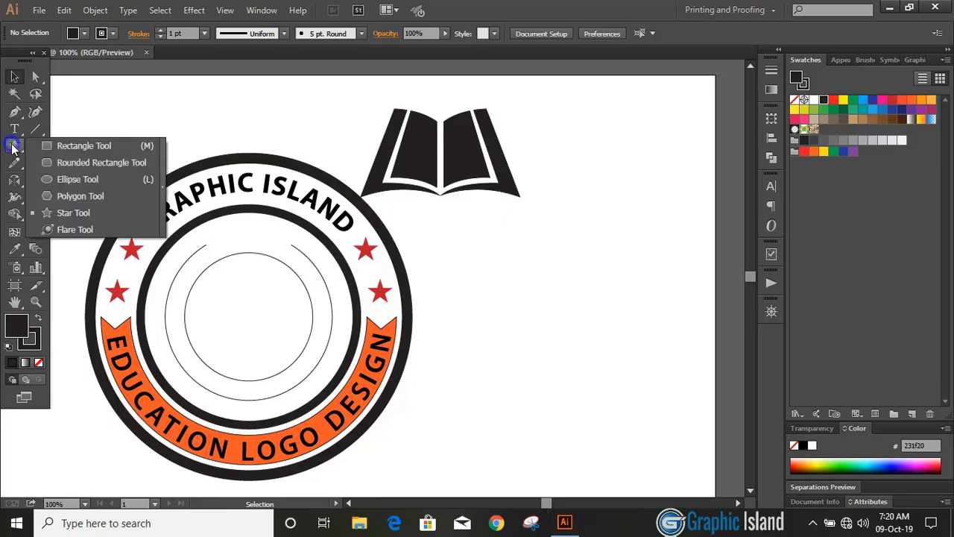
{"action": "left_click", "coordinate": [61, 185]}
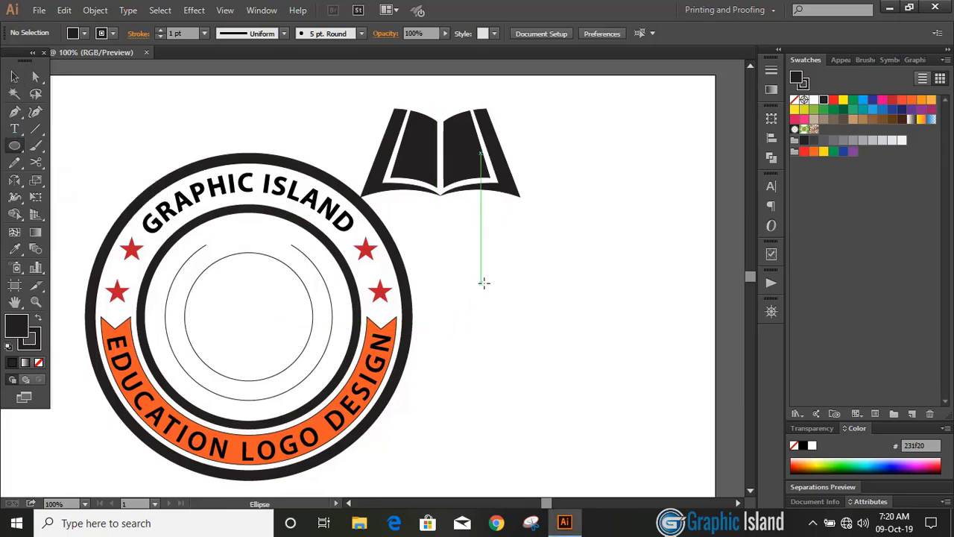
{"action": "left_click_drag", "start_coordinate": [483, 284], "coordinate": [505, 367]}
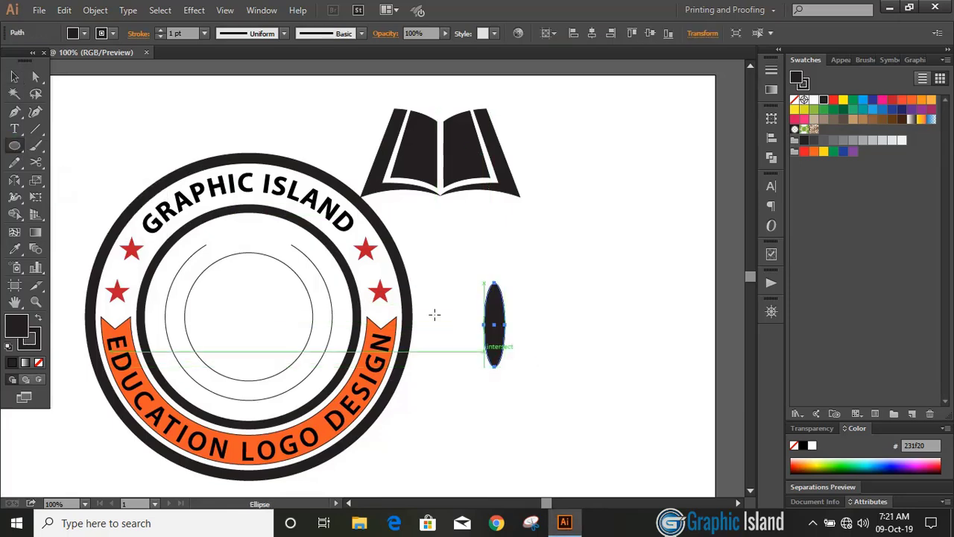
{"action": "left_click", "coordinate": [35, 76]}
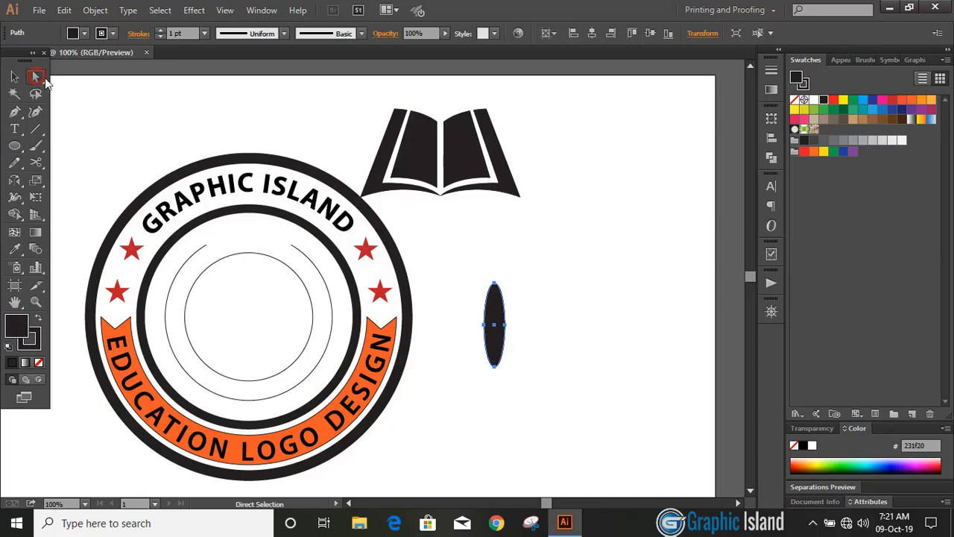
{"action": "left_click", "coordinate": [494, 283]}
{"action": "left_click_drag", "start_coordinate": [497, 365], "coordinate": [495, 366]}
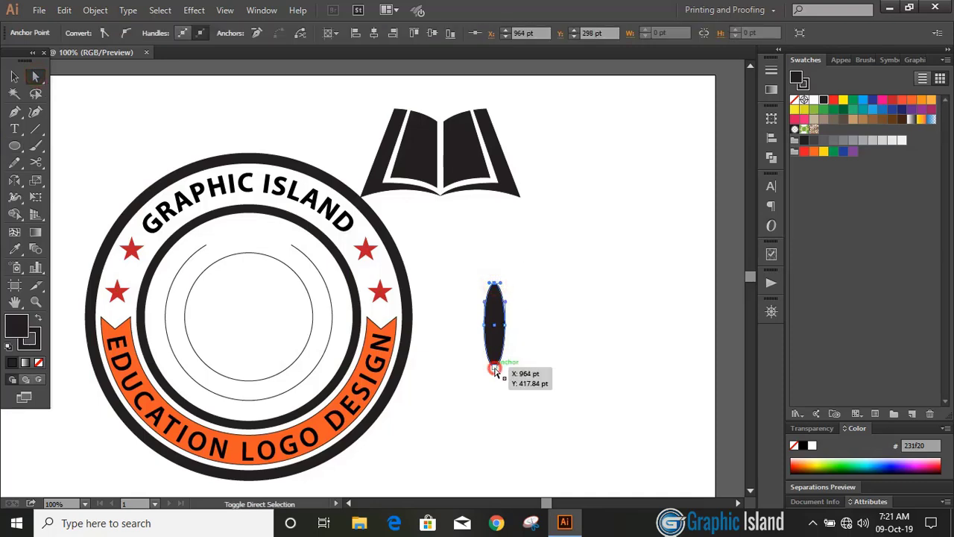
{"action": "left_click", "coordinate": [105, 33]}
{"action": "left_click", "coordinate": [517, 267]}
Step: Reshape the leaf with the Pen tool so its tip curves
{"action": "key", "text": "ctrl+equal"}
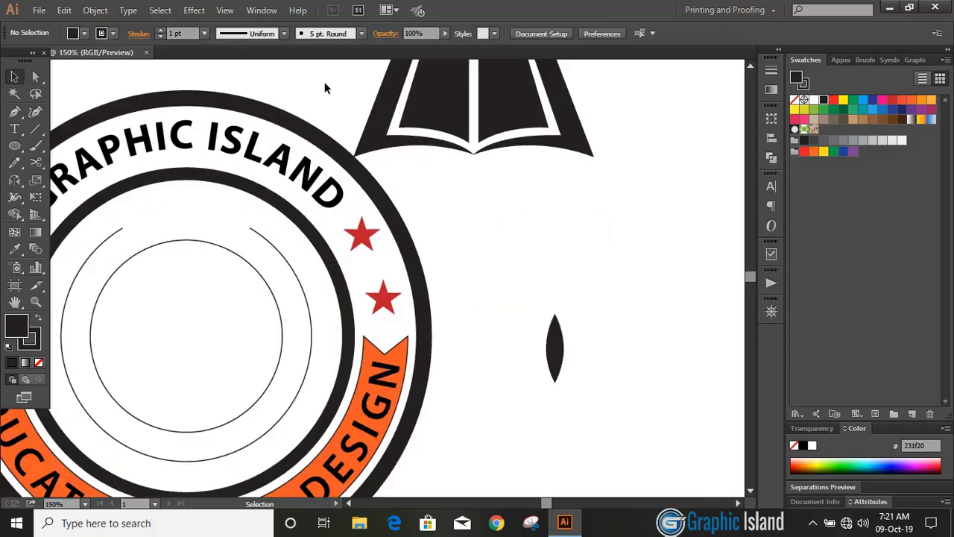
{"action": "left_click", "coordinate": [14, 111]}
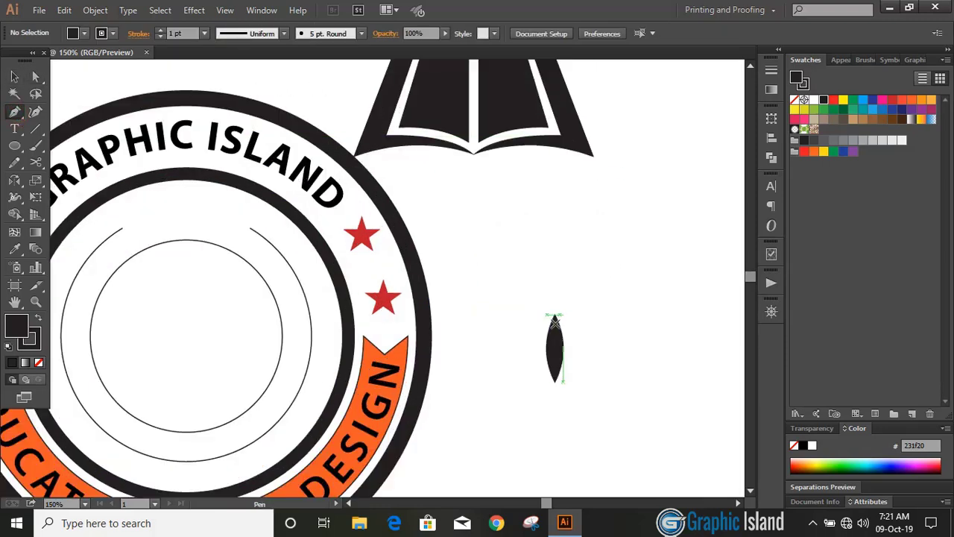
{"action": "mouse_move", "coordinate": [547, 339]}
{"action": "left_mouse_down"}
{"action": "mouse_move", "coordinate": [583, 281]}
{"action": "mouse_move", "coordinate": [567, 286]}
{"action": "mouse_move", "coordinate": [572, 368]}
{"action": "left_mouse_up"}
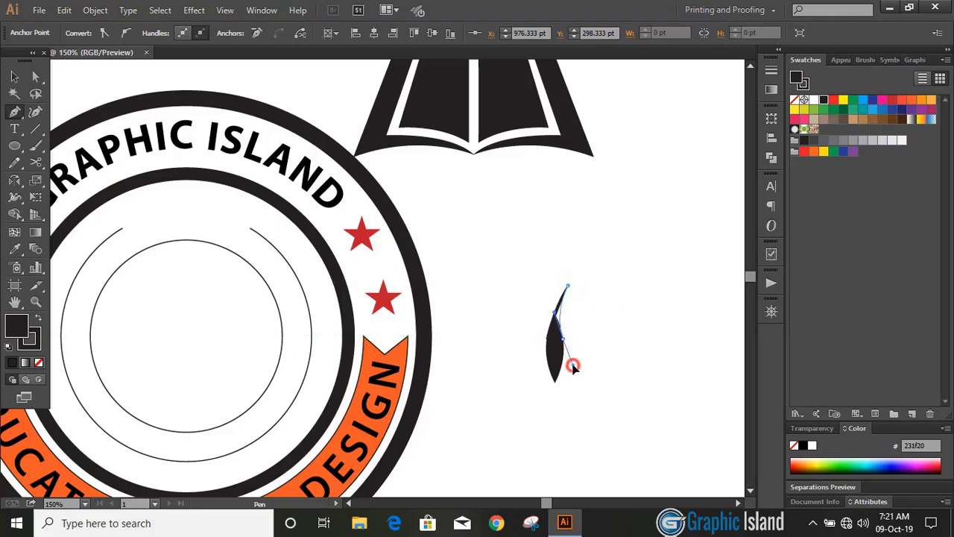
{"action": "left_click_drag", "start_coordinate": [572, 366], "coordinate": [572, 364]}
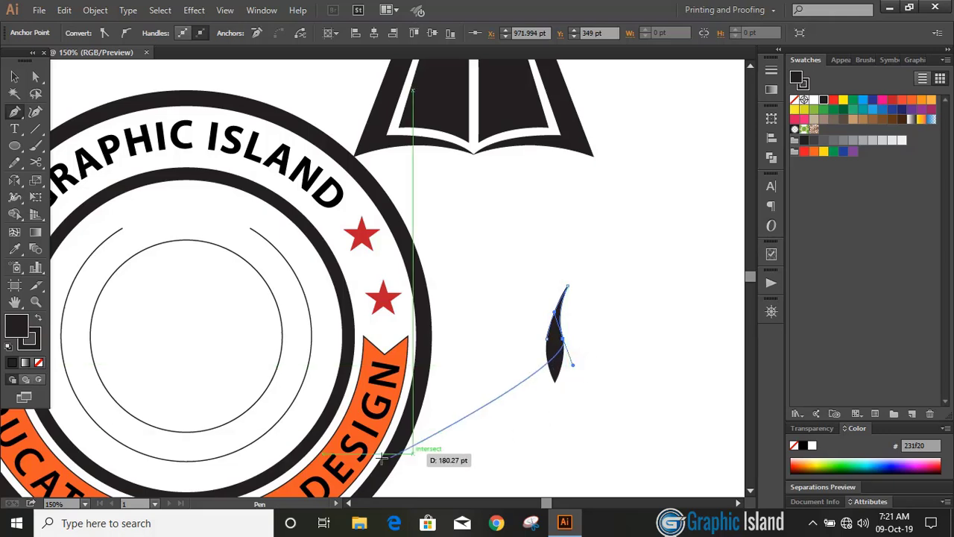
{"action": "left_click", "coordinate": [12, 76]}
{"action": "left_click", "coordinate": [512, 330]}
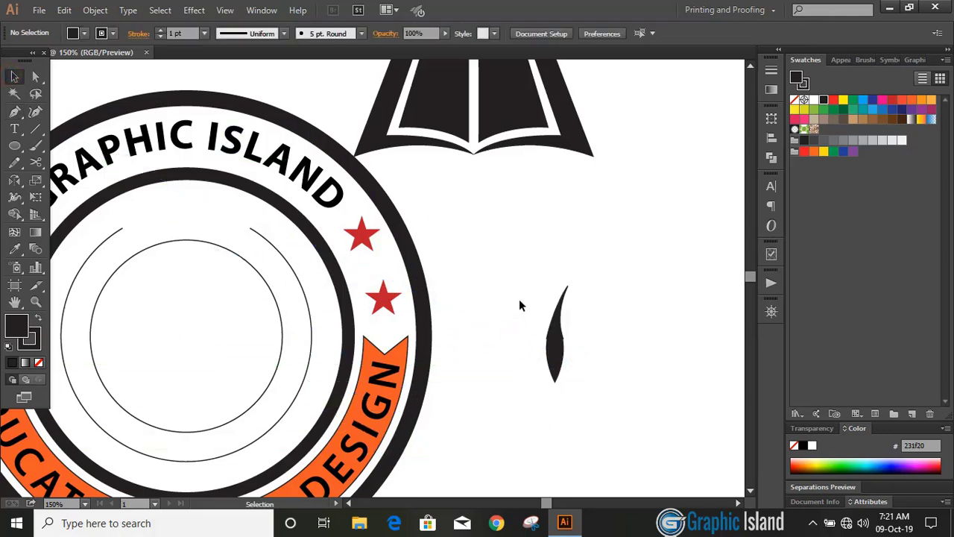
Step: Merge the curved leaf's pieces into one shape with the Shape Builder tool
{"action": "left_click_drag", "start_coordinate": [521, 301], "coordinate": [579, 395]}
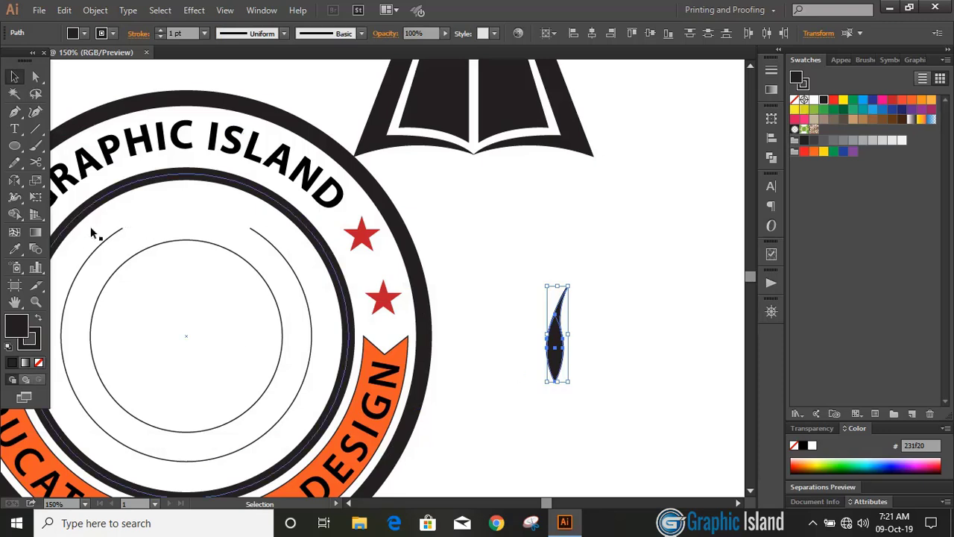
{"action": "left_click", "coordinate": [14, 214]}
{"action": "left_click_drag", "start_coordinate": [554, 342], "coordinate": [563, 307]}
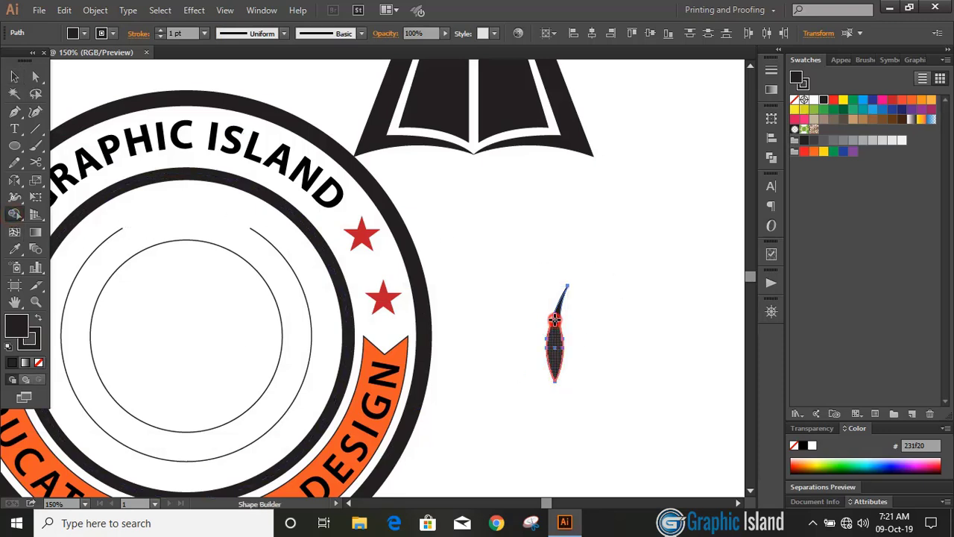
{"action": "left_click", "coordinate": [15, 77]}
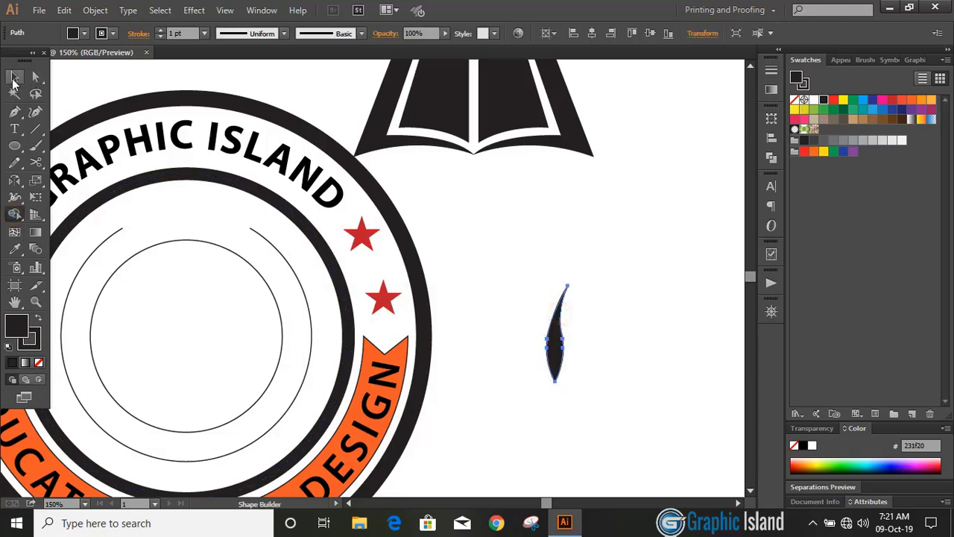
{"action": "left_click", "coordinate": [646, 357]}
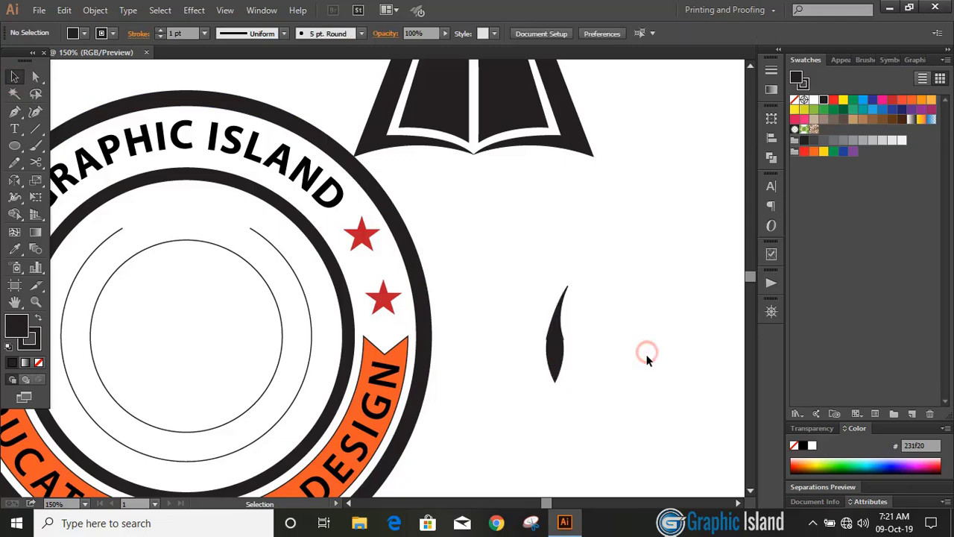
{"action": "left_click", "coordinate": [738, 503]}
{"action": "key", "text": "ctrl+plus"}
{"action": "key", "text": "ctrl+plus"}
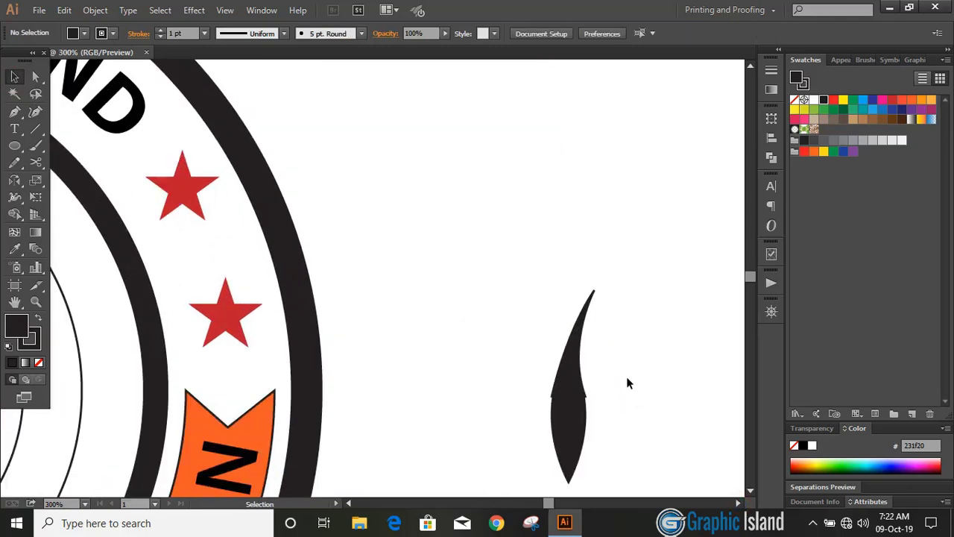
{"action": "scroll", "coordinate": [626, 383], "scroll_direction": "down", "scroll_amount": 3}
Step: Set the leaf's stroke to None
{"action": "left_click", "coordinate": [571, 357]}
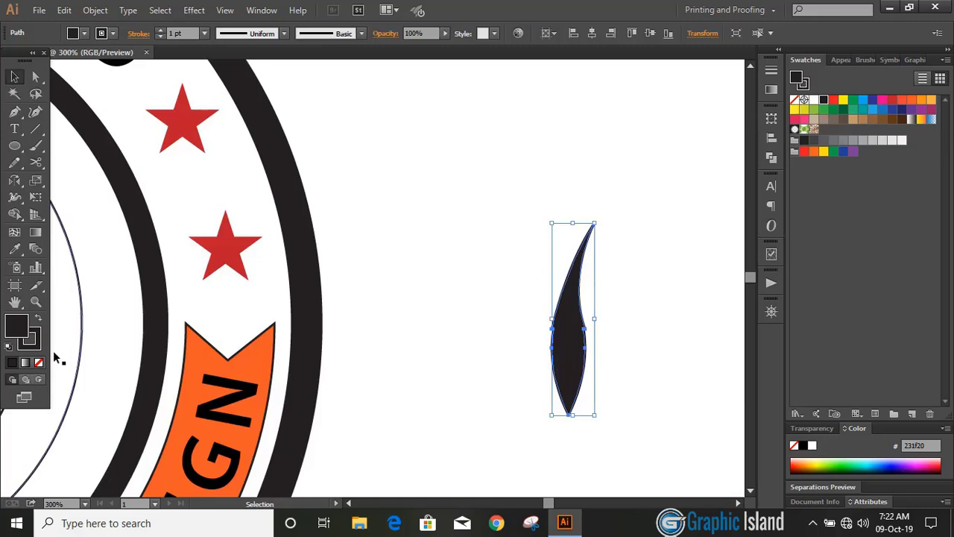
{"action": "left_click", "coordinate": [30, 339]}
{"action": "left_click", "coordinate": [37, 362]}
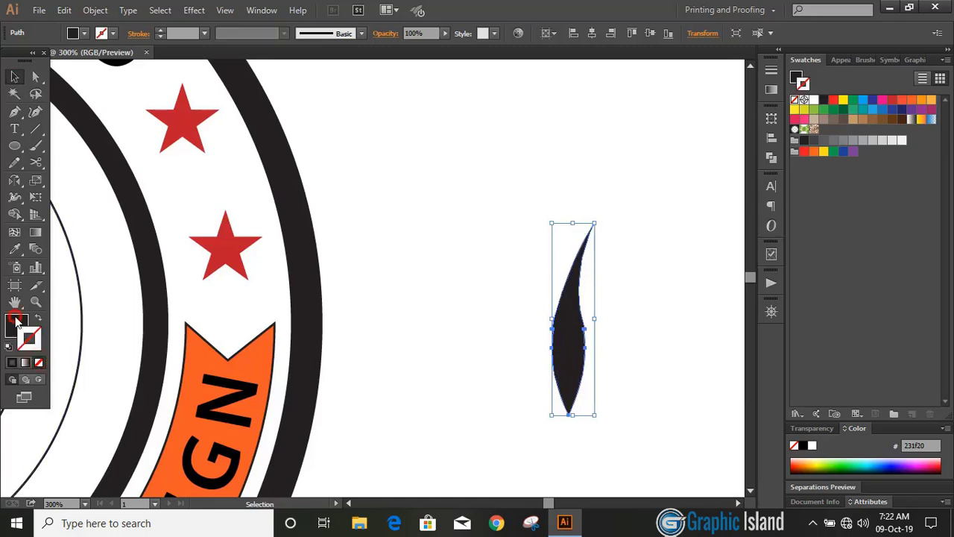
{"action": "left_click", "coordinate": [467, 334]}
{"action": "left_click", "coordinate": [566, 341]}
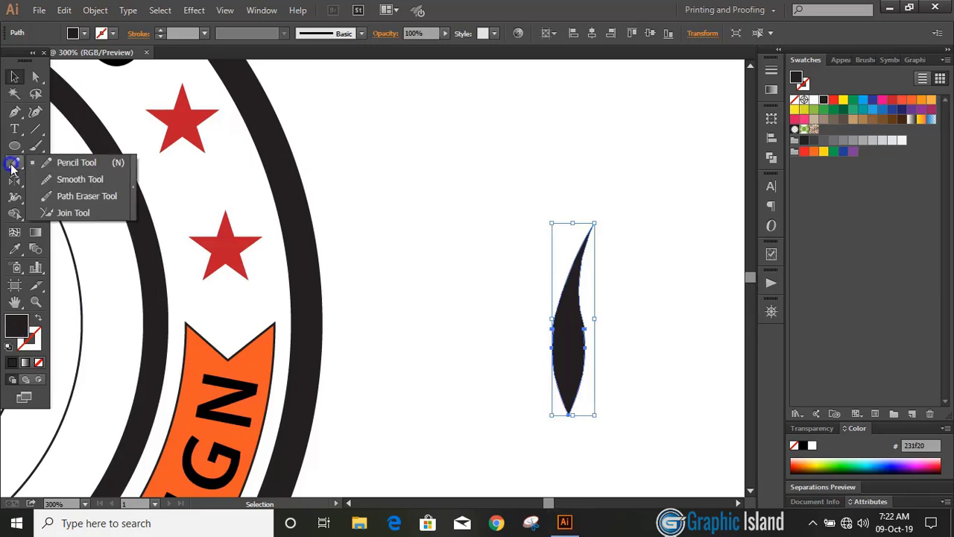
Step: Smooth the leaf's lower-left and right edges with the Smooth Tool
{"action": "left_click_drag", "start_coordinate": [37, 164], "coordinate": [64, 179]}
{"action": "left_click_drag", "start_coordinate": [555, 326], "coordinate": [545, 368]}
{"action": "left_click_drag", "start_coordinate": [587, 329], "coordinate": [580, 373]}
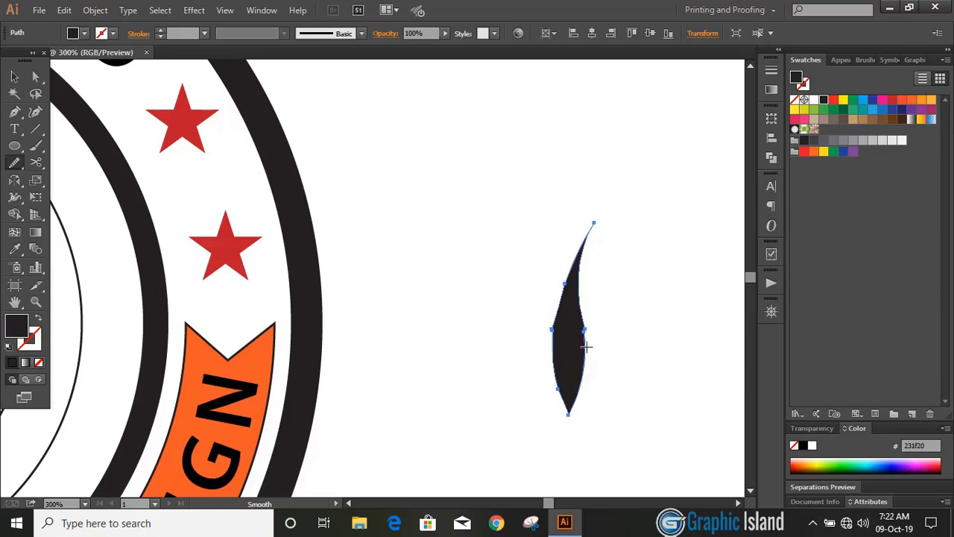
{"action": "mouse_move", "coordinate": [574, 336]}
{"action": "left_mouse_down"}
{"action": "mouse_move", "coordinate": [575, 298]}
{"action": "mouse_move", "coordinate": [541, 361]}
{"action": "left_mouse_up"}
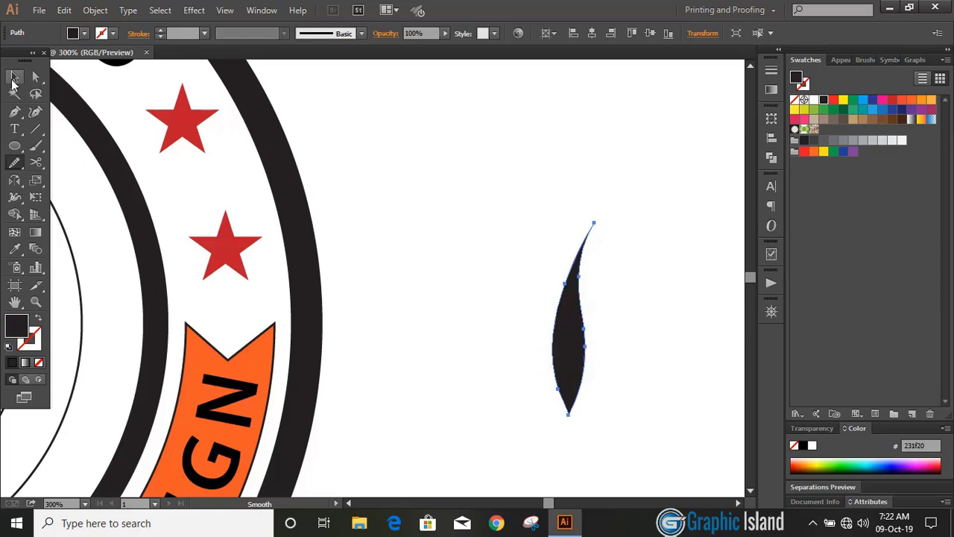
{"action": "left_click", "coordinate": [15, 76]}
{"action": "left_click", "coordinate": [457, 264]}
Step: Rotate the leaf about 48° so it tilts diagonally
{"action": "key", "text": "ctrl+minus"}
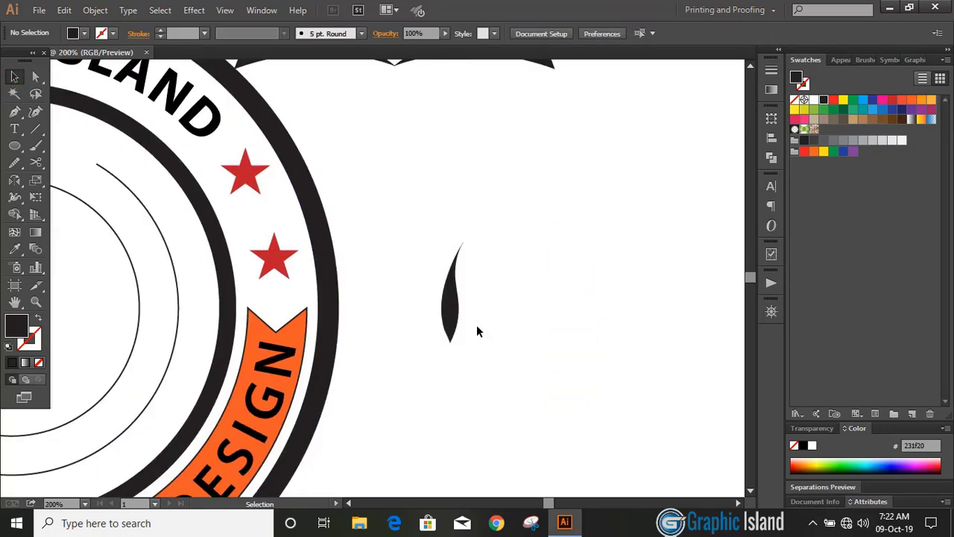
{"action": "left_click", "coordinate": [445, 313]}
{"action": "left_click_drag", "start_coordinate": [466, 348], "coordinate": [489, 313]}
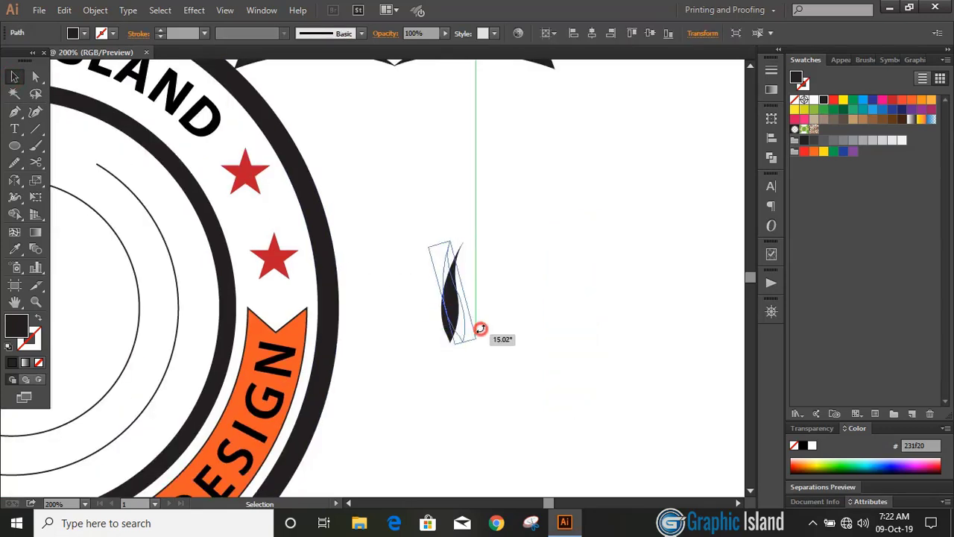
{"action": "left_click", "coordinate": [527, 257]}
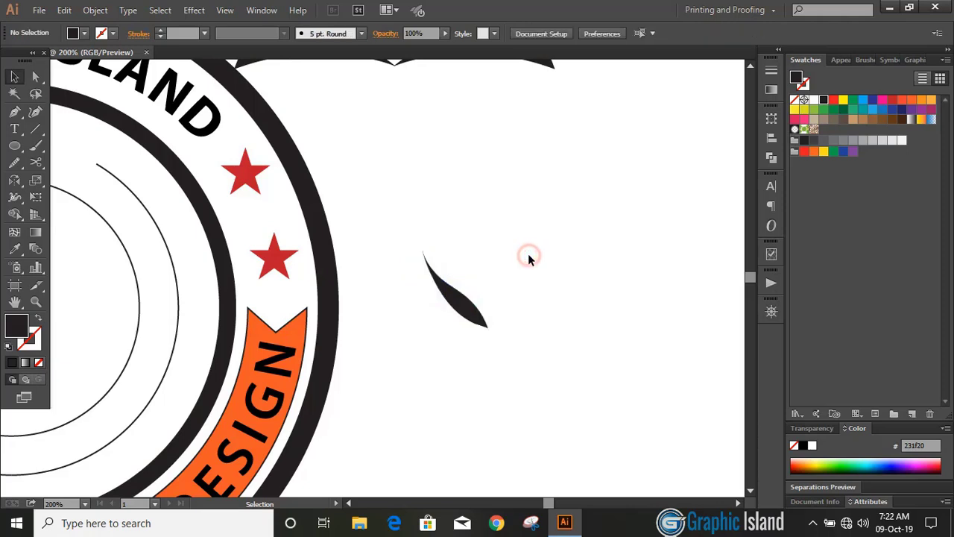
Step: Reflect a copy of the leaf across a vertical axis at its bottom tip
{"action": "left_click", "coordinate": [454, 299]}
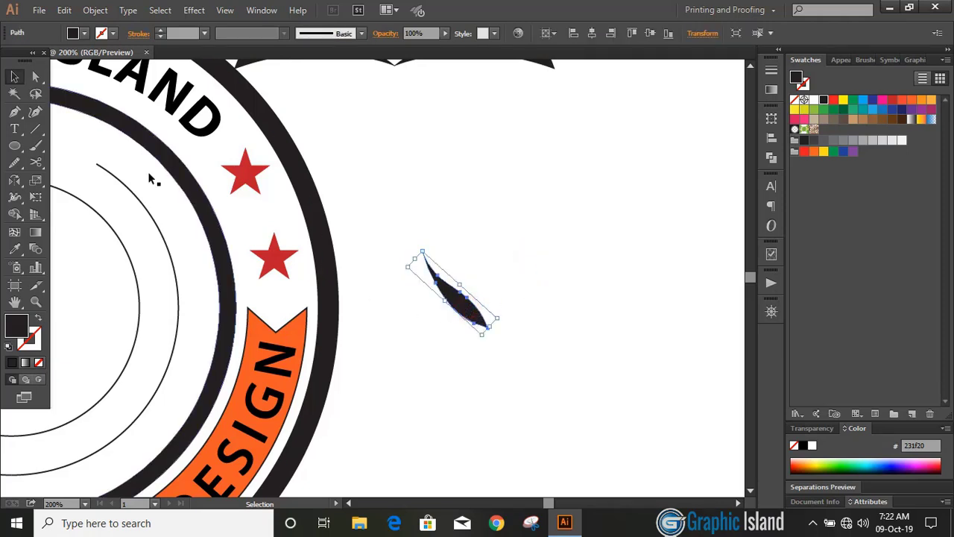
{"action": "left_click", "coordinate": [11, 182]}
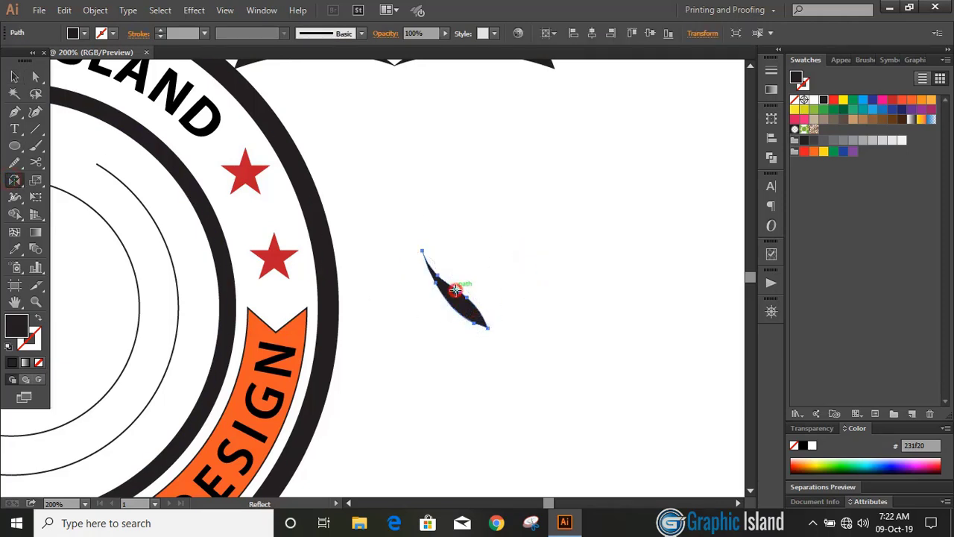
{"action": "left_click", "coordinate": [487, 326], "text": "alt"}
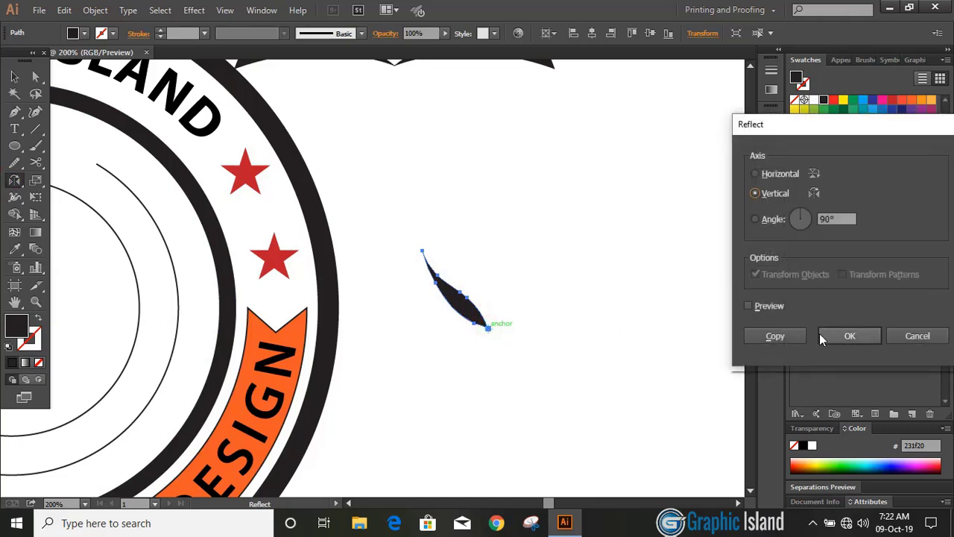
{"action": "left_click", "coordinate": [775, 336]}
{"action": "left_click", "coordinate": [14, 76]}
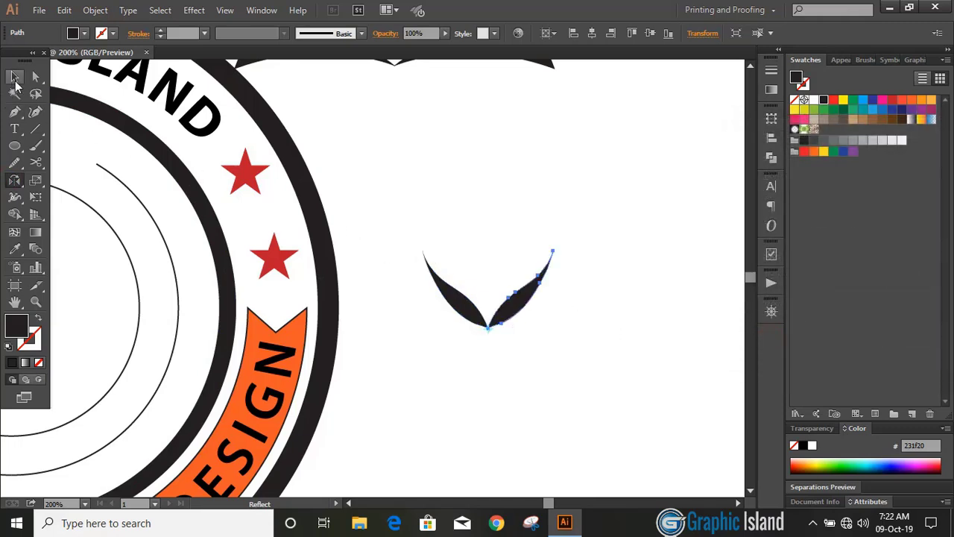
{"action": "left_click", "coordinate": [457, 169]}
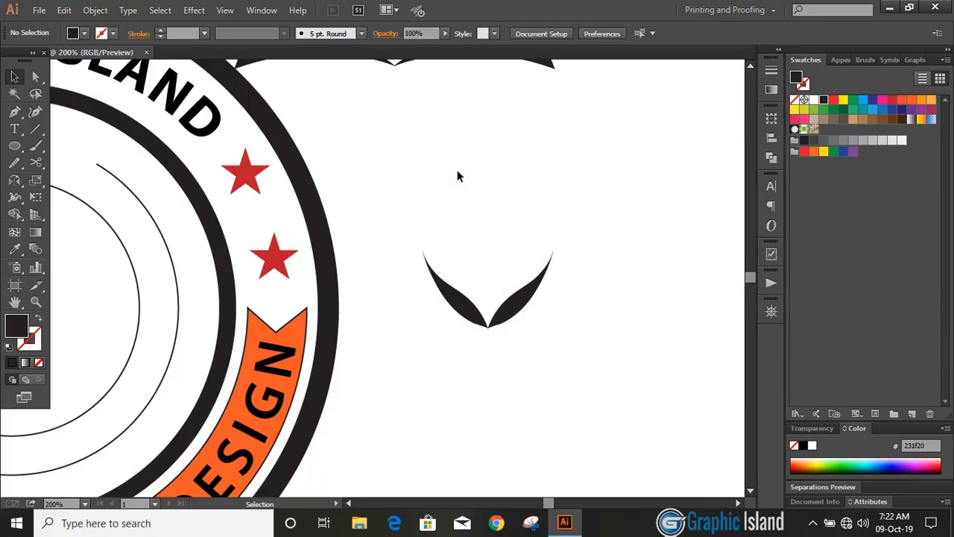
{"action": "key", "text": "ctrl+1"}
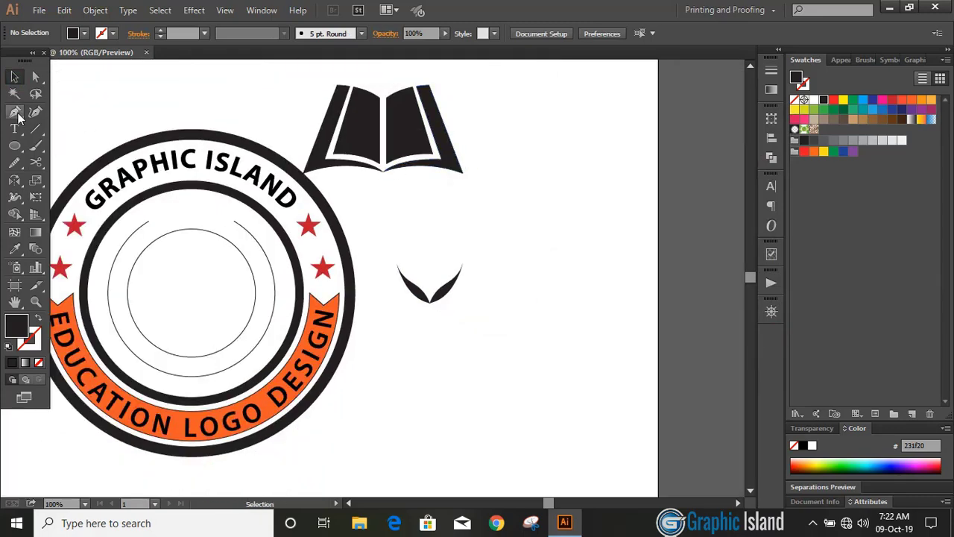
Step: Draw a straight vertical line down through the base of the two leaves
{"action": "left_click", "coordinate": [14, 111]}
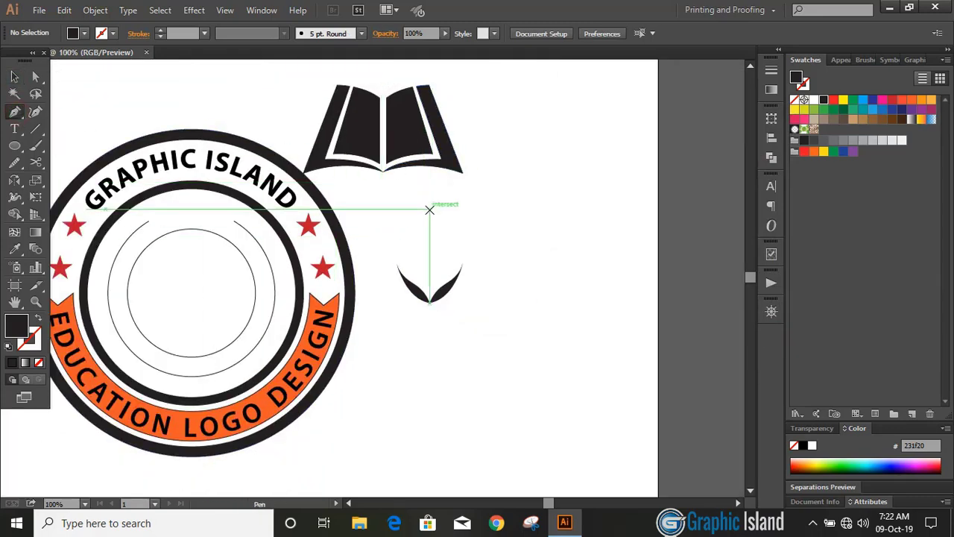
{"action": "left_click", "coordinate": [430, 211]}
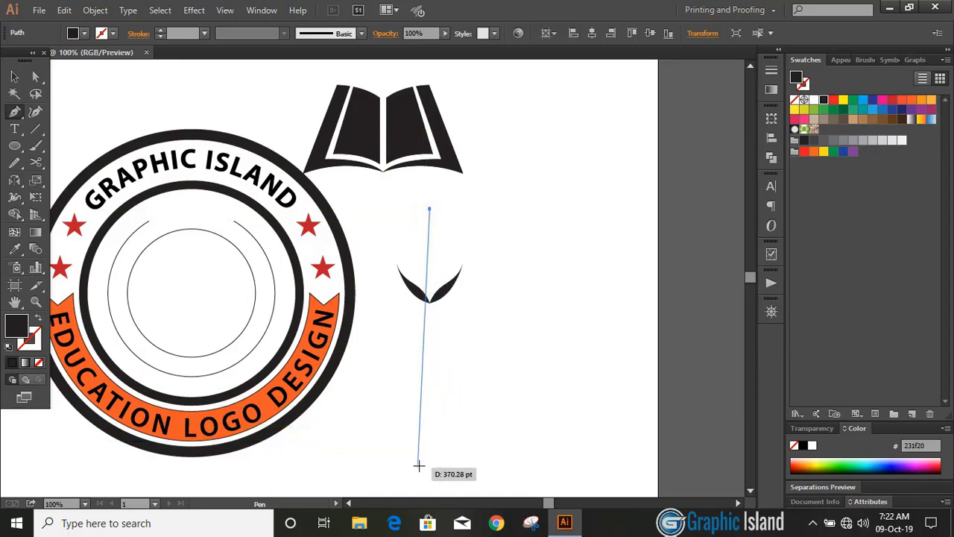
{"action": "scroll", "coordinate": [422, 455], "scroll_direction": "down", "scroll_amount": 3}
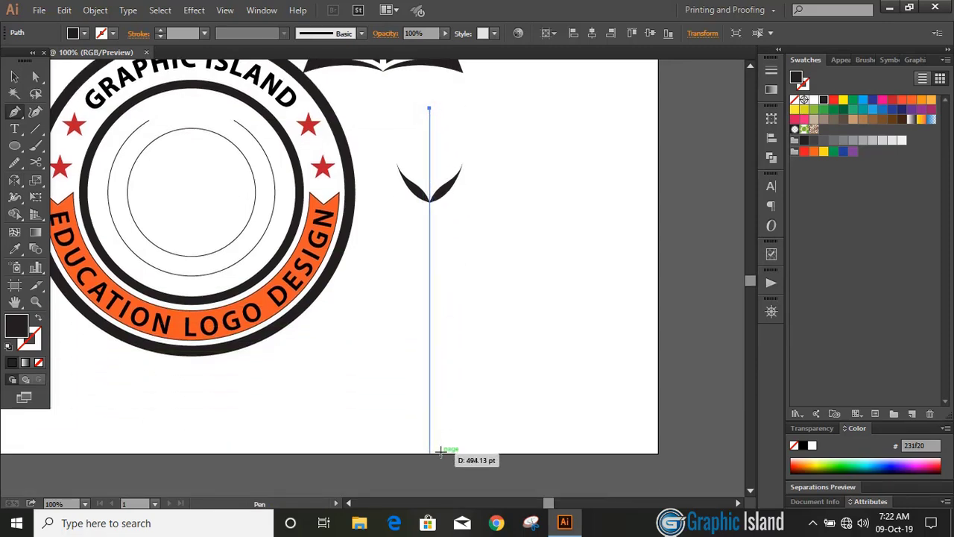
{"action": "left_click", "coordinate": [439, 450]}
{"action": "left_click", "coordinate": [14, 75]}
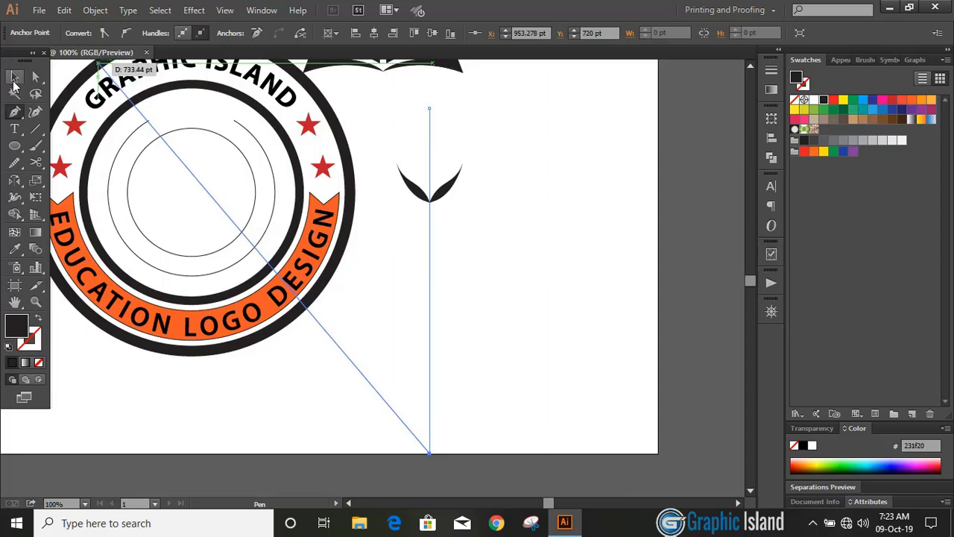
{"action": "left_click", "coordinate": [543, 220]}
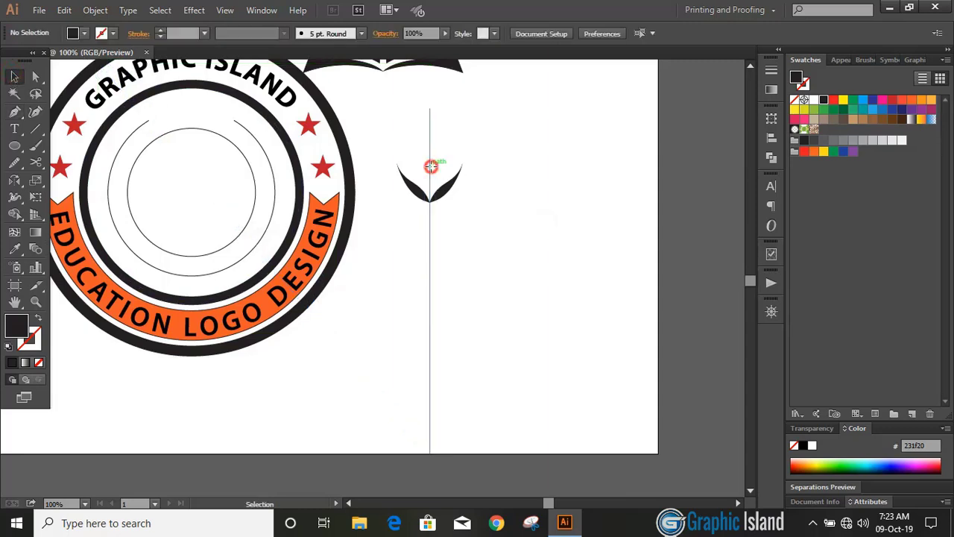
Step: Give the stem line a thicker black stroke and expand it into a filled shape
{"action": "left_click", "coordinate": [431, 165]}
{"action": "left_click", "coordinate": [160, 31]}
{"action": "left_click", "coordinate": [160, 31]}
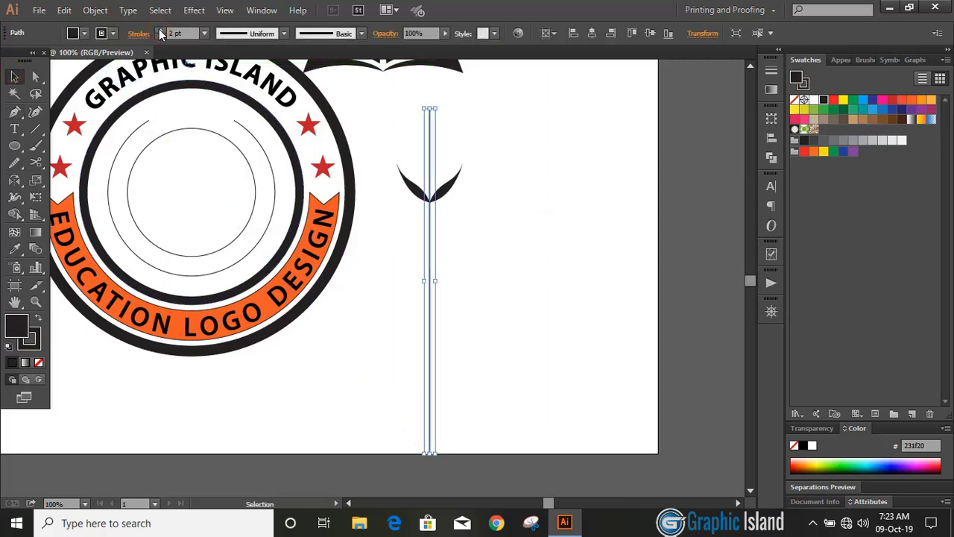
{"action": "left_click", "coordinate": [160, 30]}
{"action": "left_click", "coordinate": [95, 10]}
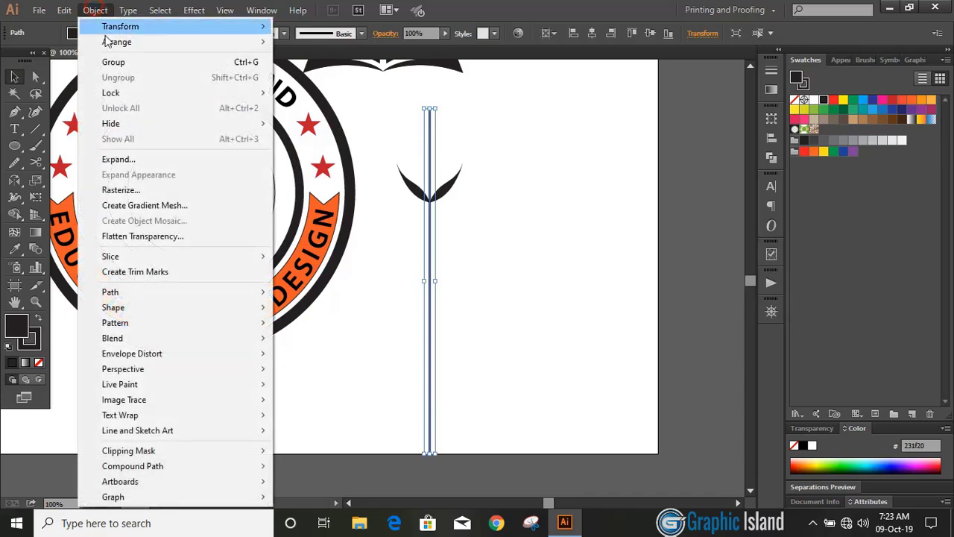
{"action": "left_click", "coordinate": [117, 156]}
{"action": "left_click", "coordinate": [440, 338]}
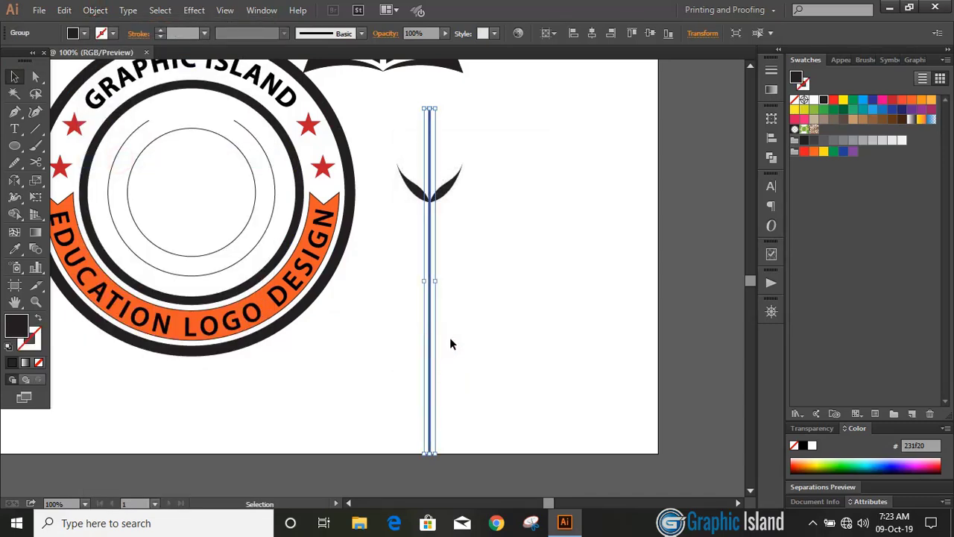
{"action": "left_click", "coordinate": [495, 266]}
Step: Unite the two leaves into one shape with Pathfinder
{"action": "key", "text": "ctrl+equal"}
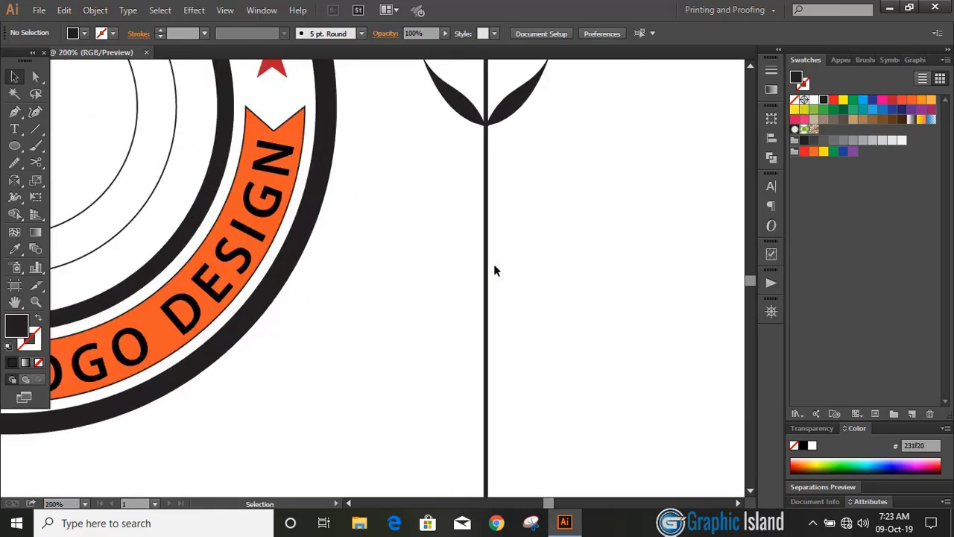
{"action": "scroll", "coordinate": [605, 203], "scroll_direction": "up", "scroll_amount": 3}
{"action": "left_click", "coordinate": [526, 171]}
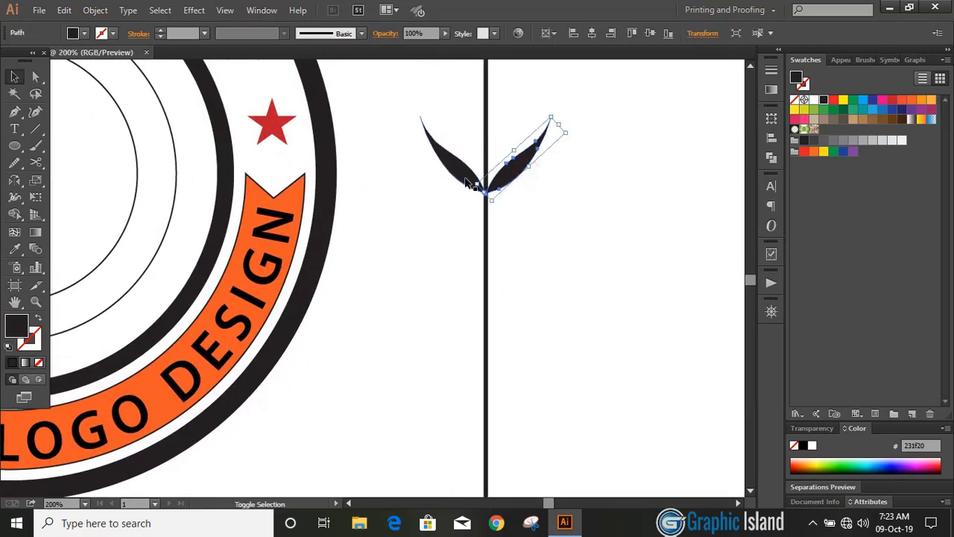
{"action": "left_click", "coordinate": [447, 157], "text": "shift"}
{"action": "left_click", "coordinate": [774, 158]}
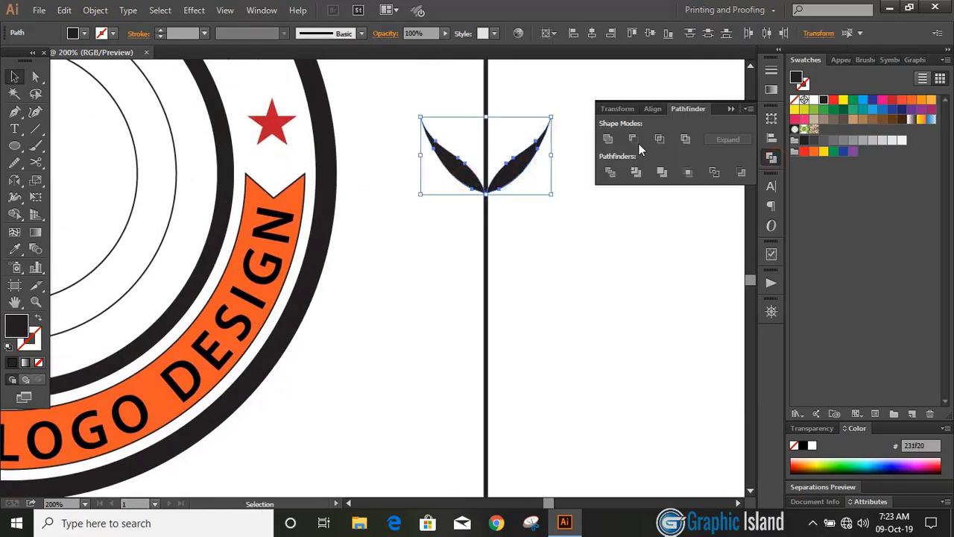
{"action": "left_click", "coordinate": [610, 142]}
{"action": "left_click", "coordinate": [730, 109]}
{"action": "left_click", "coordinate": [587, 177]}
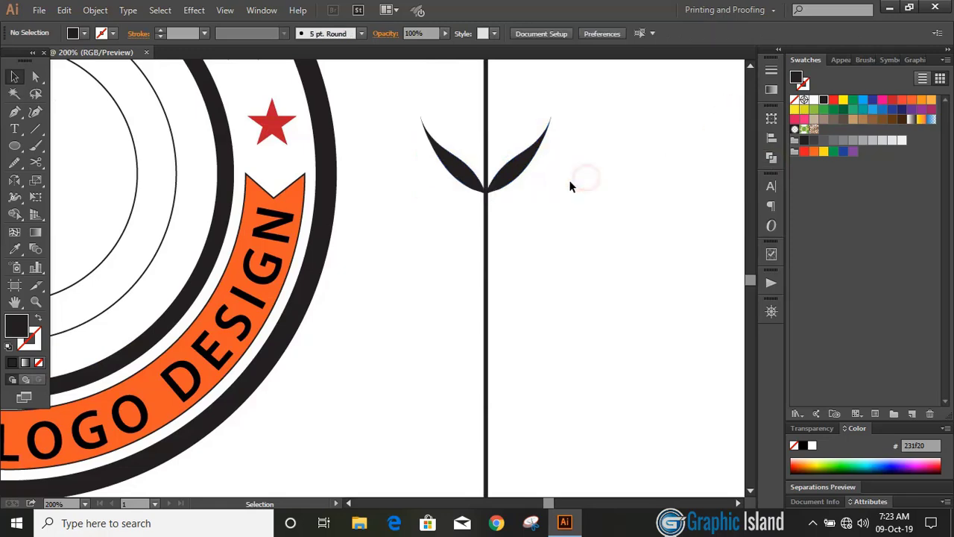
Step: Copy the leaf pair down the stem and repeat with Ctrl+D three times
{"action": "left_click_drag", "start_coordinate": [525, 170], "coordinate": [511, 210]}
{"action": "key", "text": "ctrl+d"}
{"action": "key", "text": "ctrl+d"}
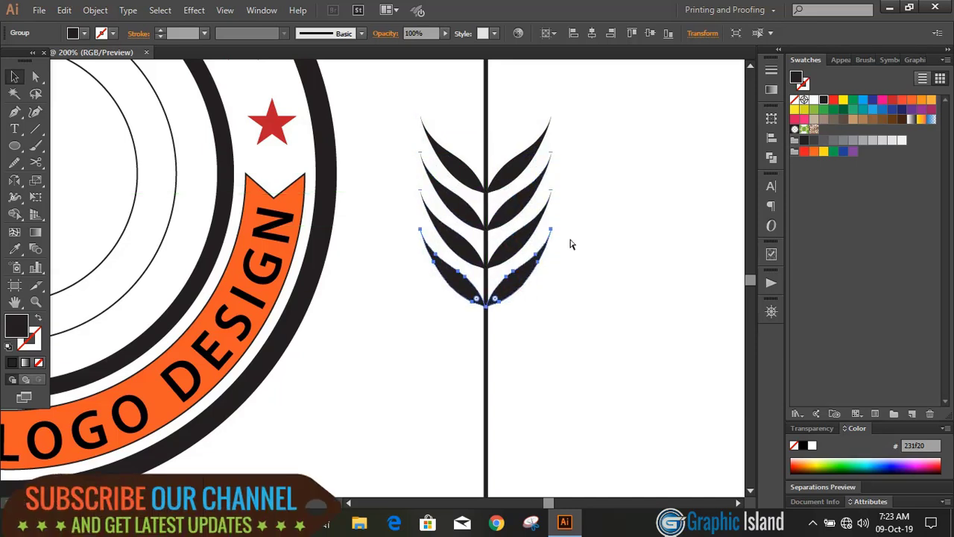
{"action": "key", "text": "ctrl+d"}
{"action": "key", "text": "ctrl+d"}
{"action": "key", "text": "ctrl+d"}
{"action": "key", "text": "ctrl+d"}
{"action": "scroll", "coordinate": [609, 248], "scroll_direction": "down", "scroll_amount": 3}
{"action": "scroll", "coordinate": [610, 248], "scroll_direction": "down", "scroll_amount": 2}
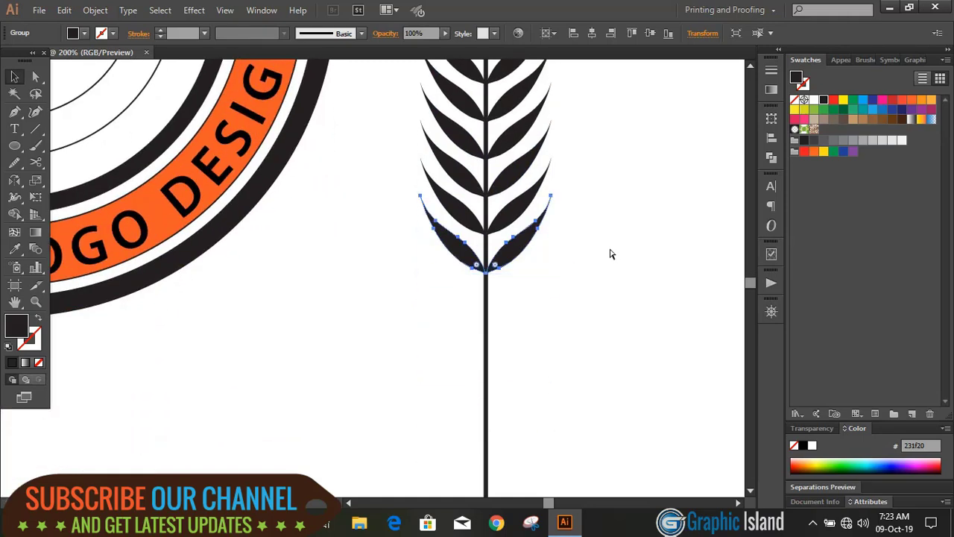
{"action": "key", "text": "ctrl+d"}
{"action": "key", "text": "ctrl+d"}
{"action": "key", "text": "ctrl+d"}
{"action": "key", "text": "ctrl+d"}
{"action": "key", "text": "ctrl+d"}
{"action": "key", "text": "ctrl+d"}
{"action": "scroll", "coordinate": [609, 252], "scroll_direction": "down", "scroll_amount": 4}
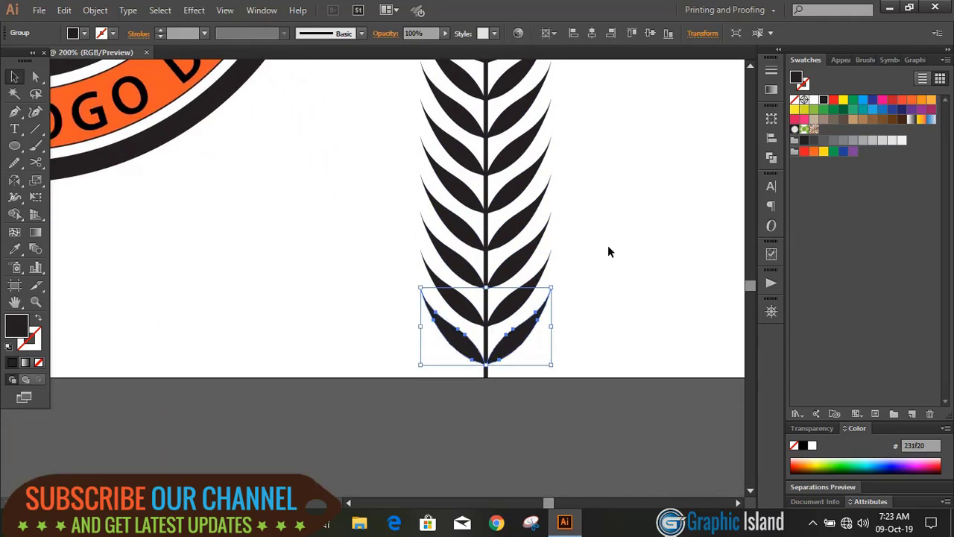
{"action": "scroll", "coordinate": [607, 251], "scroll_direction": "up", "scroll_amount": 3}
{"action": "scroll", "coordinate": [607, 252], "scroll_direction": "up", "scroll_amount": 4}
{"action": "scroll", "coordinate": [607, 251], "scroll_direction": "up", "scroll_amount": 3}
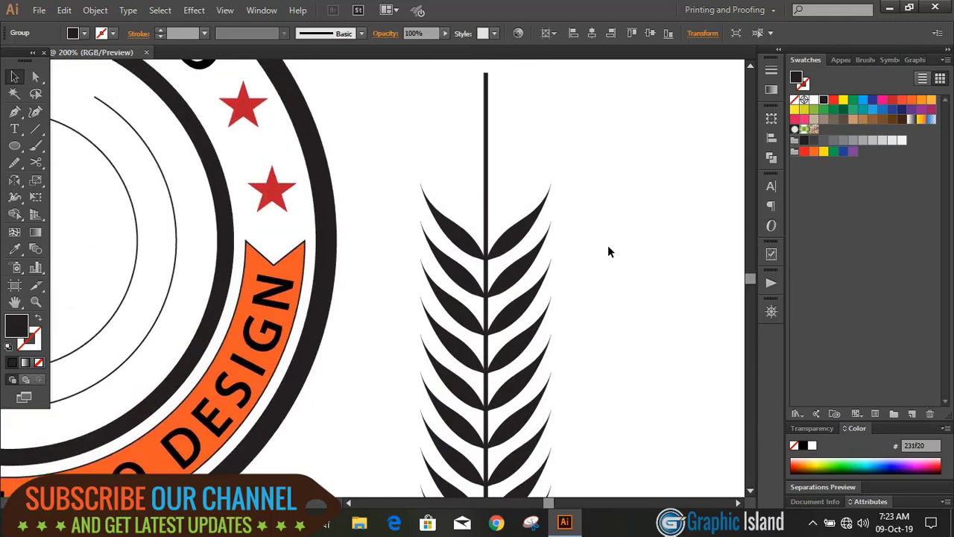
{"action": "left_click", "coordinate": [14, 76]}
Step: Shorten the stem so it starts at the top leaves
{"action": "left_click", "coordinate": [341, 96]}
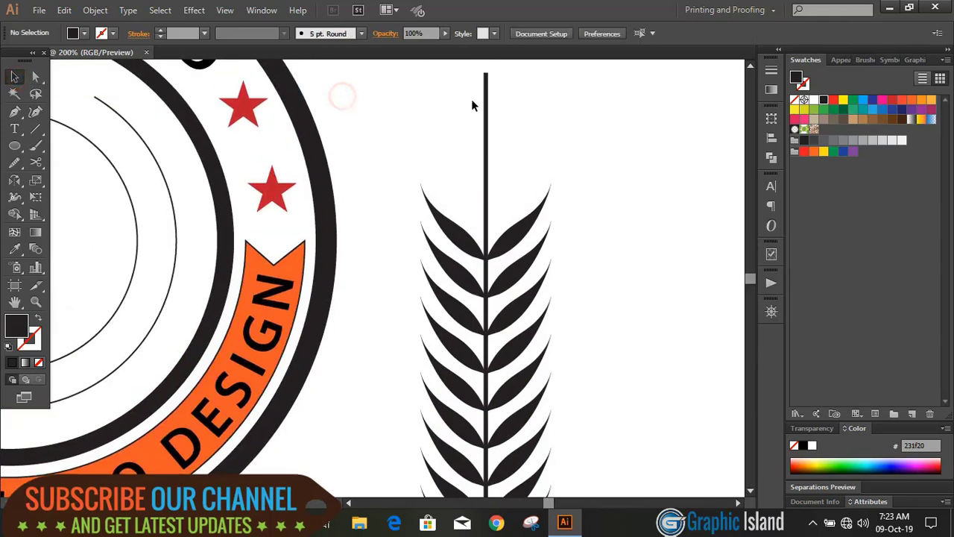
{"action": "left_click", "coordinate": [485, 121]}
{"action": "left_click_drag", "start_coordinate": [485, 72], "coordinate": [482, 223]}
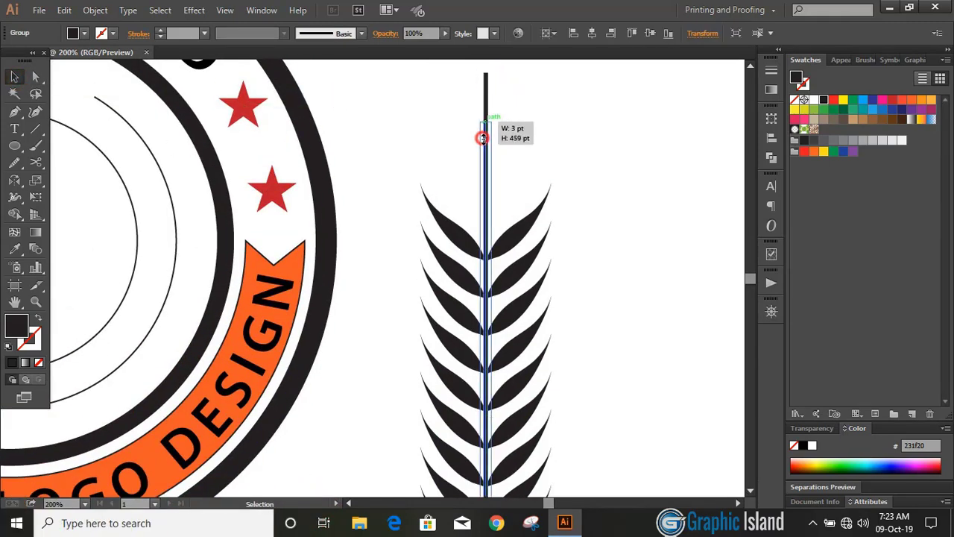
{"action": "left_click", "coordinate": [524, 162]}
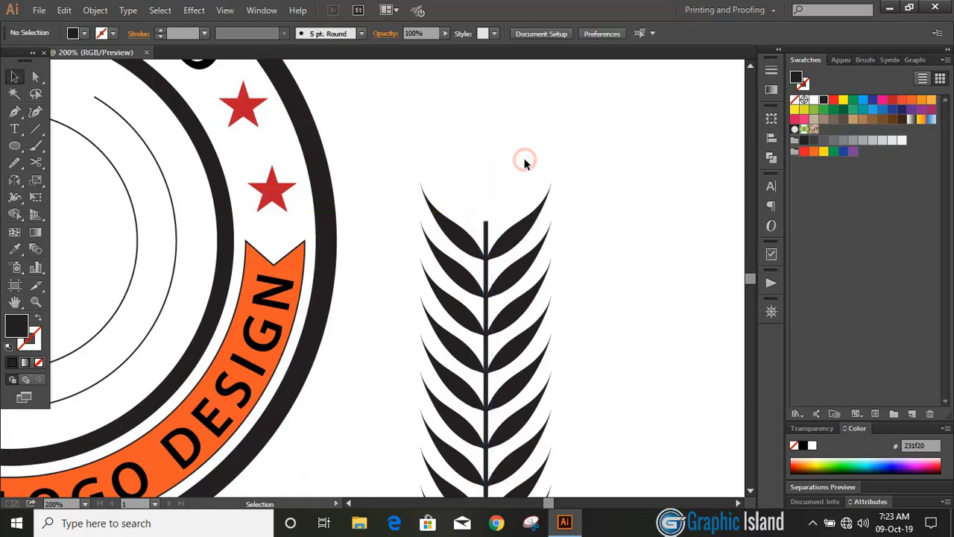
Step: Draw a narrow ellipse above the stem with pointed top and bottom corners
{"action": "left_click", "coordinate": [15, 147]}
{"action": "left_click_drag", "start_coordinate": [486, 127], "coordinate": [496, 212]}
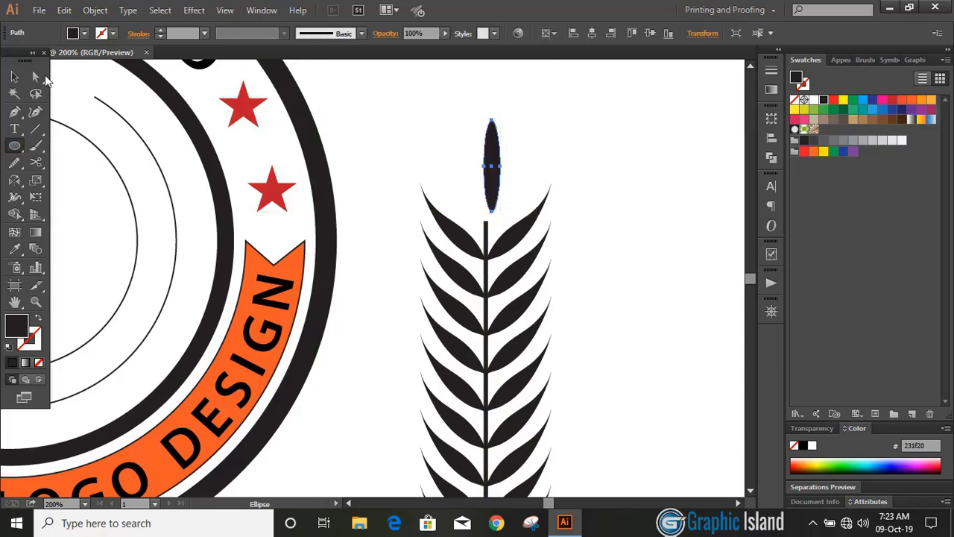
{"action": "left_click", "coordinate": [36, 76]}
{"action": "left_click", "coordinate": [491, 120]}
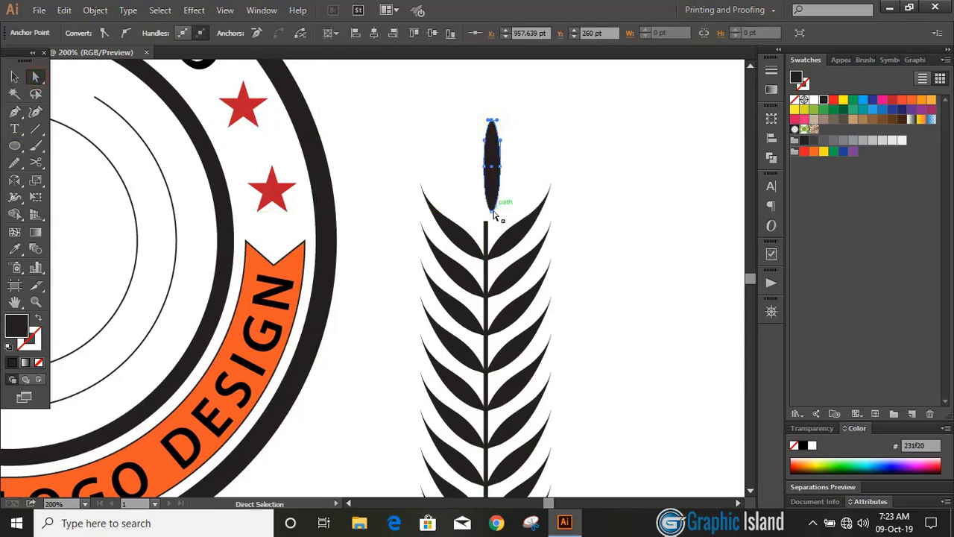
{"action": "left_click", "coordinate": [490, 211], "text": "shift"}
{"action": "left_click", "coordinate": [105, 33]}
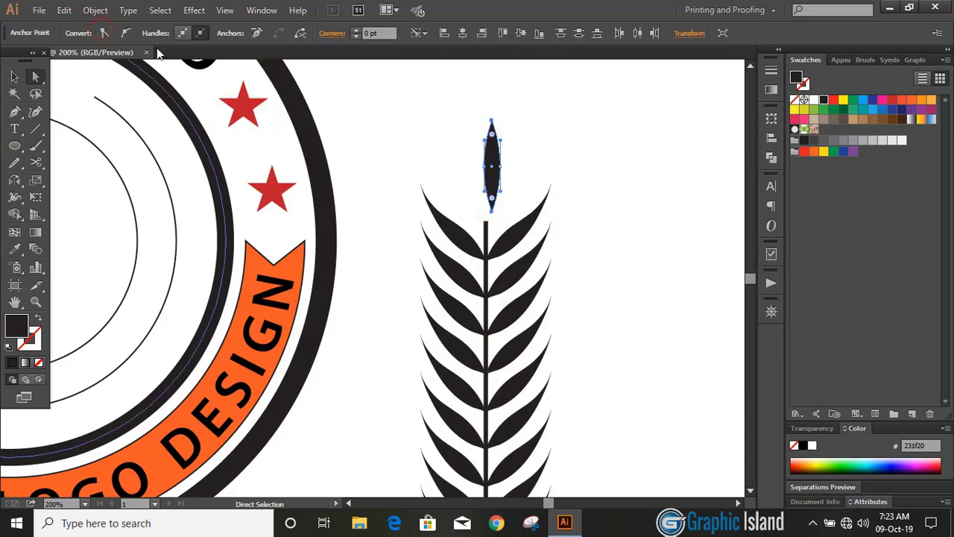
{"action": "key", "text": "v"}
Step: Shorten the pointed leaf from its top and move it onto the stem's tip
{"action": "left_click_drag", "start_coordinate": [492, 119], "coordinate": [491, 135]}
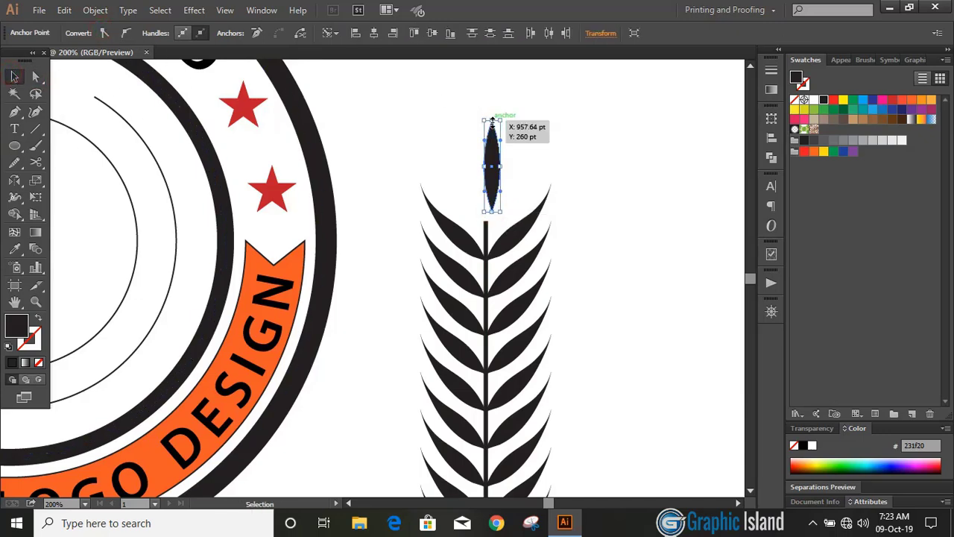
{"action": "left_click", "coordinate": [541, 142]}
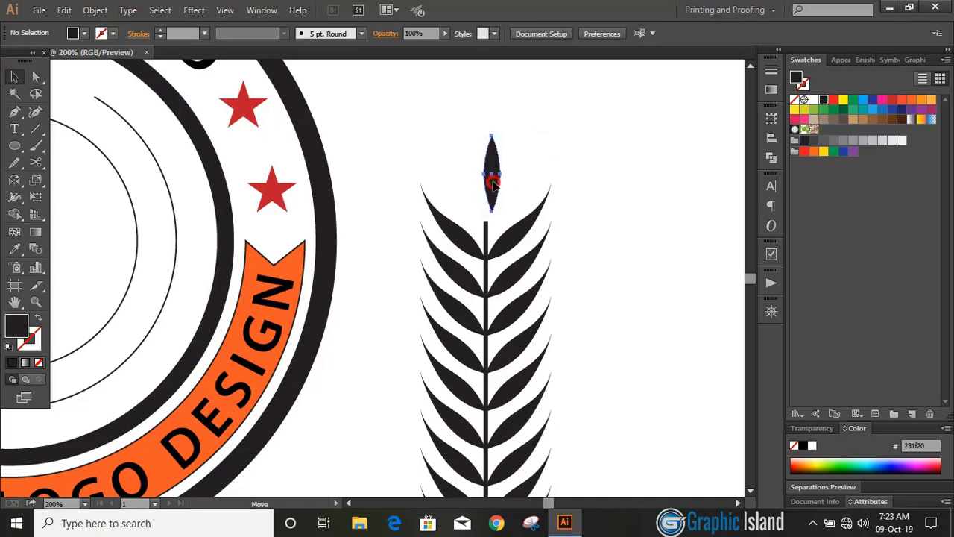
{"action": "mouse_move", "coordinate": [491, 172]}
{"action": "left_mouse_down"}
{"action": "mouse_move", "coordinate": [485, 196]}
{"action": "mouse_move", "coordinate": [501, 198]}
{"action": "left_mouse_up"}
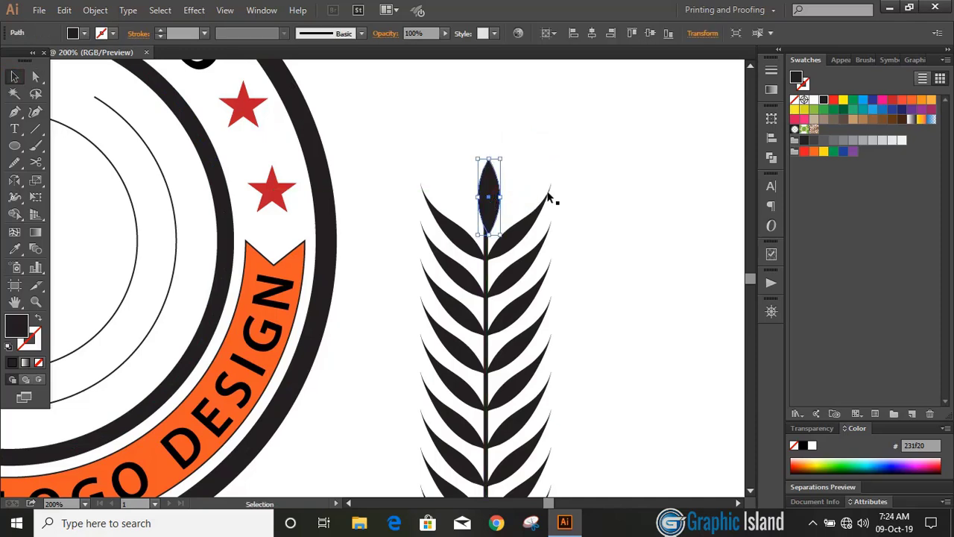
{"action": "left_click", "coordinate": [548, 167]}
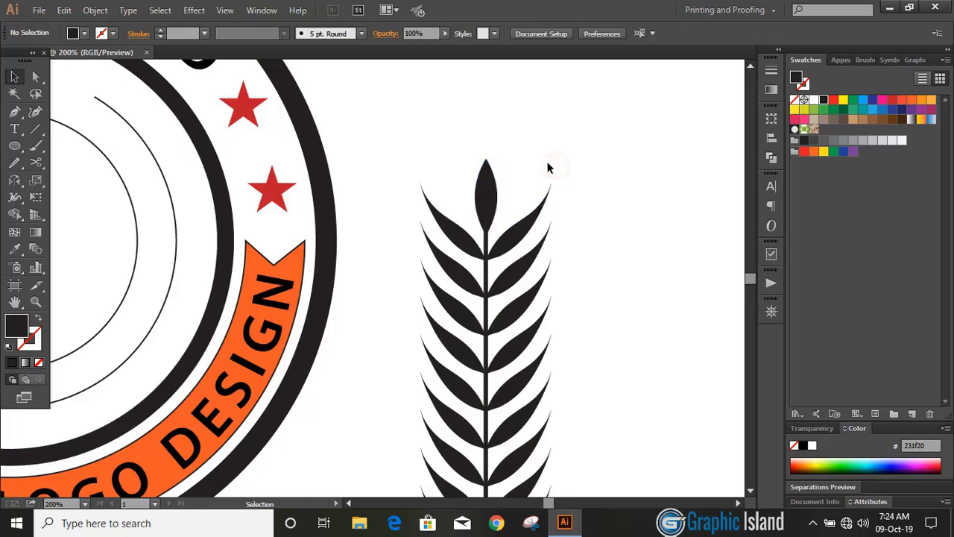
Step: Draw a straight vertical line rising from the top leaf's tip
{"action": "left_click", "coordinate": [14, 111]}
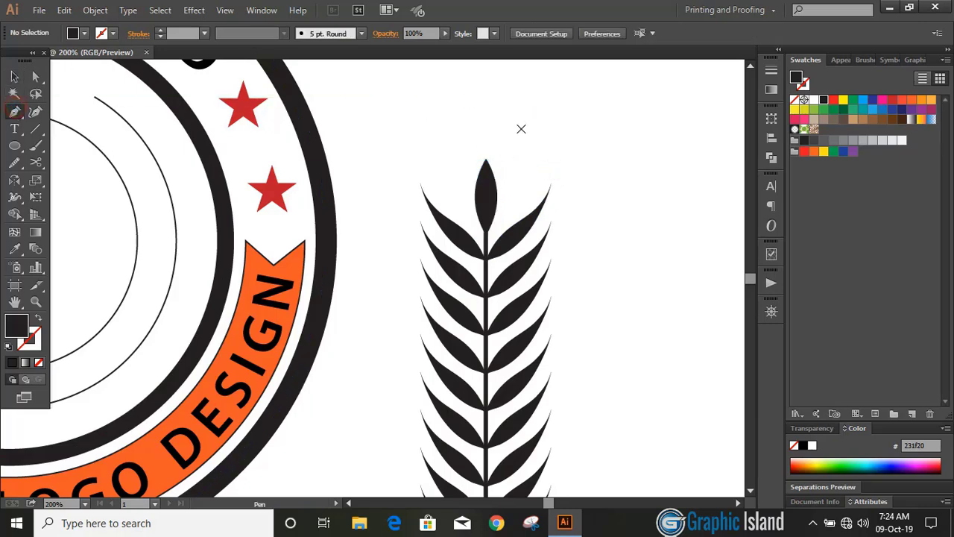
{"action": "left_click", "coordinate": [485, 192]}
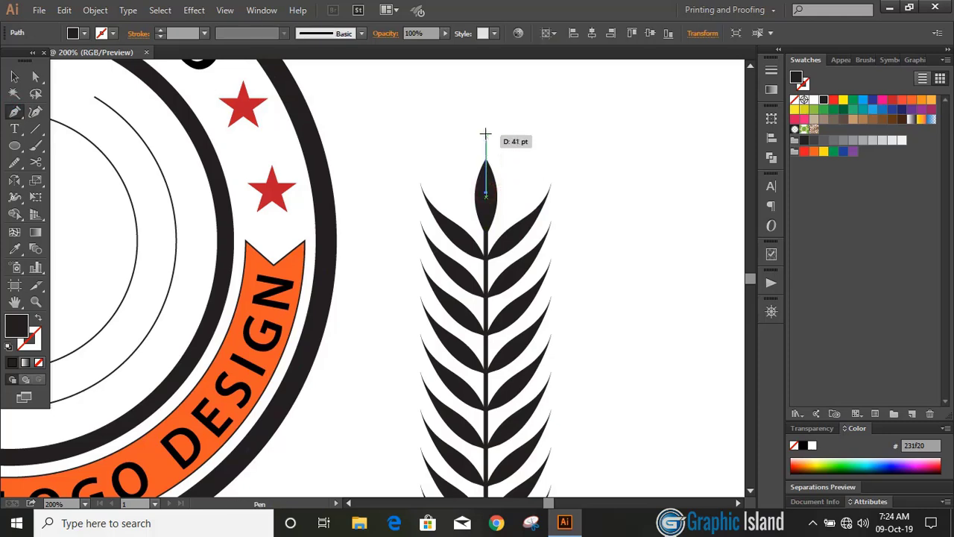
{"action": "left_click", "coordinate": [485, 107]}
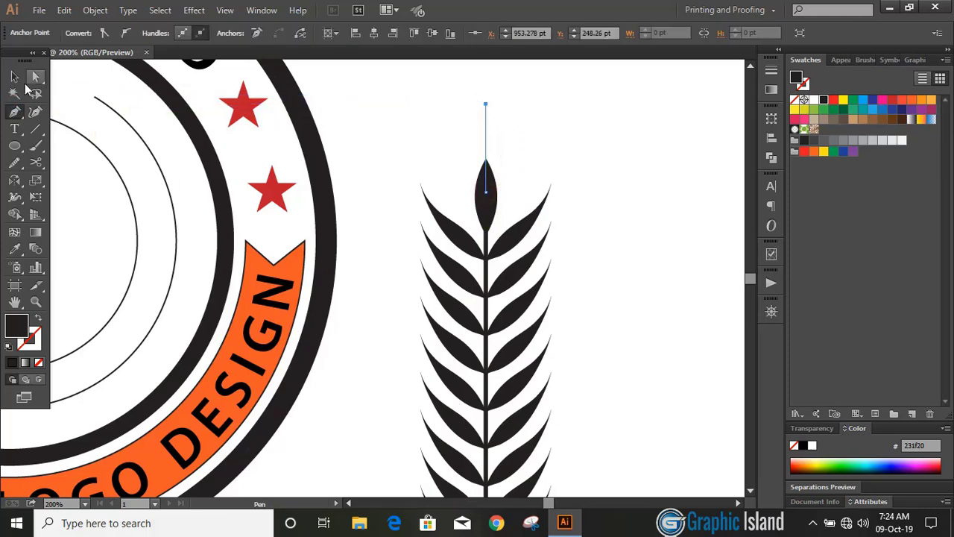
{"action": "left_click", "coordinate": [13, 76]}
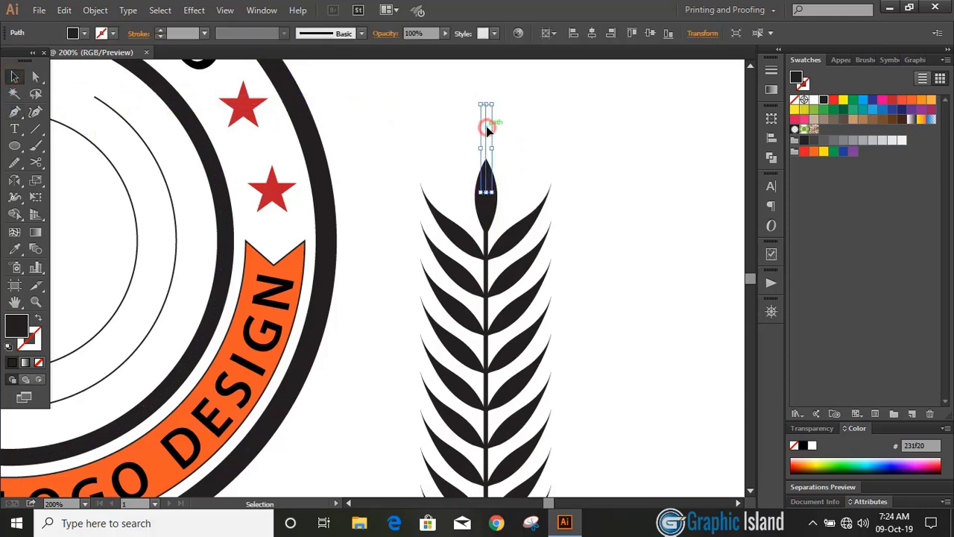
{"action": "key", "text": "ctrl+plus"}
{"action": "scroll", "coordinate": [482, 132], "scroll_direction": "up", "scroll_amount": 3}
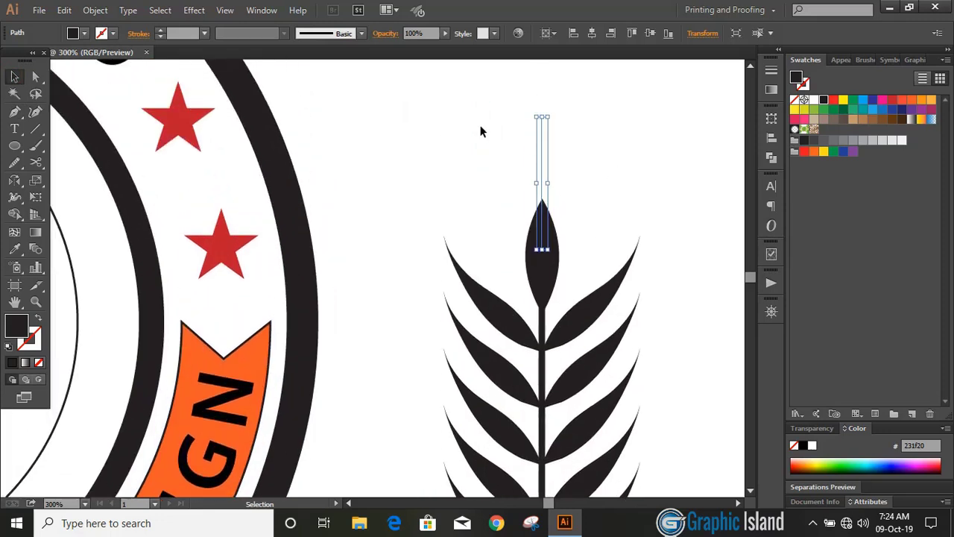
{"action": "left_click", "coordinate": [481, 129]}
Step: Give the line a 4 pt black stroke with a tapered width profile
{"action": "left_click", "coordinate": [544, 179]}
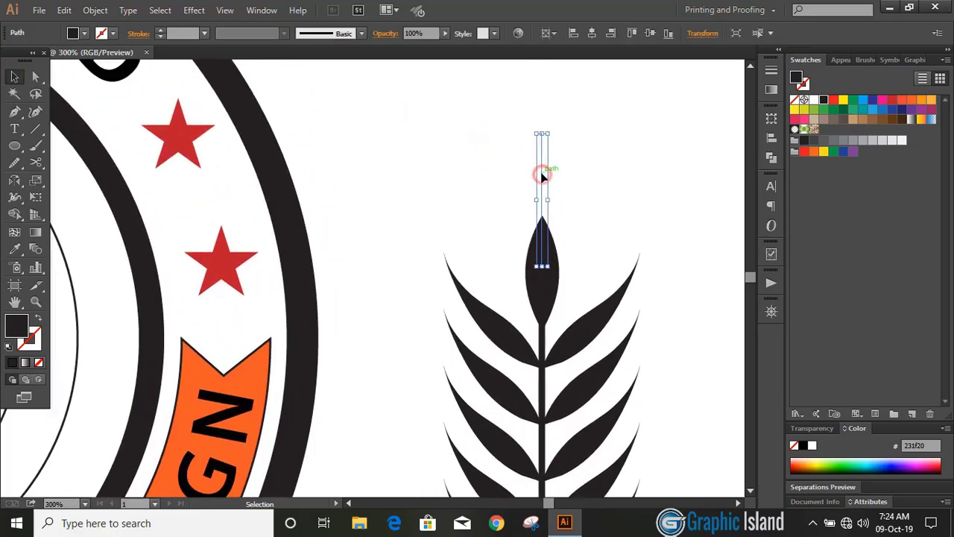
{"action": "left_click", "coordinate": [162, 31]}
{"action": "left_click", "coordinate": [162, 31]}
{"action": "left_click", "coordinate": [162, 32]}
{"action": "left_click", "coordinate": [162, 32]}
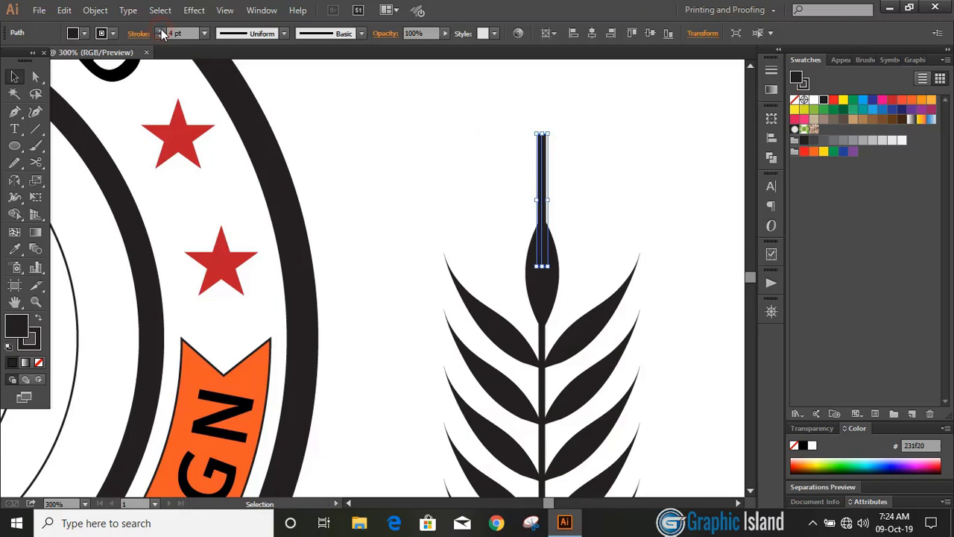
{"action": "left_click", "coordinate": [282, 34]}
{"action": "left_click", "coordinate": [256, 149]}
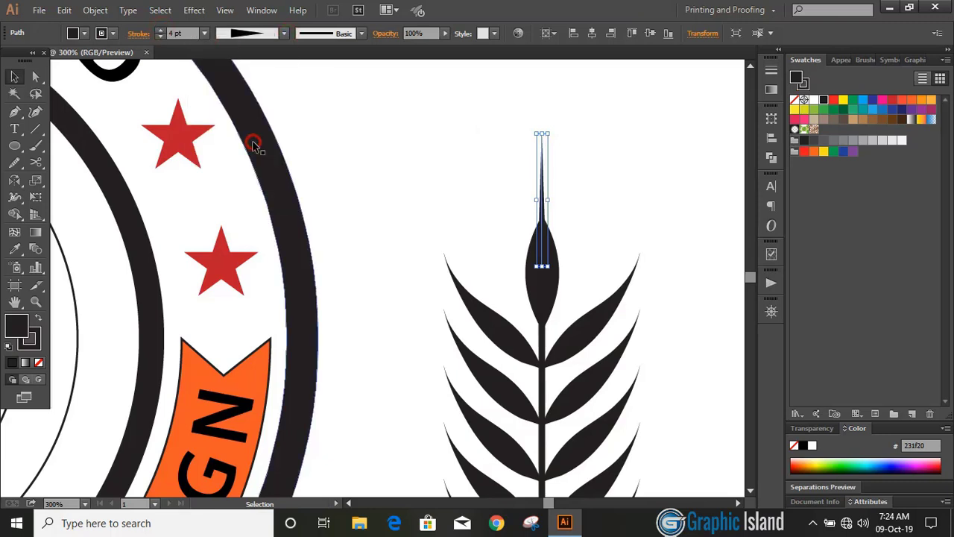
{"action": "left_click", "coordinate": [437, 193]}
{"action": "left_click", "coordinate": [543, 191]}
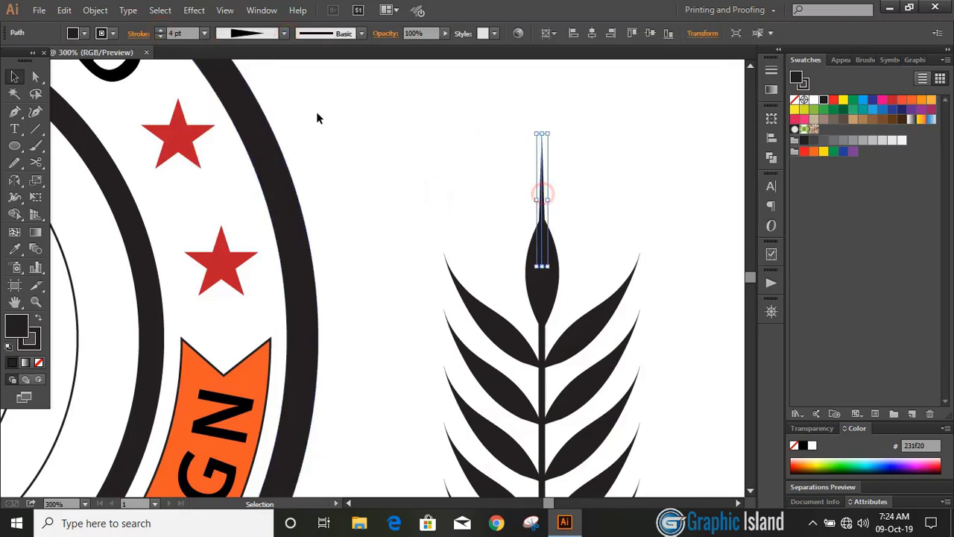
{"action": "left_click", "coordinate": [379, 166]}
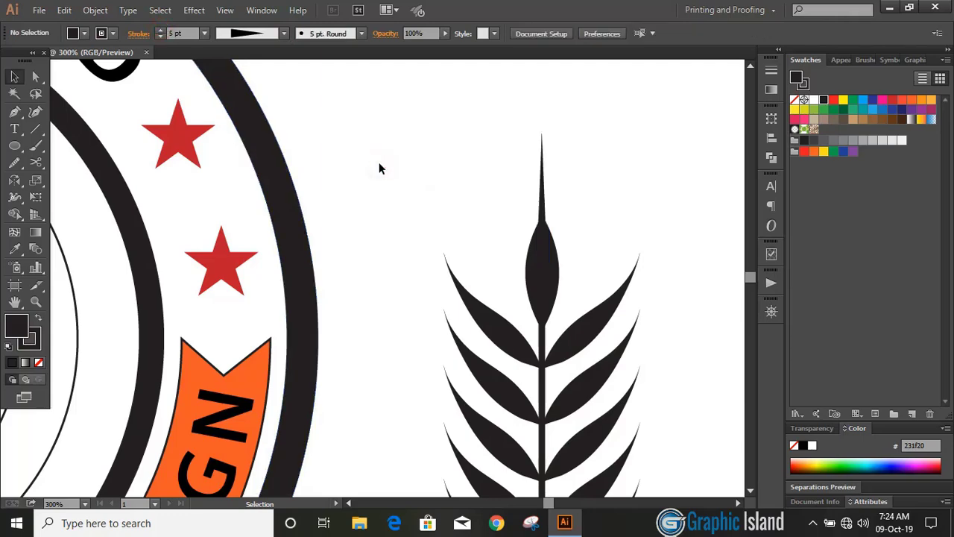
Step: Expand the tapered spike's appearance into a filled shape
{"action": "left_click", "coordinate": [545, 196]}
{"action": "left_click", "coordinate": [95, 9]}
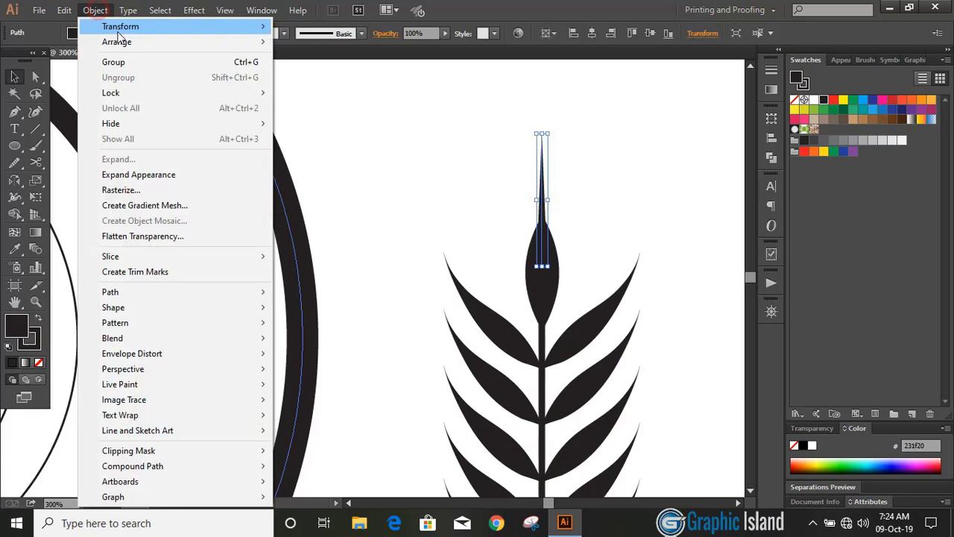
{"action": "left_click", "coordinate": [152, 176]}
{"action": "left_click", "coordinate": [496, 205]}
Step: Unite the spike and the top leaf into one shape with Pathfinder
{"action": "left_click", "coordinate": [543, 197]}
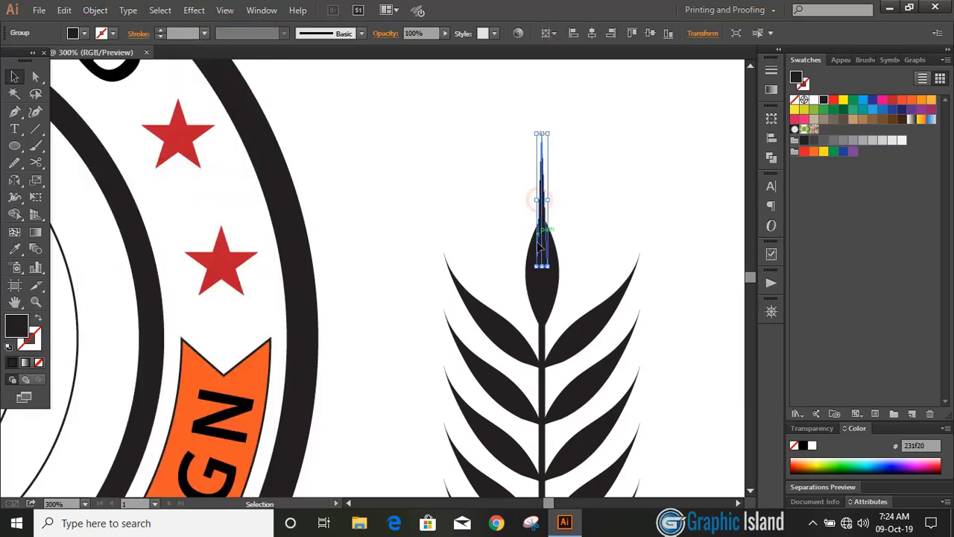
{"action": "left_click", "coordinate": [543, 280], "text": "shift"}
{"action": "left_click", "coordinate": [765, 164]}
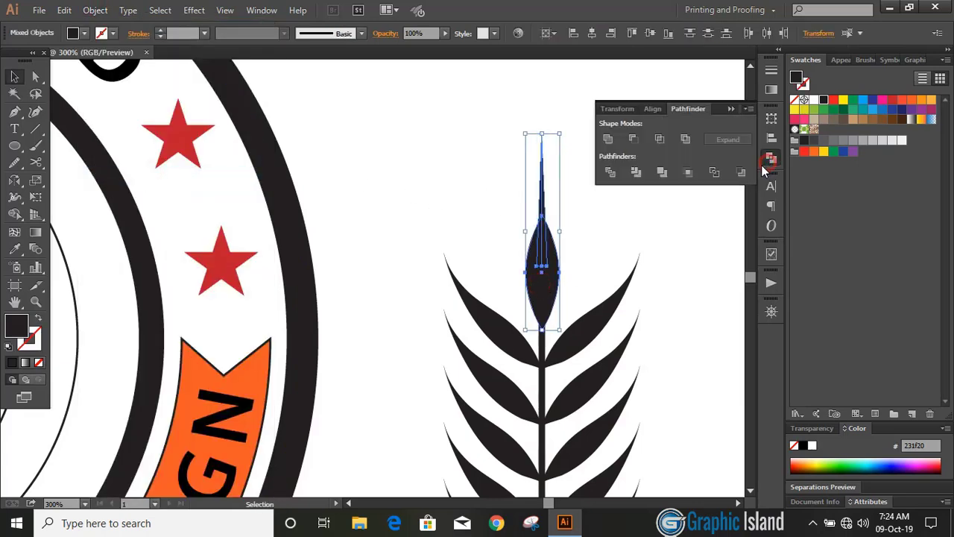
{"action": "left_click", "coordinate": [608, 139]}
{"action": "left_click", "coordinate": [730, 109]}
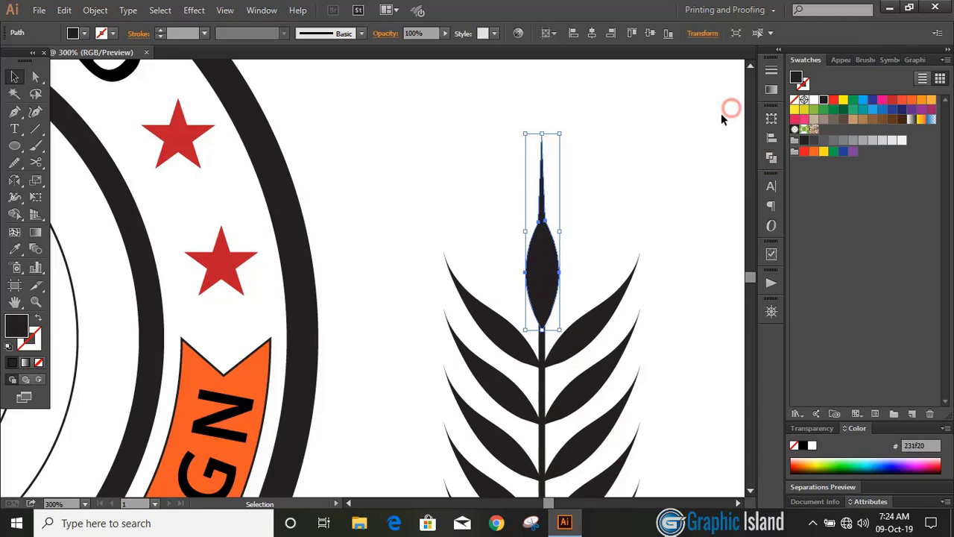
{"action": "left_click", "coordinate": [653, 188]}
{"action": "key", "text": "ctrl+minus"}
{"action": "key", "text": "ctrl+minus"}
{"action": "key", "text": "ctrl+minus"}
Step: Unite the wheat pieces into one shape, then narrow and shorten the stalk slightly
{"action": "left_click_drag", "start_coordinate": [451, 426], "coordinate": [385, 203]}
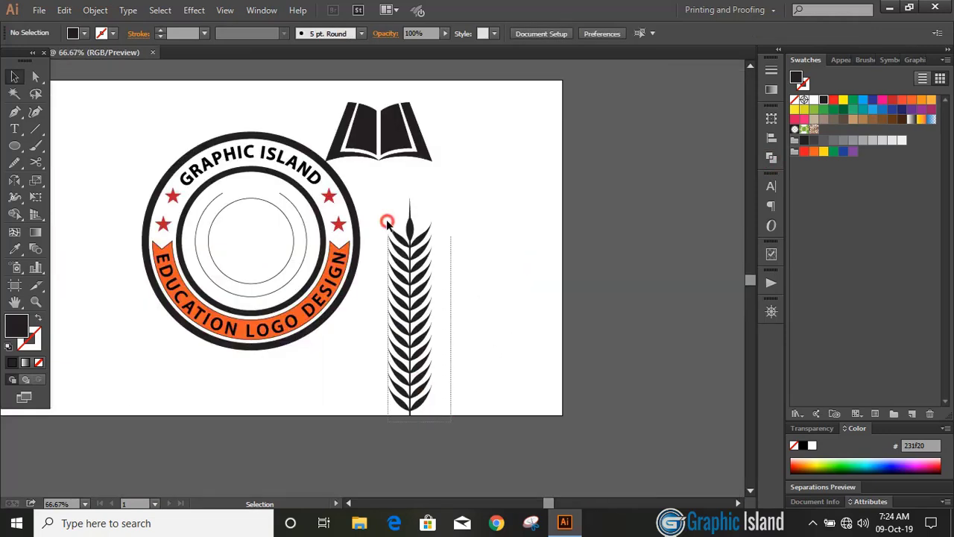
{"action": "left_click", "coordinate": [772, 157]}
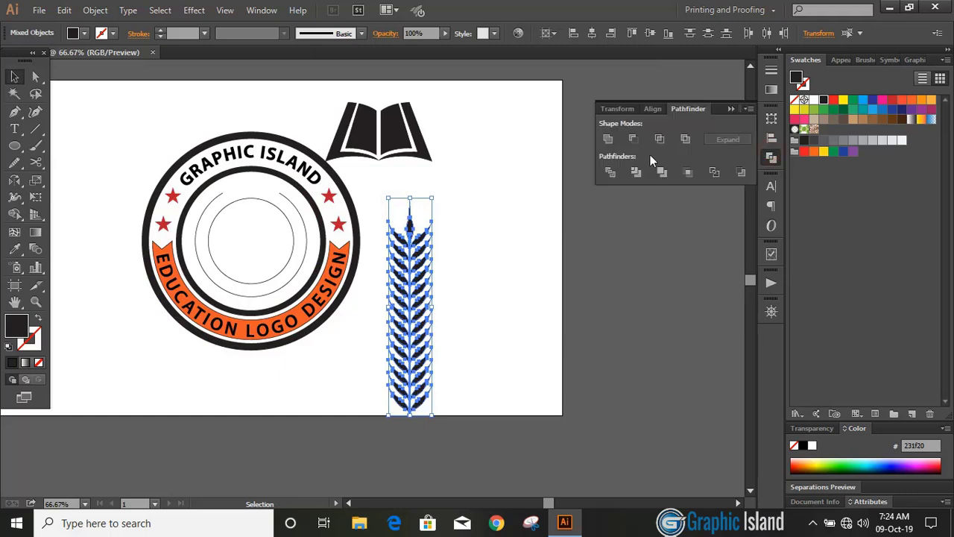
{"action": "left_click", "coordinate": [608, 139]}
{"action": "left_click", "coordinate": [731, 110]}
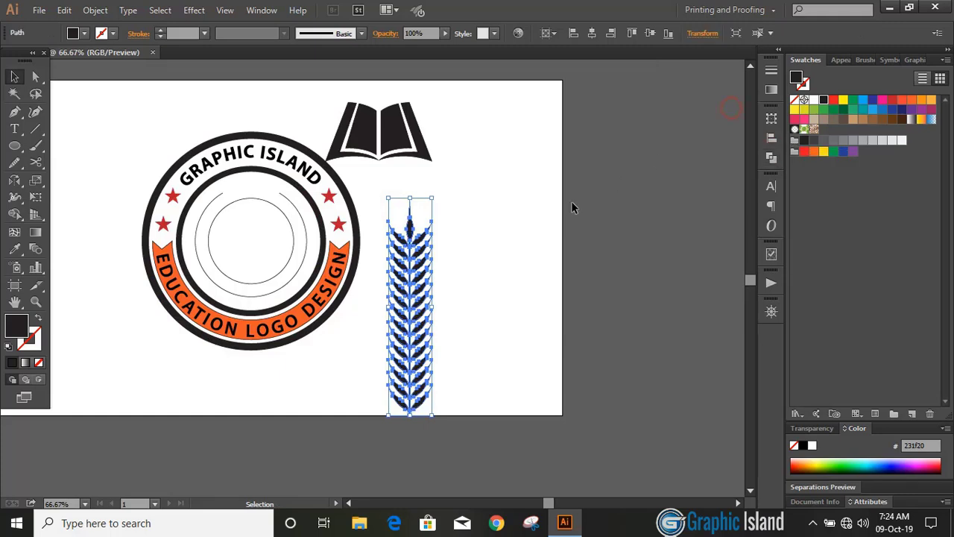
{"action": "left_click_drag", "start_coordinate": [434, 306], "coordinate": [428, 307]}
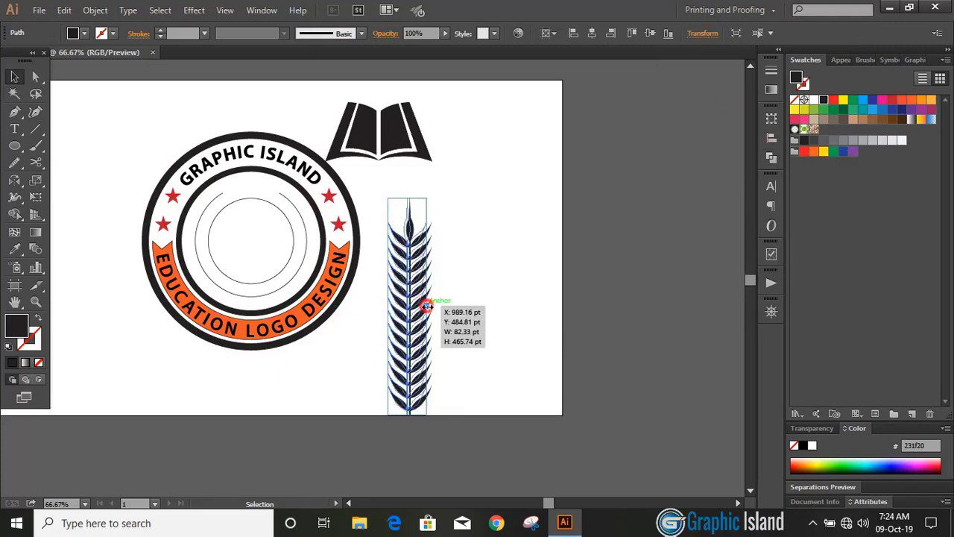
{"action": "left_click_drag", "start_coordinate": [424, 203], "coordinate": [422, 240]}
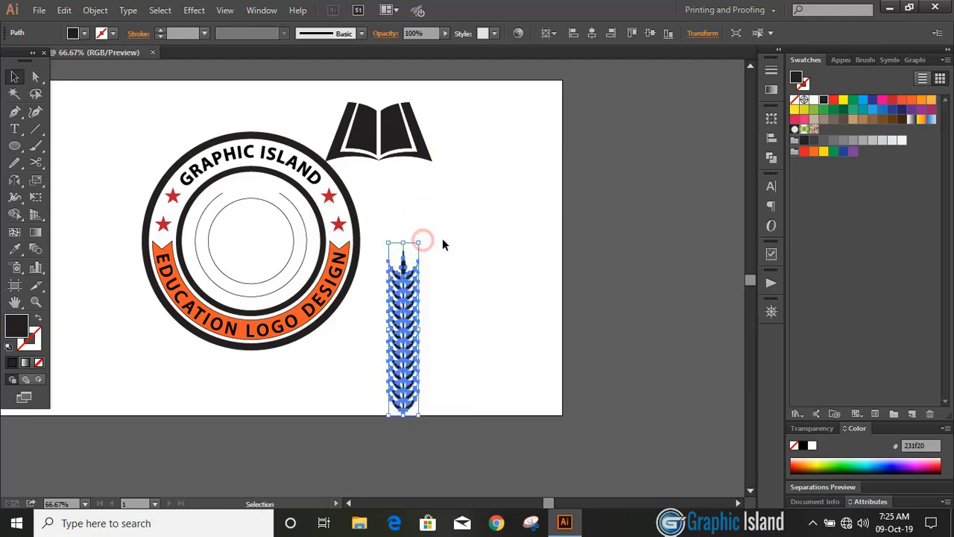
{"action": "left_click", "coordinate": [479, 244]}
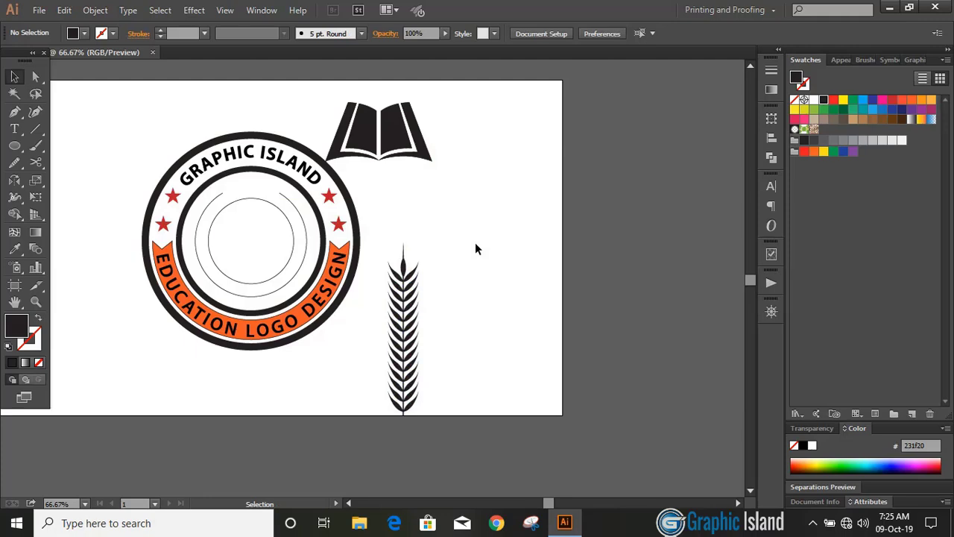
Step: Add the wheat stalk to the Brushes panel as a new Art Brush
{"action": "key", "text": "ctrl+plus"}
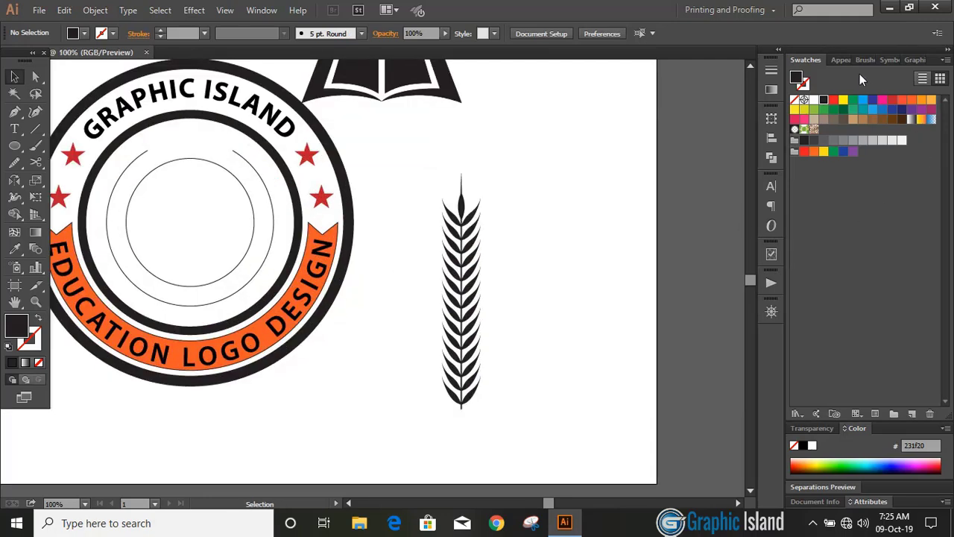
{"action": "left_click", "coordinate": [863, 59]}
{"action": "mouse_move", "coordinate": [459, 295]}
{"action": "left_mouse_down"}
{"action": "mouse_move", "coordinate": [806, 310]}
{"action": "mouse_move", "coordinate": [867, 282]}
{"action": "left_mouse_up"}
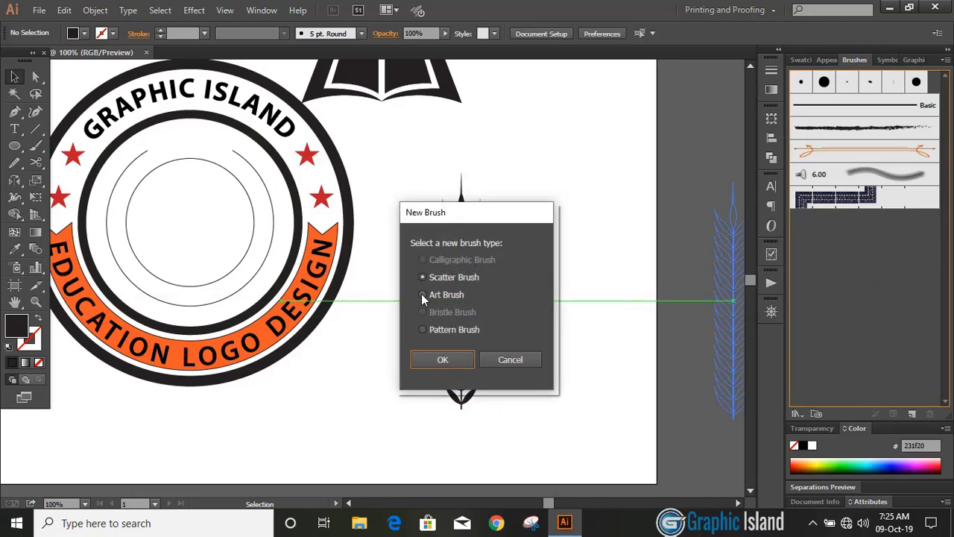
{"action": "left_click", "coordinate": [442, 359]}
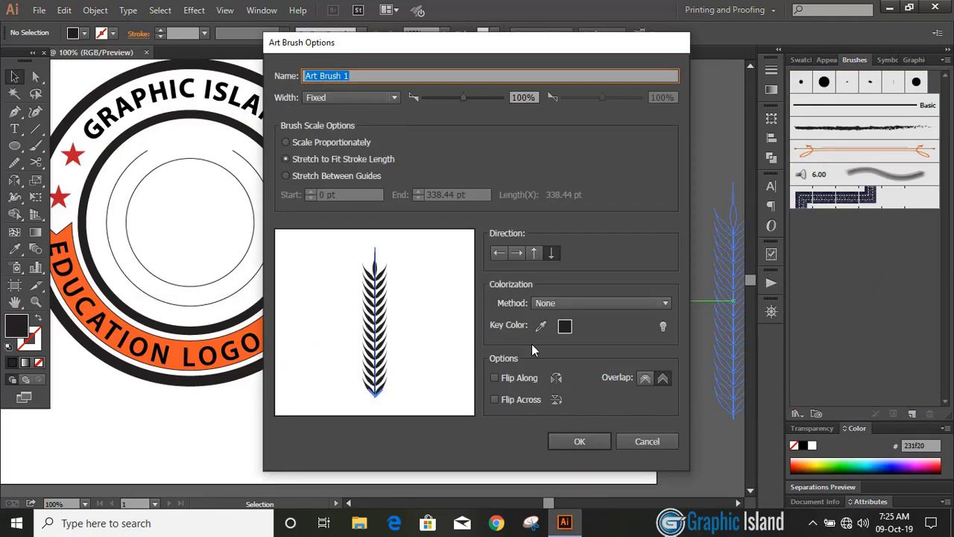
{"action": "left_click", "coordinate": [552, 255]}
{"action": "left_click", "coordinate": [577, 441]}
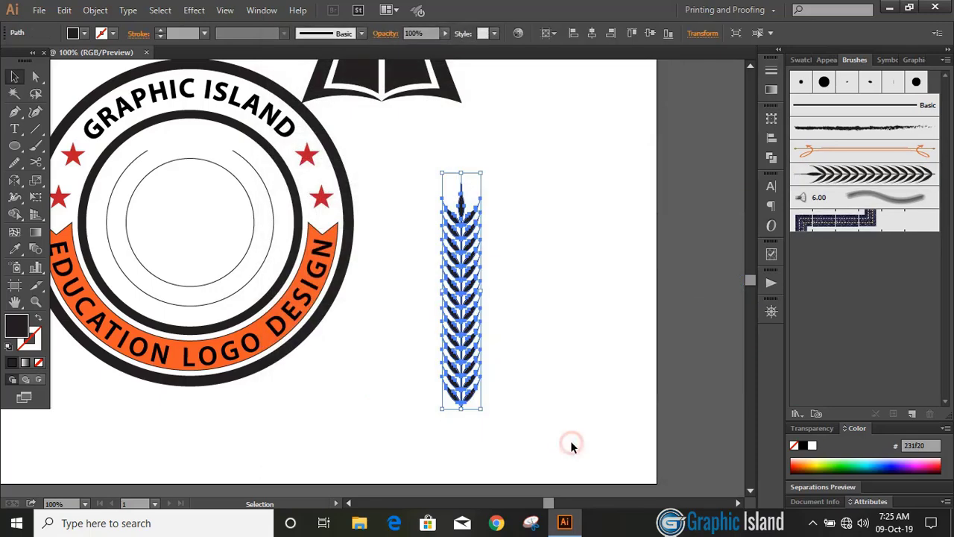
Step: Add the wheat stalk as a second Art Brush with its direction set upward
{"action": "left_click", "coordinate": [545, 352]}
{"action": "left_click_drag", "start_coordinate": [479, 309], "coordinate": [815, 299]}
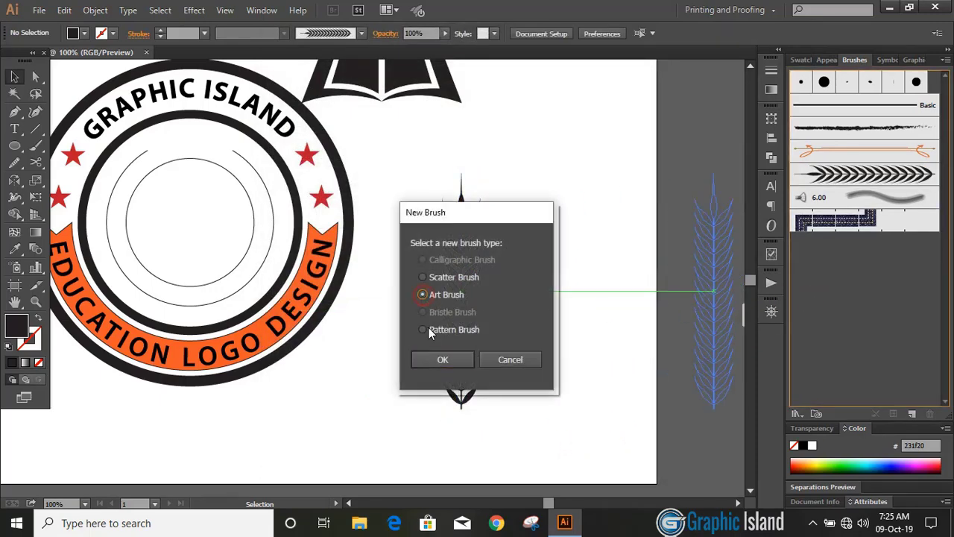
{"action": "left_click", "coordinate": [440, 359]}
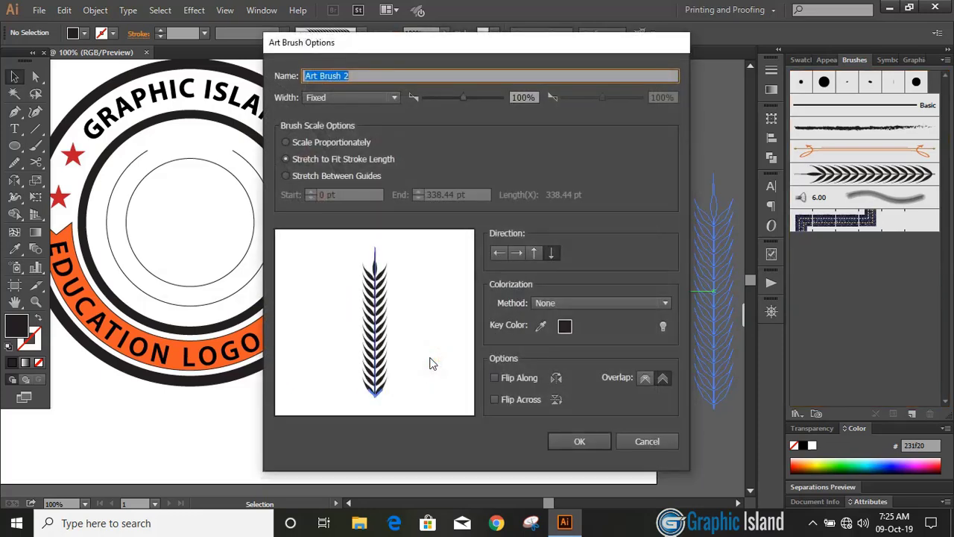
{"action": "left_click", "coordinate": [532, 254]}
{"action": "left_click", "coordinate": [575, 441]}
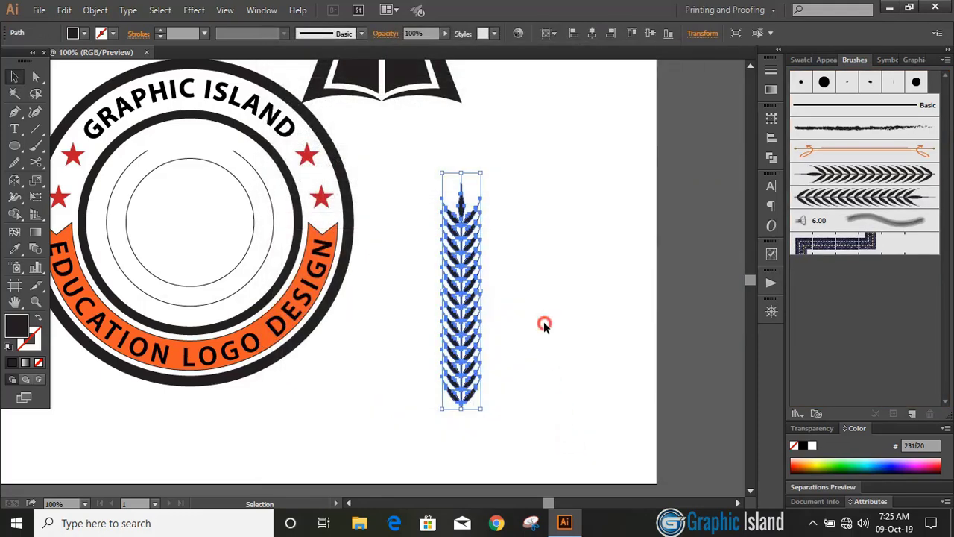
{"action": "left_click", "coordinate": [544, 325]}
Step: Paint the right thin arc inside the badge with a wheat art brush
{"action": "left_click", "coordinate": [349, 504]}
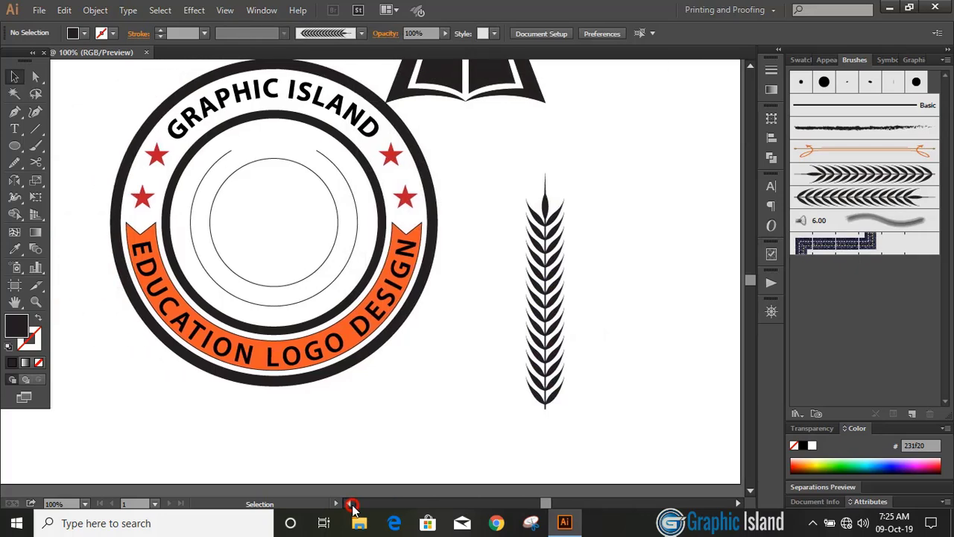
{"action": "left_click", "coordinate": [351, 299]}
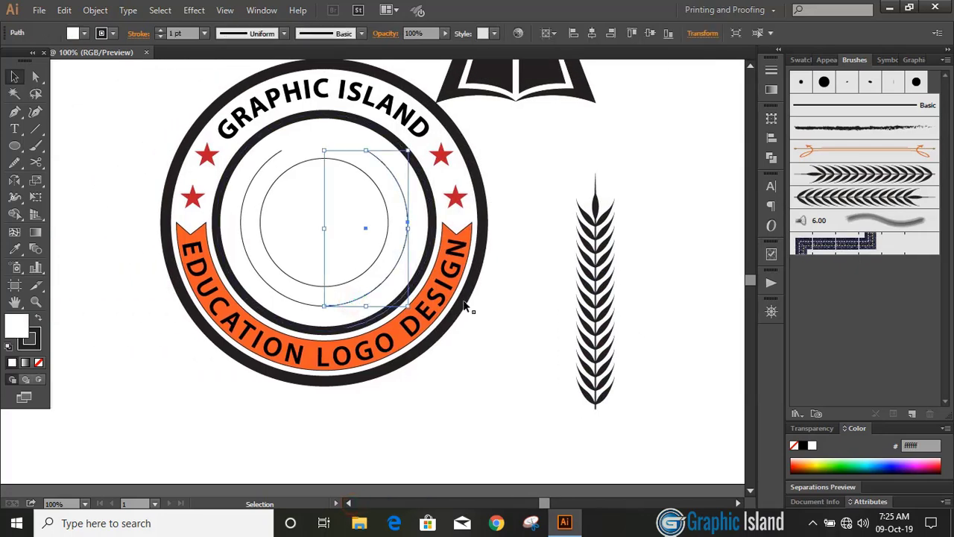
{"action": "left_click", "coordinate": [874, 202]}
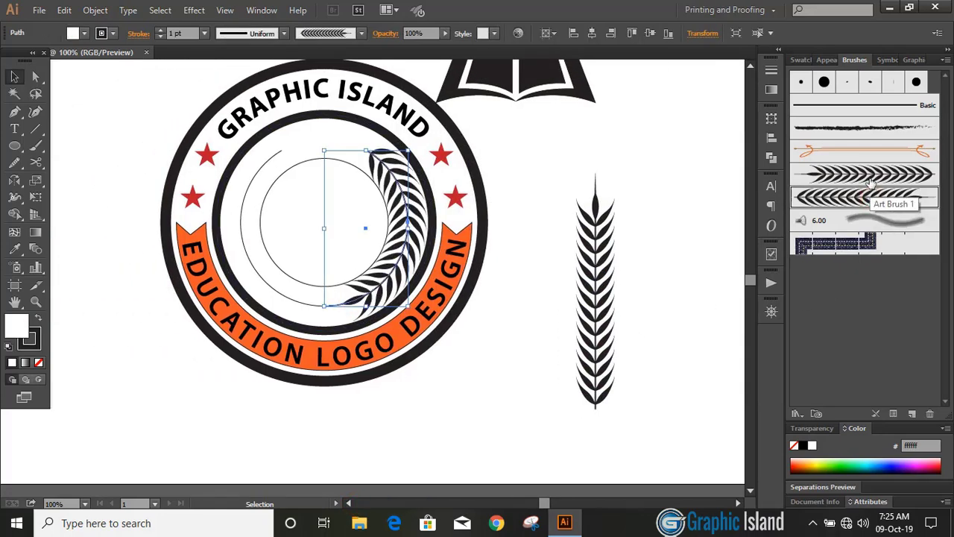
{"action": "left_click", "coordinate": [870, 176]}
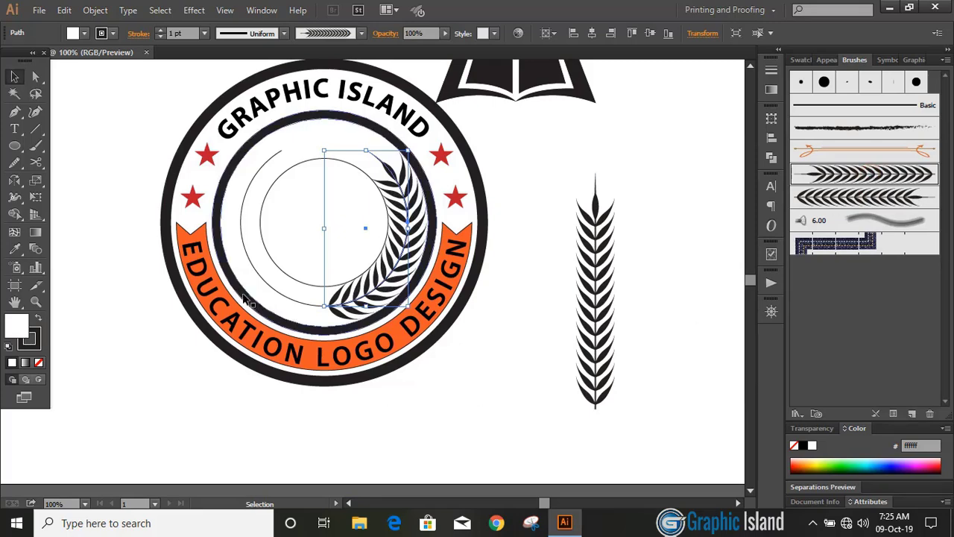
Step: Paint the left thin arc with the other wheat art brush to complete the wreath
{"action": "left_click", "coordinate": [262, 281]}
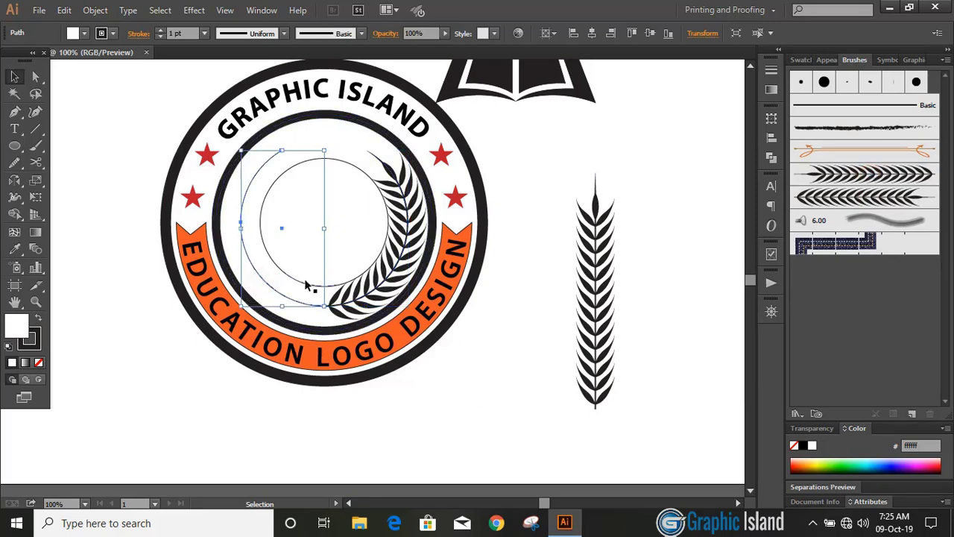
{"action": "left_click", "coordinate": [868, 175]}
{"action": "left_click", "coordinate": [862, 198]}
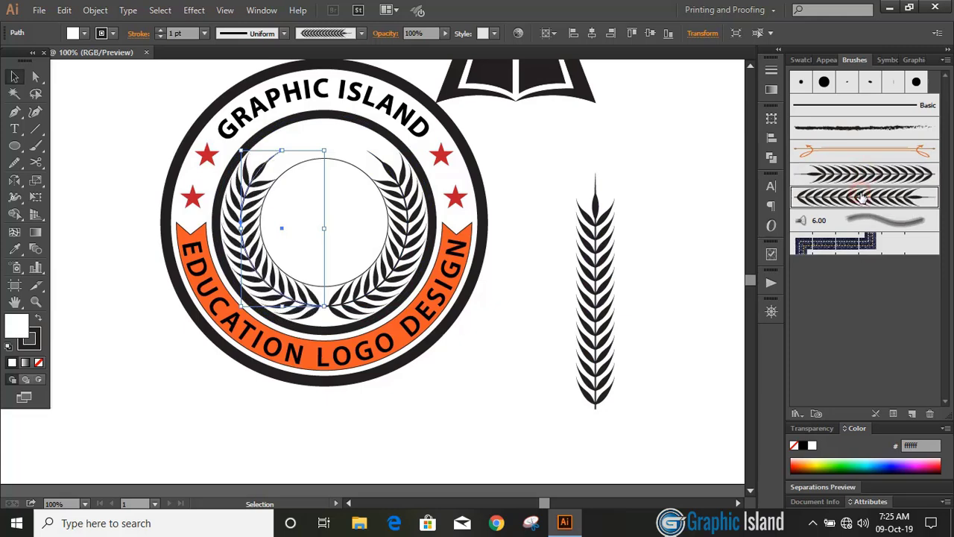
{"action": "left_click", "coordinate": [102, 216]}
Step: Move the open-book icon into the centre of the badge
{"action": "key", "text": "ctrl+minus"}
{"action": "left_click", "coordinate": [492, 150]}
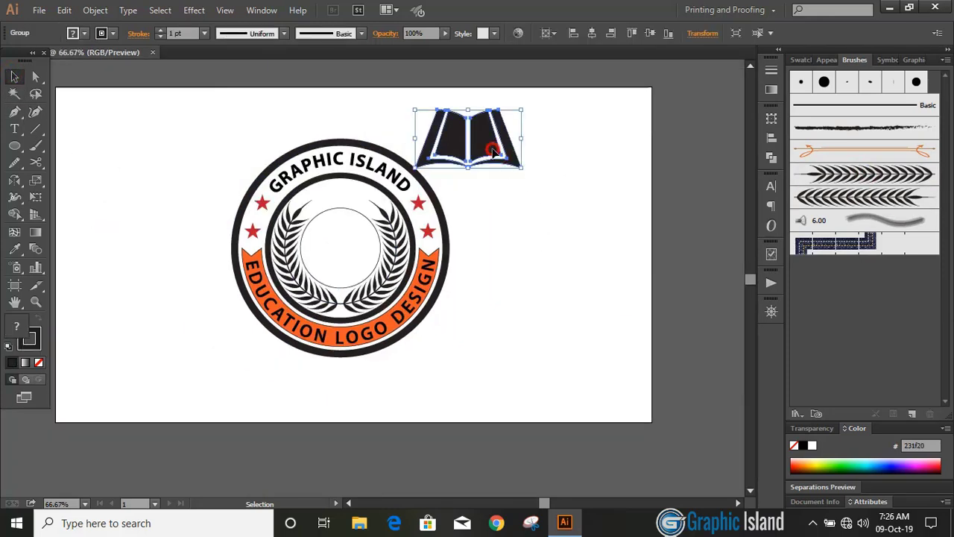
{"action": "left_click_drag", "start_coordinate": [492, 150], "coordinate": [365, 286]}
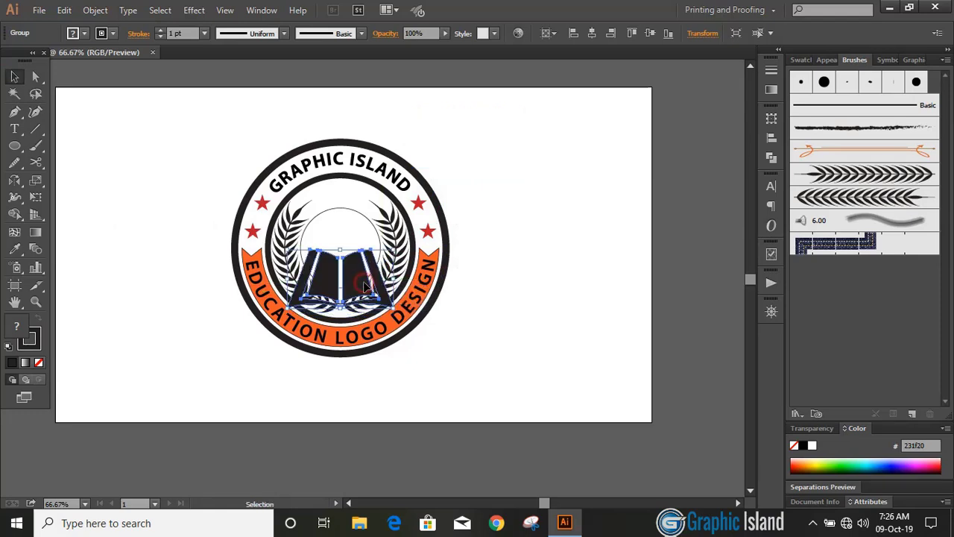
Step: Scale the open book down and move it to the bottom of the wheat wreath
{"action": "left_click", "coordinate": [491, 324]}
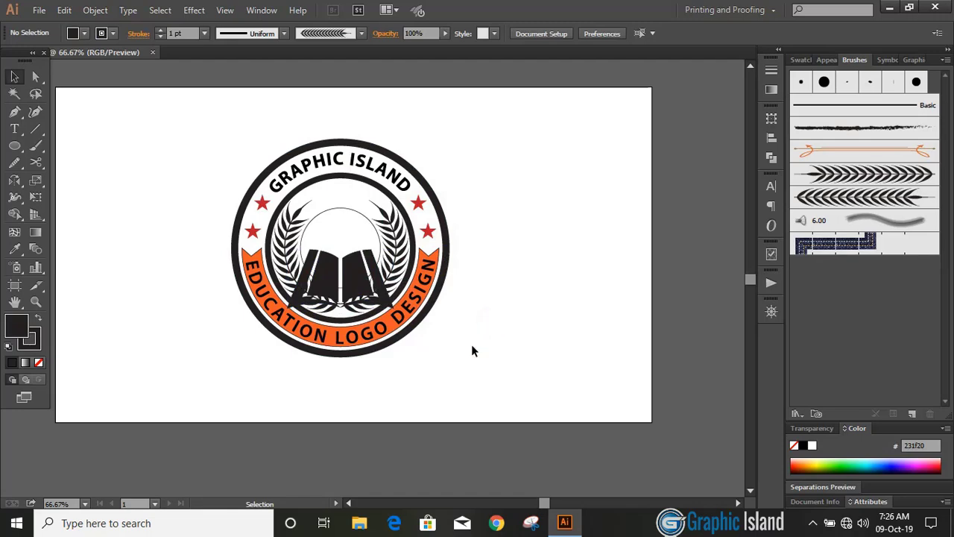
{"action": "key", "text": "ctrl+equal"}
{"action": "key", "text": "ctrl+equal"}
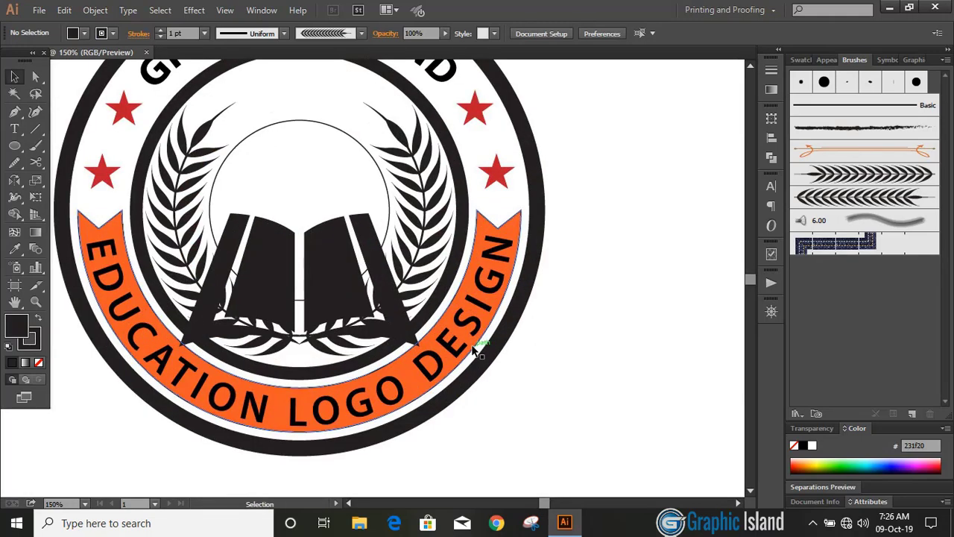
{"action": "left_click", "coordinate": [348, 284]}
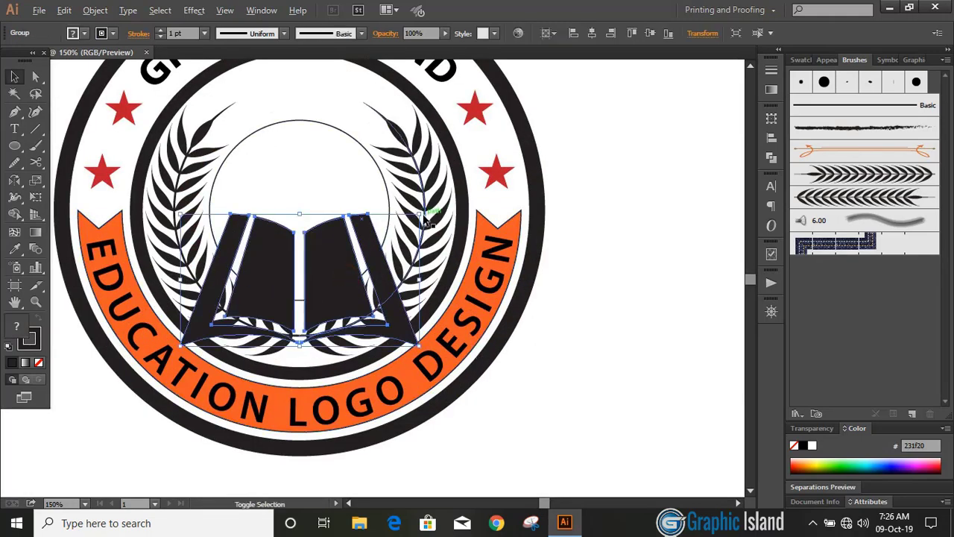
{"action": "left_click_drag", "start_coordinate": [419, 215], "coordinate": [366, 243]}
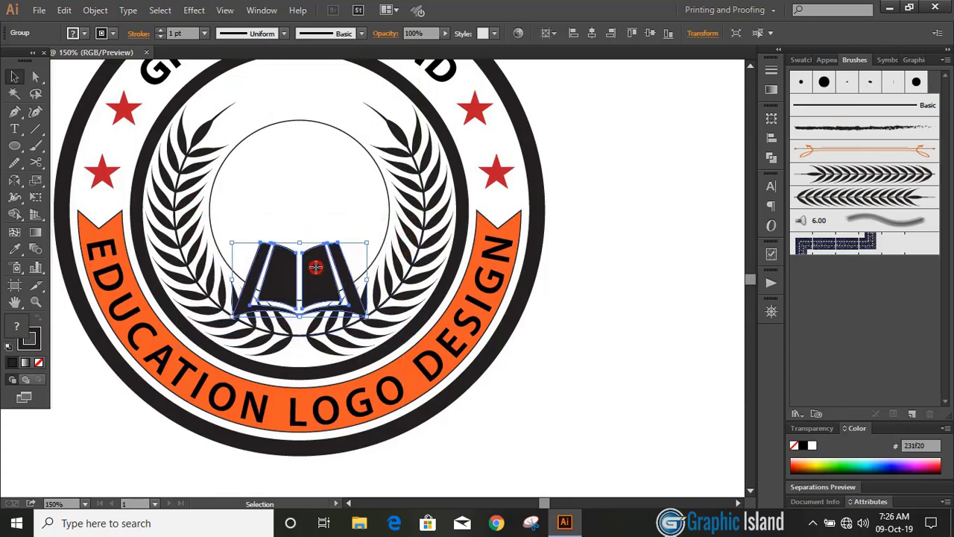
{"action": "left_click_drag", "start_coordinate": [316, 266], "coordinate": [314, 312]}
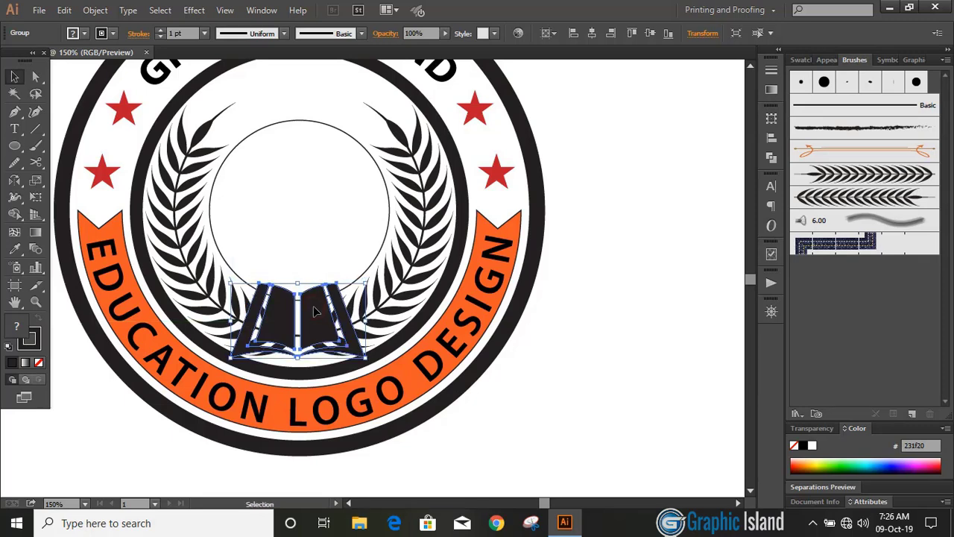
{"action": "left_click", "coordinate": [586, 324]}
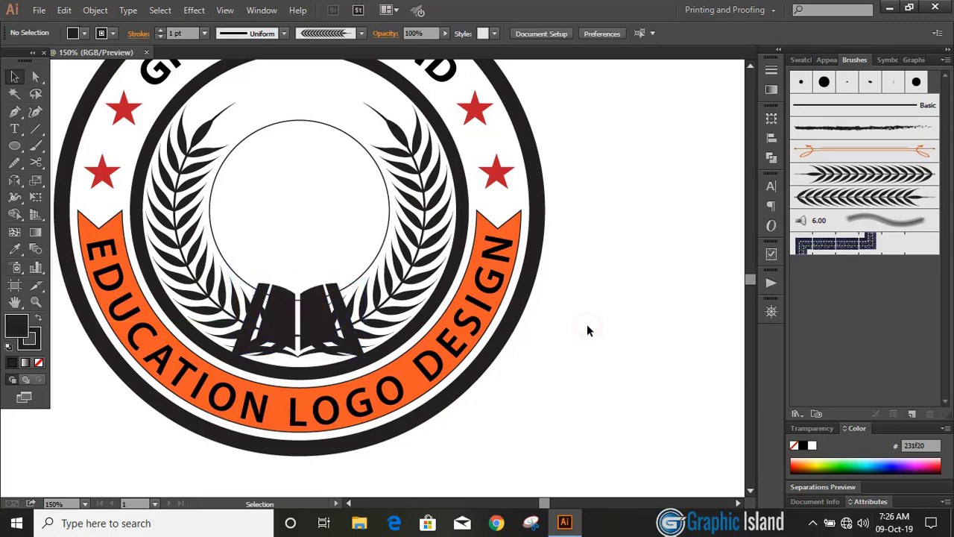
{"action": "key", "text": "ctrl+plus"}
{"action": "left_click", "coordinate": [15, 111]}
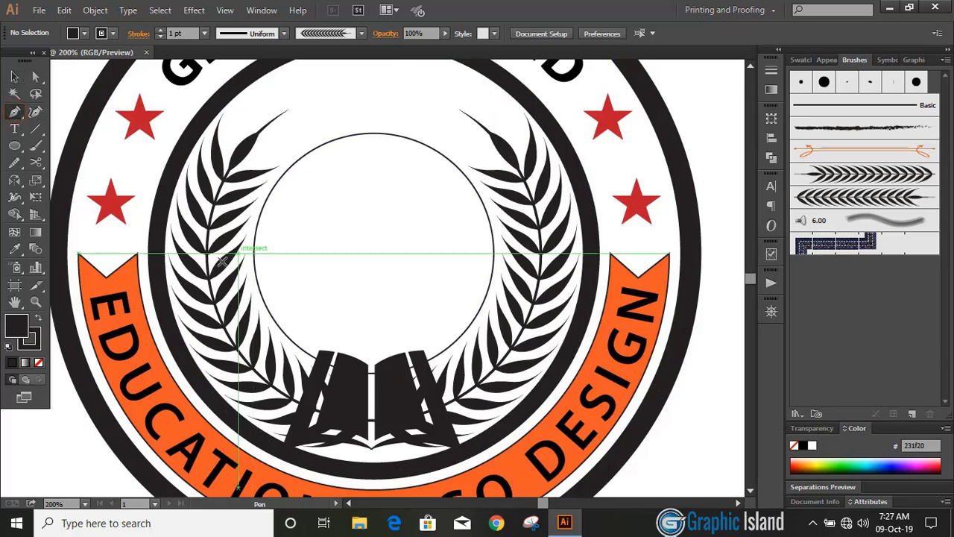
Step: Draw a horizontal straight line across the wreath inside the inner ring
{"action": "left_click", "coordinate": [198, 227]}
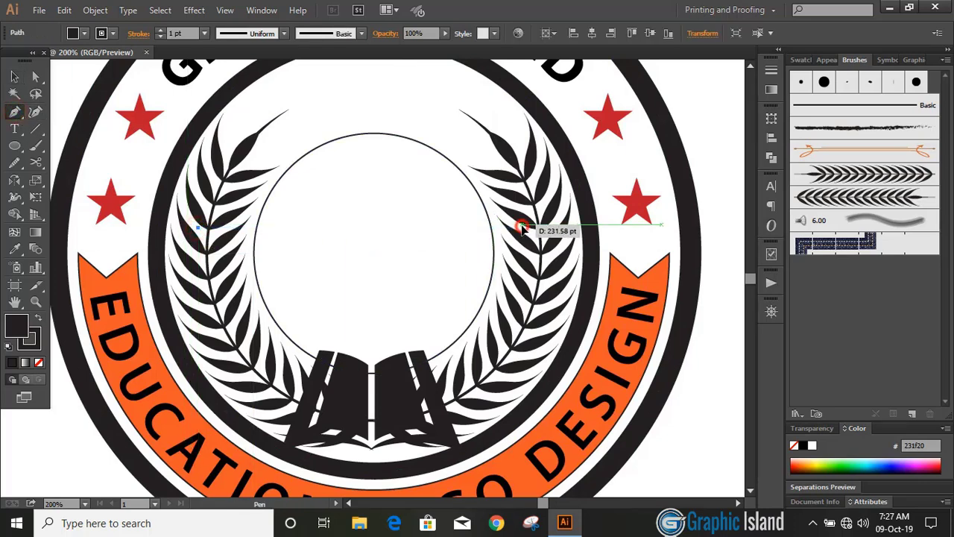
{"action": "left_click", "coordinate": [520, 227]}
{"action": "left_click", "coordinate": [14, 76]}
{"action": "left_click", "coordinate": [61, 89]}
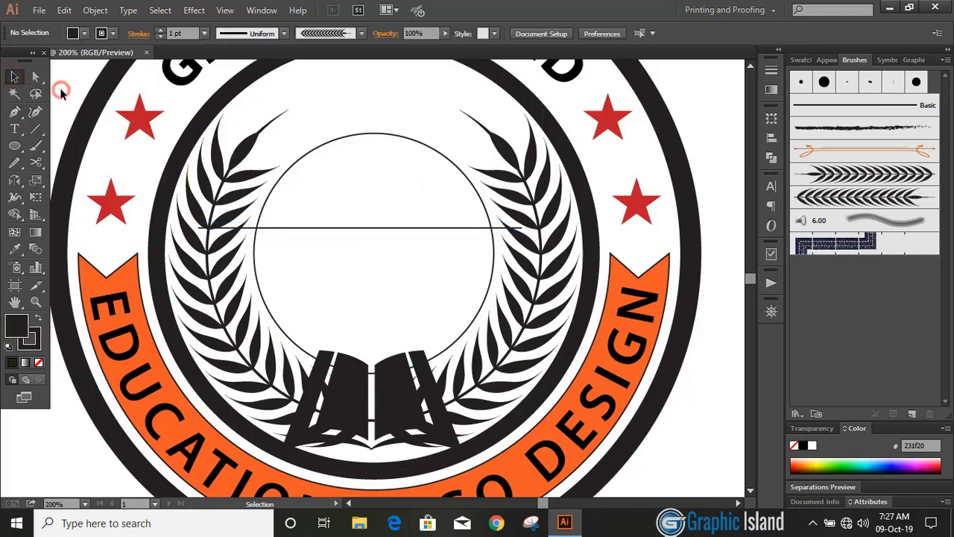
Step: Draw a solid black 53 pt circle centred on the line's midpoint
{"action": "left_click", "coordinate": [15, 145]}
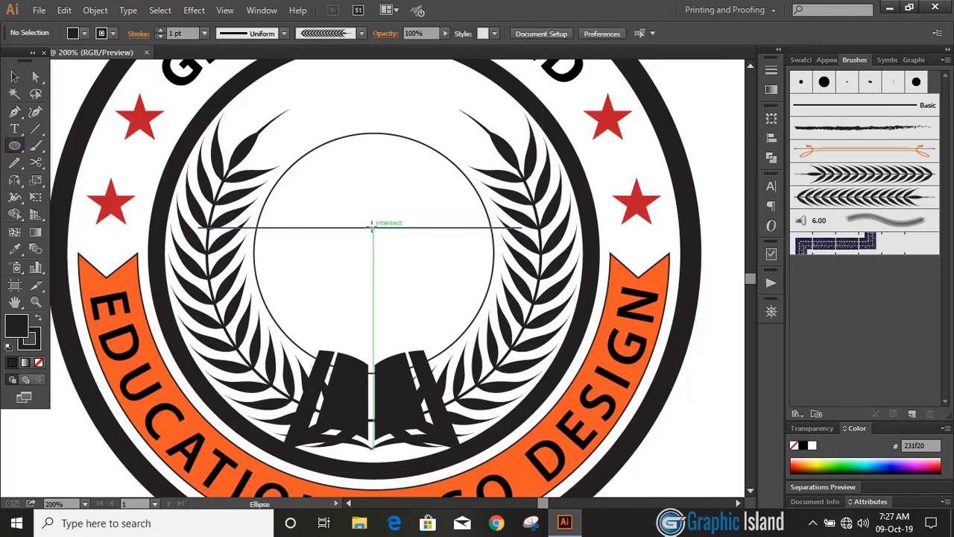
{"action": "left_click_drag", "start_coordinate": [372, 227], "coordinate": [391, 266]}
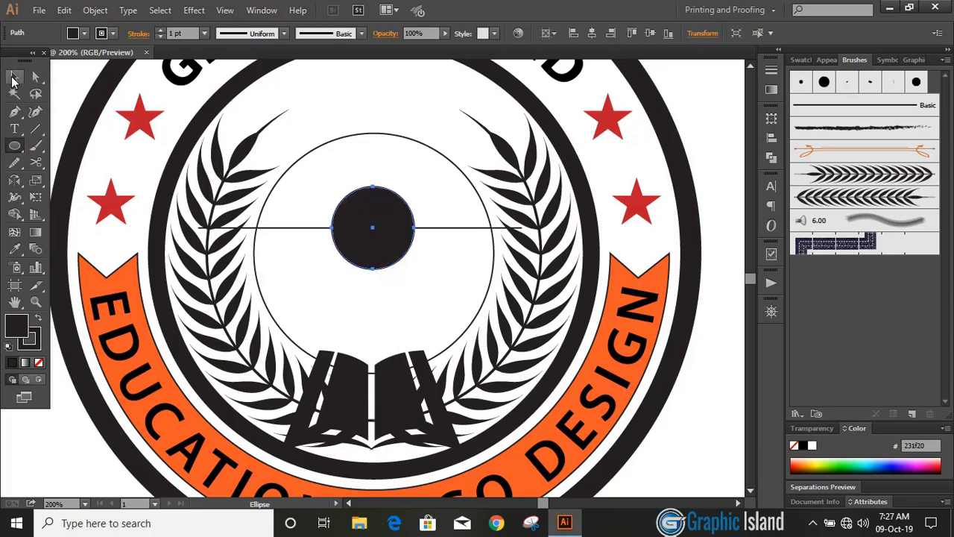
{"action": "left_click", "coordinate": [14, 77]}
{"action": "left_click", "coordinate": [320, 89]}
{"action": "key", "text": "ctrl+plus"}
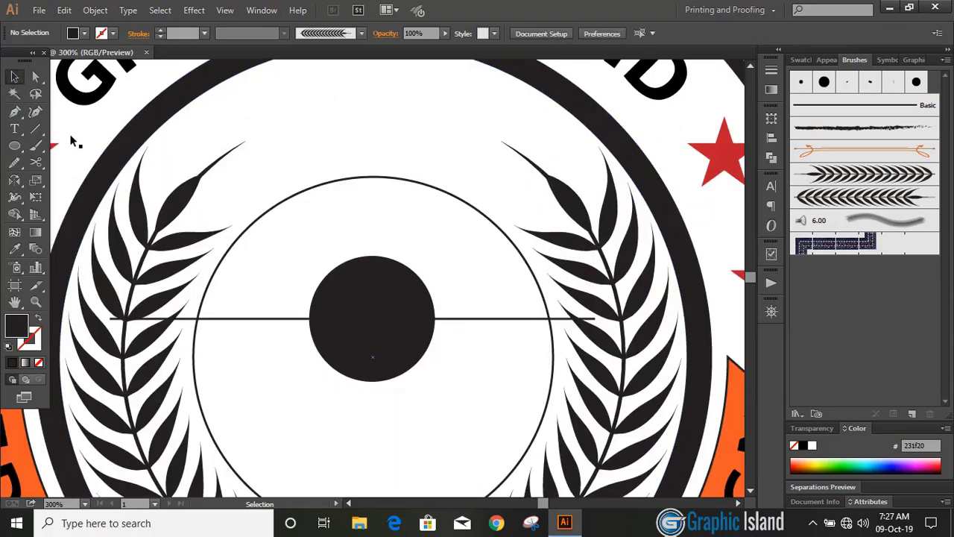
Step: Draw a thin closed black triangle rising from the circle's centre past the inner ring
{"action": "left_click", "coordinate": [14, 111]}
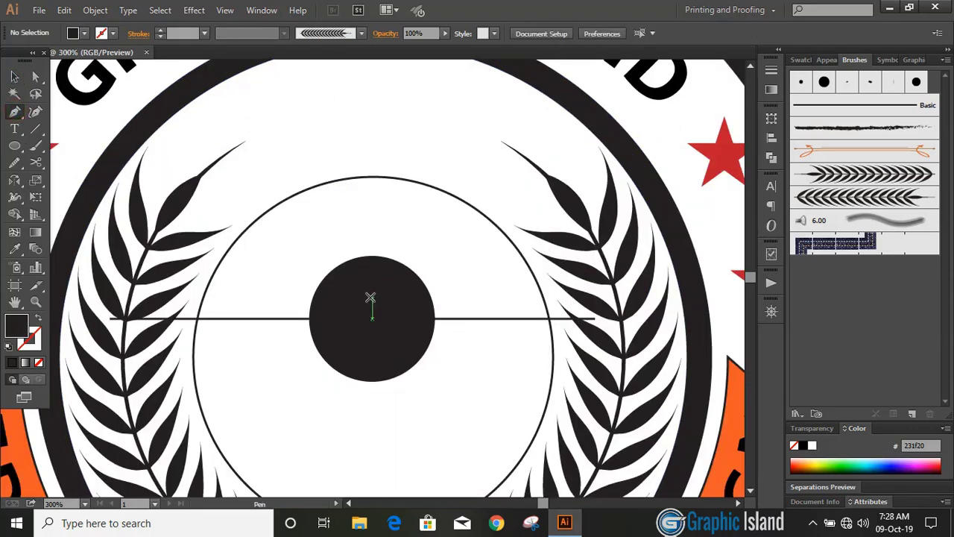
{"action": "left_click", "coordinate": [372, 296]}
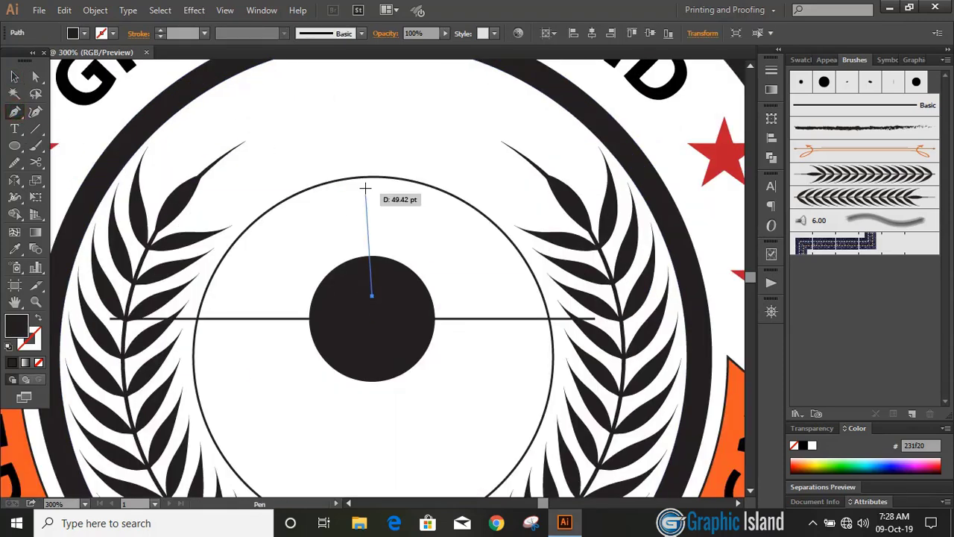
{"action": "left_click", "coordinate": [358, 150]}
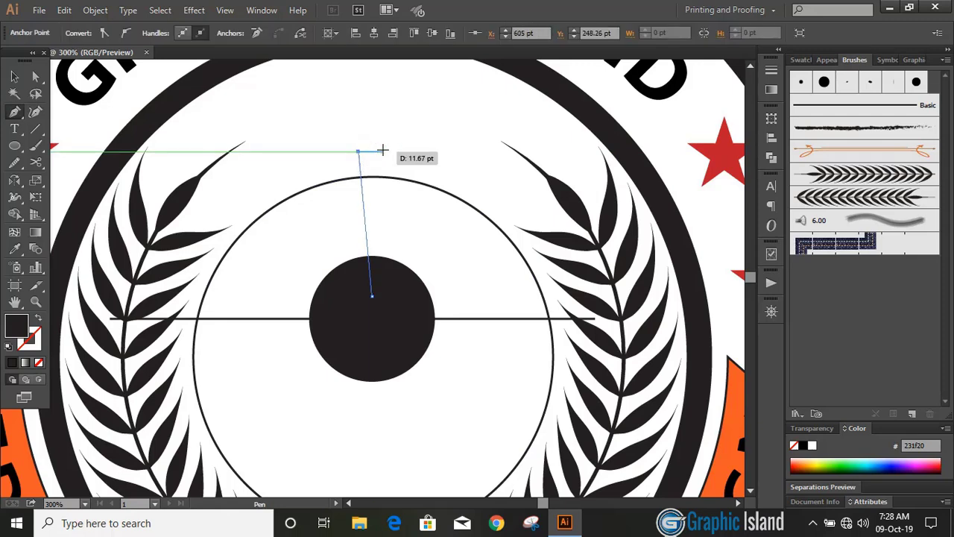
{"action": "left_click", "coordinate": [385, 152]}
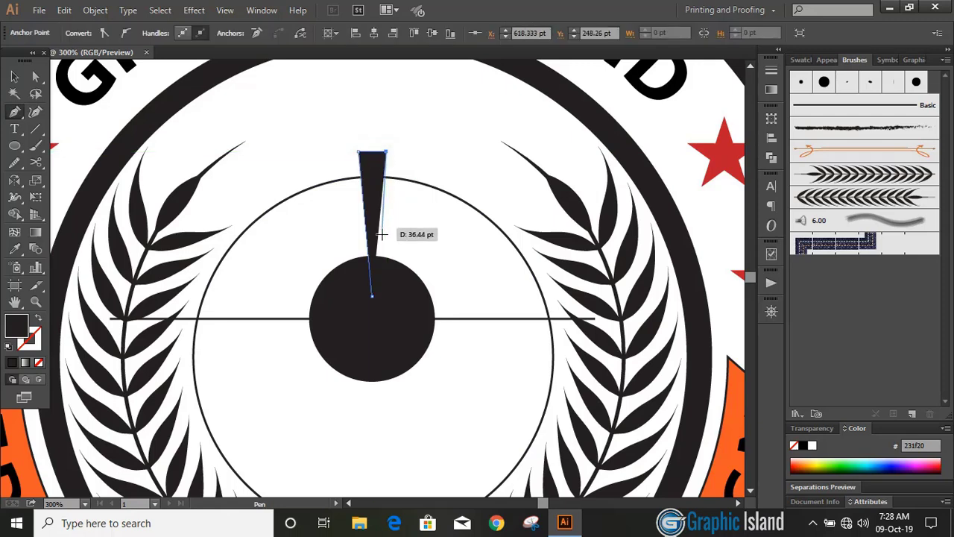
{"action": "left_click", "coordinate": [372, 296]}
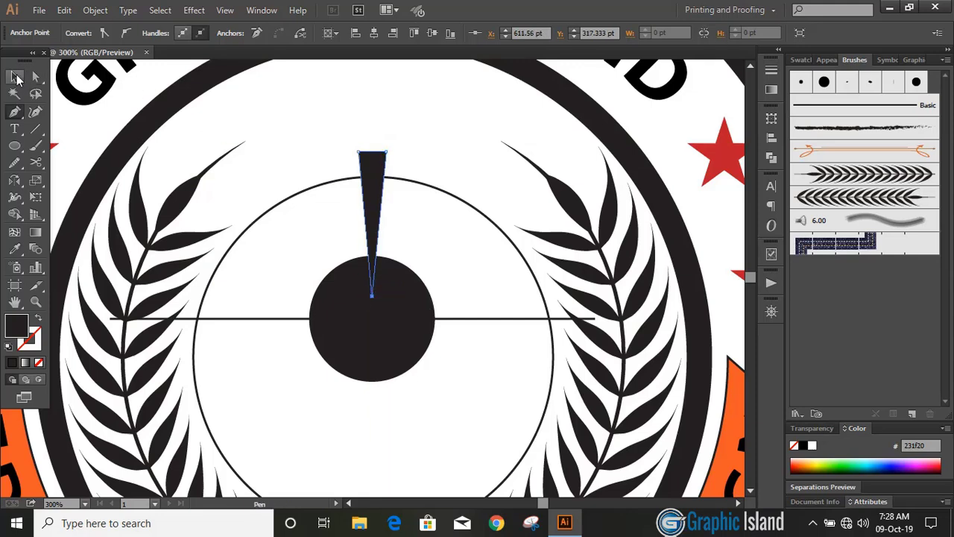
{"action": "left_click", "coordinate": [14, 76]}
{"action": "left_click", "coordinate": [423, 144]}
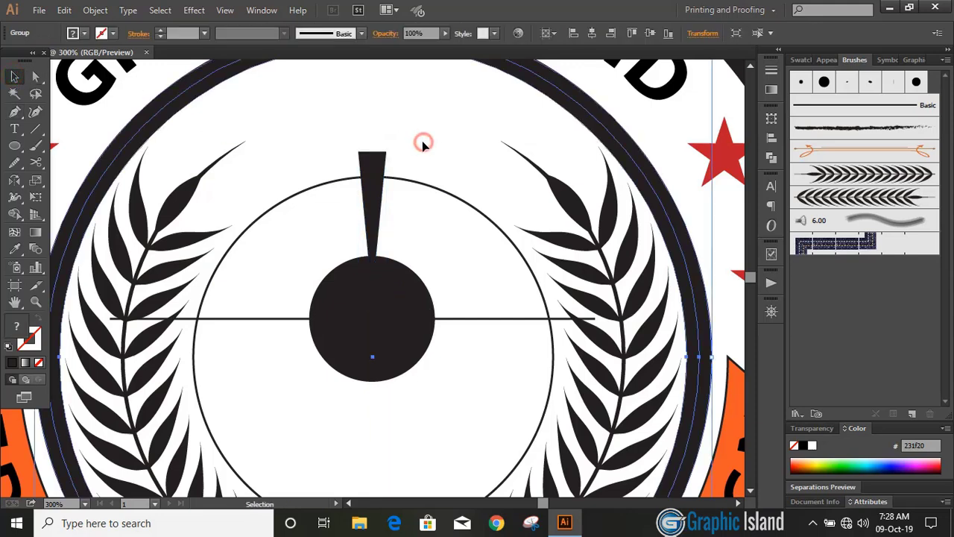
{"action": "left_click", "coordinate": [378, 214]}
Step: Make a copy of the ray rotated 15° around the black circle's centre
{"action": "key", "text": "r"}
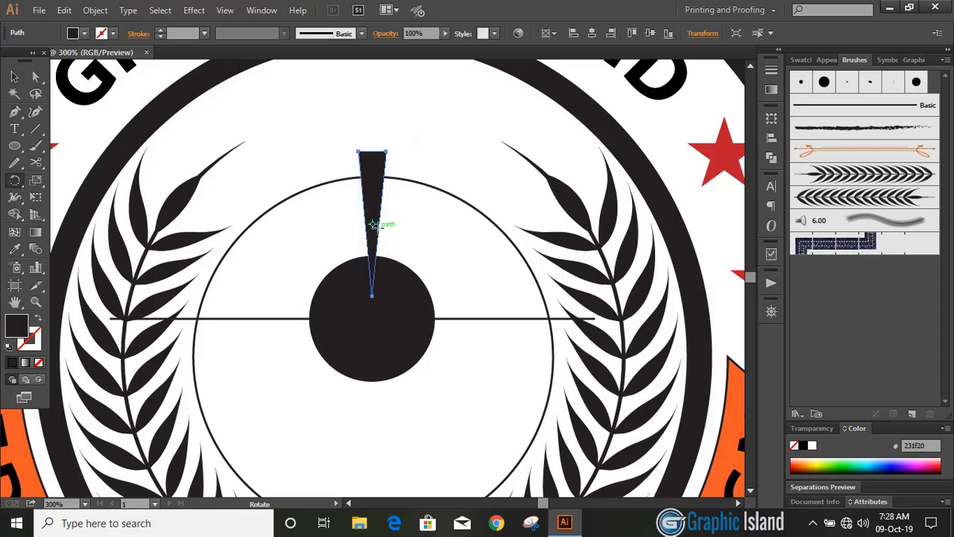
{"action": "left_click_drag", "start_coordinate": [372, 224], "coordinate": [410, 321]}
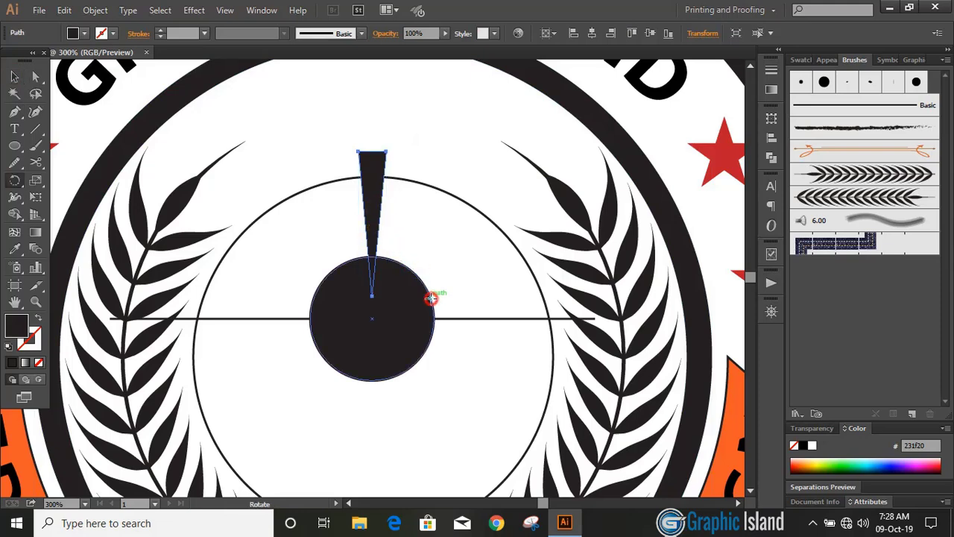
{"action": "left_click", "coordinate": [373, 319], "text": "alt"}
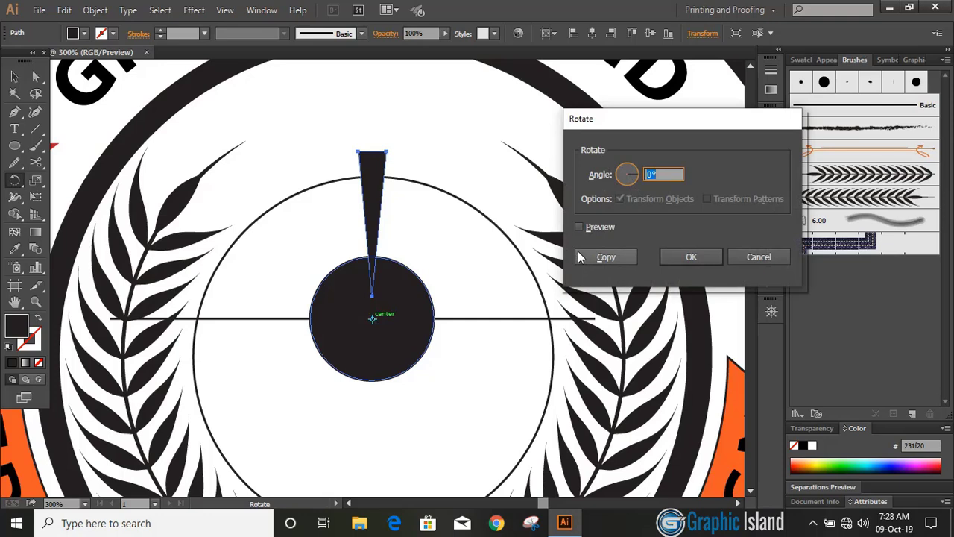
{"action": "type", "text": "15"}
{"action": "left_click", "coordinate": [580, 227]}
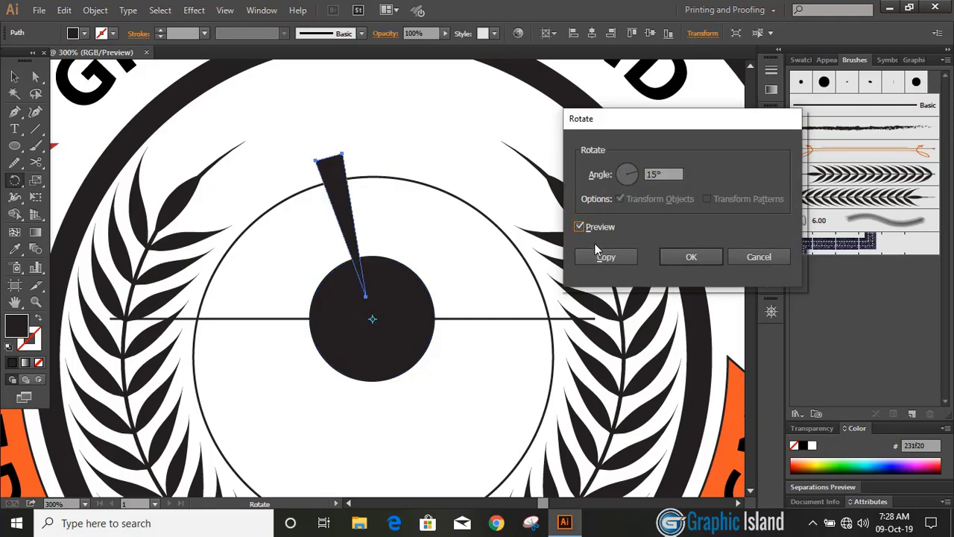
{"action": "left_click", "coordinate": [597, 255]}
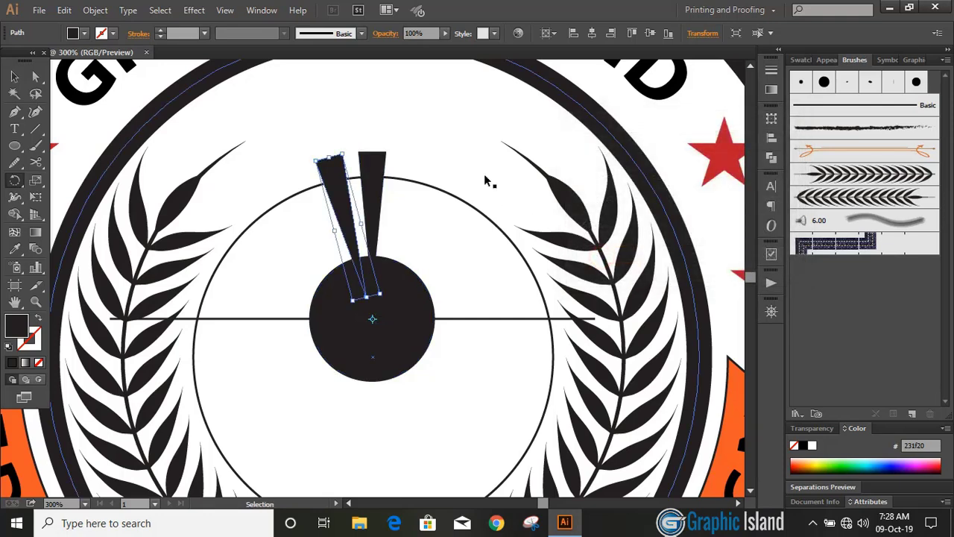
Step: Repeat the 15° rotated copy until the rays encircle the whole disc
{"action": "key", "text": "ctrl+d"}
{"action": "key", "text": "ctrl+d"}
{"action": "key", "text": "ctrl+d"}
{"action": "key", "text": "ctrl+d"}
{"action": "key", "text": "ctrl+d"}
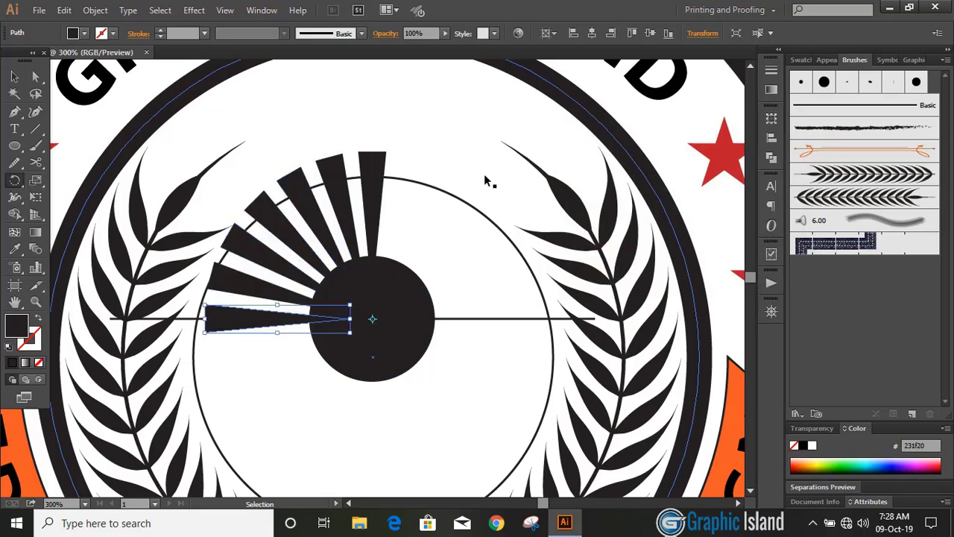
{"action": "key", "text": "ctrl+d"}
{"action": "key", "text": "ctrl+d"}
{"action": "key", "text": "ctrl+d"}
{"action": "key", "text": "ctrl+d"}
{"action": "key", "text": "ctrl+d"}
{"action": "key", "text": "ctrl+d"}
{"action": "key", "text": "ctrl+d"}
{"action": "key", "text": "ctrl+d"}
{"action": "key", "text": "ctrl+d"}
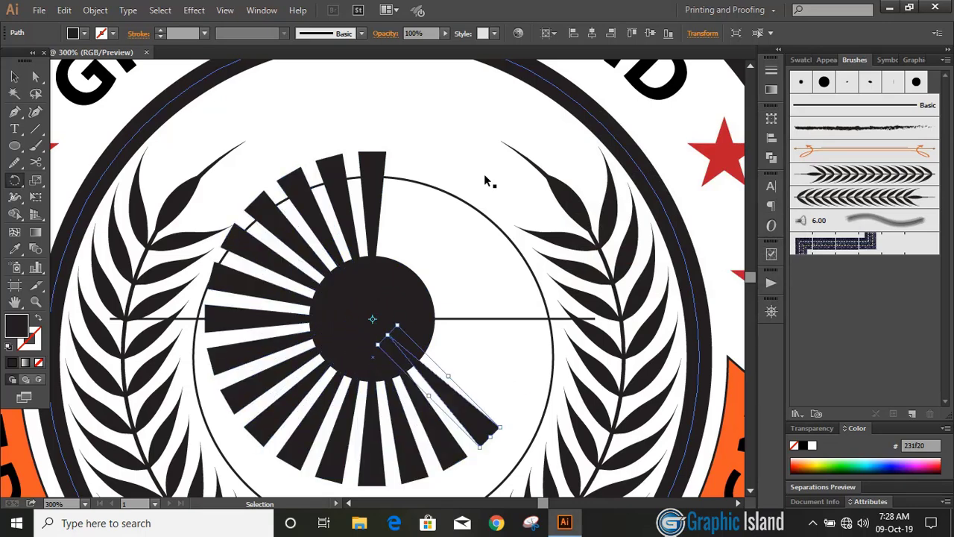
{"action": "key", "text": "ctrl+d"}
{"action": "key", "text": "ctrl+d"}
{"action": "key", "text": "ctrl+d"}
{"action": "key", "text": "ctrl+d"}
{"action": "key", "text": "ctrl+d"}
{"action": "key", "text": "ctrl+d"}
{"action": "key", "text": "ctrl+d"}
{"action": "key", "text": "ctrl+d"}
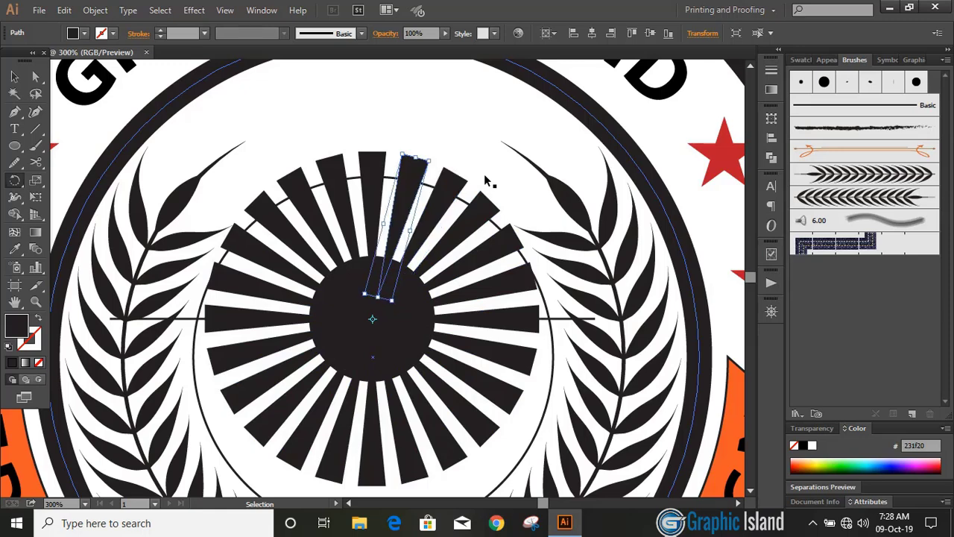
{"action": "left_click", "coordinate": [15, 77]}
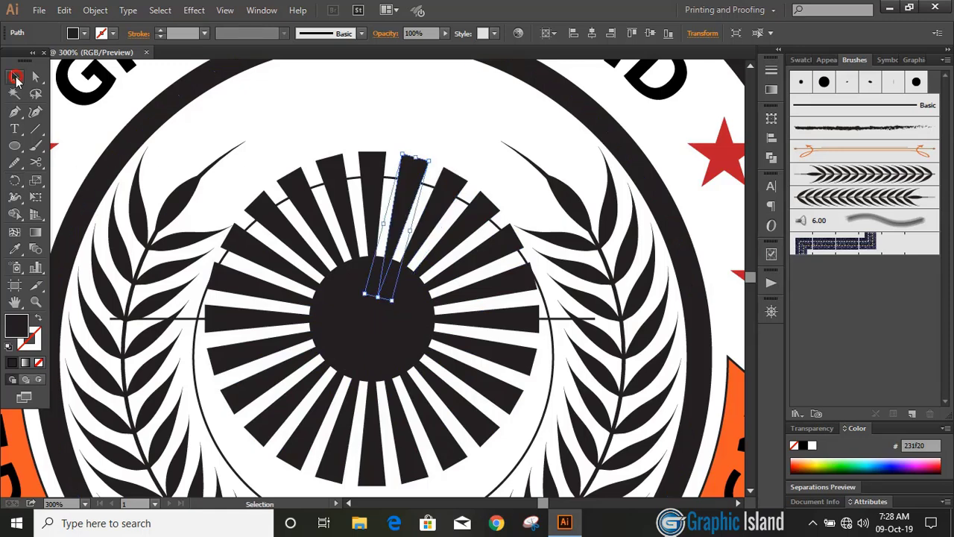
{"action": "left_click", "coordinate": [97, 119]}
{"action": "scroll", "coordinate": [102, 124], "scroll_direction": "down", "scroll_amount": 3}
Step: Delete the rays in the lower half of the sunburst
{"action": "scroll", "coordinate": [276, 218], "scroll_direction": "down", "scroll_amount": 1}
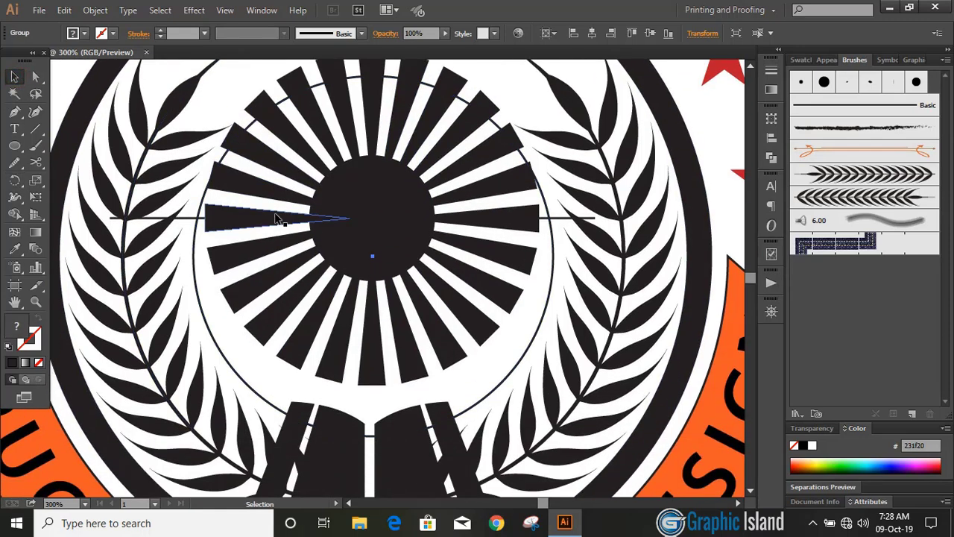
{"action": "left_click", "coordinate": [255, 250]}
{"action": "left_click_drag", "start_coordinate": [255, 250], "coordinate": [345, 343]}
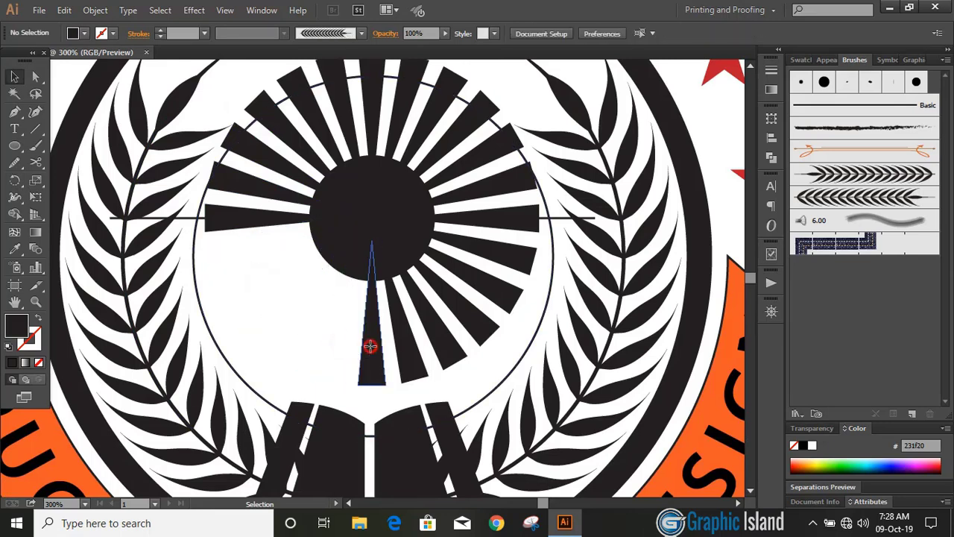
{"action": "mouse_move", "coordinate": [346, 343]}
{"action": "left_mouse_down"}
{"action": "mouse_move", "coordinate": [463, 328]}
{"action": "mouse_move", "coordinate": [492, 266]}
{"action": "left_mouse_up"}
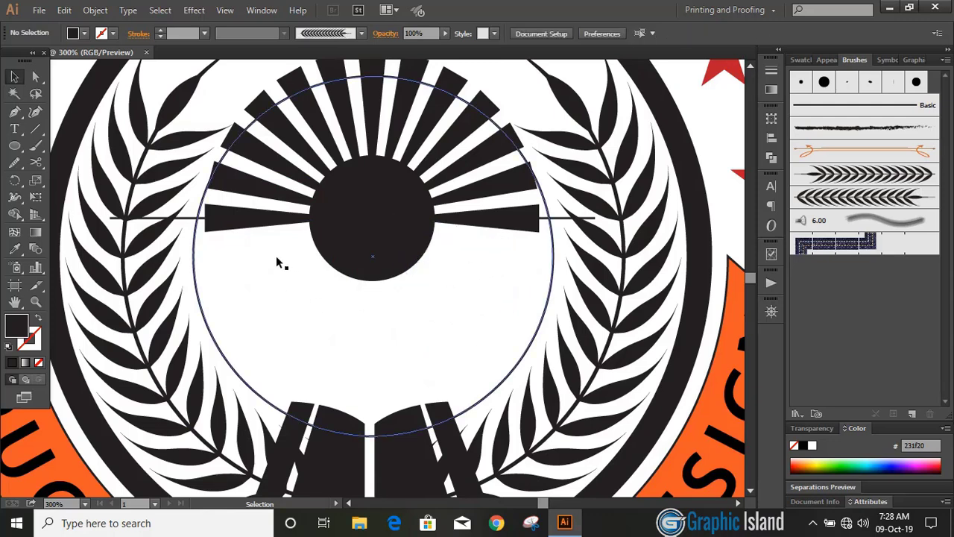
Step: Stretch the horizontal side rays and upper-left tilted ray longer toward the wreath
{"action": "left_click", "coordinate": [253, 223]}
{"action": "left_click_drag", "start_coordinate": [206, 219], "coordinate": [542, 220]}
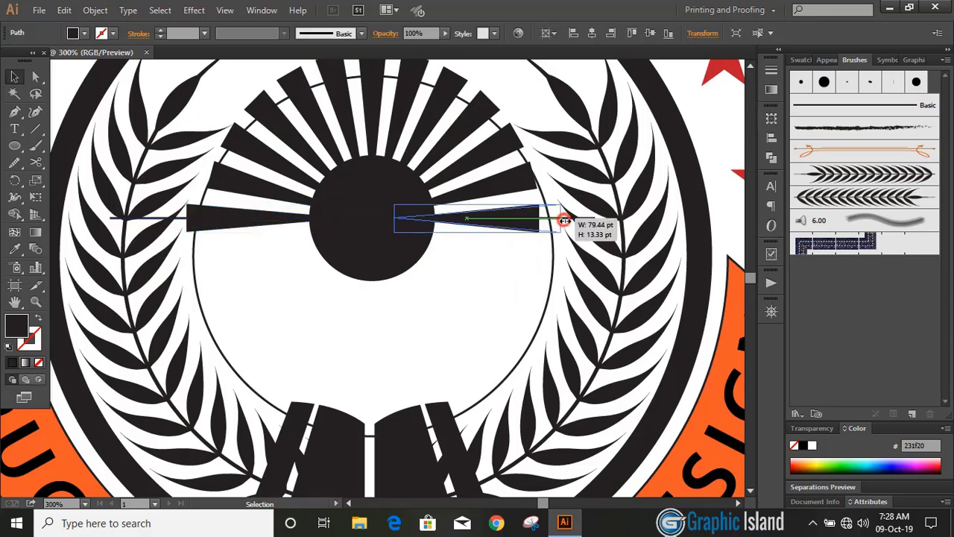
{"action": "mouse_move", "coordinate": [542, 220]}
{"action": "left_mouse_down"}
{"action": "mouse_move", "coordinate": [566, 221]}
{"action": "mouse_move", "coordinate": [525, 181]}
{"action": "mouse_move", "coordinate": [544, 175]}
{"action": "left_mouse_up"}
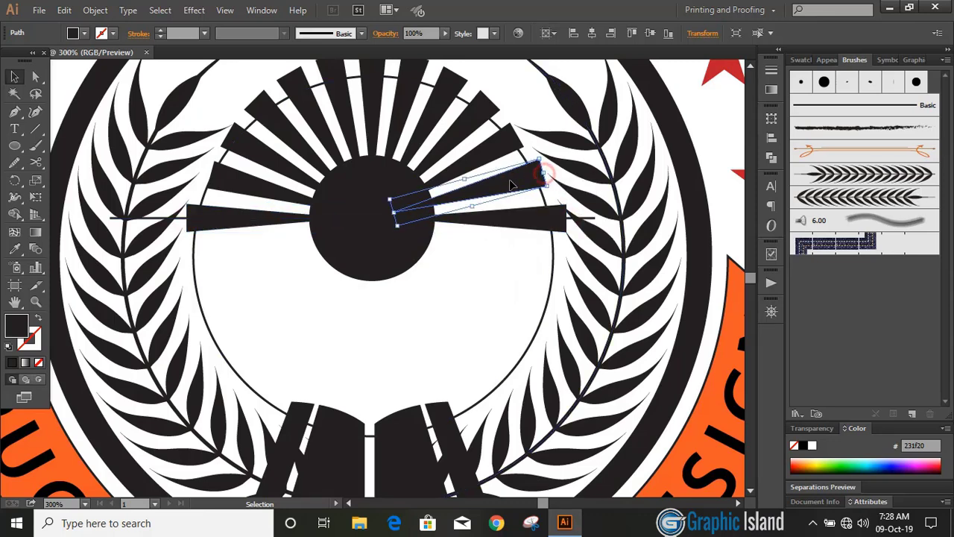
{"action": "left_click", "coordinate": [240, 187]}
{"action": "left_click_drag", "start_coordinate": [211, 178], "coordinate": [198, 173]}
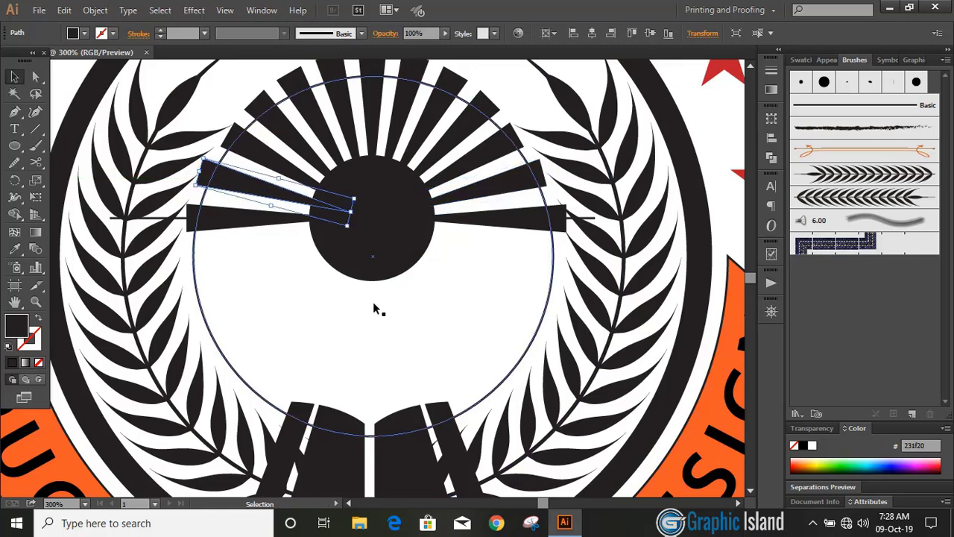
{"action": "scroll", "coordinate": [437, 326], "scroll_direction": "up", "scroll_amount": 1}
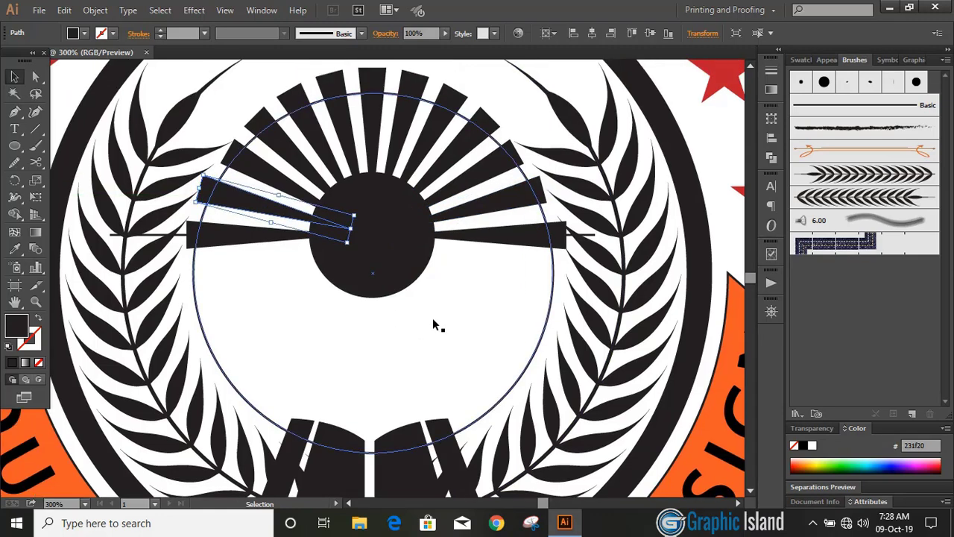
{"action": "left_click", "coordinate": [526, 112]}
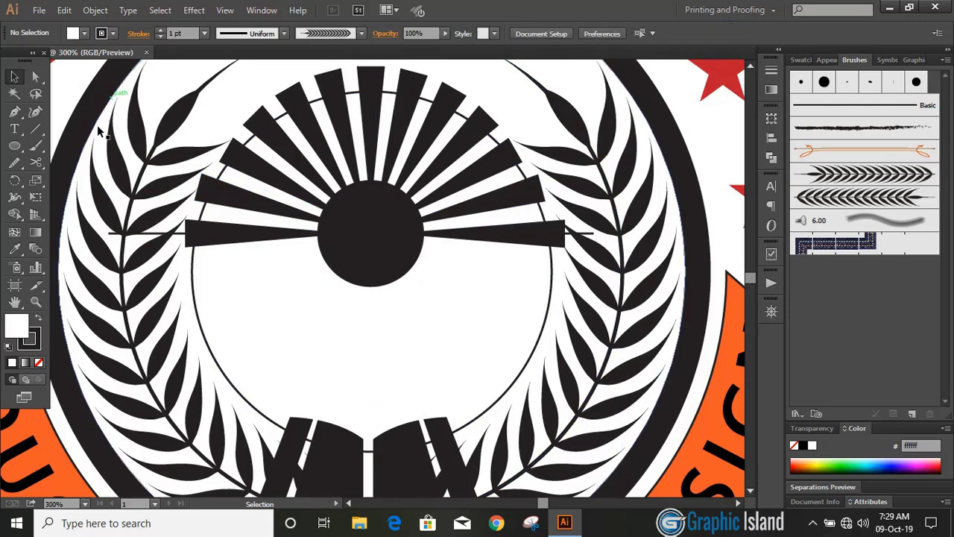
Step: Draw a wavy Pencil line from the left horizontal ray down toward the book
{"action": "left_click_drag", "start_coordinate": [14, 163], "coordinate": [78, 171]}
{"action": "left_click", "coordinate": [76, 164]}
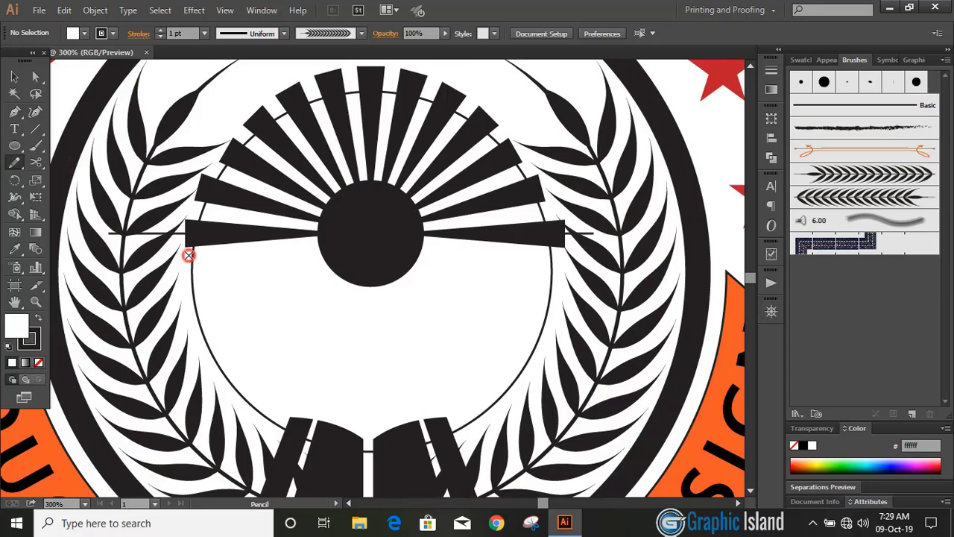
{"action": "mouse_move", "coordinate": [206, 255]}
{"action": "left_mouse_down"}
{"action": "mouse_move", "coordinate": [263, 258]}
{"action": "mouse_move", "coordinate": [283, 292]}
{"action": "mouse_move", "coordinate": [331, 297]}
{"action": "mouse_move", "coordinate": [292, 322]}
{"action": "mouse_move", "coordinate": [298, 349]}
{"action": "left_mouse_up"}
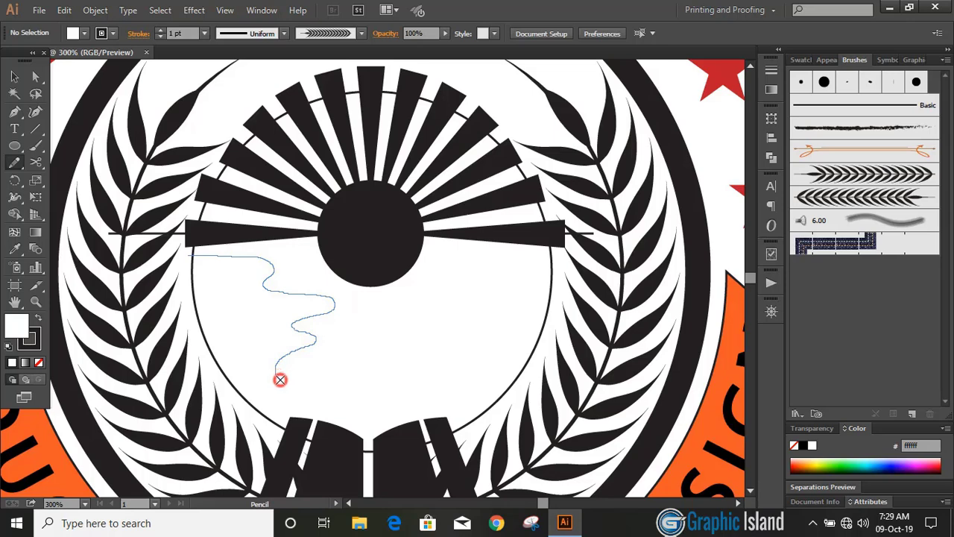
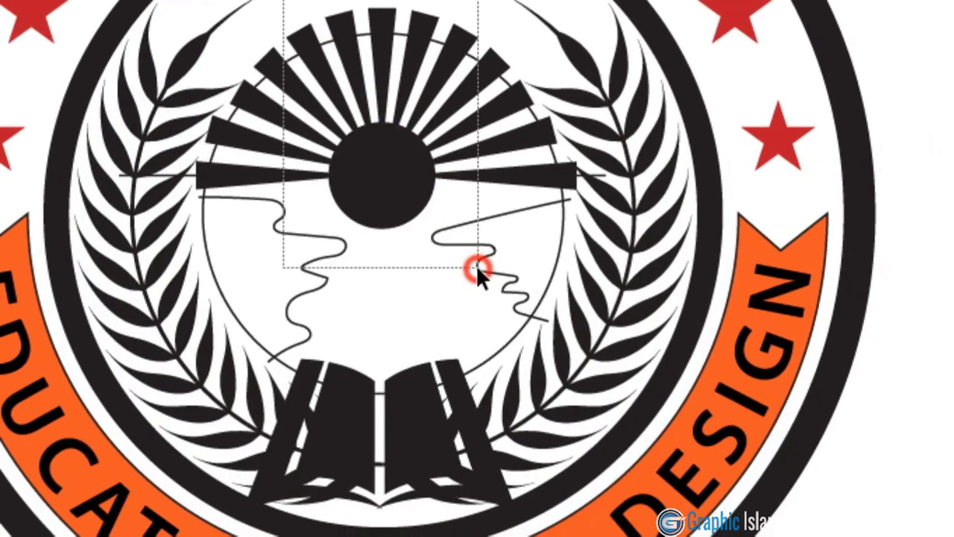
Step: Merge the river-scene pieces with Shape Builder and fill the left and right land regions yellow
{"action": "left_click_drag", "start_coordinate": [284, 0], "coordinate": [476, 264]}
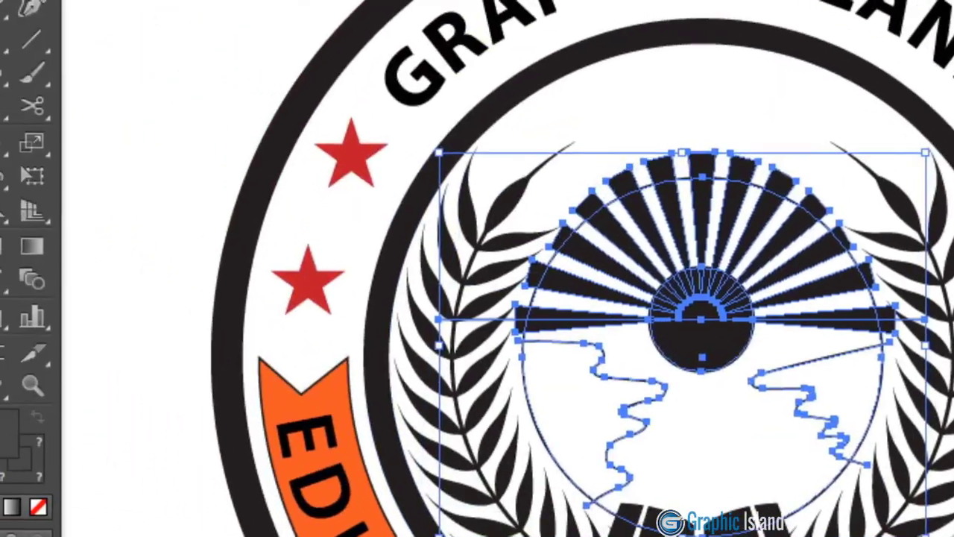
{"action": "left_click", "coordinate": [26, 262]}
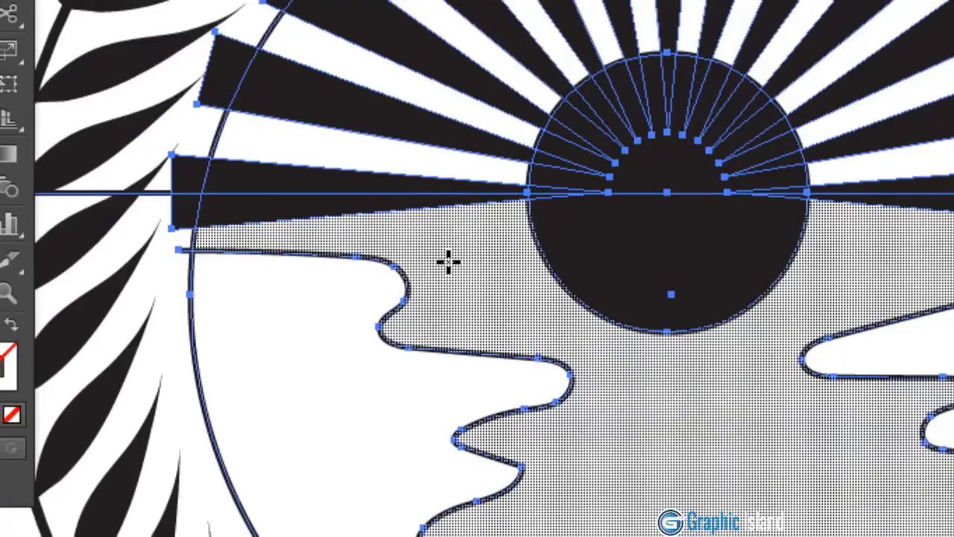
{"action": "mouse_move", "coordinate": [447, 265]}
{"action": "left_mouse_down"}
{"action": "mouse_move", "coordinate": [504, 268]}
{"action": "mouse_move", "coordinate": [431, 284]}
{"action": "mouse_move", "coordinate": [570, 310]}
{"action": "left_mouse_up"}
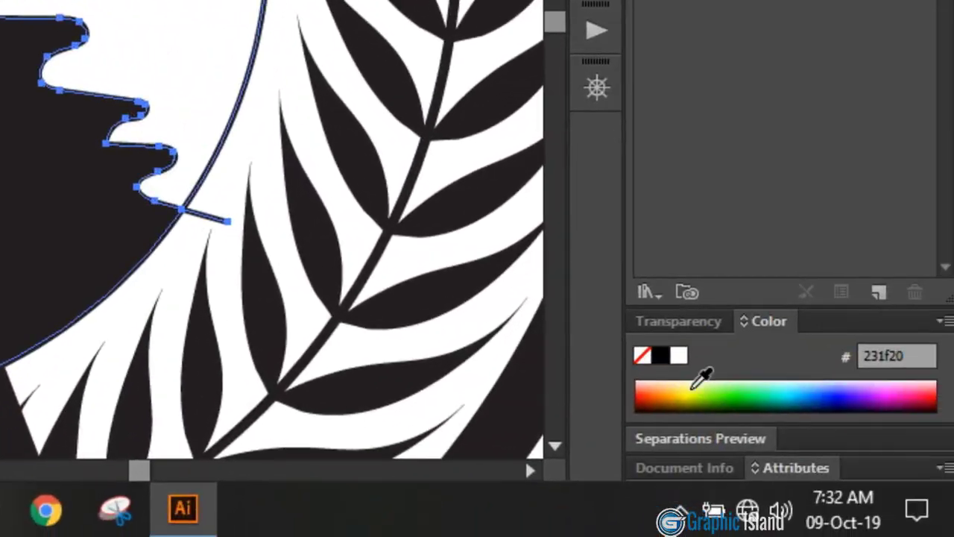
{"action": "left_click", "coordinate": [885, 412]}
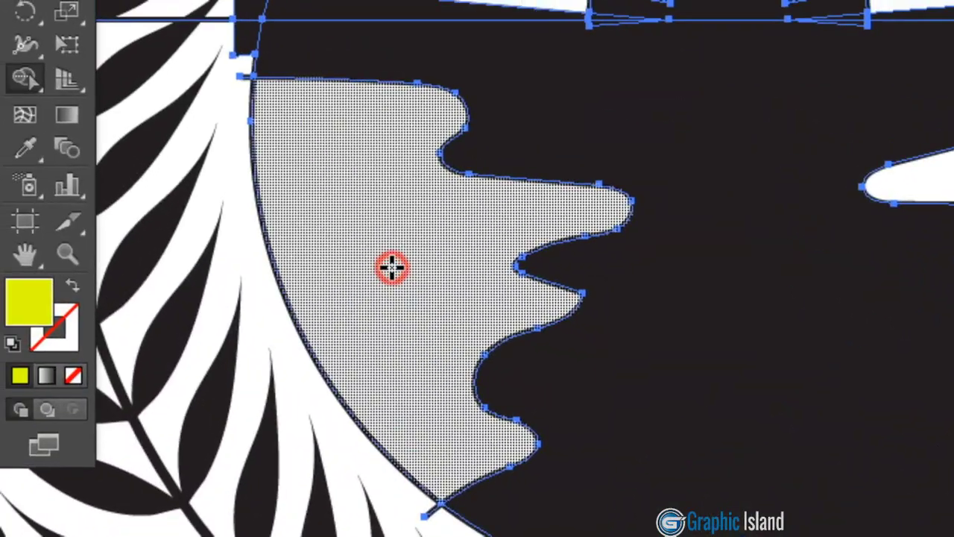
{"action": "left_click", "coordinate": [392, 267]}
{"action": "left_click", "coordinate": [494, 261]}
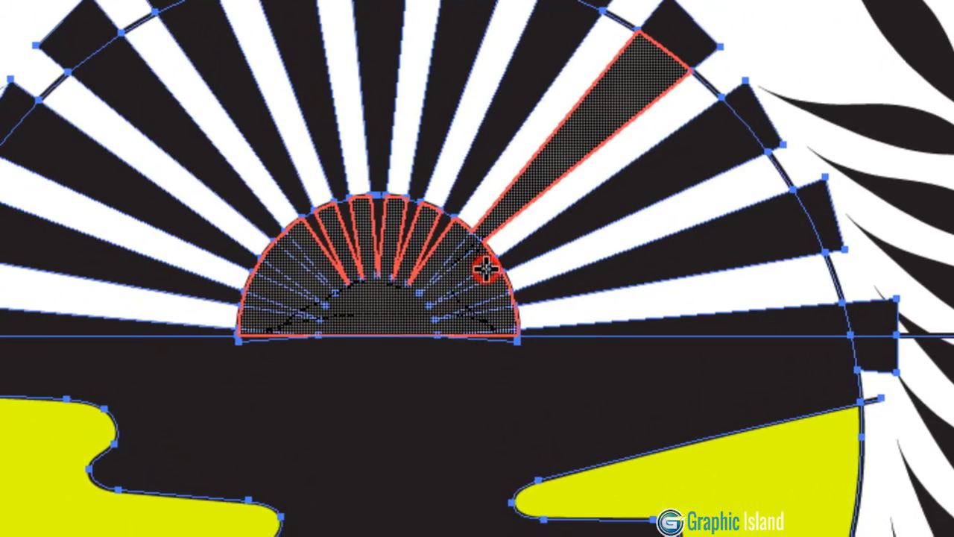
Step: Merge the half sun and the gaps between its rays in yellow, then reselect the emblem
{"action": "mouse_move", "coordinate": [469, 283]}
{"action": "left_mouse_down"}
{"action": "mouse_move", "coordinate": [485, 272]}
{"action": "mouse_move", "coordinate": [477, 261]}
{"action": "left_mouse_up"}
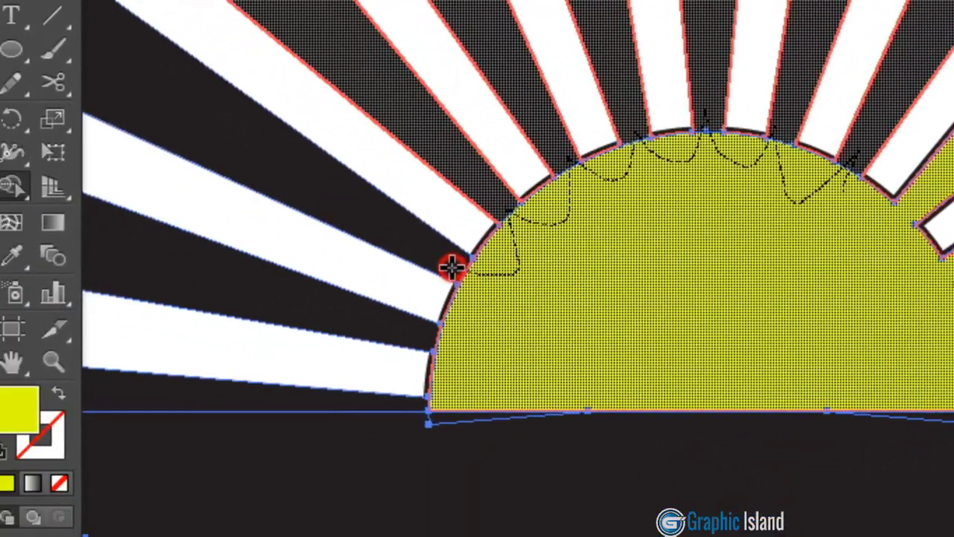
{"action": "left_click_drag", "start_coordinate": [453, 267], "coordinate": [434, 266]}
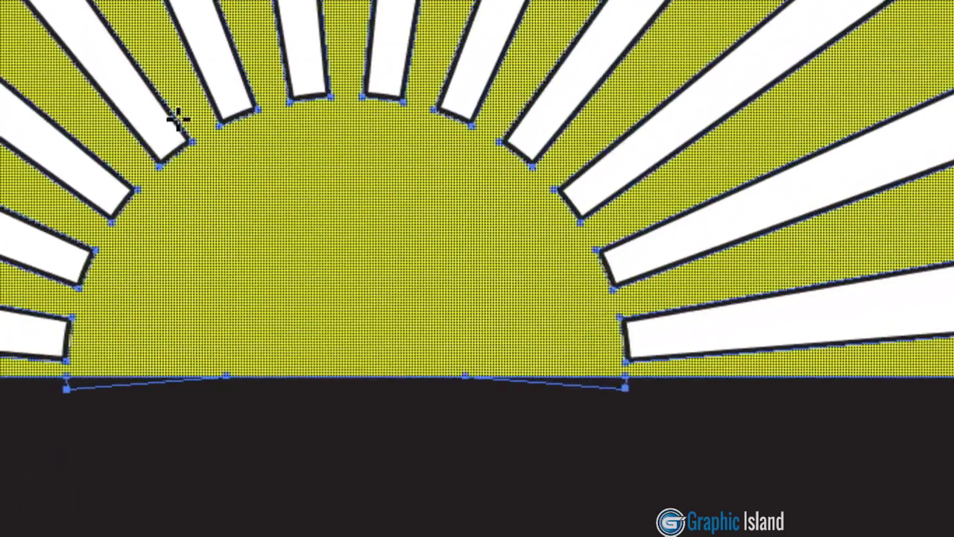
{"action": "key", "text": "v"}
{"action": "left_click", "coordinate": [464, 253]}
{"action": "left_click_drag", "start_coordinate": [320, 213], "coordinate": [810, 403]}
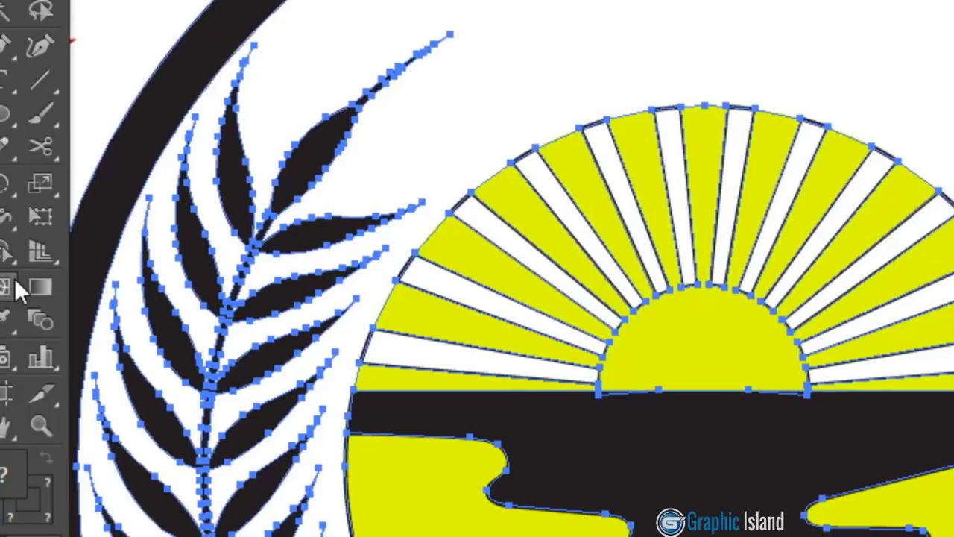
Step: Paint each white sun ray red with the Live Paint Bucket
{"action": "left_click", "coordinate": [36, 271]}
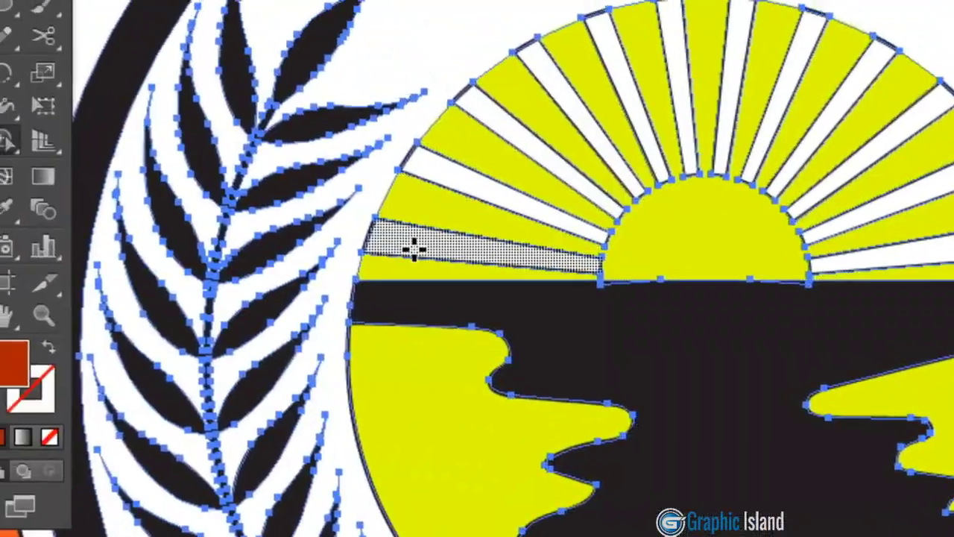
{"action": "left_click", "coordinate": [414, 250]}
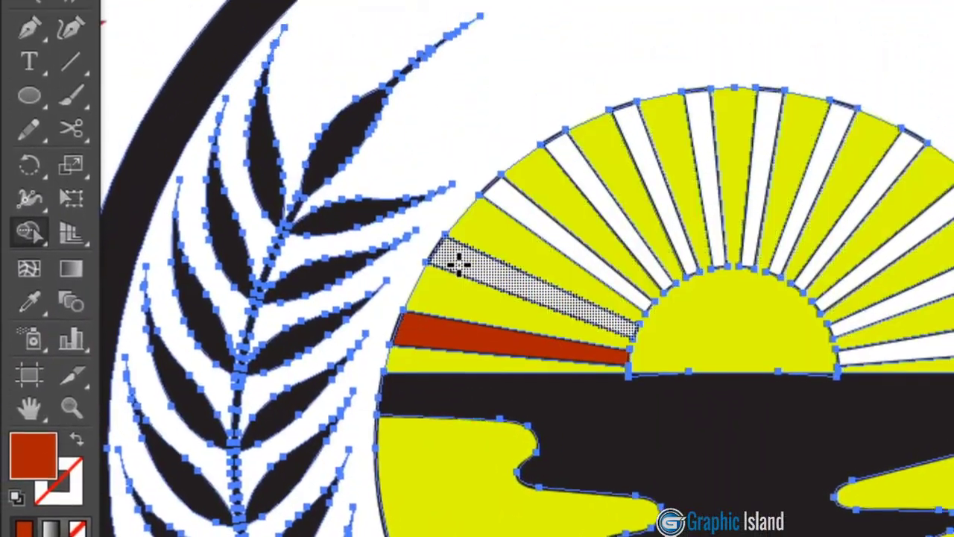
{"action": "left_click", "coordinate": [462, 182]}
{"action": "left_click", "coordinate": [477, 268]}
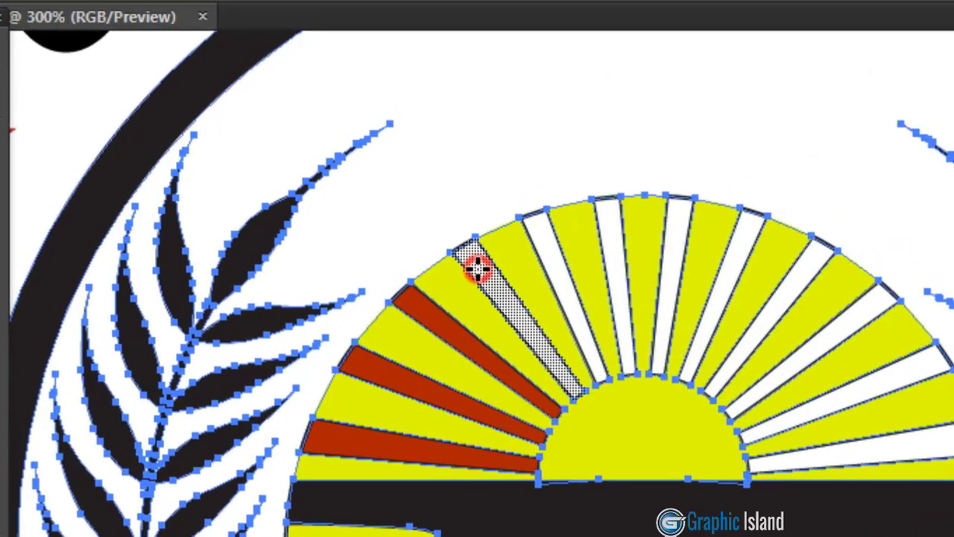
{"action": "left_click", "coordinate": [548, 235]}
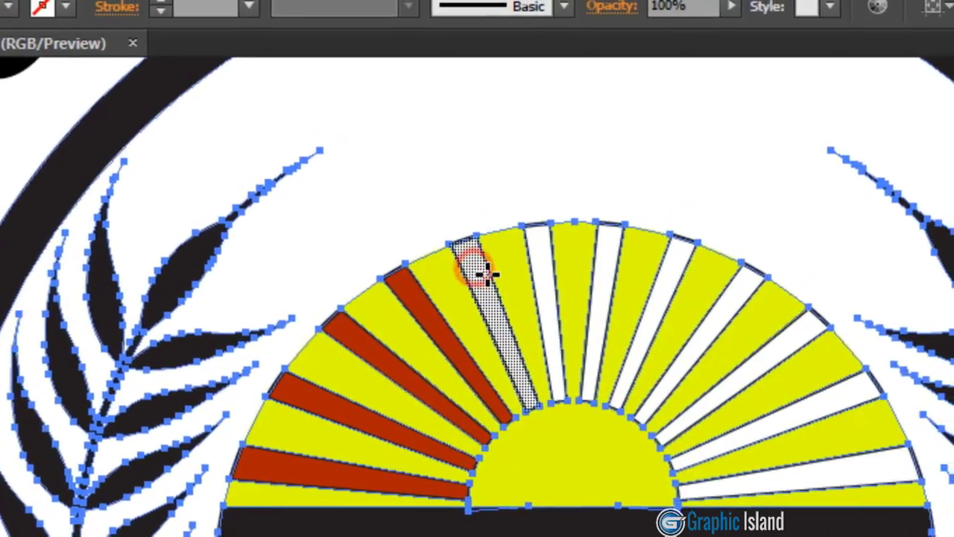
{"action": "left_click", "coordinate": [488, 274]}
{"action": "left_click", "coordinate": [489, 269]}
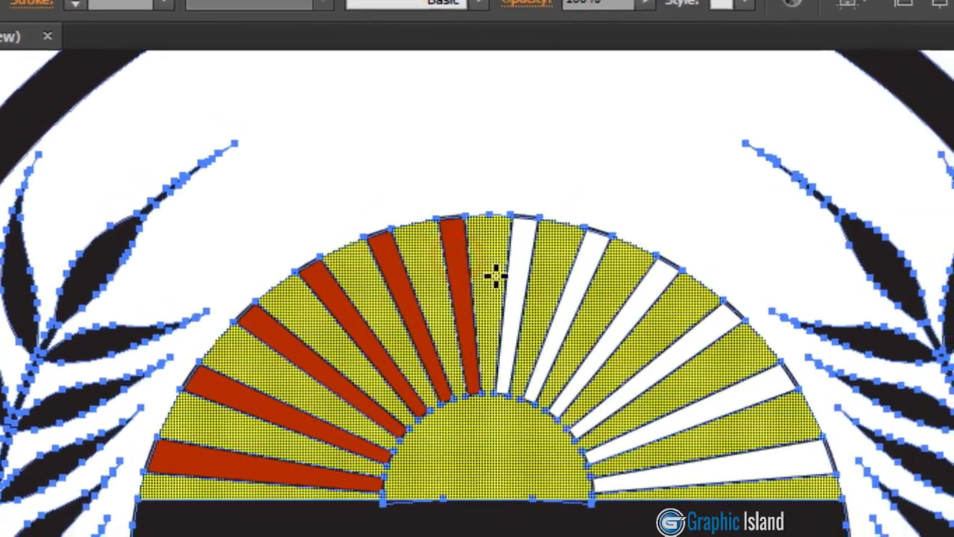
{"action": "left_click", "coordinate": [481, 271]}
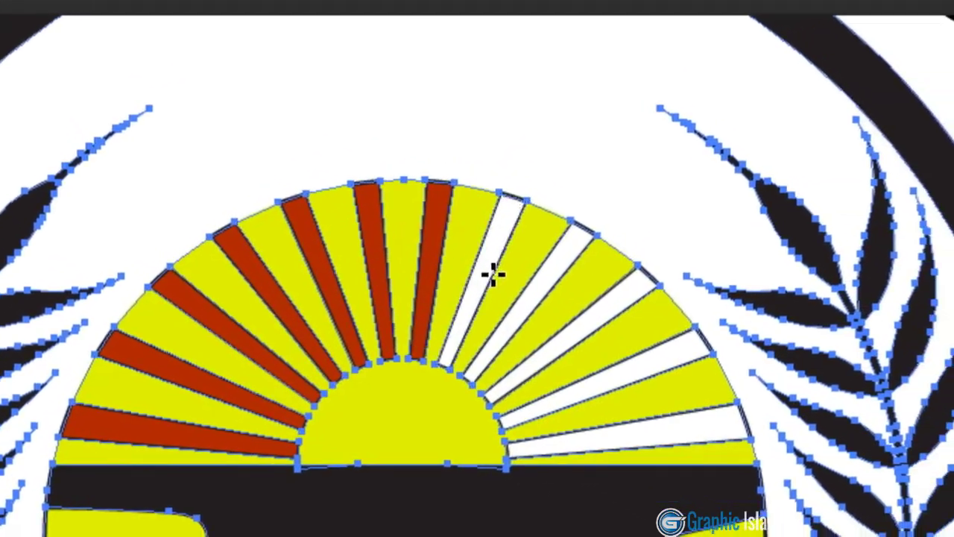
{"action": "left_click", "coordinate": [492, 273]}
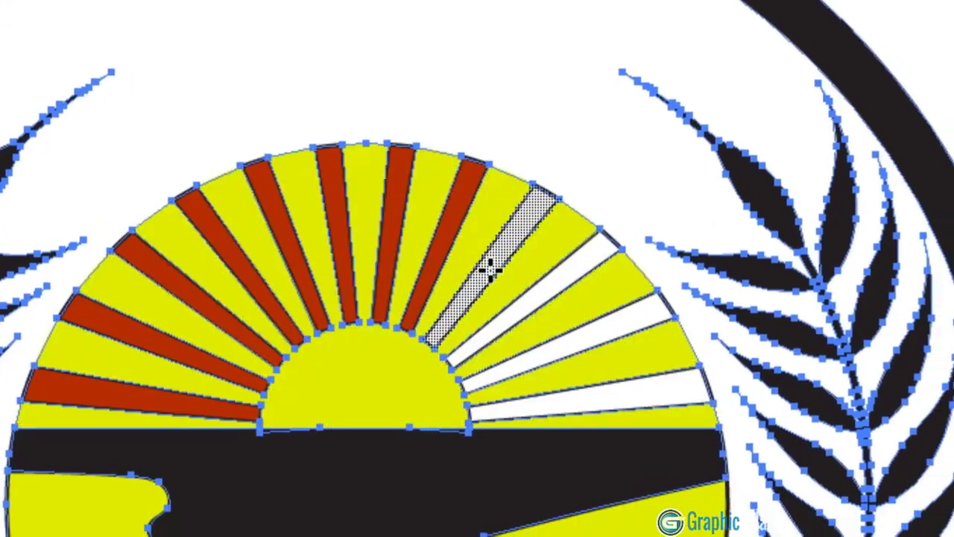
{"action": "left_click", "coordinate": [488, 269]}
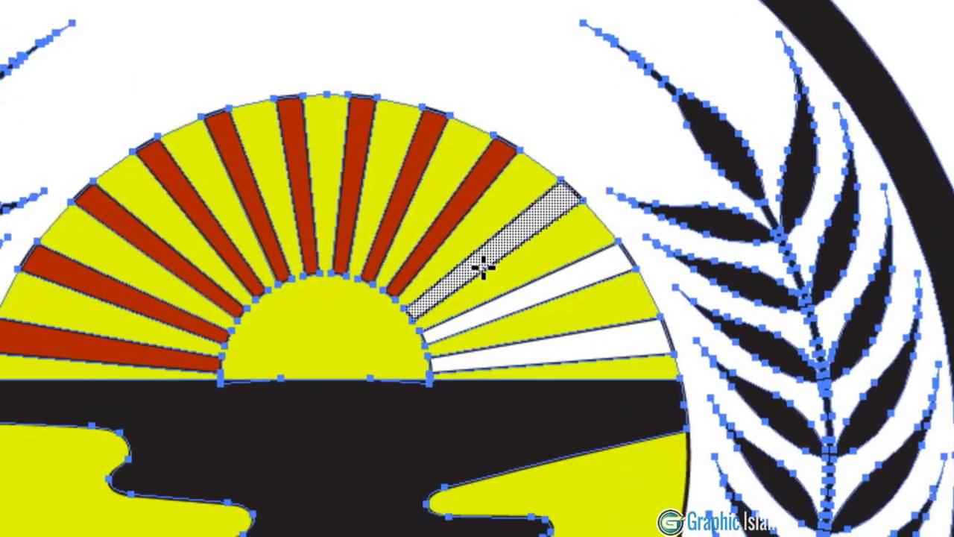
{"action": "left_click", "coordinate": [481, 269]}
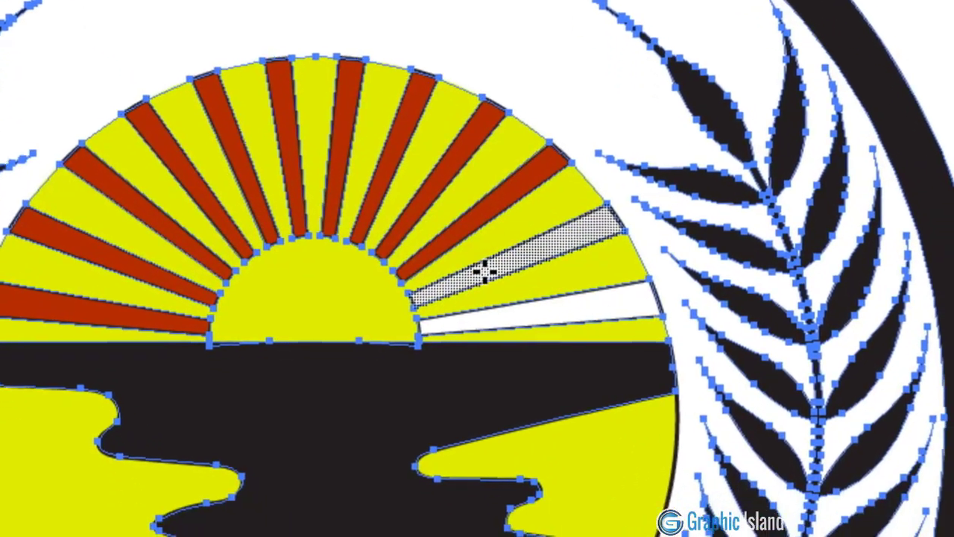
{"action": "left_click", "coordinate": [483, 272]}
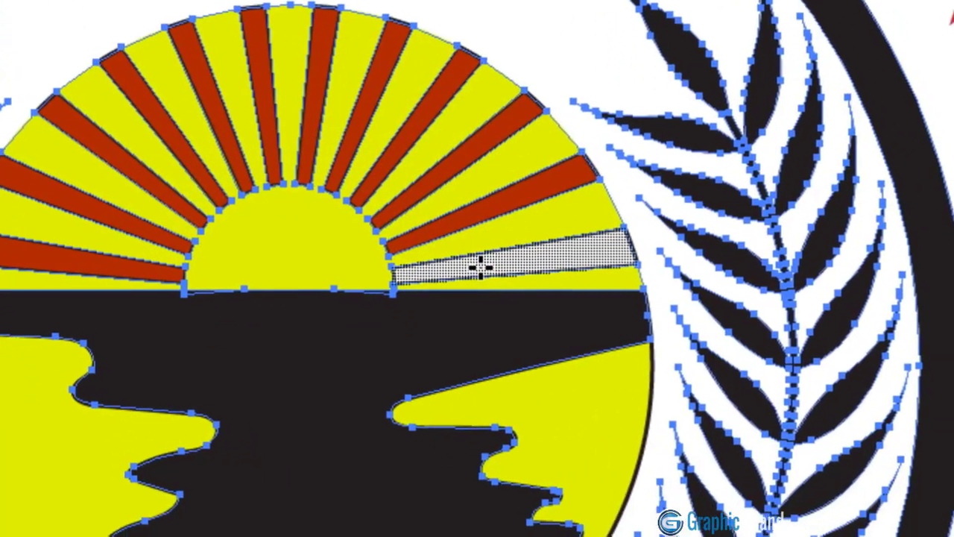
{"action": "left_click", "coordinate": [481, 269]}
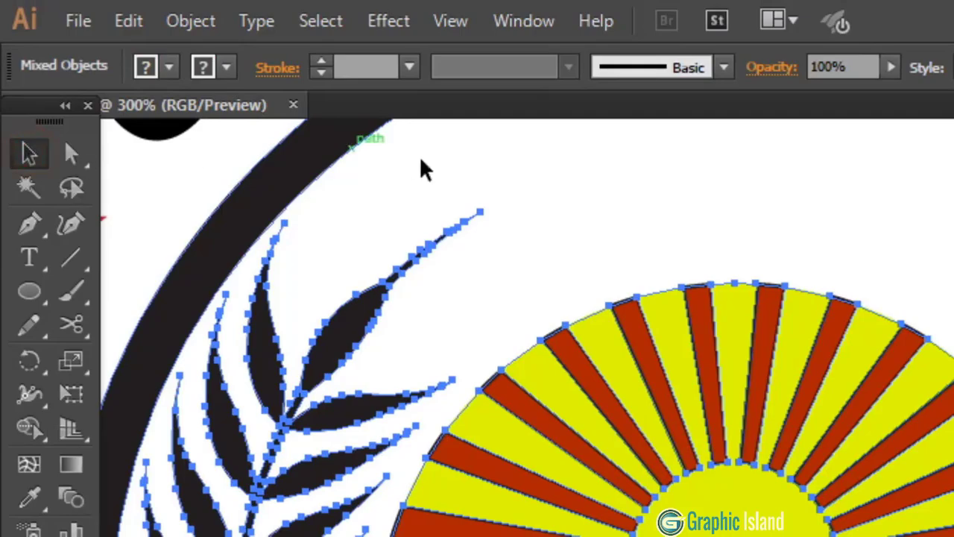
{"action": "left_click", "coordinate": [473, 164]}
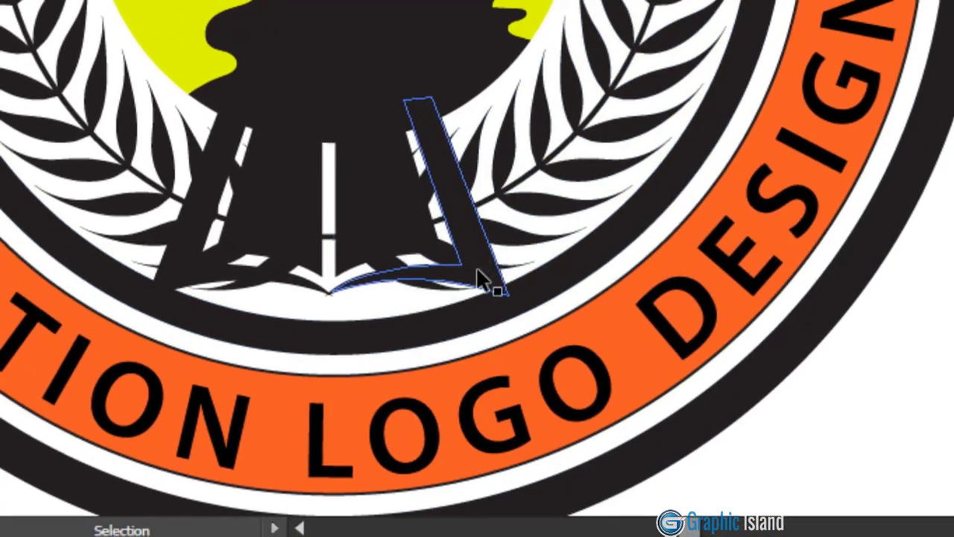
{"action": "left_click", "coordinate": [483, 279]}
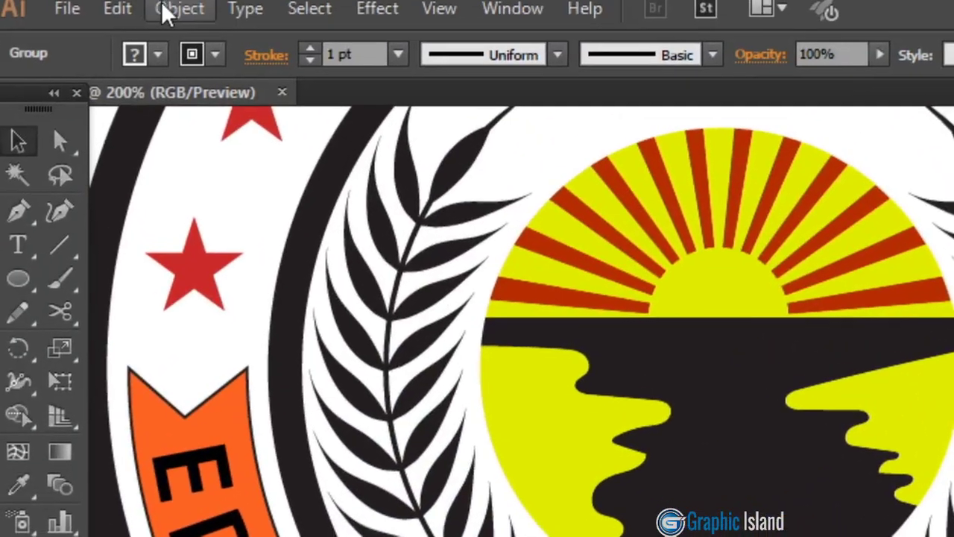
Step: Add an 8 pt offset path around the open book
{"action": "left_click", "coordinate": [170, 7]}
{"action": "mouse_move", "coordinate": [38, 161]}
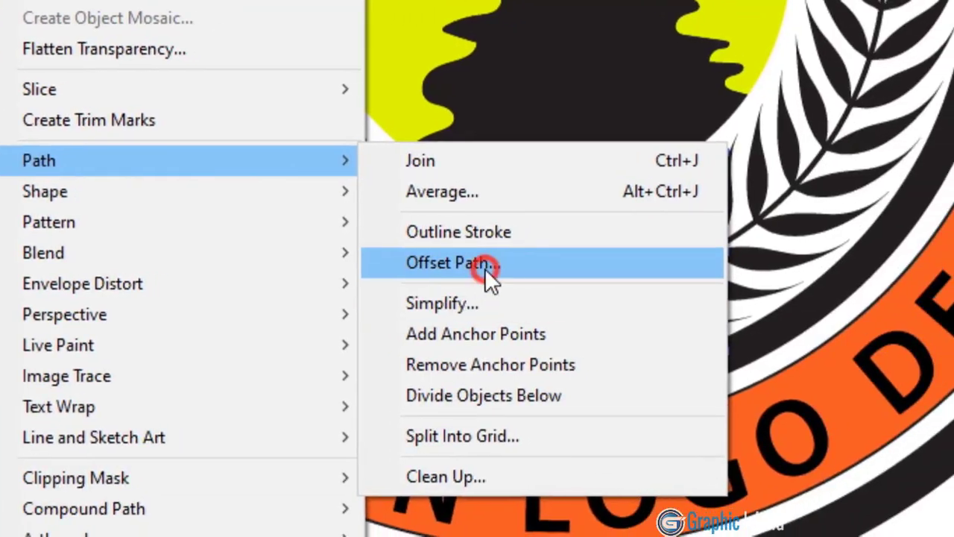
{"action": "left_click", "coordinate": [641, 384]}
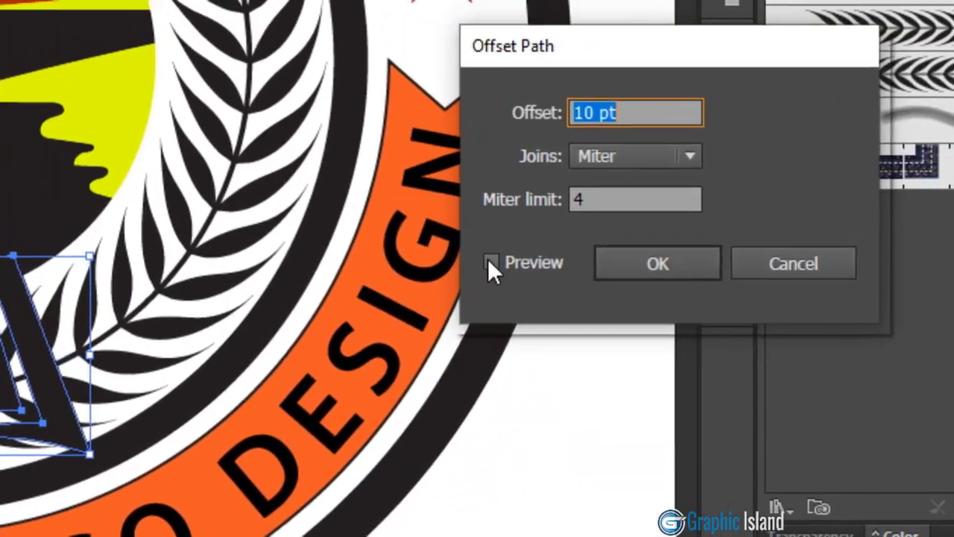
{"action": "left_click", "coordinate": [480, 273]}
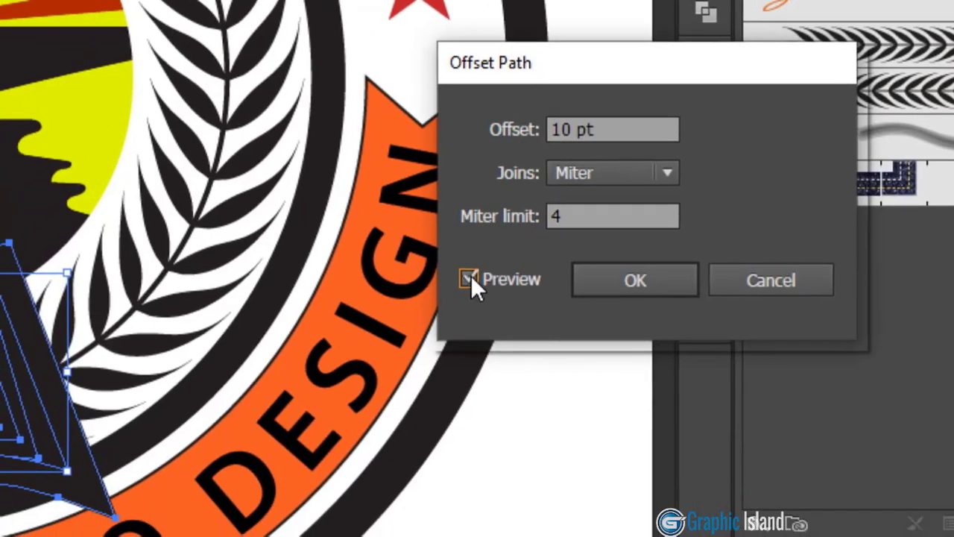
{"action": "left_click", "coordinate": [396, 325]}
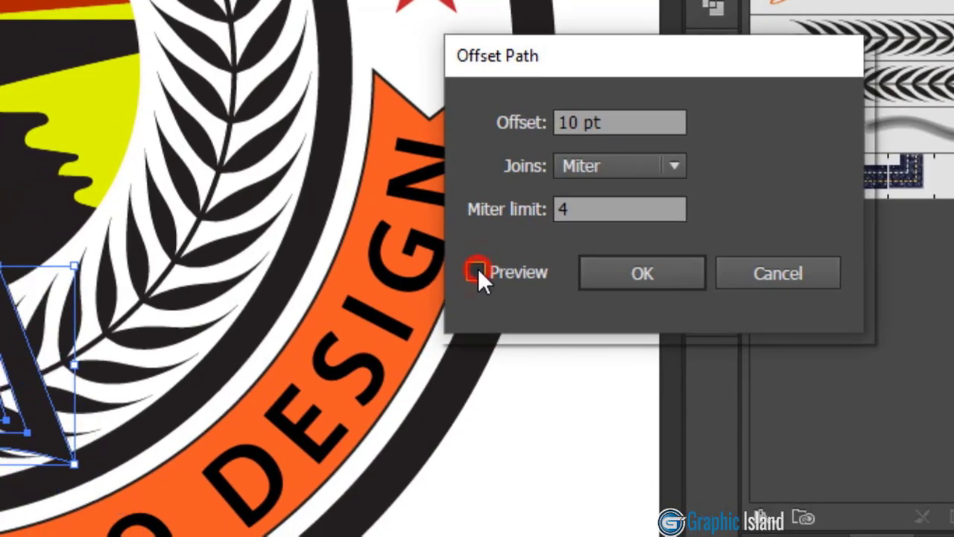
{"action": "left_click", "coordinate": [478, 273]}
{"action": "left_click_drag", "start_coordinate": [607, 122], "coordinate": [550, 123]}
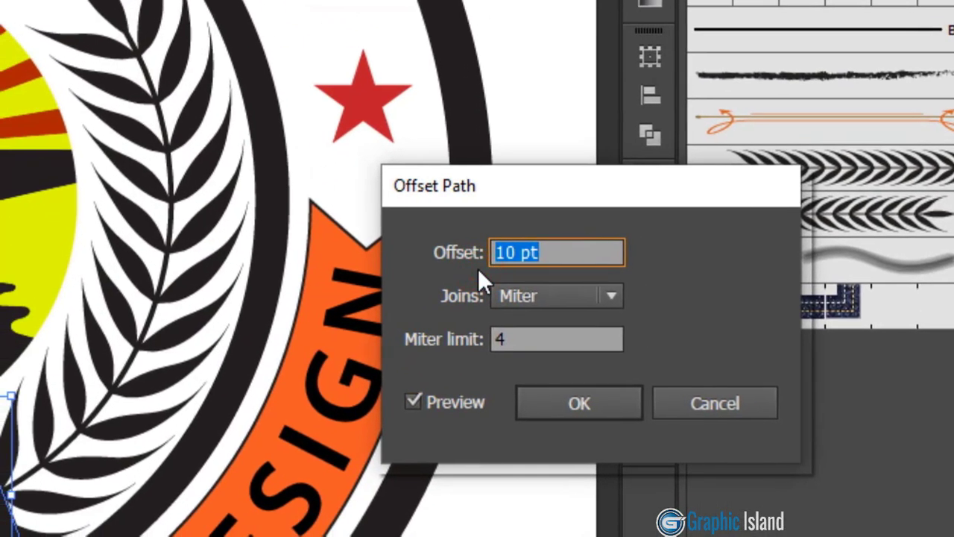
{"action": "type", "text": "8"}
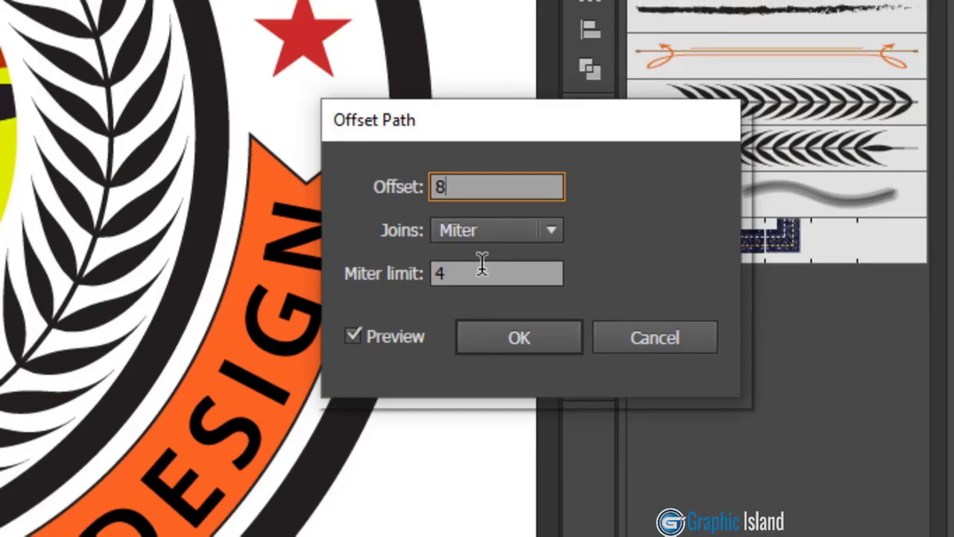
{"action": "left_click", "coordinate": [543, 333]}
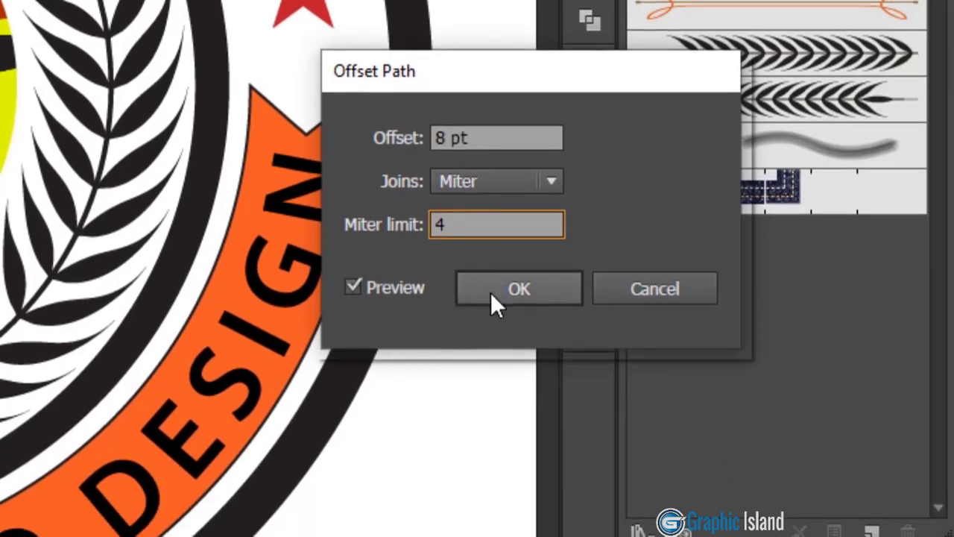
{"action": "left_click", "coordinate": [492, 340]}
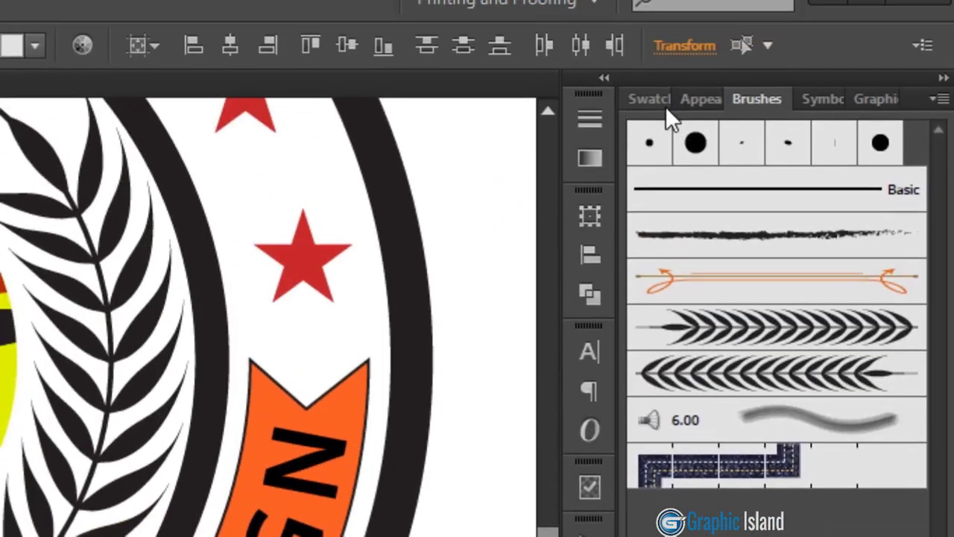
Step: Reshape the tip of the book's left page with the Direct Selection tool
{"action": "left_click", "coordinate": [656, 120]}
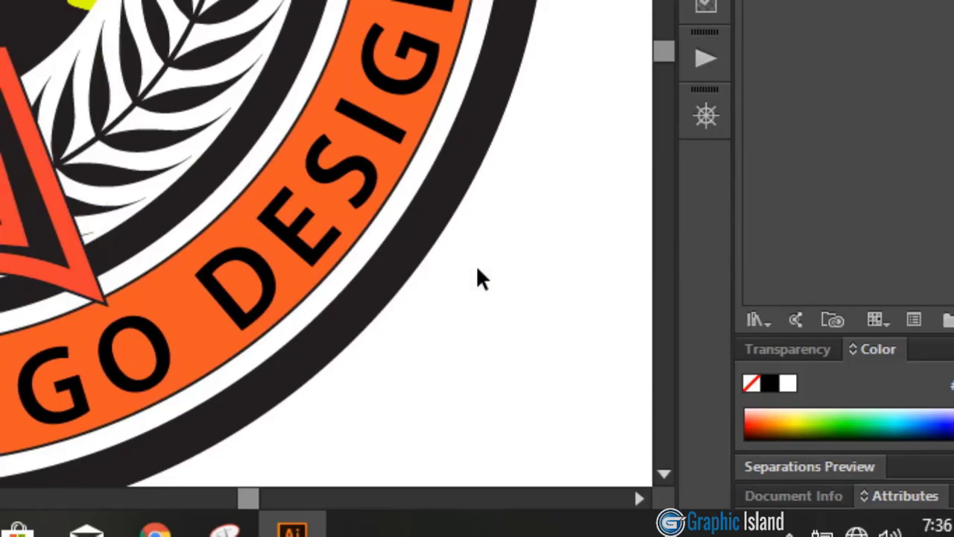
{"action": "key", "text": "ctrl+plus"}
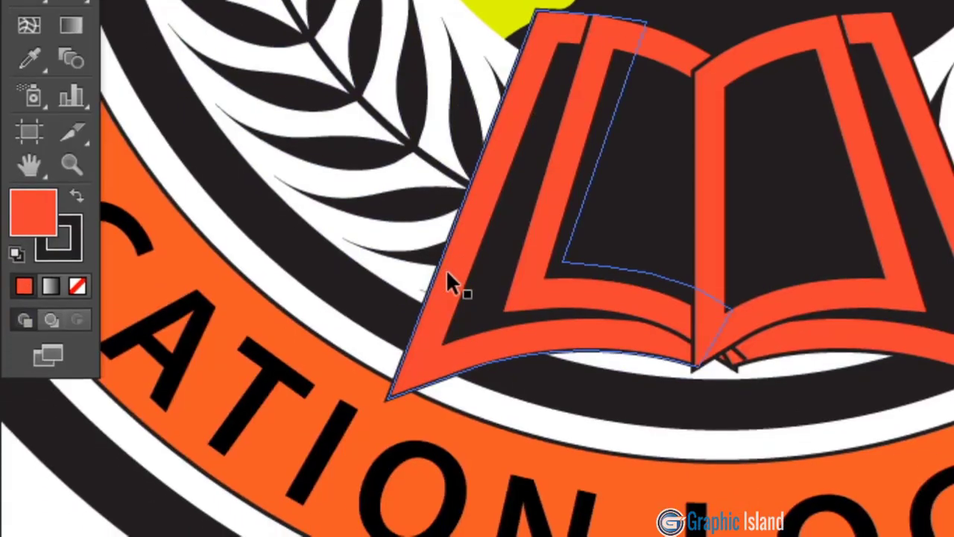
{"action": "left_click", "coordinate": [478, 267]}
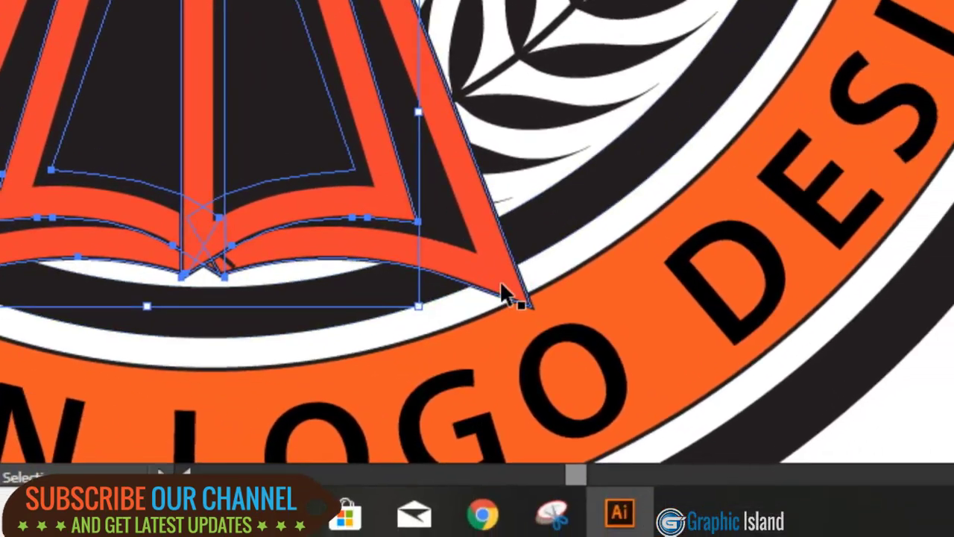
{"action": "left_click_drag", "start_coordinate": [502, 285], "coordinate": [481, 277]}
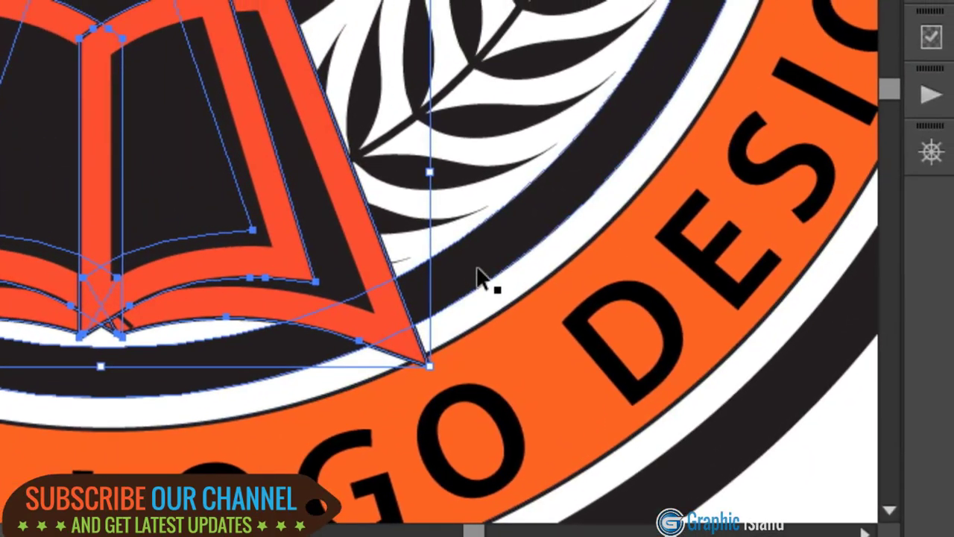
{"action": "left_click_drag", "start_coordinate": [480, 278], "coordinate": [410, 274]}
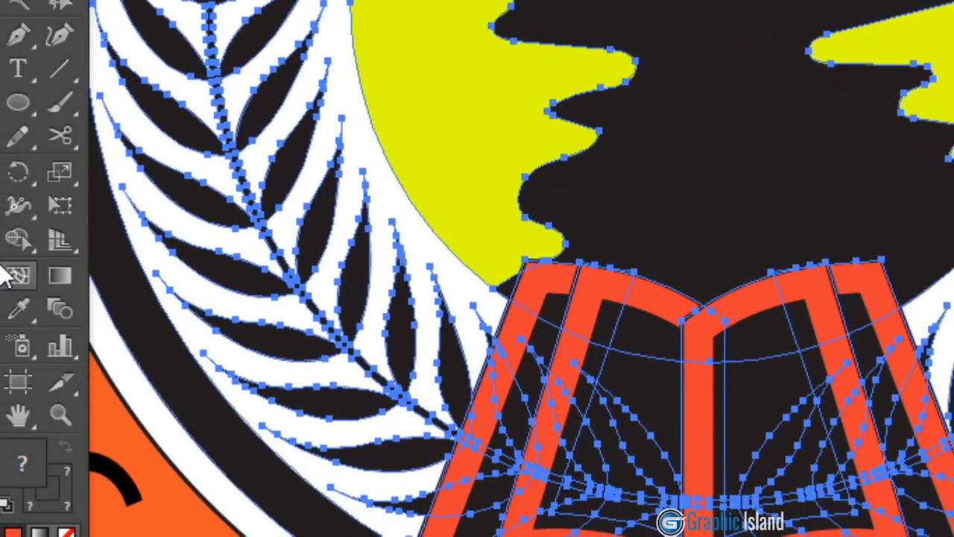
Step: Unite the book's edge strips and lower left page into one outline with Shape Builder
{"action": "left_click", "coordinate": [30, 239]}
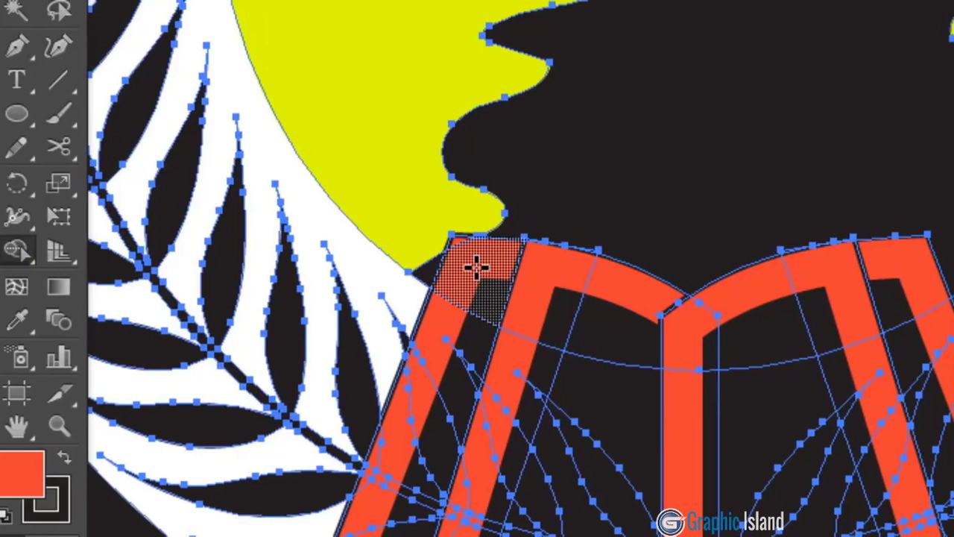
{"action": "left_click_drag", "start_coordinate": [474, 183], "coordinate": [387, 275]}
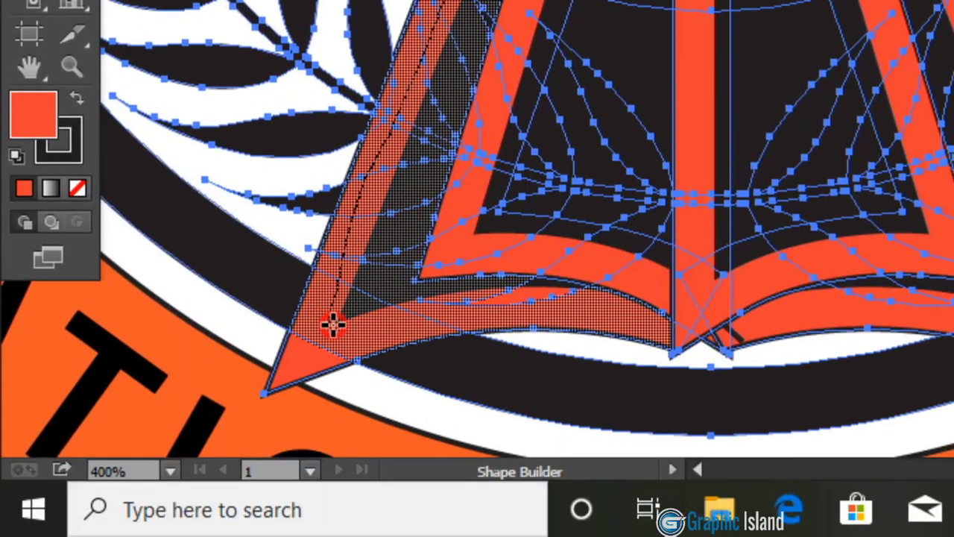
{"action": "mouse_move", "coordinate": [387, 275]}
{"action": "left_mouse_down"}
{"action": "mouse_move", "coordinate": [504, 286]}
{"action": "mouse_move", "coordinate": [525, 304]}
{"action": "mouse_move", "coordinate": [487, 326]}
{"action": "mouse_move", "coordinate": [455, 207]}
{"action": "mouse_move", "coordinate": [474, 255]}
{"action": "mouse_move", "coordinate": [469, 239]}
{"action": "mouse_move", "coordinate": [454, 278]}
{"action": "mouse_move", "coordinate": [552, 222]}
{"action": "mouse_move", "coordinate": [418, 333]}
{"action": "mouse_move", "coordinate": [518, 236]}
{"action": "mouse_move", "coordinate": [497, 290]}
{"action": "mouse_move", "coordinate": [435, 279]}
{"action": "mouse_move", "coordinate": [490, 266]}
{"action": "mouse_move", "coordinate": [473, 264]}
{"action": "mouse_move", "coordinate": [474, 251]}
{"action": "left_mouse_up"}
{"action": "mouse_move", "coordinate": [432, 341]}
{"action": "left_mouse_down"}
{"action": "mouse_move", "coordinate": [443, 254]}
{"action": "mouse_move", "coordinate": [456, 284]}
{"action": "mouse_move", "coordinate": [324, 273]}
{"action": "mouse_move", "coordinate": [445, 291]}
{"action": "mouse_move", "coordinate": [490, 244]}
{"action": "left_mouse_up"}
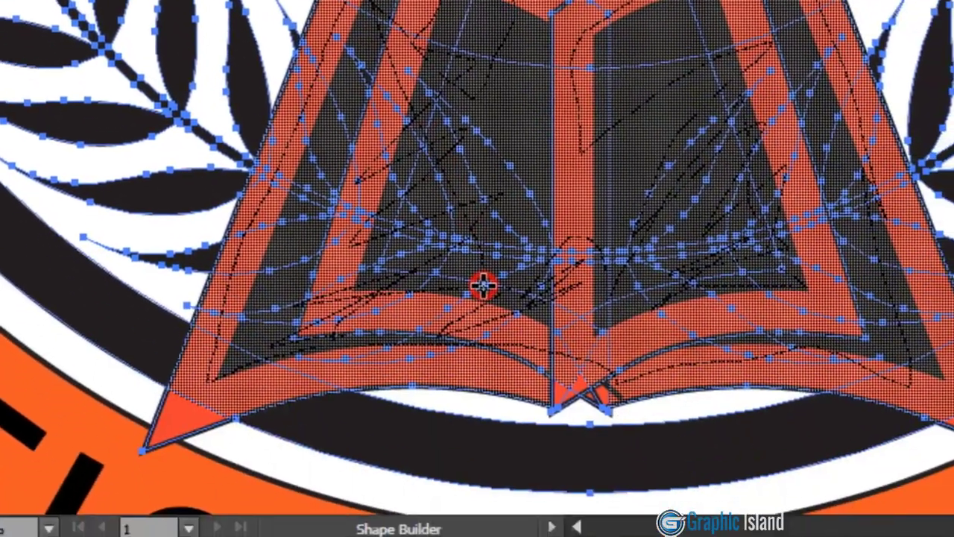
{"action": "left_click_drag", "start_coordinate": [514, 353], "coordinate": [478, 269]}
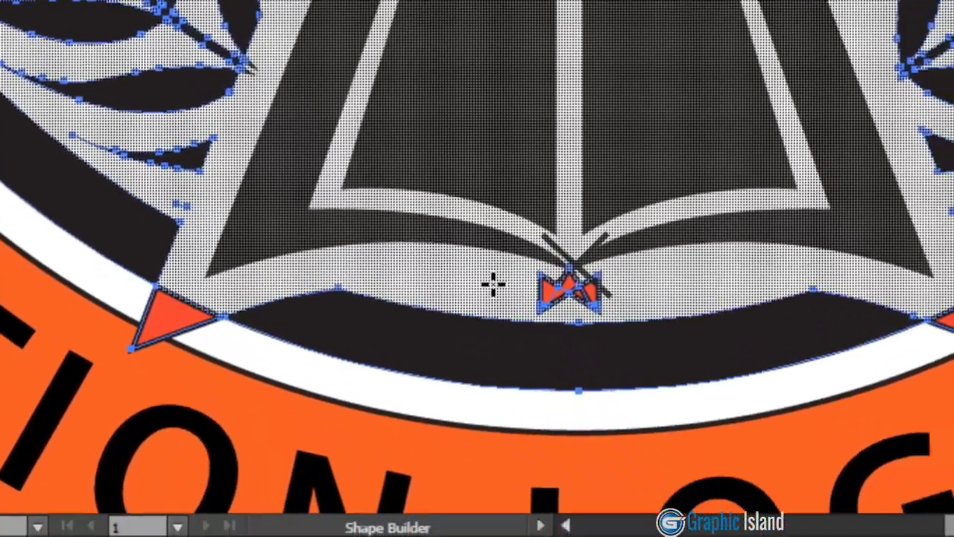
Step: Remove the small leftover triangles at the book's centre
{"action": "left_click_drag", "start_coordinate": [493, 284], "coordinate": [468, 277]}
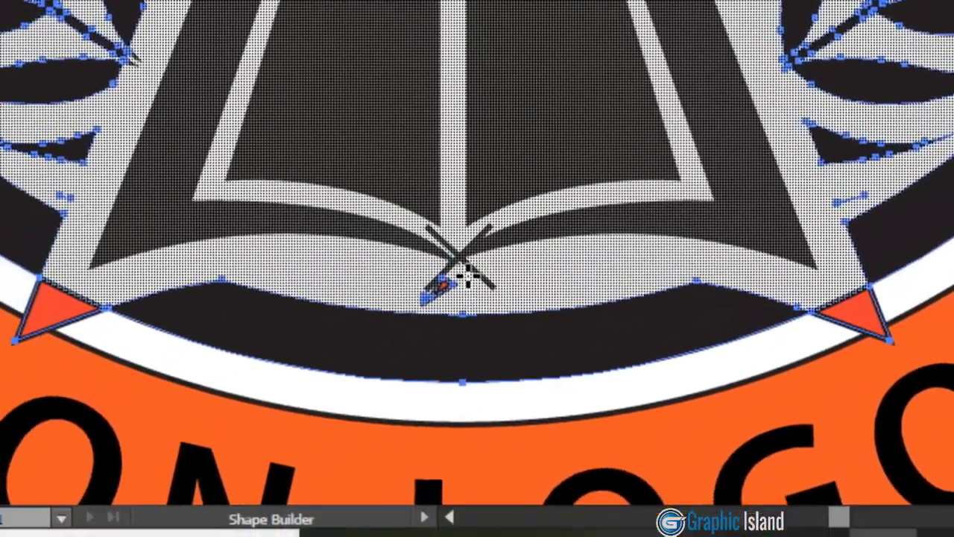
{"action": "left_click", "coordinate": [441, 290], "text": "alt"}
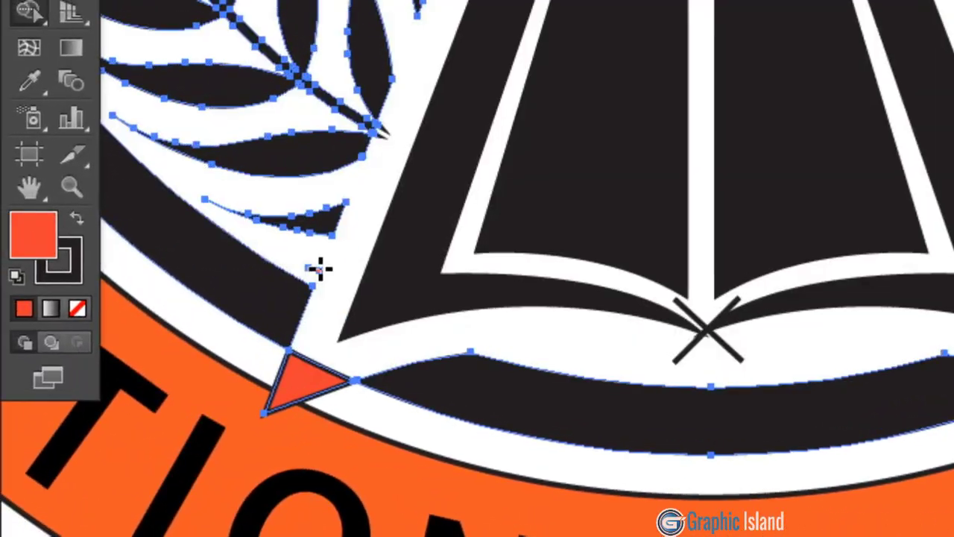
{"action": "left_click", "coordinate": [322, 282], "text": "alt"}
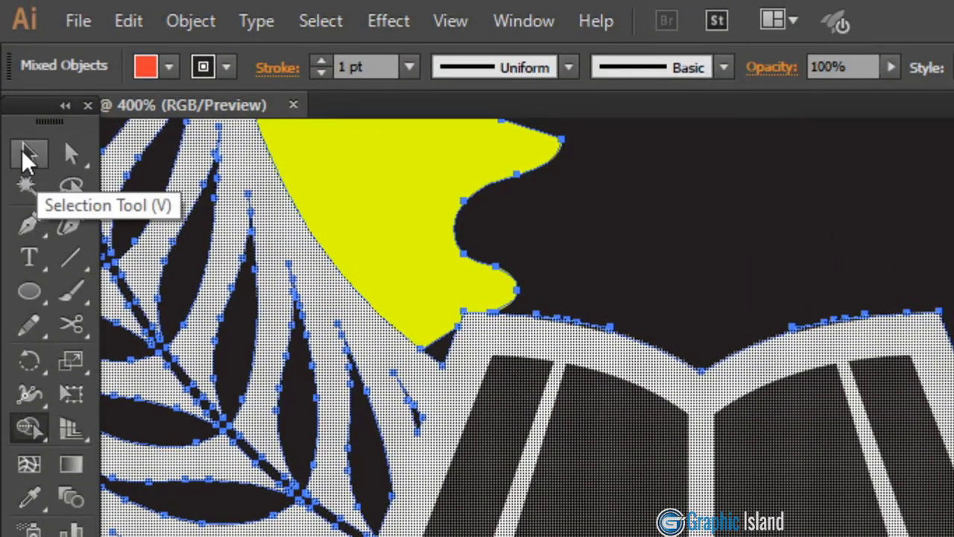
Step: Delete both strokes of the X mark at the book's base and the stray red triangle
{"action": "left_click", "coordinate": [22, 150]}
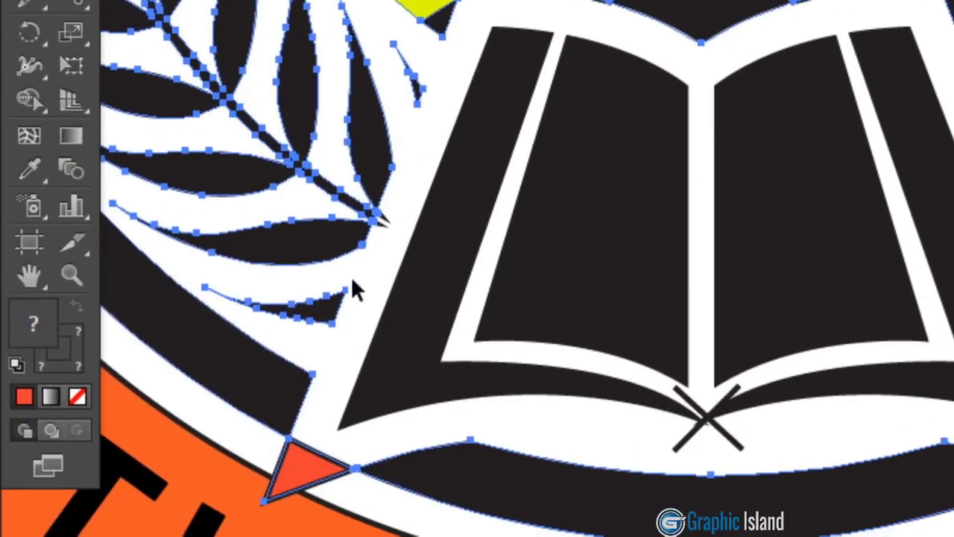
{"action": "left_click", "coordinate": [361, 268]}
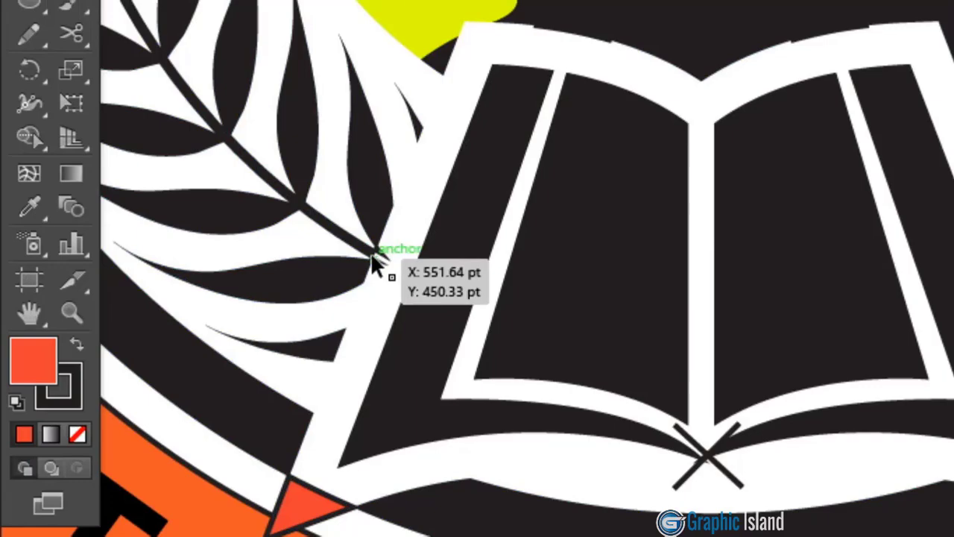
{"action": "left_click", "coordinate": [379, 270]}
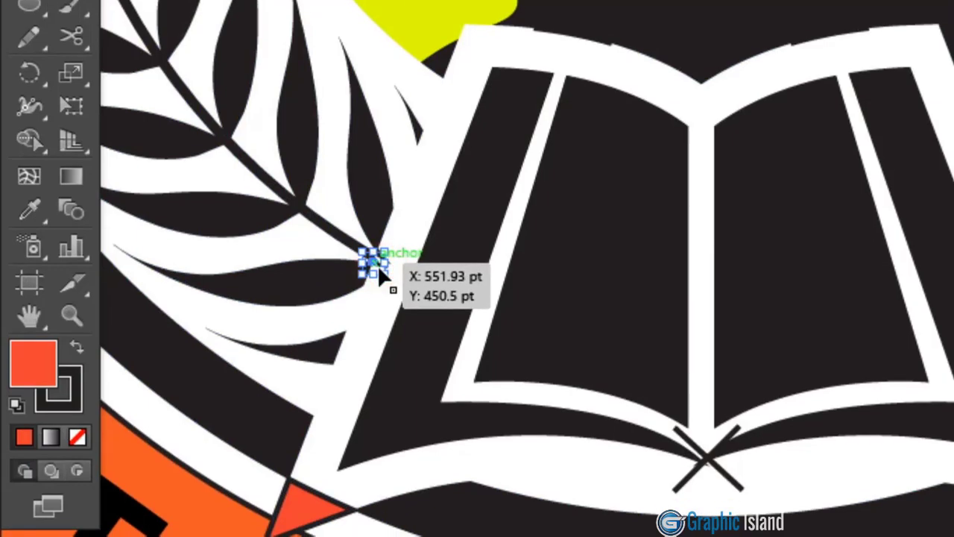
{"action": "left_click", "coordinate": [387, 270]}
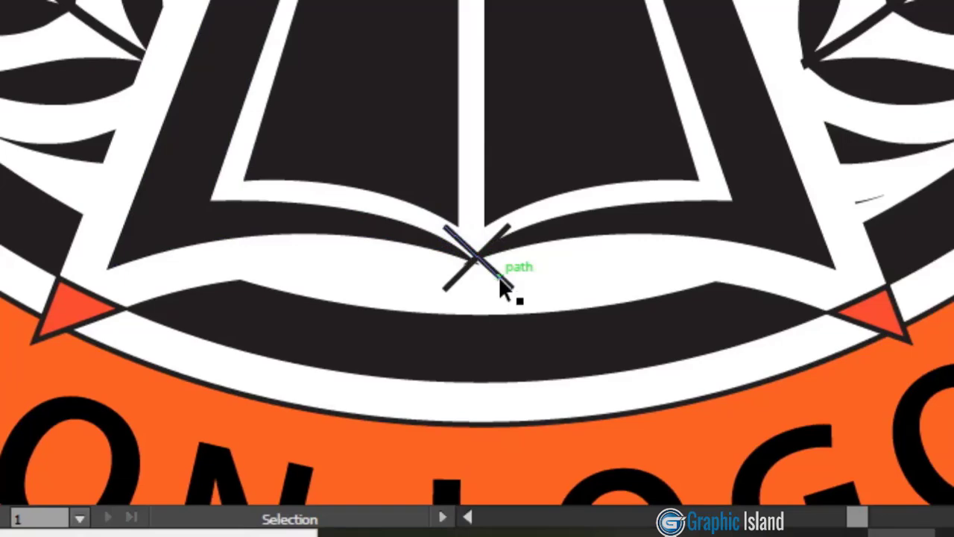
{"action": "left_click", "coordinate": [481, 274]}
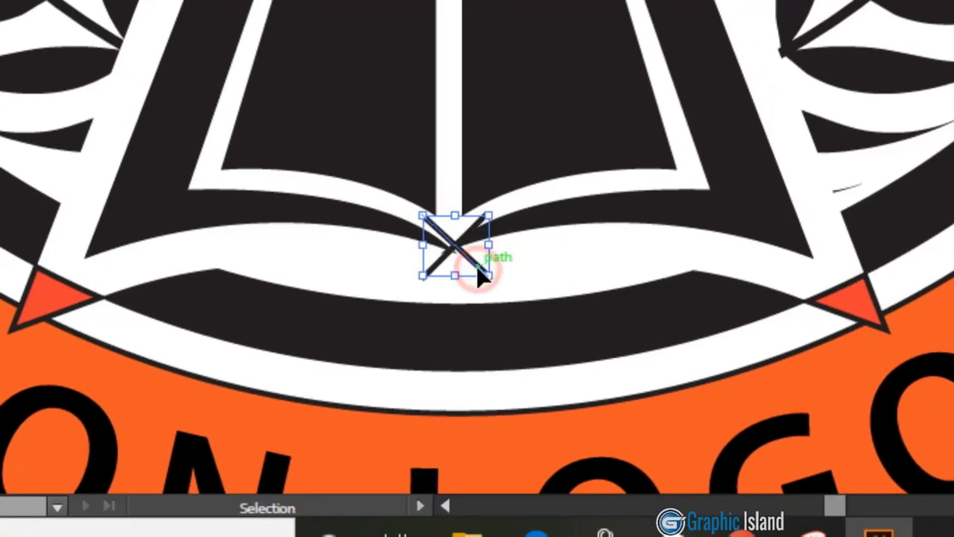
{"action": "key", "text": "Delete"}
{"action": "left_click", "coordinate": [476, 265]}
{"action": "key", "text": "Delete"}
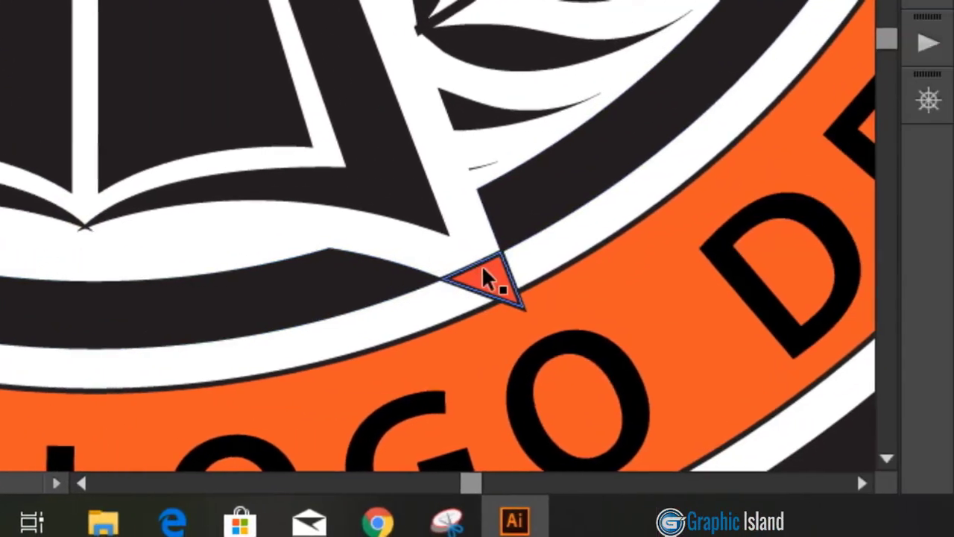
{"action": "left_click", "coordinate": [488, 274]}
{"action": "key", "text": "Delete"}
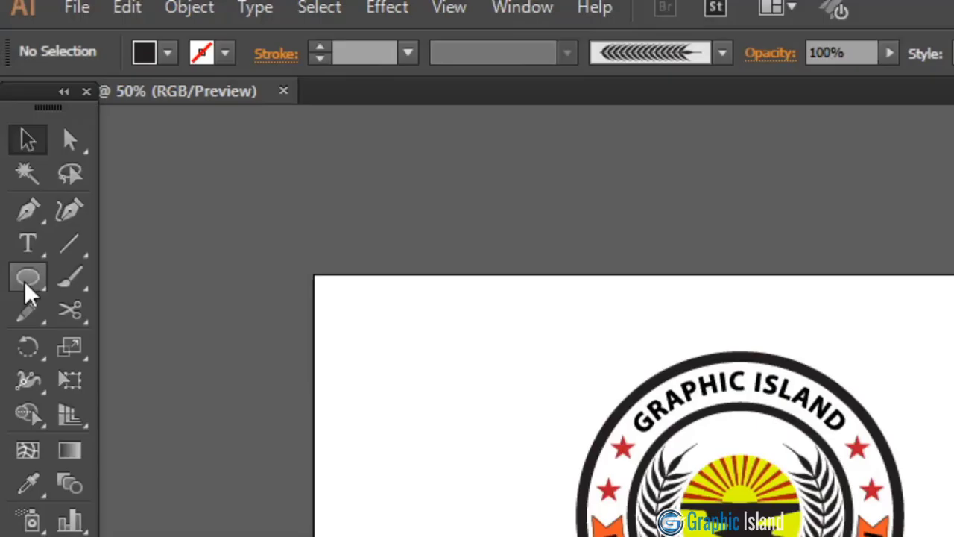
Step: Draw an artboard-sized rectangle, send it to the back, and fill it dark blue
{"action": "left_click", "coordinate": [29, 262]}
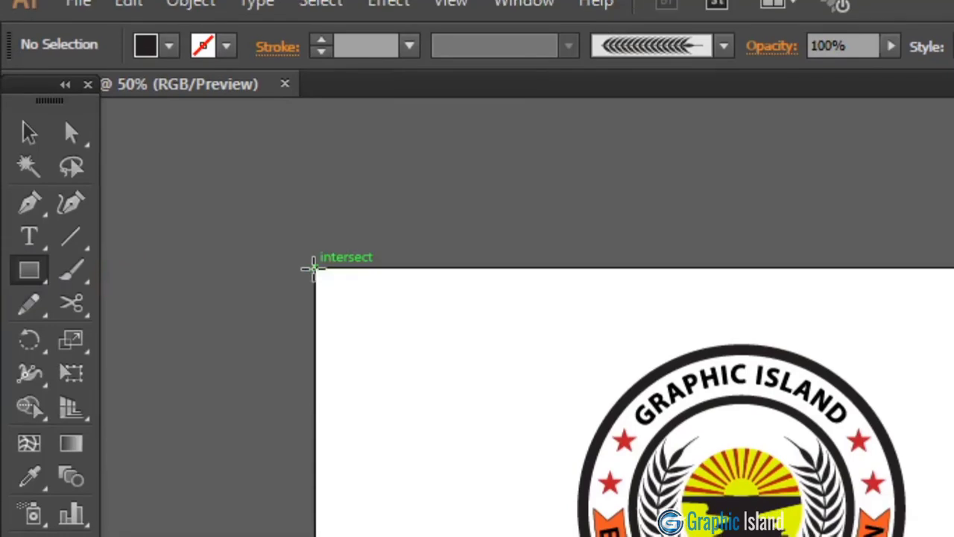
{"action": "mouse_move", "coordinate": [281, 268]}
{"action": "left_mouse_down"}
{"action": "mouse_move", "coordinate": [433, 273]}
{"action": "mouse_move", "coordinate": [442, 260]}
{"action": "left_mouse_up"}
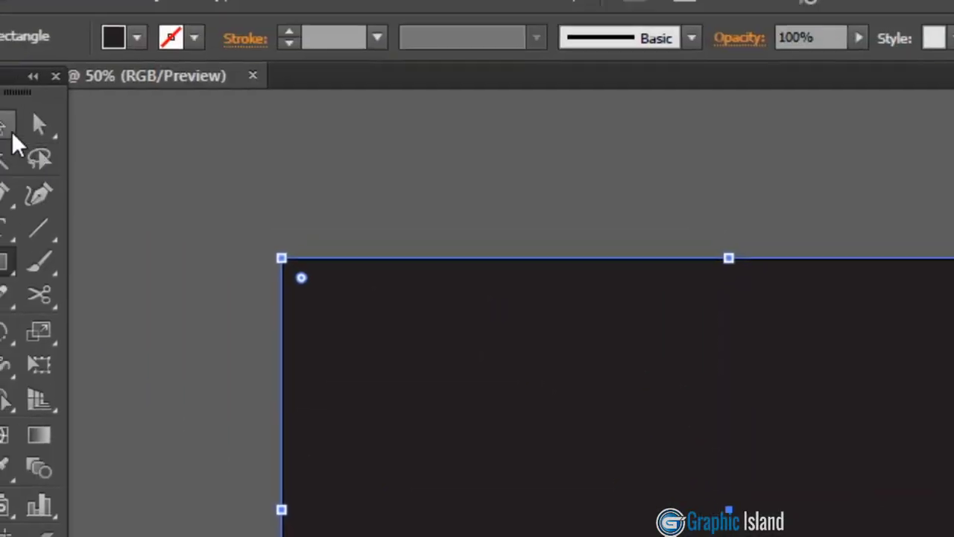
{"action": "left_click", "coordinate": [11, 131]}
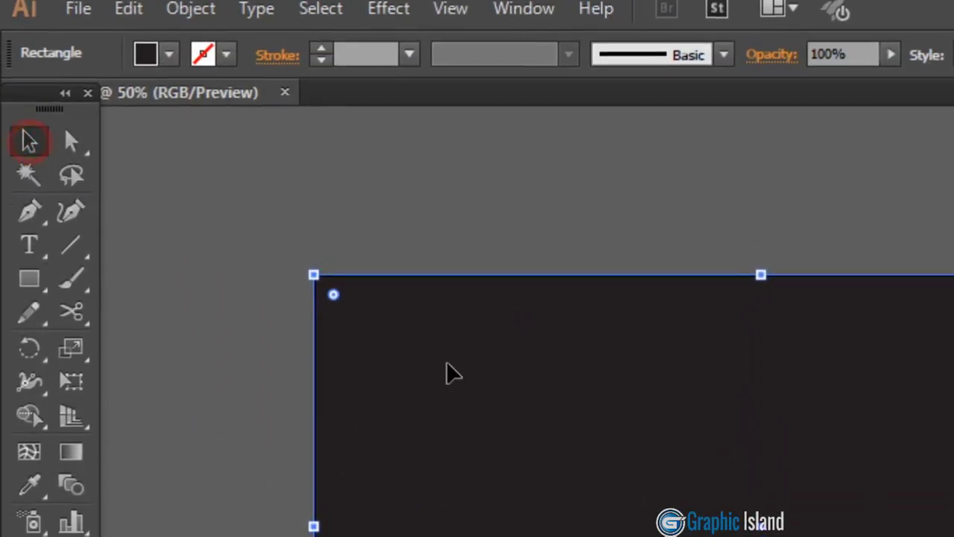
{"action": "right_click", "coordinate": [489, 396]}
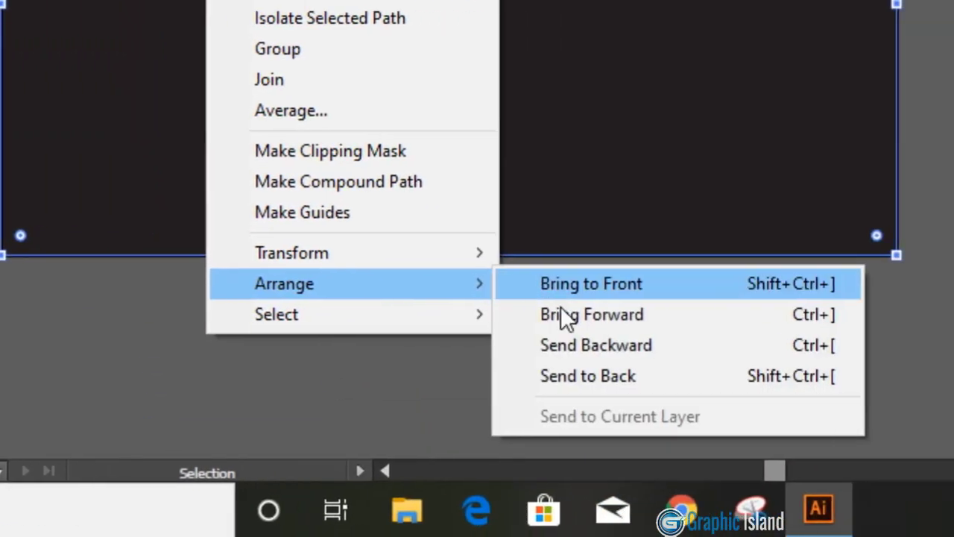
{"action": "left_click", "coordinate": [606, 376]}
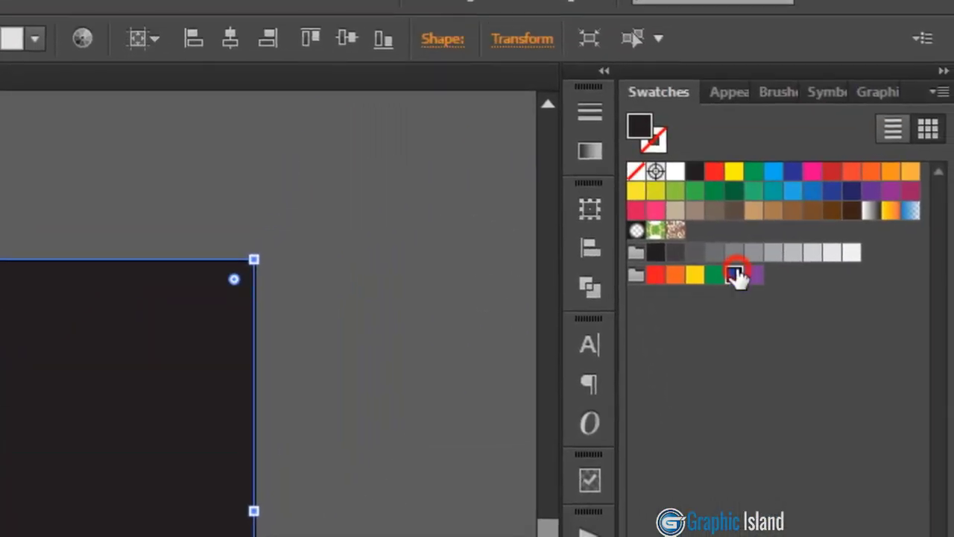
{"action": "left_click", "coordinate": [734, 269]}
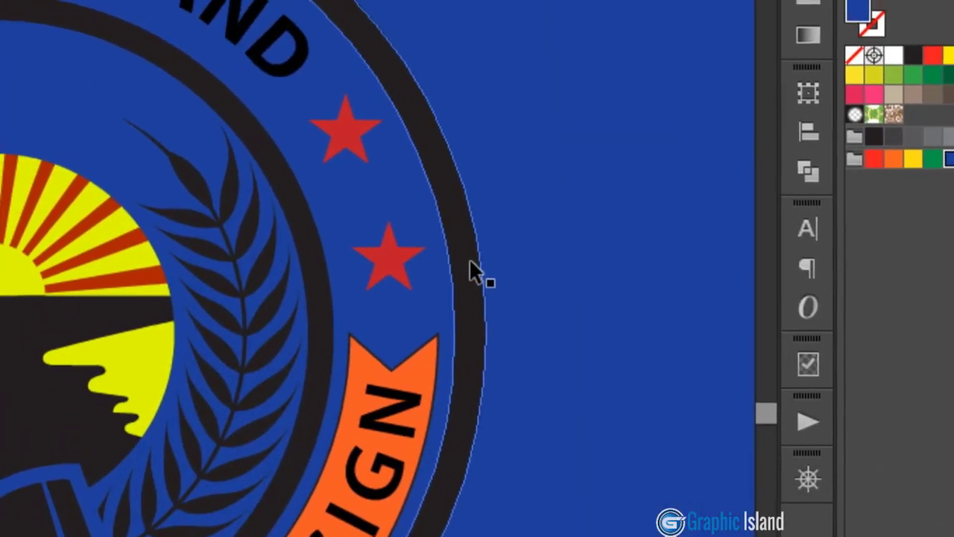
Step: Recolour the inner black ring light orange
{"action": "left_click", "coordinate": [477, 267]}
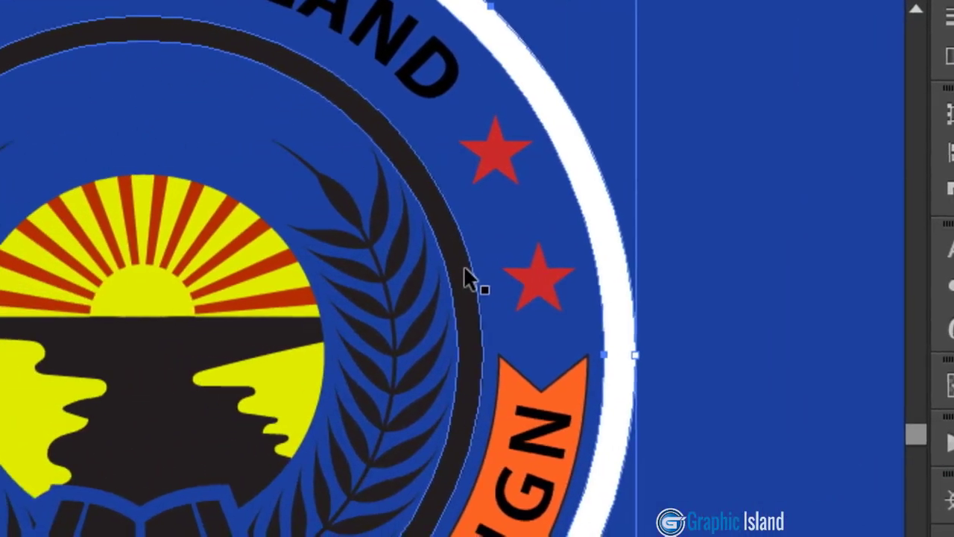
{"action": "left_click", "coordinate": [477, 265]}
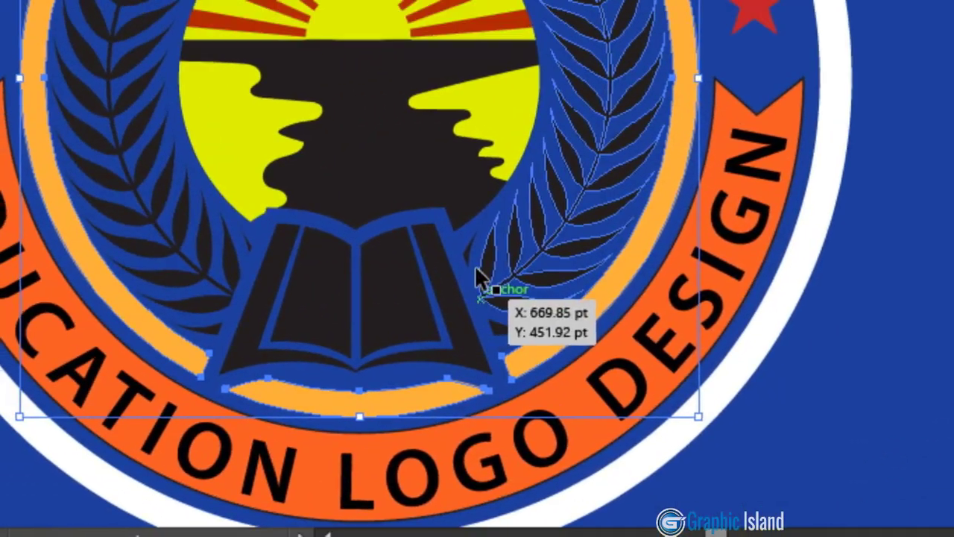
{"action": "left_click", "coordinate": [474, 275]}
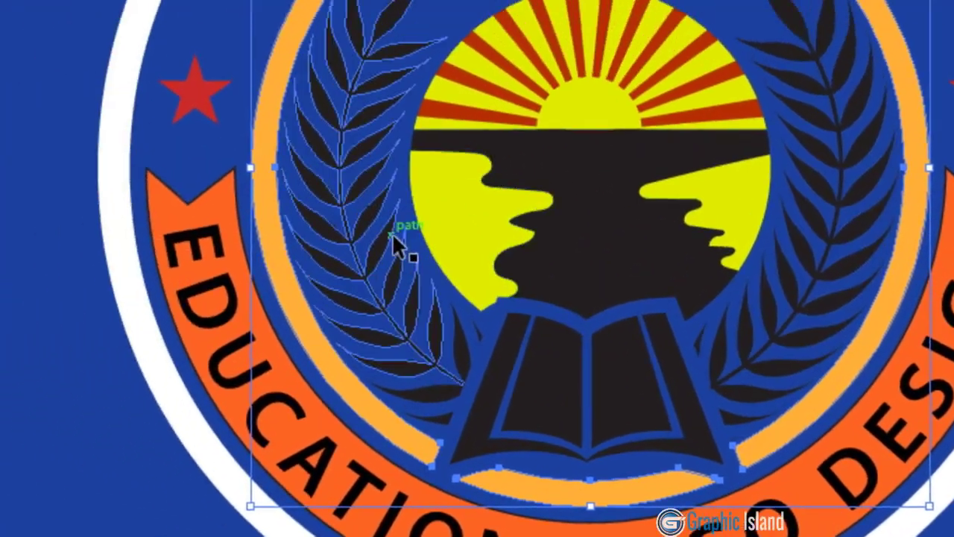
Step: Make both laurel wreaths white
{"action": "left_click", "coordinate": [392, 234]}
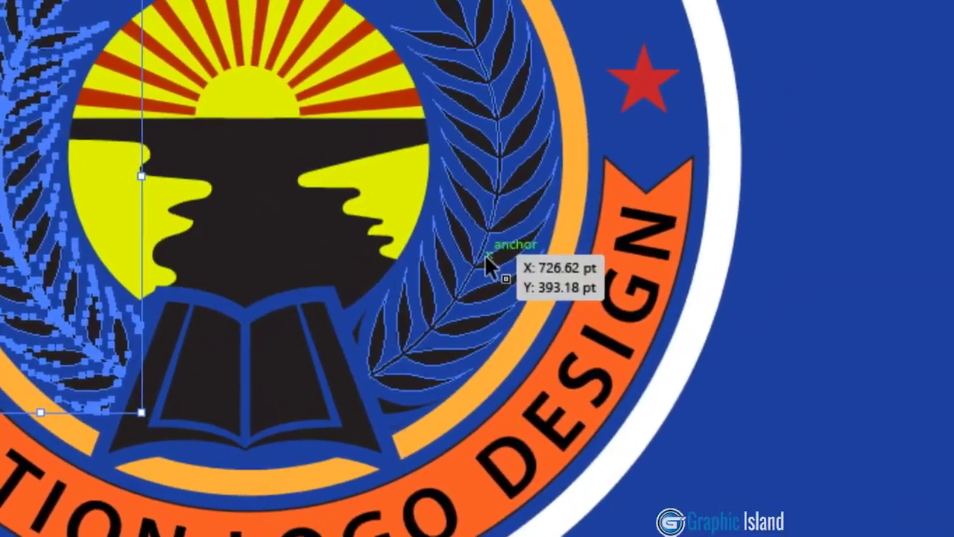
{"action": "left_click", "coordinate": [486, 256], "text": "shift"}
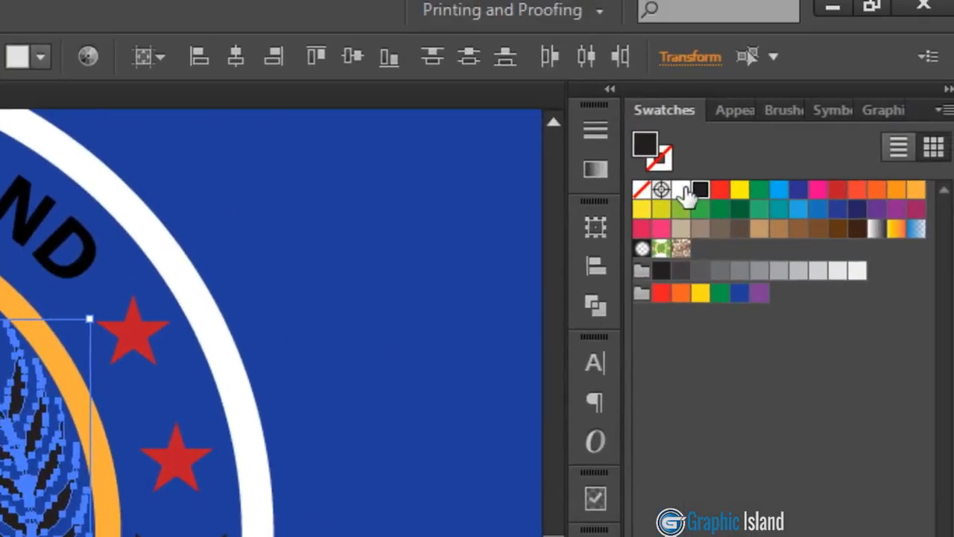
{"action": "left_click", "coordinate": [677, 199]}
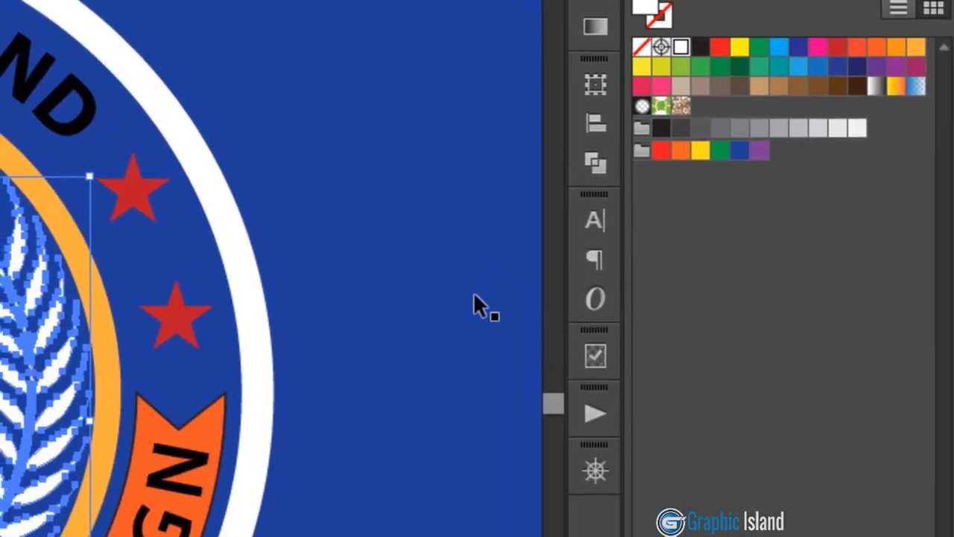
{"action": "left_click", "coordinate": [477, 278]}
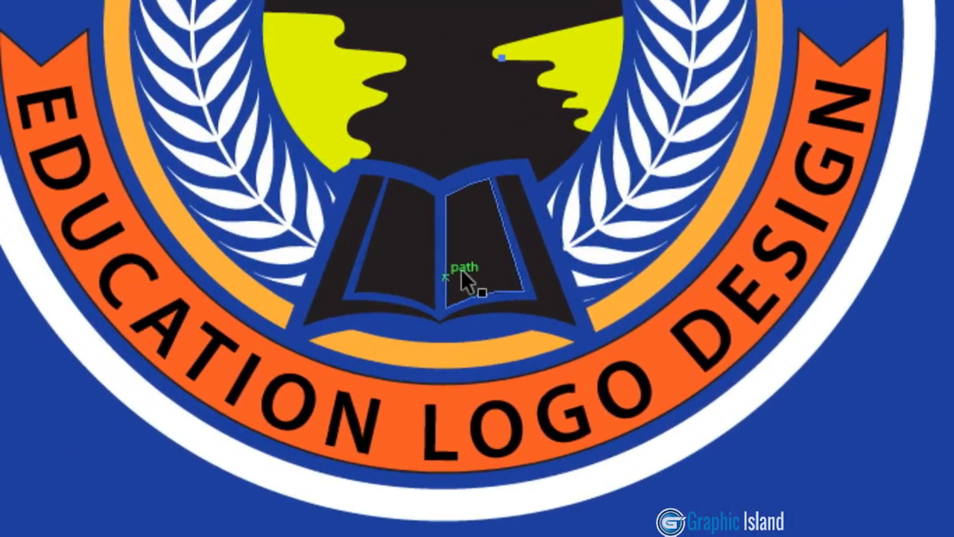
Step: Turn the book pages white and fill the whole book, cover included, orange
{"action": "left_click", "coordinate": [480, 276]}
{"action": "left_click", "coordinate": [410, 270], "text": "shift"}
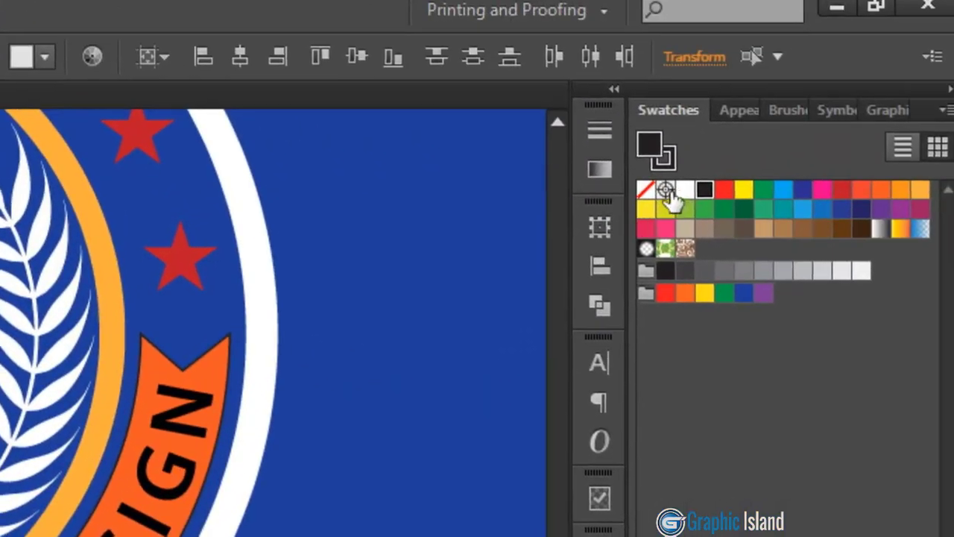
{"action": "left_click", "coordinate": [682, 191]}
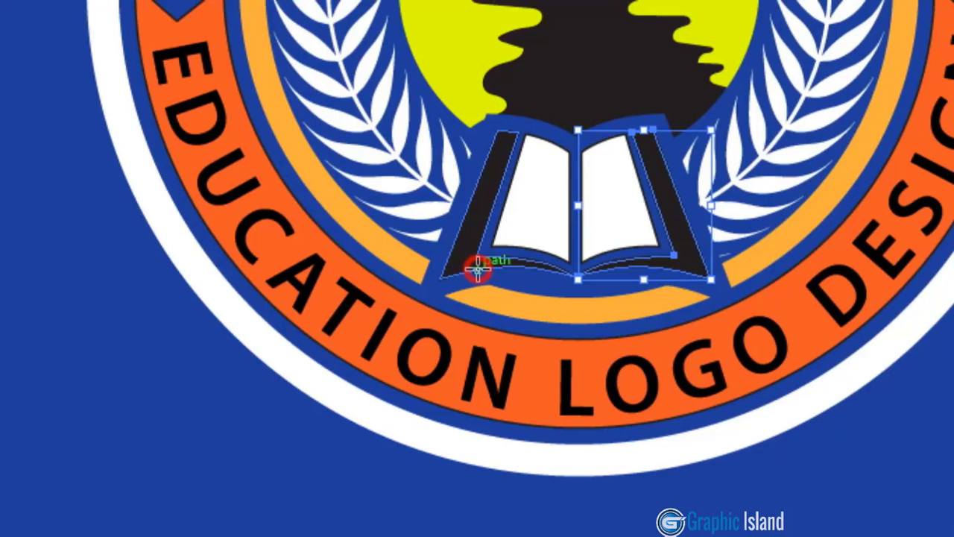
{"action": "left_click", "coordinate": [474, 267], "text": "shift"}
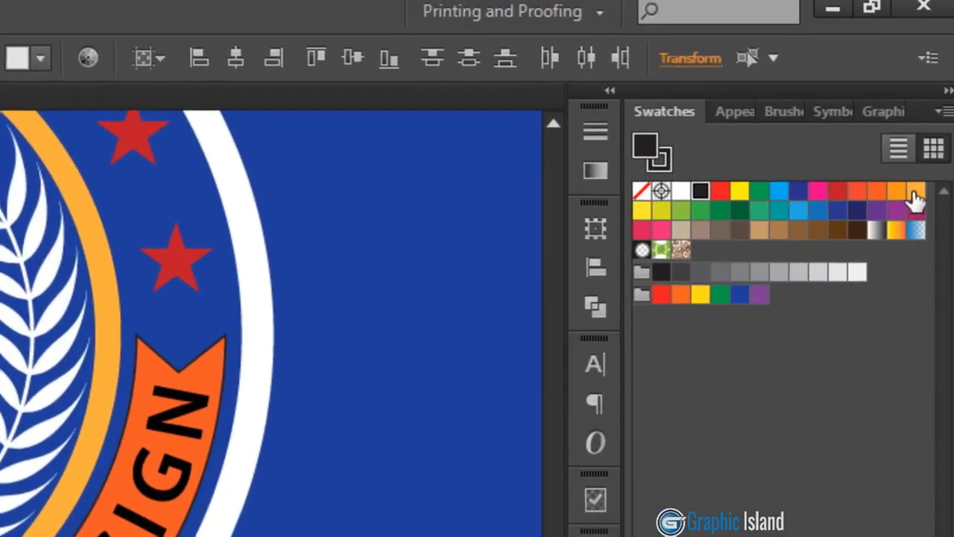
{"action": "left_click", "coordinate": [911, 194]}
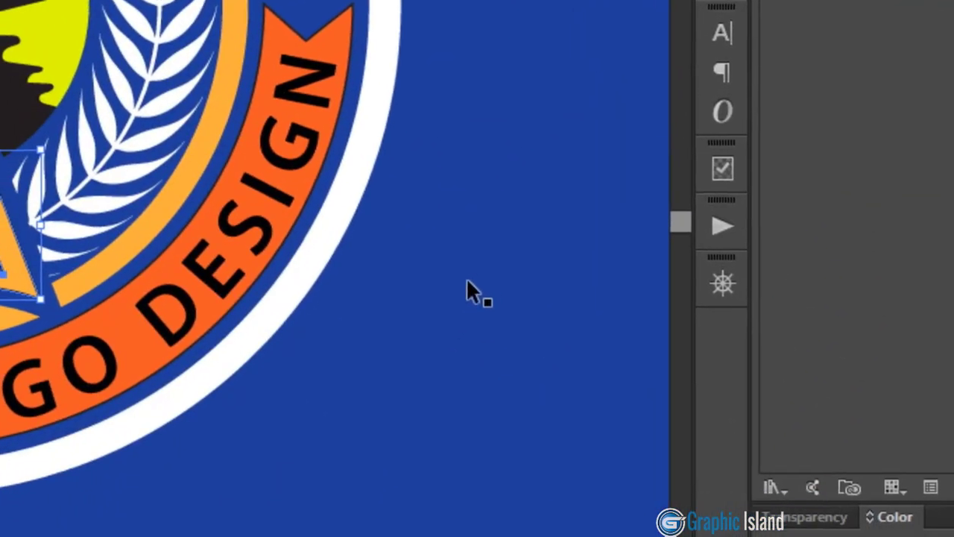
{"action": "left_click", "coordinate": [477, 267]}
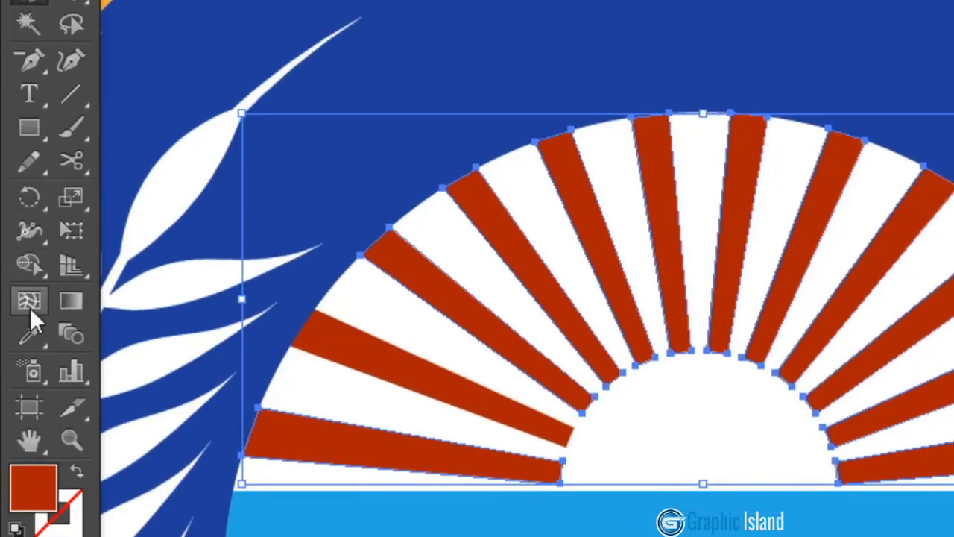
Step: Recolour all sunburst rays light blue by sampling the water with the Eyedropper
{"action": "left_click", "coordinate": [30, 336]}
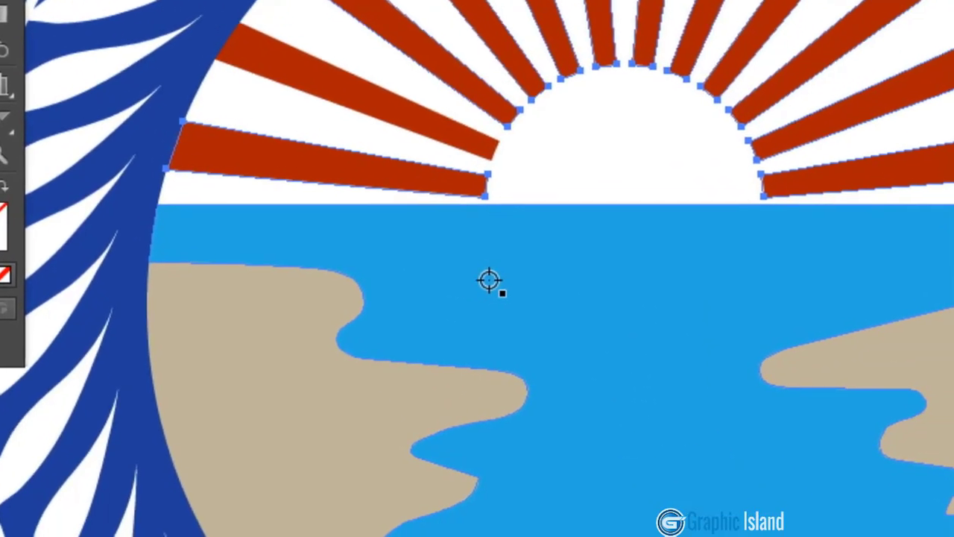
{"action": "left_click", "coordinate": [489, 280]}
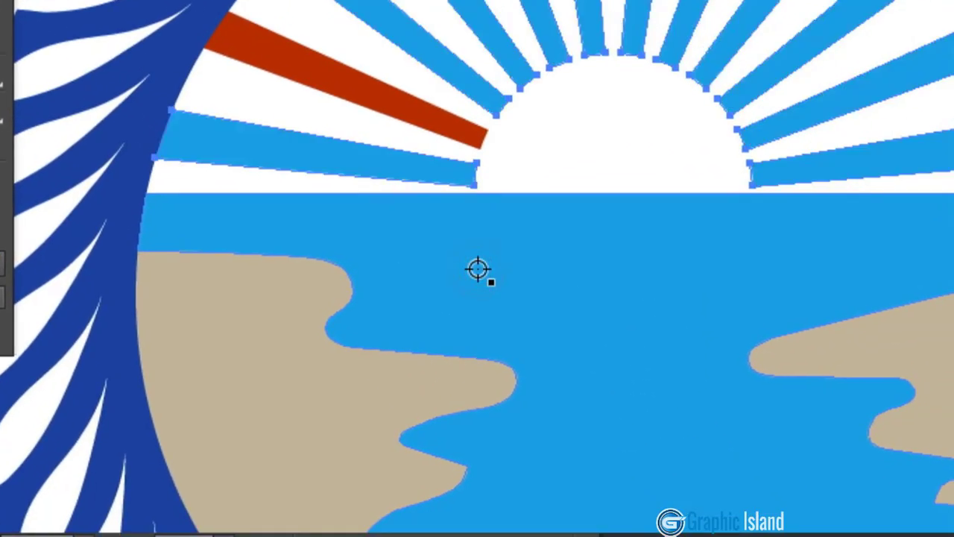
{"action": "left_click", "coordinate": [25, 146]}
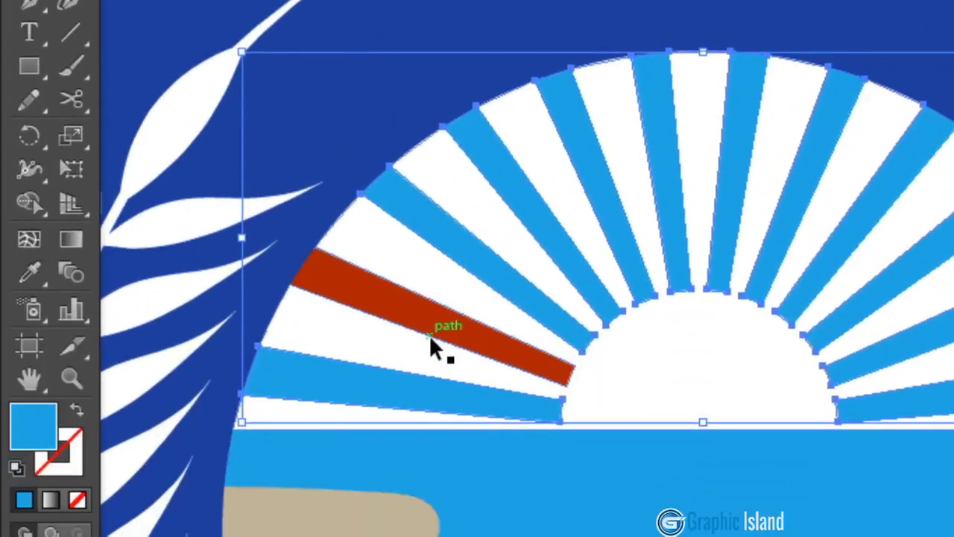
{"action": "left_click", "coordinate": [430, 335]}
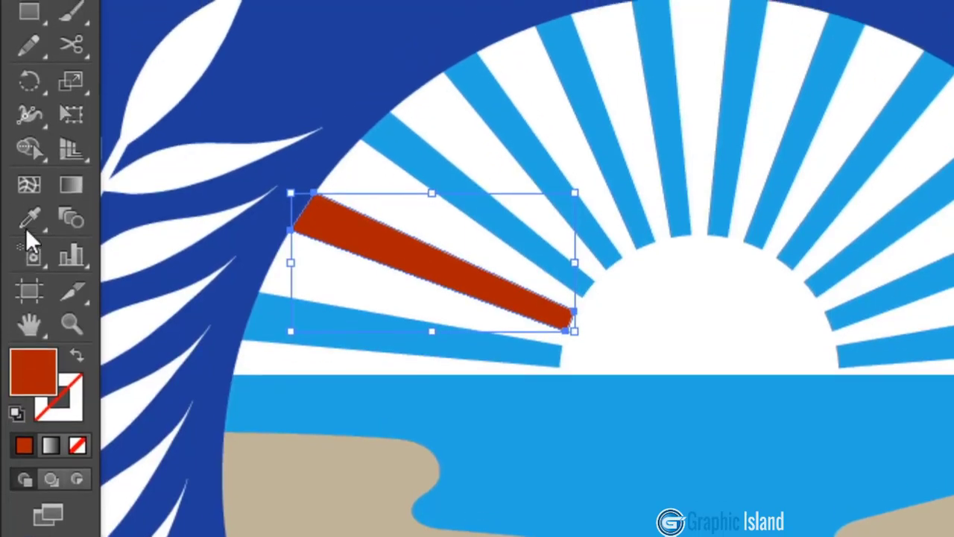
{"action": "left_click", "coordinate": [30, 272]}
{"action": "left_click", "coordinate": [387, 362]}
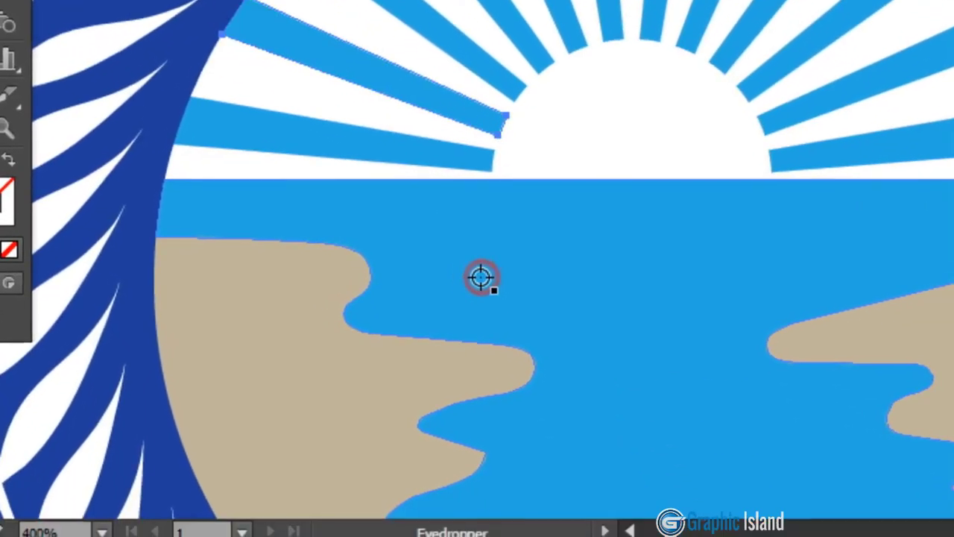
{"action": "left_click", "coordinate": [30, 152]}
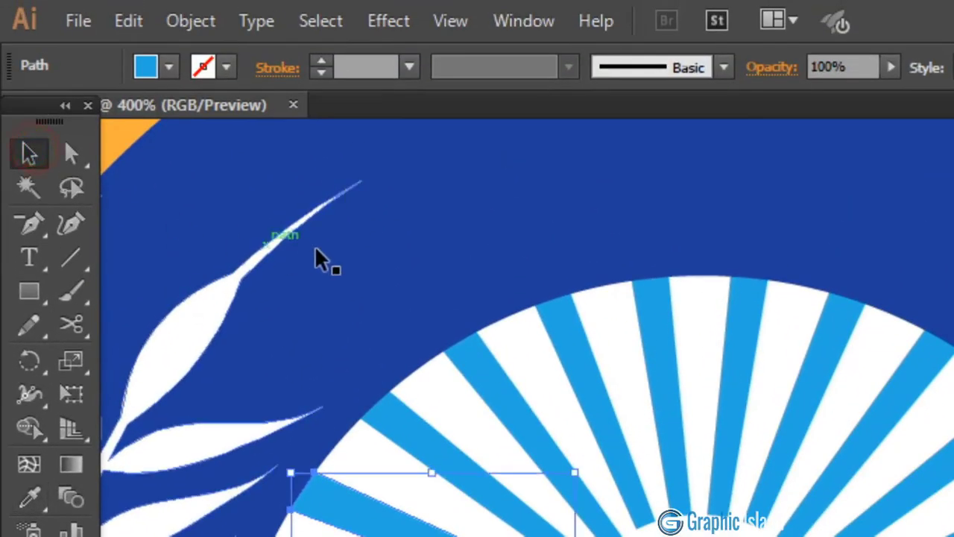
Step: Delete the blue background rectangle and outer ring, leaving the badge on white
{"action": "left_click", "coordinate": [420, 219]}
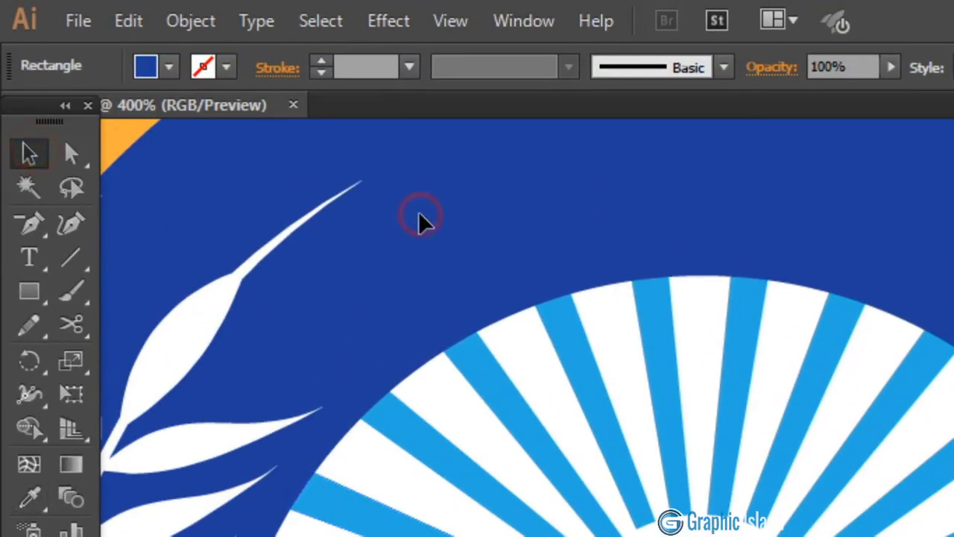
{"action": "key", "text": "ctrl+1"}
{"action": "left_click_drag", "start_coordinate": [402, 301], "coordinate": [476, 265]}
{"action": "key", "text": "Delete"}
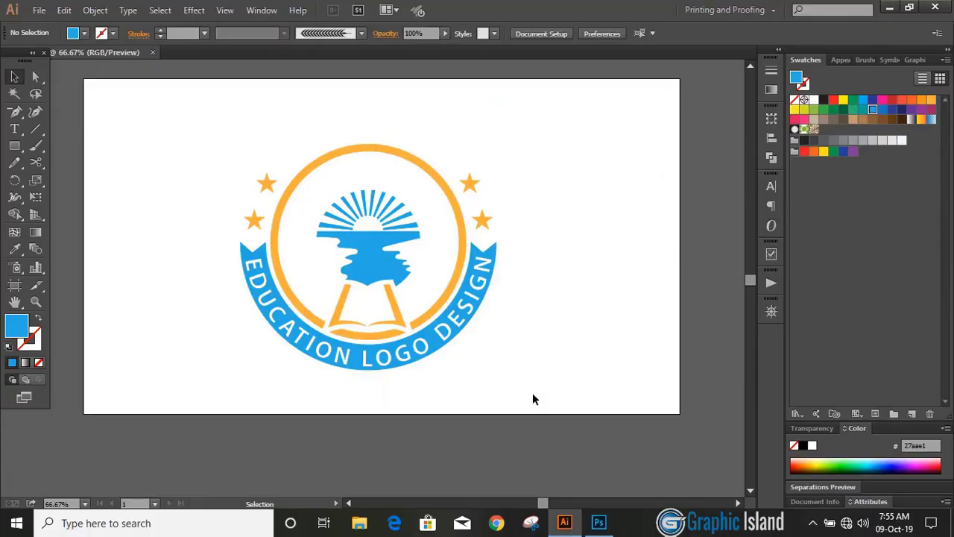
Step: Save for Web as a transparent PNG-24 at 200% (2560 × 1440 px) to the Desktop
{"action": "left_click", "coordinate": [39, 11]}
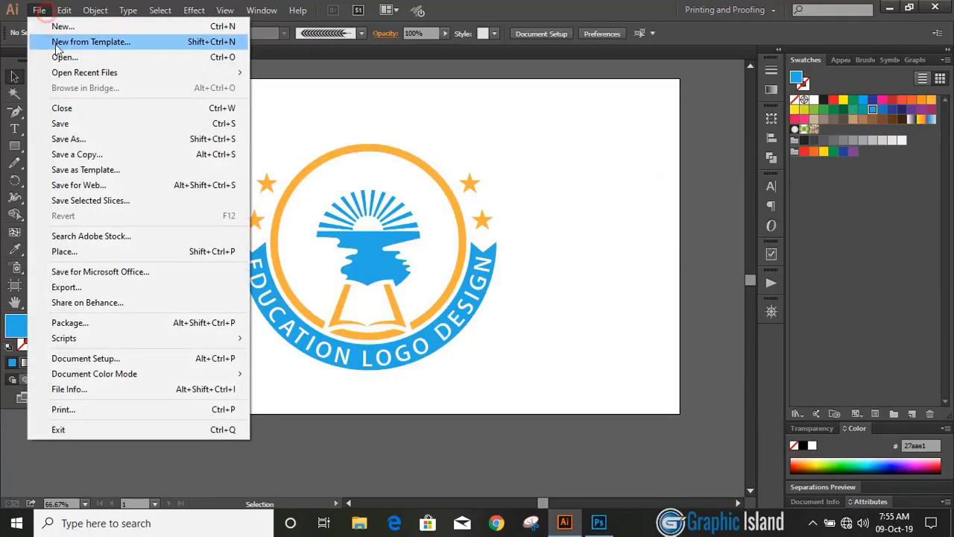
{"action": "left_click", "coordinate": [102, 186]}
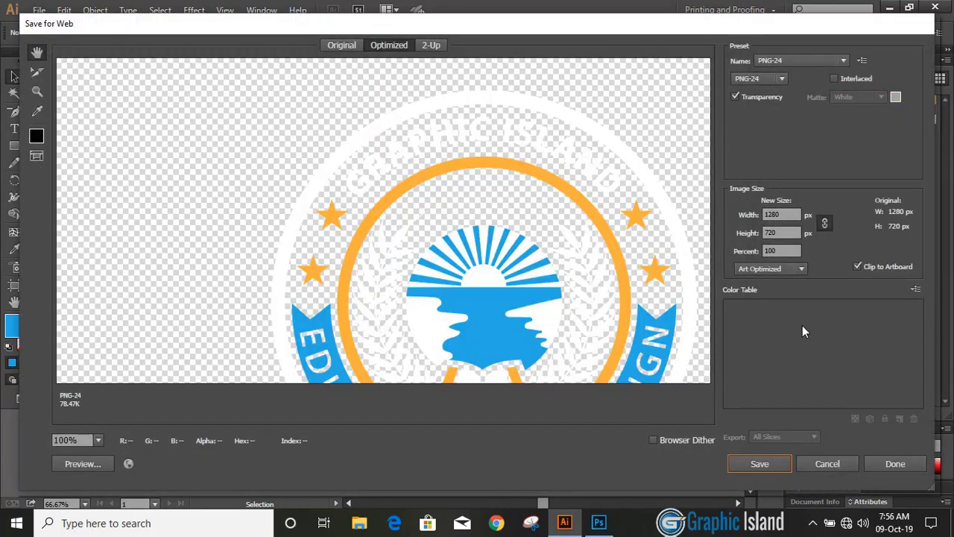
{"action": "left_click", "coordinate": [98, 439]}
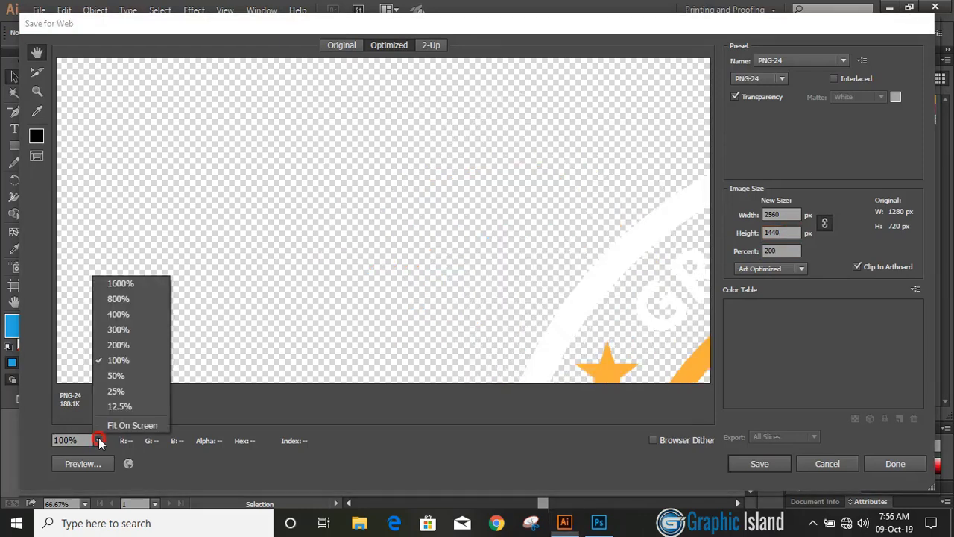
{"action": "left_click", "coordinate": [123, 366]}
{"action": "left_click", "coordinate": [760, 463]}
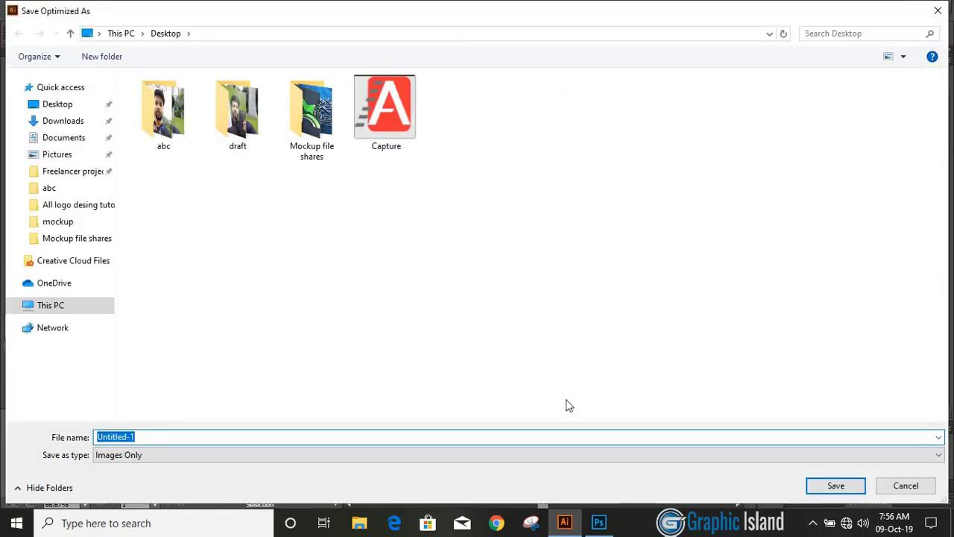
{"action": "type", "text": "1"}
{"action": "left_click", "coordinate": [838, 485]}
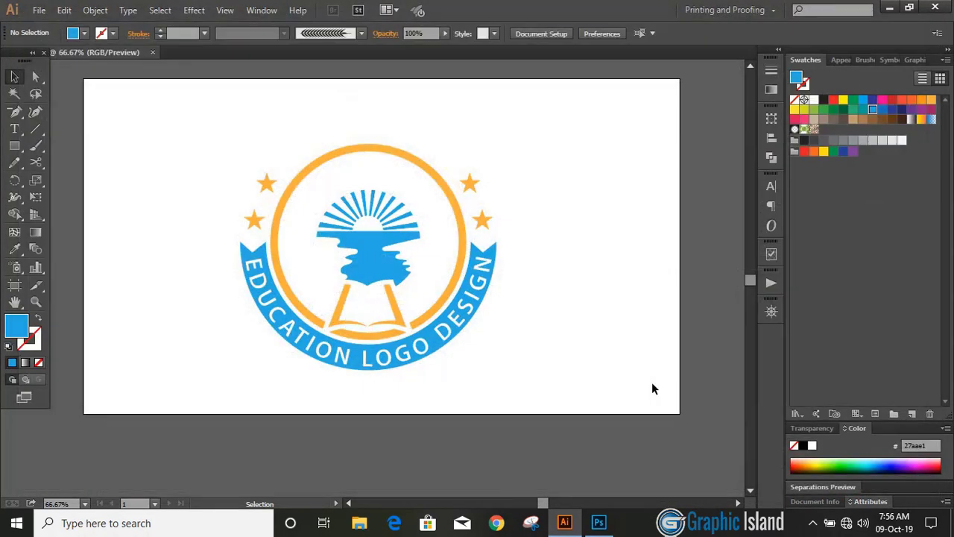
Step: Open the GI 15 3d glass window logo mockup and the exported 1.png logo from the Desktop
{"action": "left_click", "coordinate": [599, 523]}
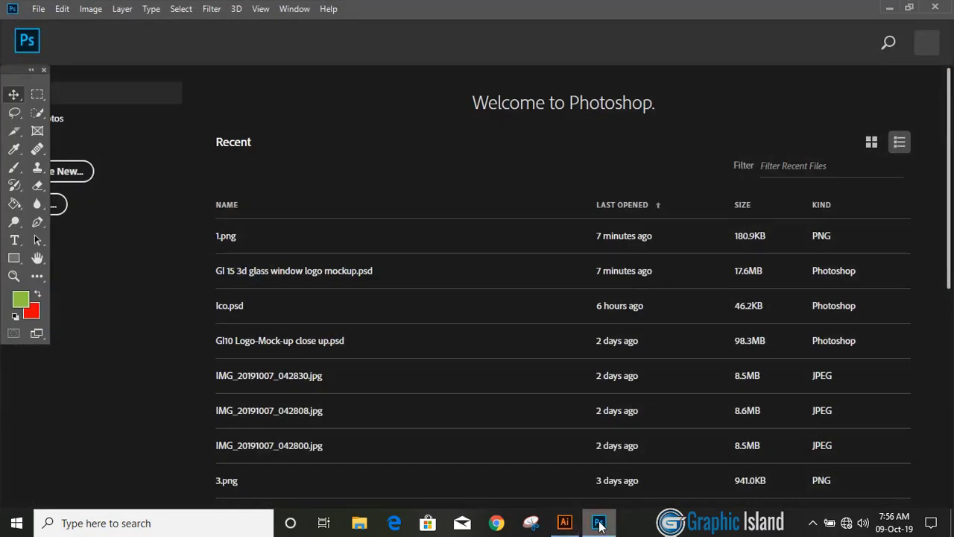
{"action": "left_click", "coordinate": [336, 273]}
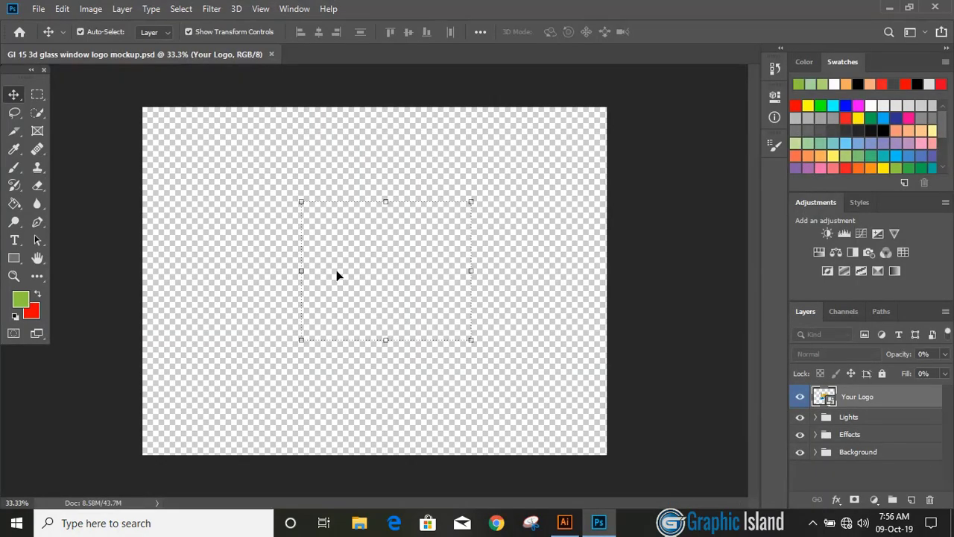
{"action": "left_click", "coordinate": [39, 9]}
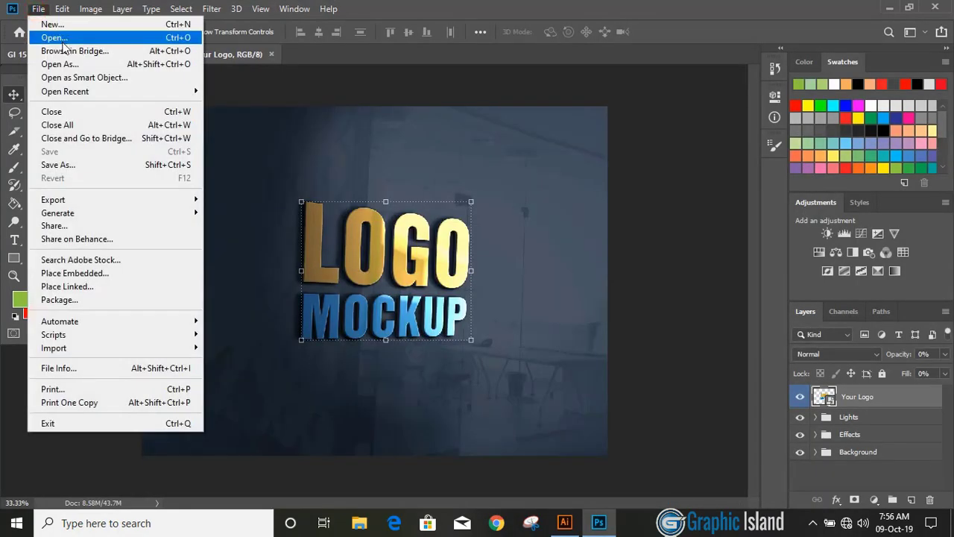
{"action": "left_click", "coordinate": [60, 38]}
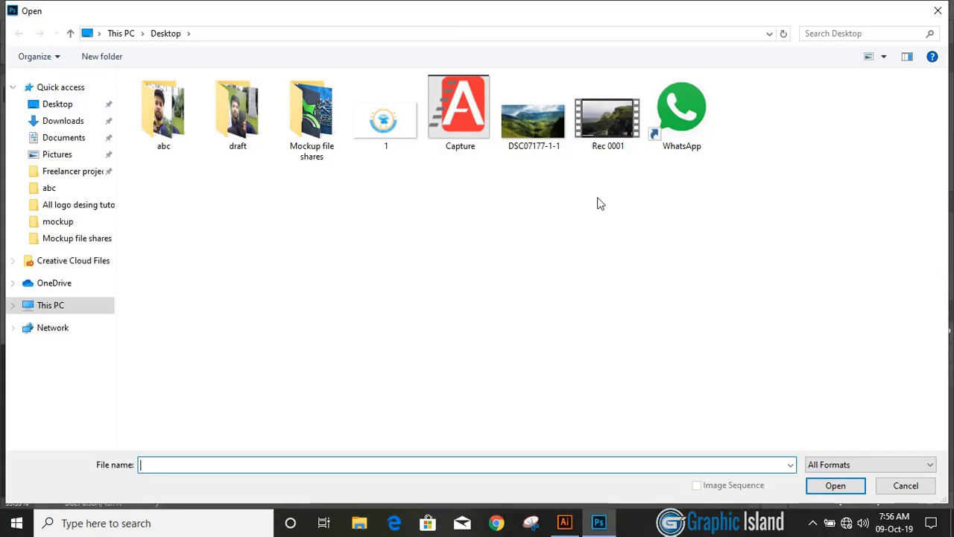
{"action": "double_click", "coordinate": [384, 124]}
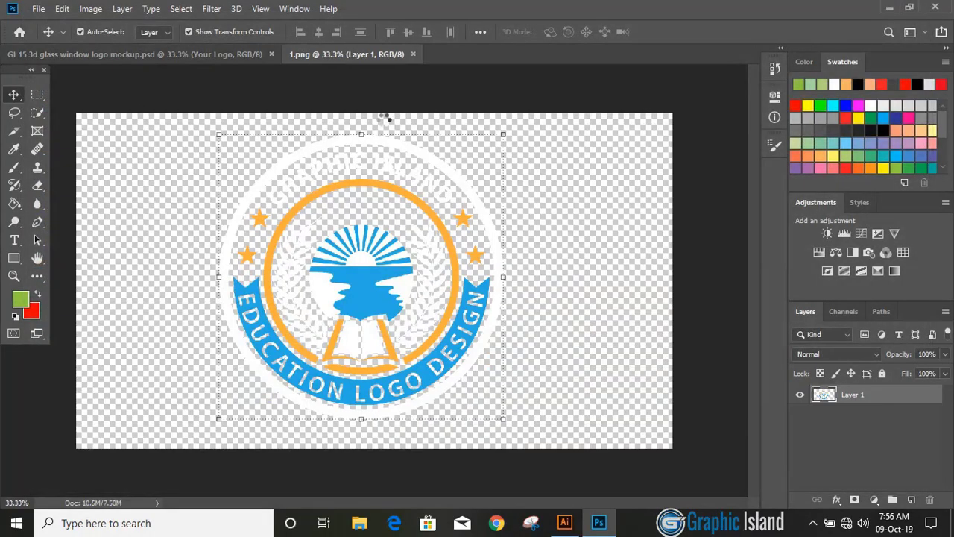
Step: Drag the 1.png logo into the mockup's Your Logo smart object document
{"action": "left_click", "coordinate": [224, 56]}
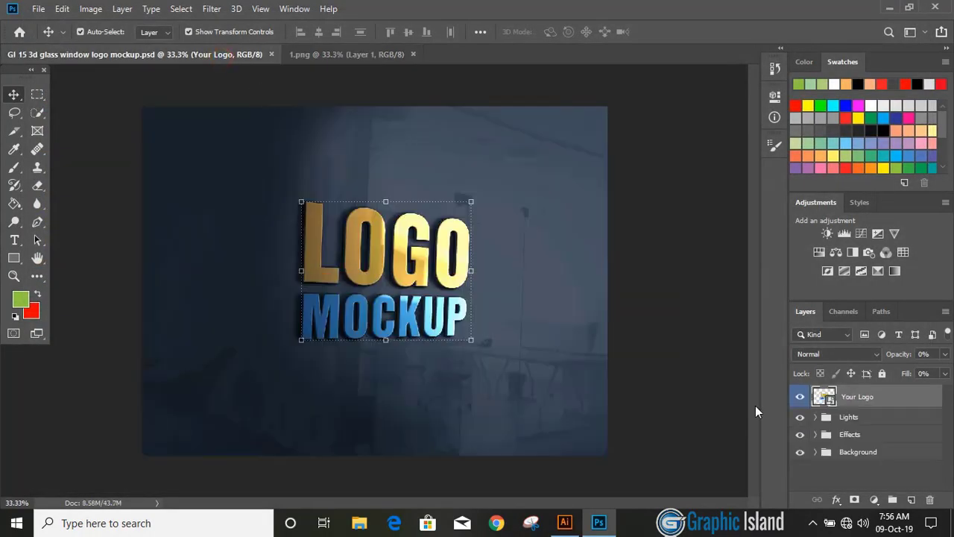
{"action": "double_click", "coordinate": [820, 395]}
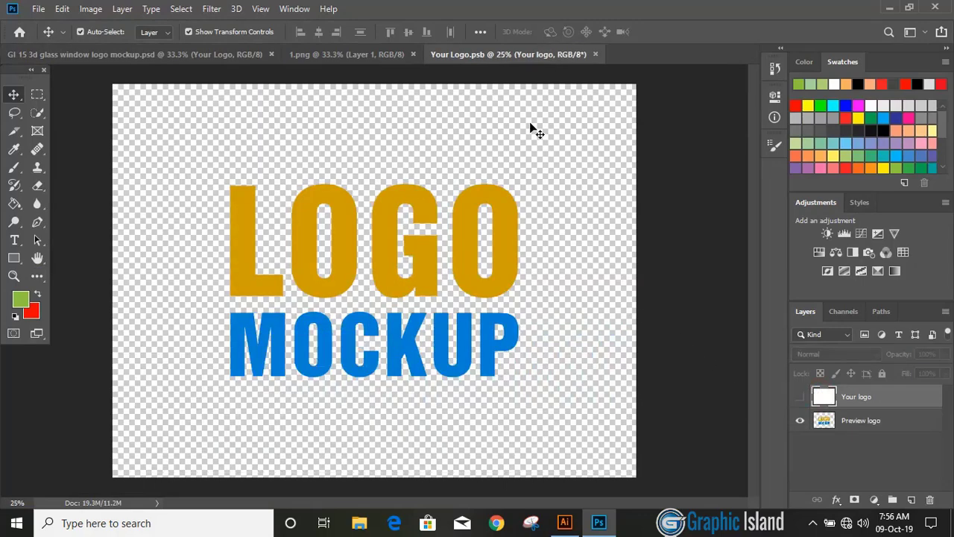
{"action": "left_click", "coordinate": [343, 54]}
{"action": "mouse_move", "coordinate": [386, 280]}
{"action": "left_mouse_down"}
{"action": "mouse_move", "coordinate": [478, 57]}
{"action": "mouse_move", "coordinate": [382, 255]}
{"action": "left_mouse_up"}
{"action": "left_click", "coordinate": [537, 227]}
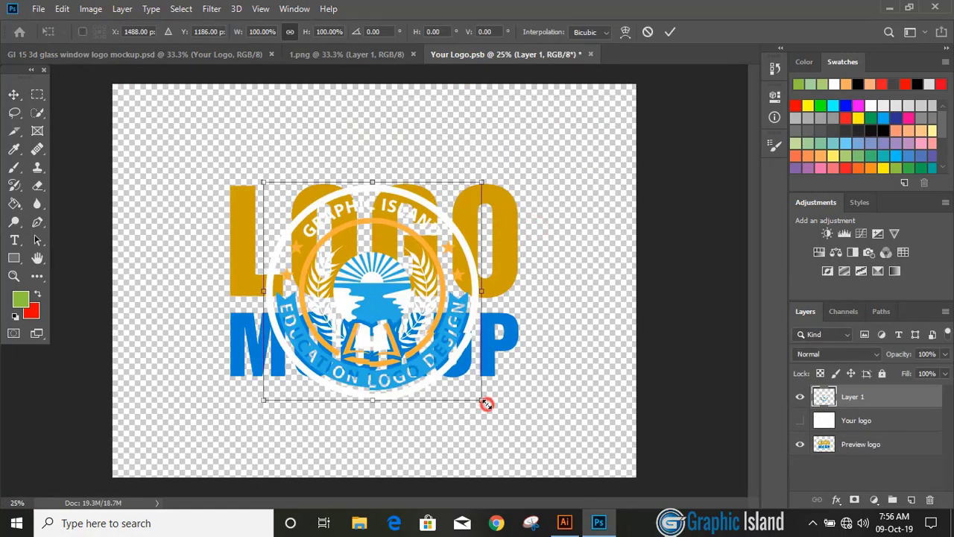
Step: Enlarge the logo to about 110%, centre it, hide the Preview logo layer, and close
{"action": "left_click_drag", "start_coordinate": [486, 404], "coordinate": [493, 411]}
{"action": "left_click_drag", "start_coordinate": [386, 314], "coordinate": [402, 305]}
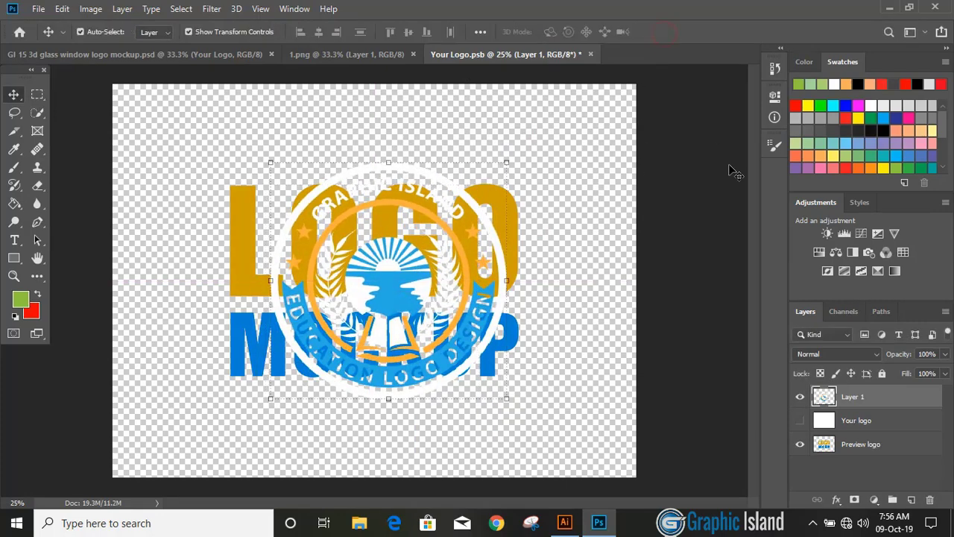
{"action": "left_click", "coordinate": [799, 444]}
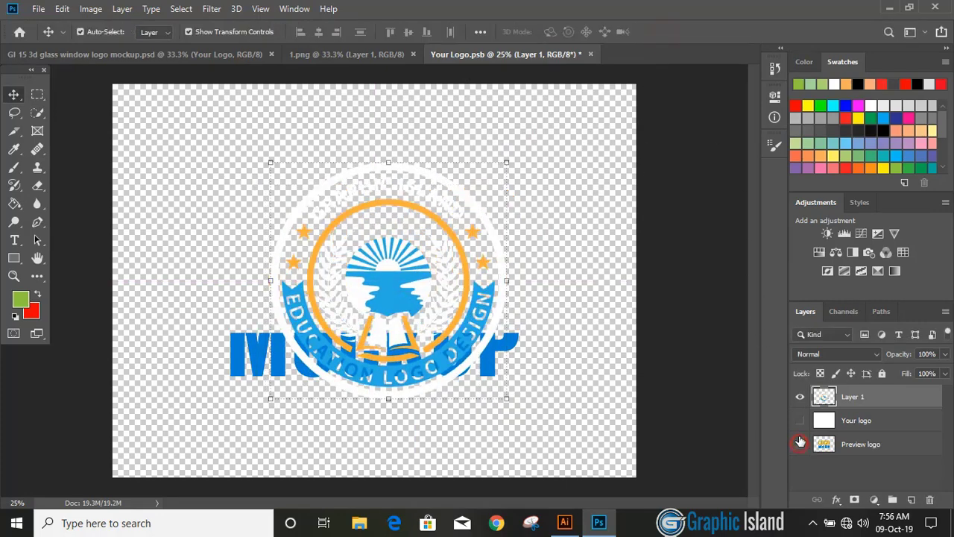
{"action": "left_click", "coordinate": [591, 55]}
Step: Save the .psb smart object and zoom in twice on the updated mockup badge
{"action": "left_click", "coordinate": [420, 206]}
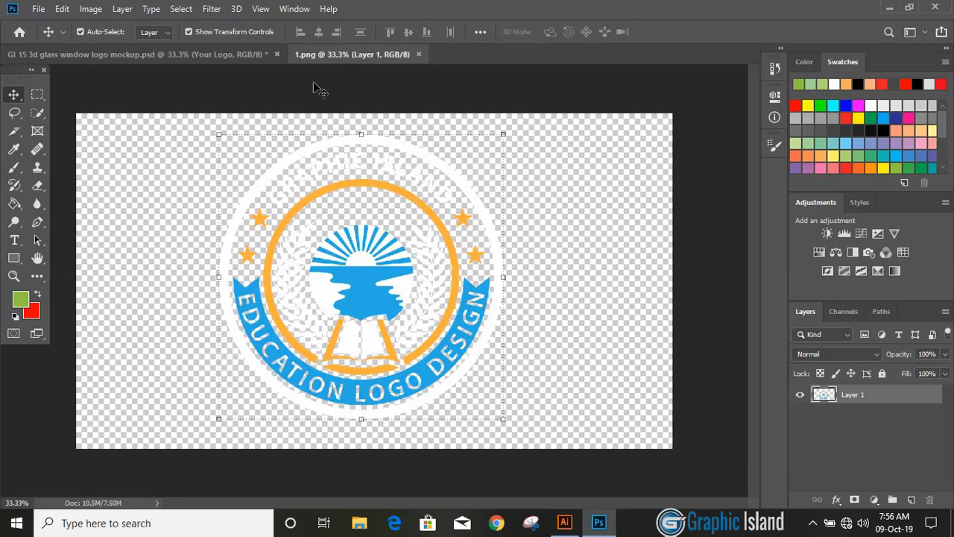
{"action": "left_click", "coordinate": [232, 57]}
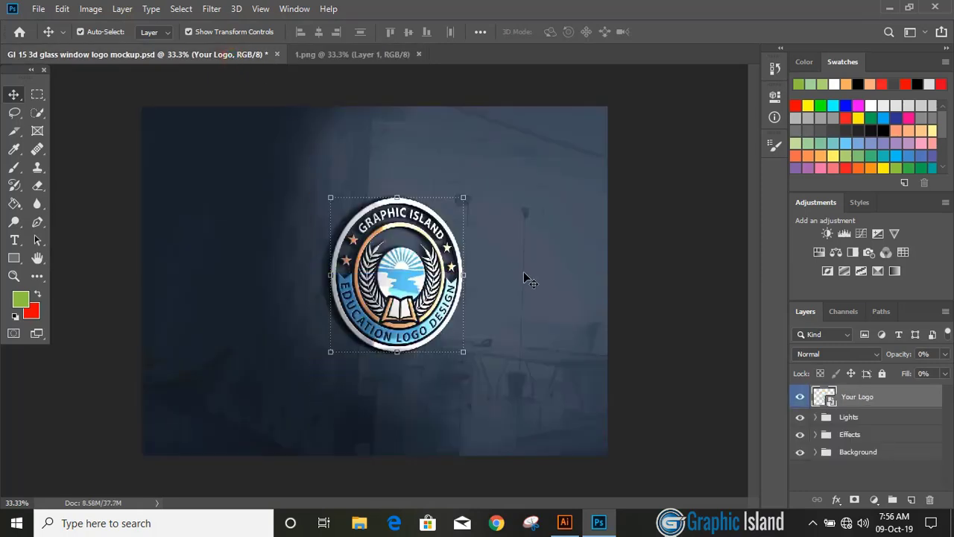
{"action": "key", "text": "ctrl+plus"}
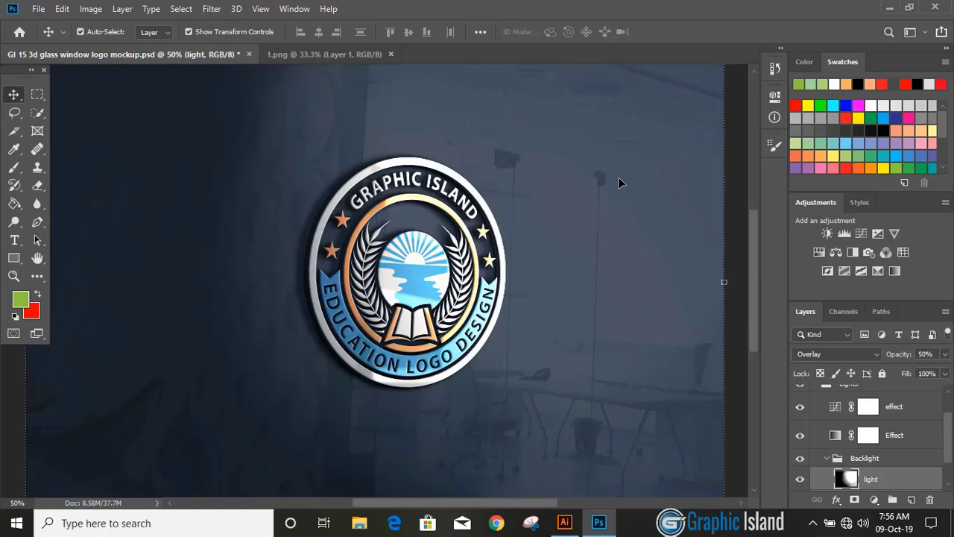
{"action": "key", "text": "ctrl+plus"}
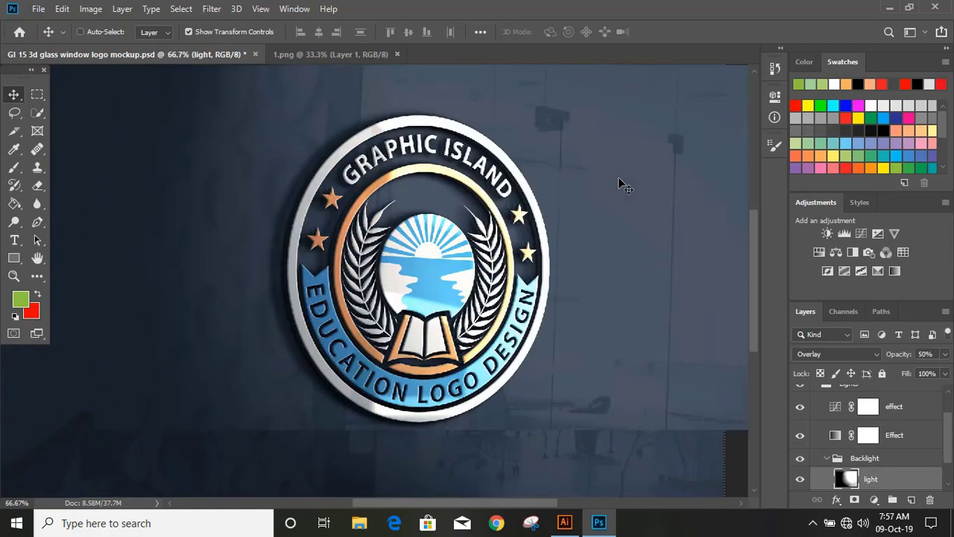